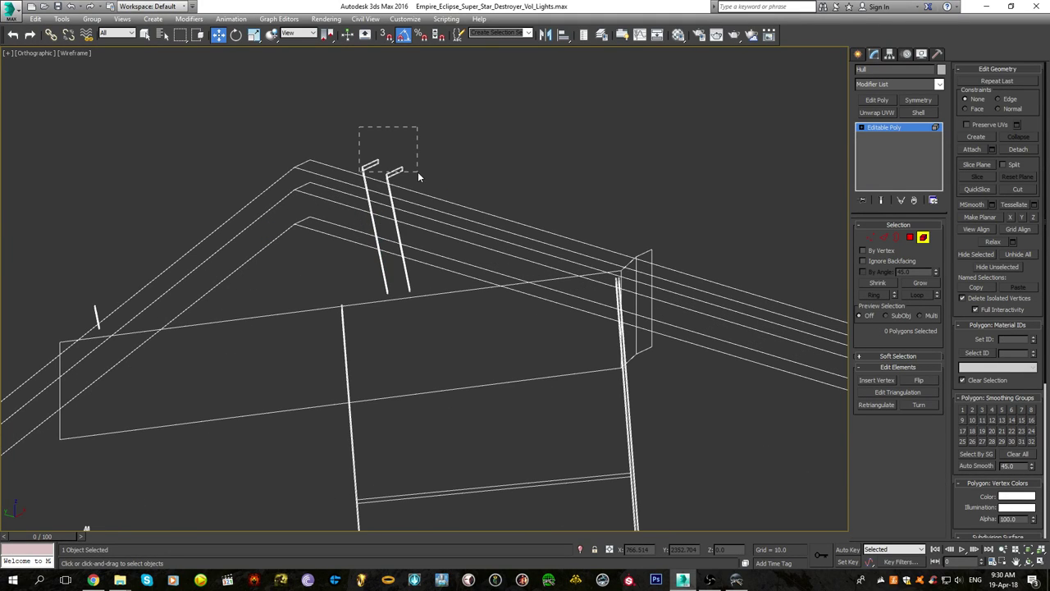
# Delete the small strip pieces near the hull's peak and the large 18-polygon element beside them
pyautogui.moveTo(417, 171); pyautogui.dragTo(418, 170)
pyautogui.press('Delete')
pyautogui.scroll(4, 561, 266)
pyautogui.click(533, 345)
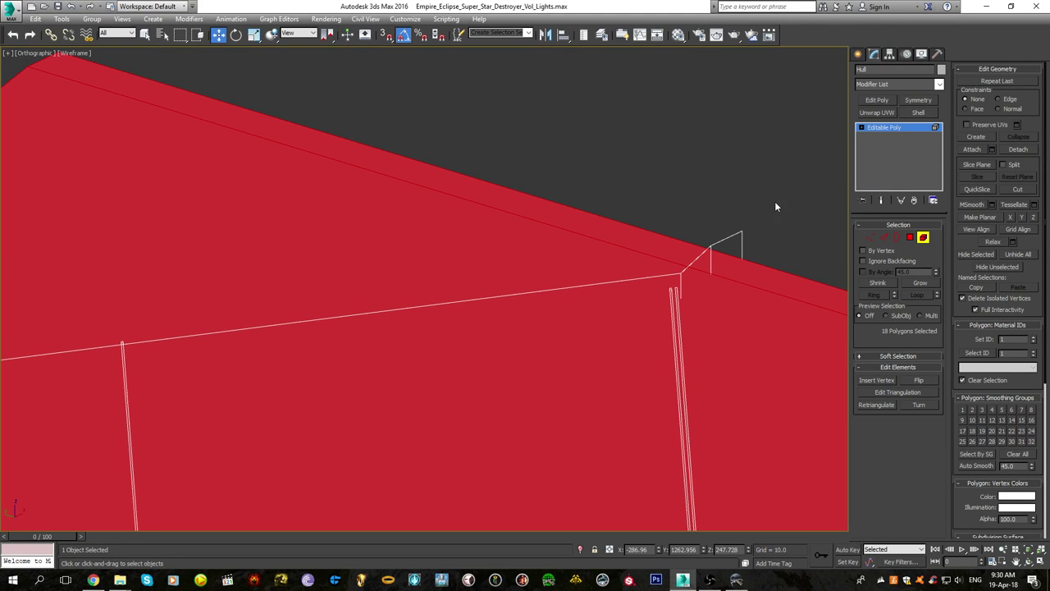
pyautogui.scroll(-2, 776, 206)
pyautogui.press('Delete')
pyautogui.scroll(-2, 639, 320)
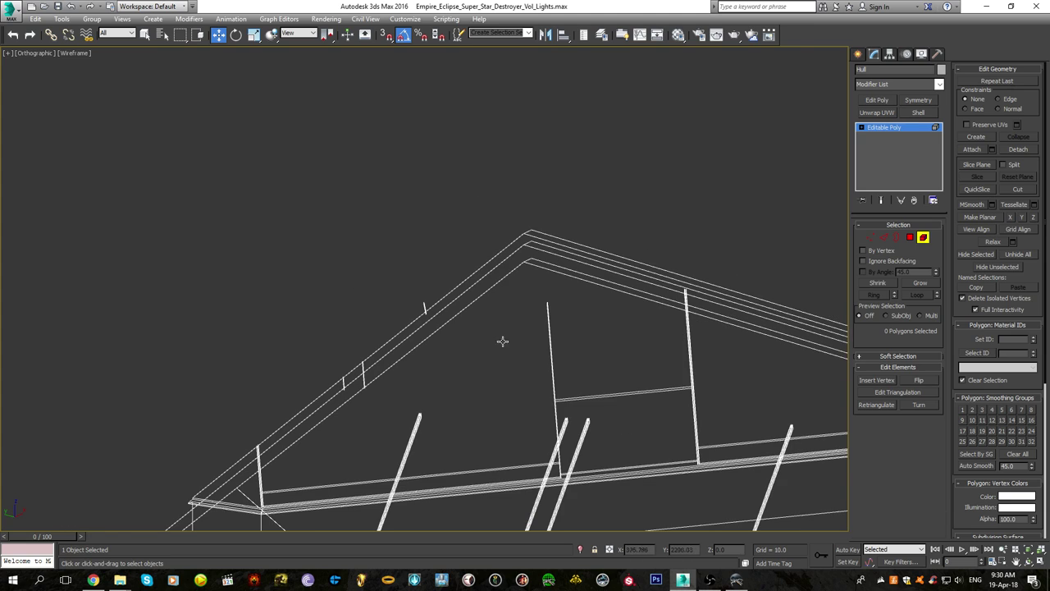
# Examine the hull's peak, side and long tapered front section in wireframe and shaded display for leftover geometry
pyautogui.moveTo(489, 347); pyautogui.dragTo(427, 408, button='middle')
pyautogui.press('F3')
pyautogui.scroll(-3, 495, 340)
pyautogui.moveTo(364, 403); pyautogui.dragTo(456, 260, button='middle')
pyautogui.scroll(6, 456, 260)
pyautogui.press('F4')
pyautogui.press('F3')
pyautogui.press('F3')
pyautogui.press('F4')
pyautogui.moveTo(393, 218); pyautogui.dragTo(424, 297, button='middle')
pyautogui.press('F4')
pyautogui.scroll(4, 424, 296)
pyautogui.moveTo(506, 431); pyautogui.dragTo(533, 407)
pyautogui.keyDown('alt'); pyautogui.click(337, 452); pyautogui.keyUp('alt')
pyautogui.scroll(-5, 461, 443)
pyautogui.moveTo(520, 422); pyautogui.dragTo(293, 351, button='middle')
pyautogui.scroll(-2, 293, 350)
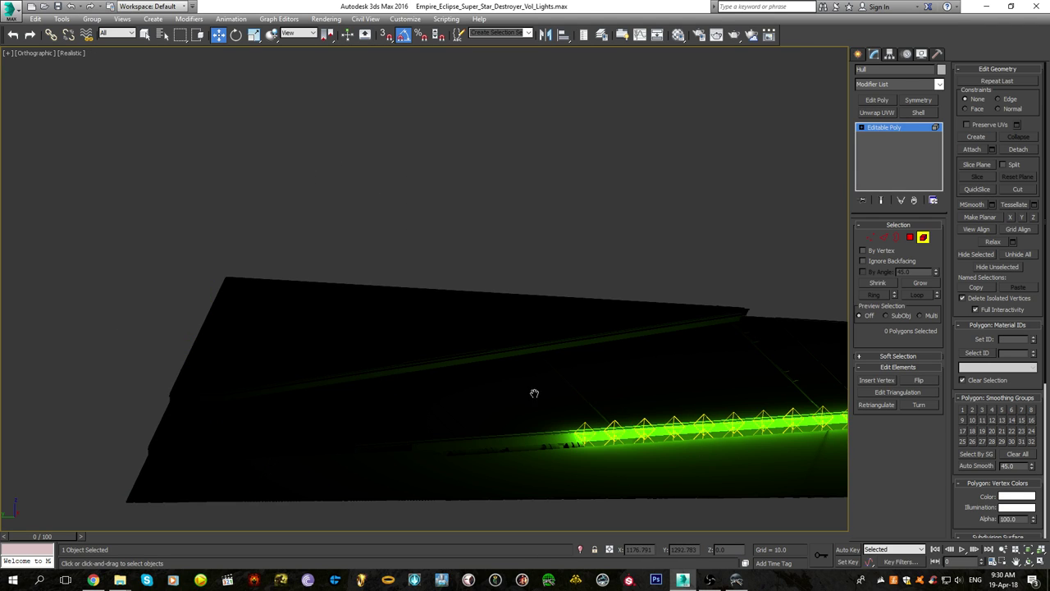
pyautogui.moveTo(495, 388); pyautogui.dragTo(349, 361, button='middle')
pyautogui.scroll(-3, 350, 361)
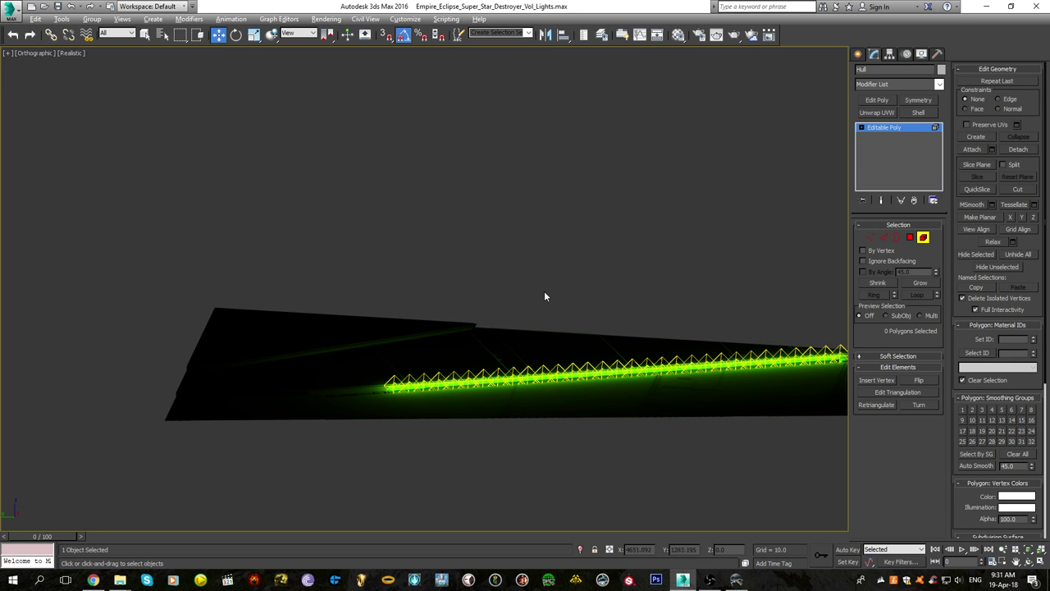
pyautogui.keyDown('alt'); pyautogui.moveTo(529, 375); pyautogui.dragTo(422, 391, button='middle'); pyautogui.keyUp('alt')
pyautogui.scroll(5, 435, 416)
pyautogui.moveTo(592, 267); pyautogui.dragTo(413, 390, button='middle')
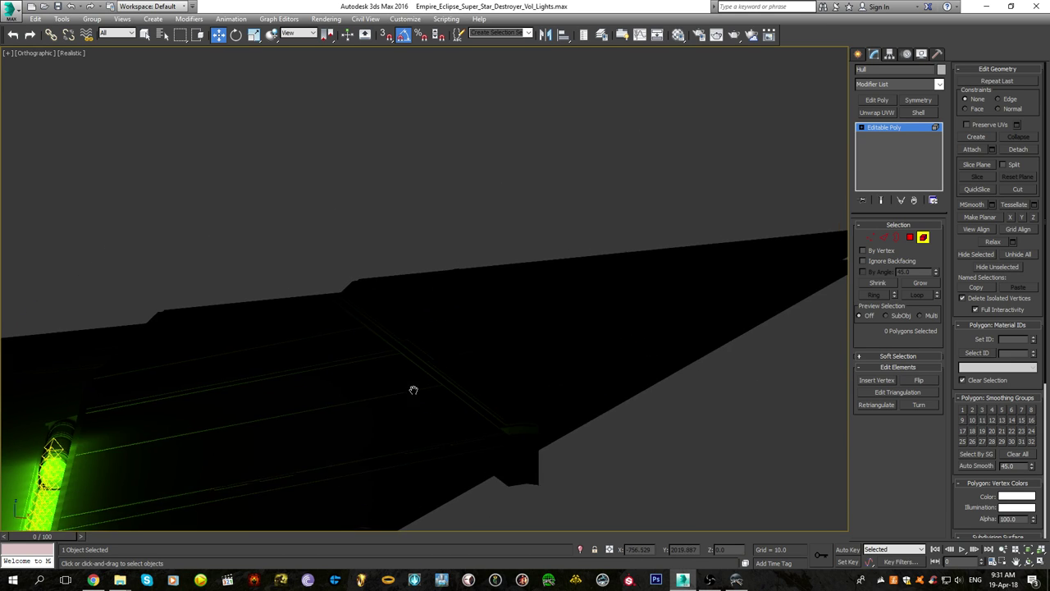
# Check the hull's panel lines, notched edge and rear section for stray or hidden pieces, with and without edges shown
pyautogui.scroll(5, 502, 380)
pyautogui.press('F3')
pyautogui.press('F3')
pyautogui.press('F4')
pyautogui.press('F4')
pyautogui.moveTo(302, 426); pyautogui.dragTo(459, 391, button='middle')
pyautogui.scroll(-3, 536, 301)
pyautogui.scroll(-4, 537, 300)
pyautogui.scroll(4, 468, 400)
pyautogui.moveTo(288, 311); pyautogui.dragTo(504, 433, button='middle')
pyautogui.scroll(-6, 228, 237)
pyautogui.keyDown('alt'); pyautogui.moveTo(341, 321); pyautogui.dragTo(300, 394, button='middle'); pyautogui.keyUp('alt')
pyautogui.scroll(8, 262, 396)
pyautogui.scroll(4, 208, 374)
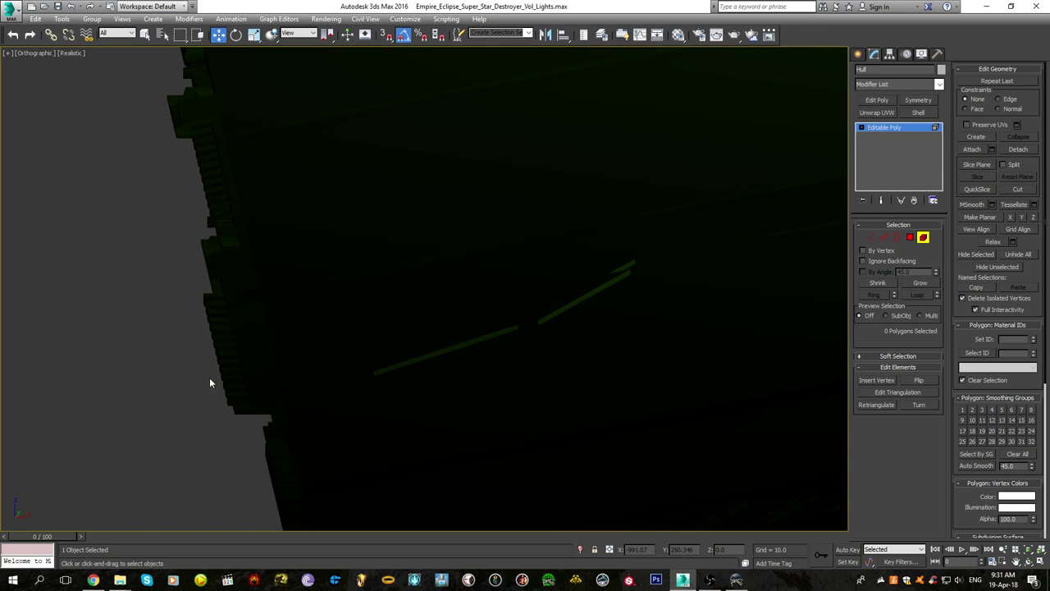
pyautogui.scroll(-4, 393, 377)
pyautogui.scroll(6, 422, 373)
pyautogui.press('F4')
pyautogui.press('F4')
pyautogui.scroll(-4, 422, 373)
pyautogui.moveTo(648, 447); pyautogui.dragTo(342, 267, button='middle')
pyautogui.scroll(-5, 342, 267)
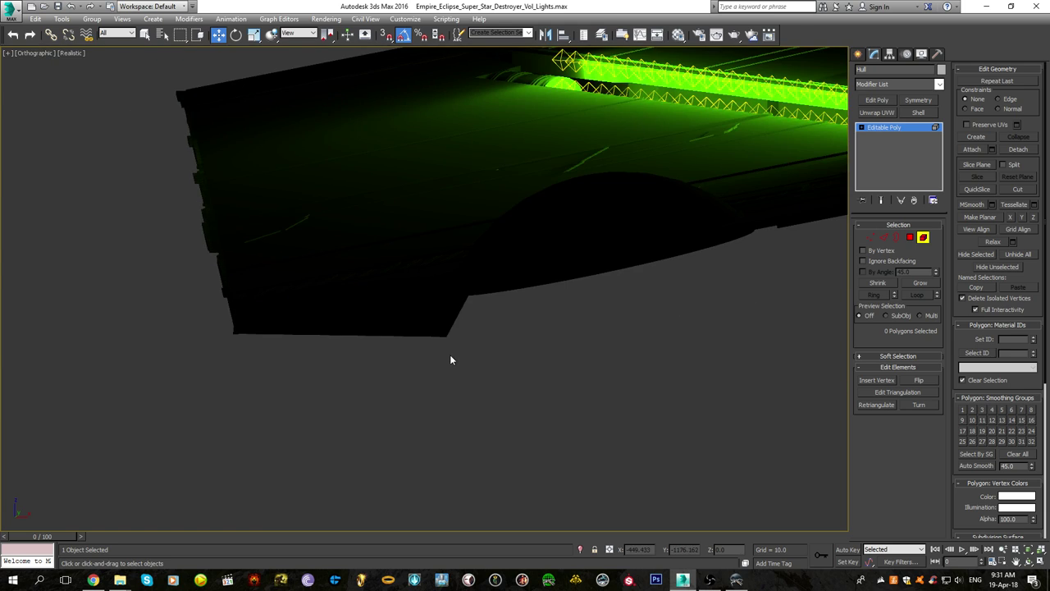
# Select the whole dome element at the rear of the hull and frame it in the top view with edged faces
pyautogui.keyDown('alt'); pyautogui.moveTo(450, 354); pyautogui.dragTo(542, 293, button='middle'); pyautogui.keyUp('alt')
pyautogui.scroll(4, 542, 292)
pyautogui.press('F4')
pyautogui.click(543, 293)
pyautogui.scroll(-3, 542, 293)
pyautogui.press('t')
pyautogui.press('z')
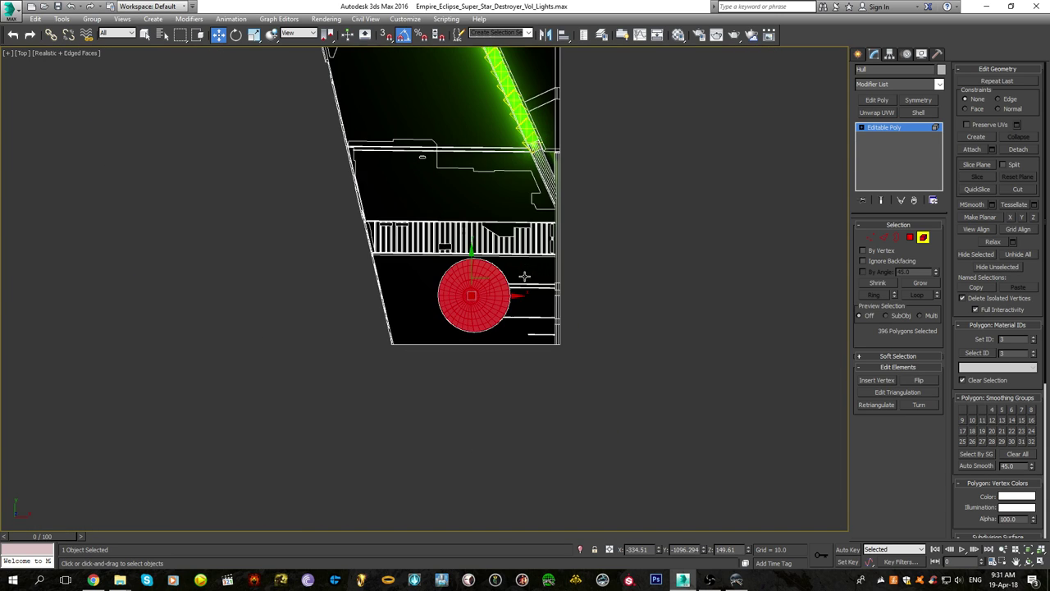
pyautogui.scroll(4, 494, 316)
pyautogui.moveTo(507, 229); pyautogui.dragTo(446, 443, button='middle')
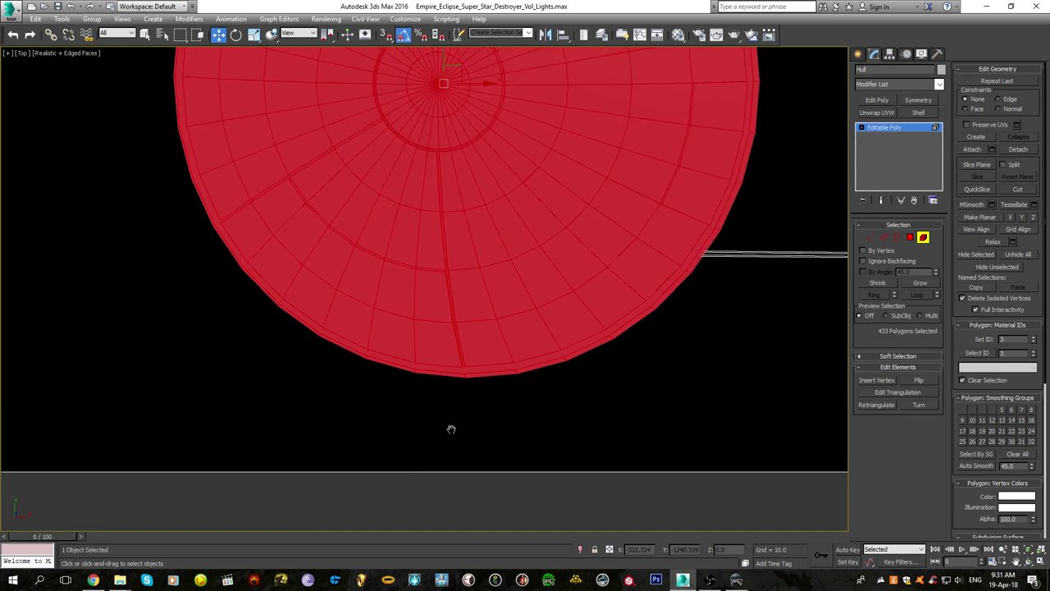
pyautogui.scroll(-5, 448, 410)
pyautogui.press('F3')
pyautogui.scroll(4, 455, 378)
pyautogui.press('F3')
pyautogui.press('F2')
pyautogui.moveTo(468, 347); pyautogui.dragTo(476, 352, button='middle')
# At polygon level, deselect the upper half of the dome and delete its lower half
pyautogui.click(909, 238)
pyautogui.moveTo(298, 129); pyautogui.dragTo(293, 160, button='middle')
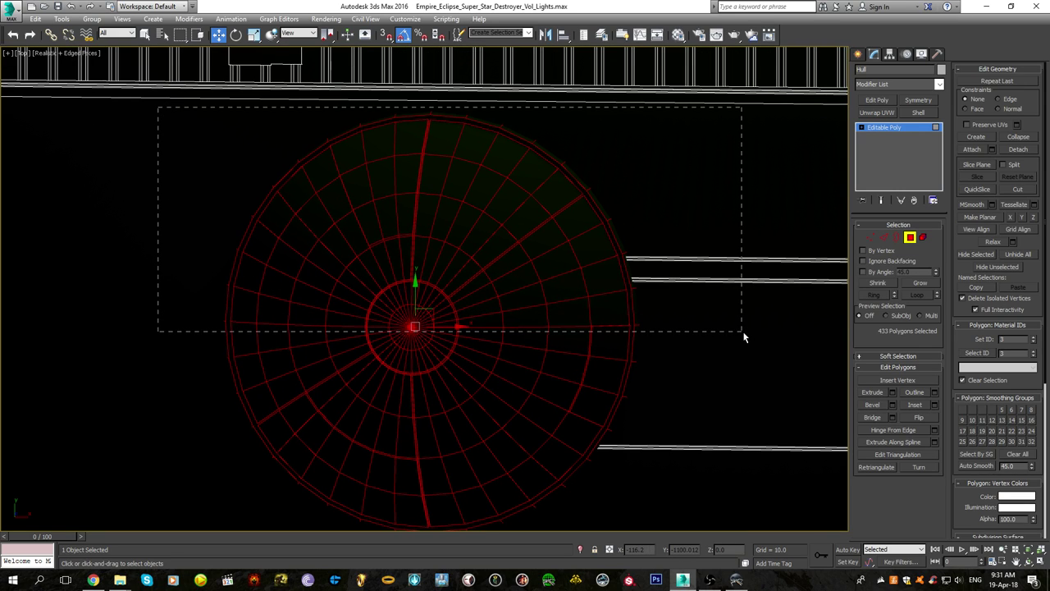
pyautogui.keyDown('alt'); pyautogui.moveTo(743, 331); pyautogui.dragTo(743, 331); pyautogui.keyUp('alt')
pyautogui.scroll(7, 621, 334)
pyautogui.moveTo(529, 419); pyautogui.dragTo(708, 139, button='middle')
pyautogui.scroll(-9, 421, 368)
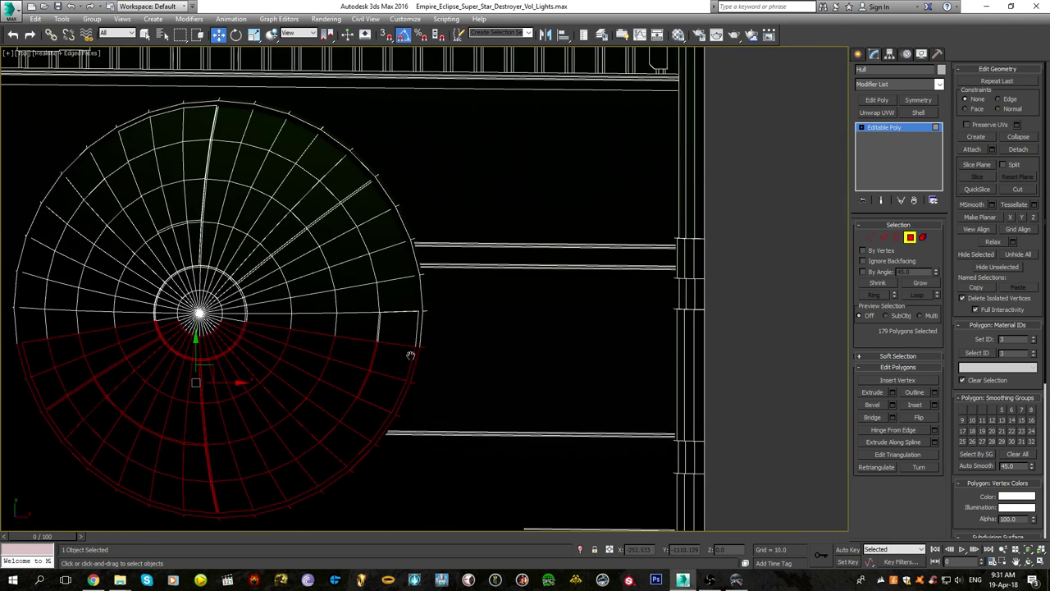
pyautogui.moveTo(424, 354); pyautogui.dragTo(643, 420, button='middle')
pyautogui.scroll(6, 255, 373)
pyautogui.press('Delete')
pyautogui.scroll(-10, 172, 367)
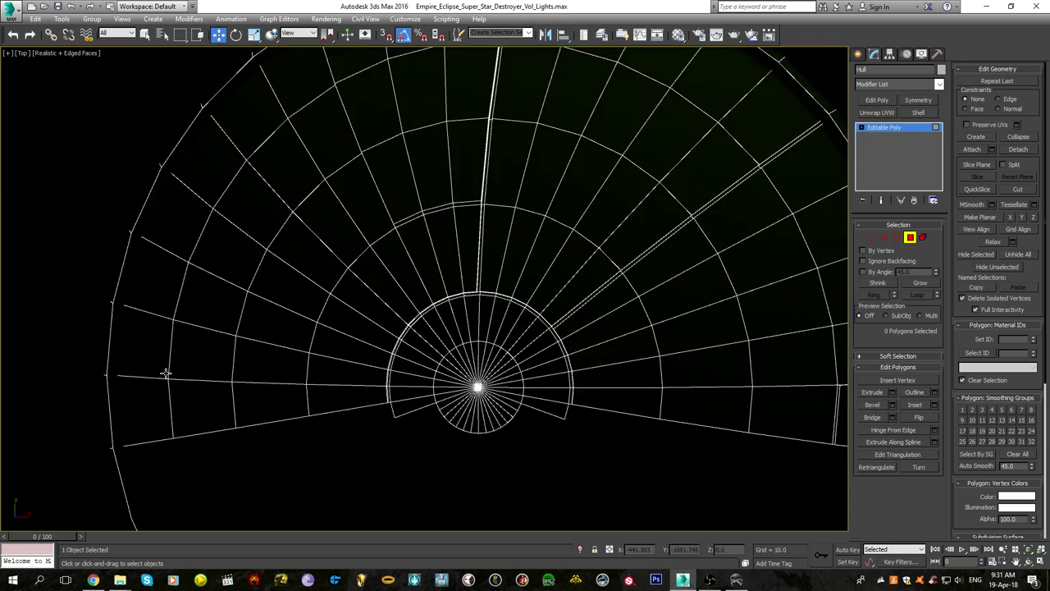
# In wireframe, select the leftover dome polygons below its centre, including the side wedge and the small central hub faces
pyautogui.press('F3')
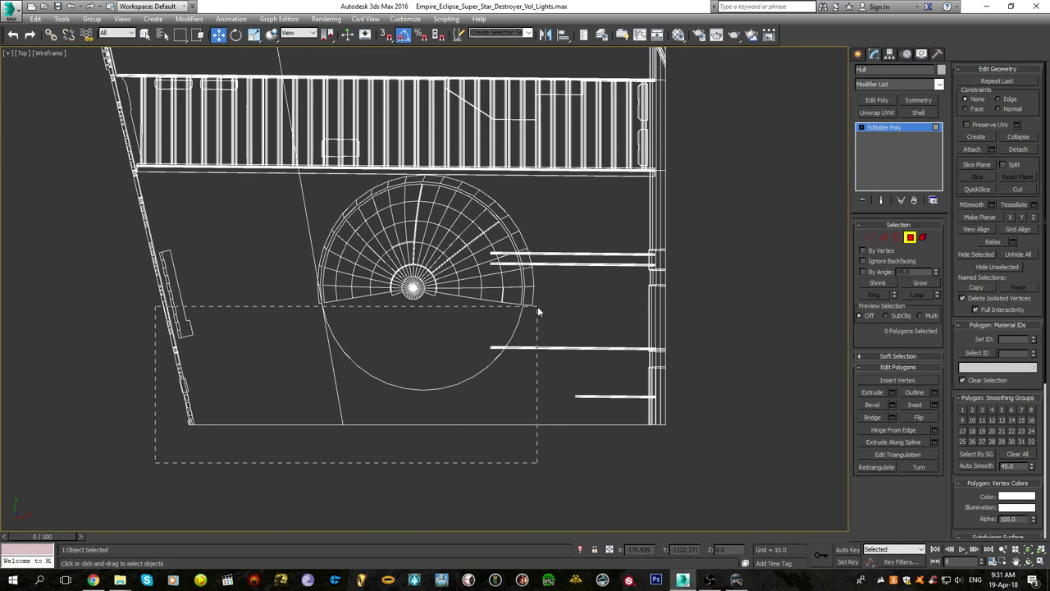
pyautogui.moveTo(537, 306); pyautogui.dragTo(538, 306)
pyautogui.keyDown('alt'); pyautogui.moveTo(98, 419); pyautogui.dragTo(252, 346); pyautogui.keyUp('alt')
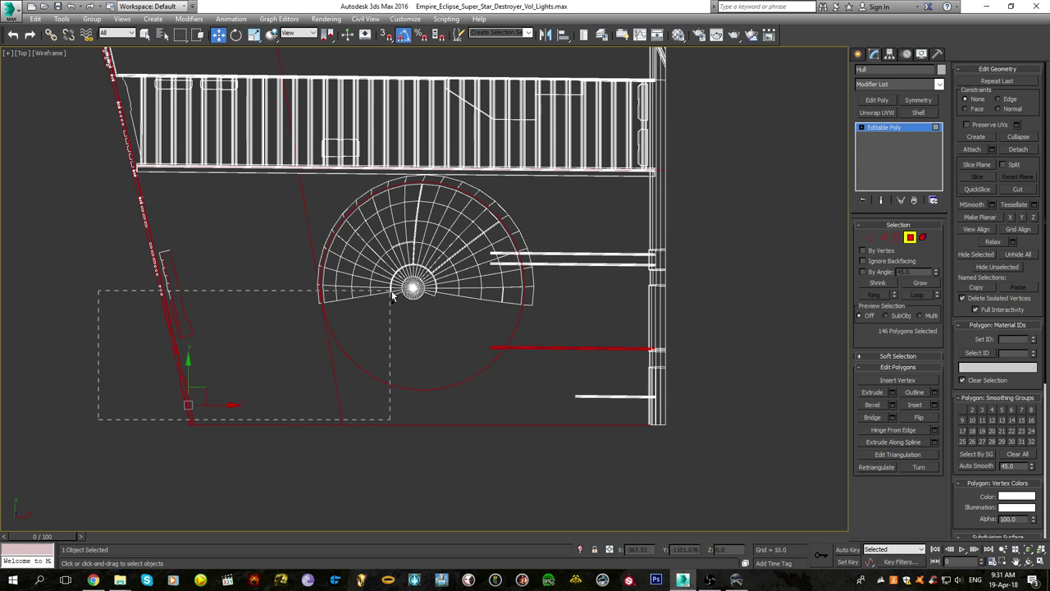
pyautogui.scroll(4, 427, 298)
pyautogui.moveTo(450, 292); pyautogui.dragTo(399, 346, button='middle')
pyautogui.scroll(2, 399, 356)
pyautogui.scroll(-7, 398, 355)
pyautogui.moveTo(392, 450); pyautogui.dragTo(391, 353, button='middle')
pyautogui.scroll(1, 391, 352)
pyautogui.scroll(2, 392, 352)
pyautogui.moveTo(391, 417); pyautogui.dragTo(433, 246)
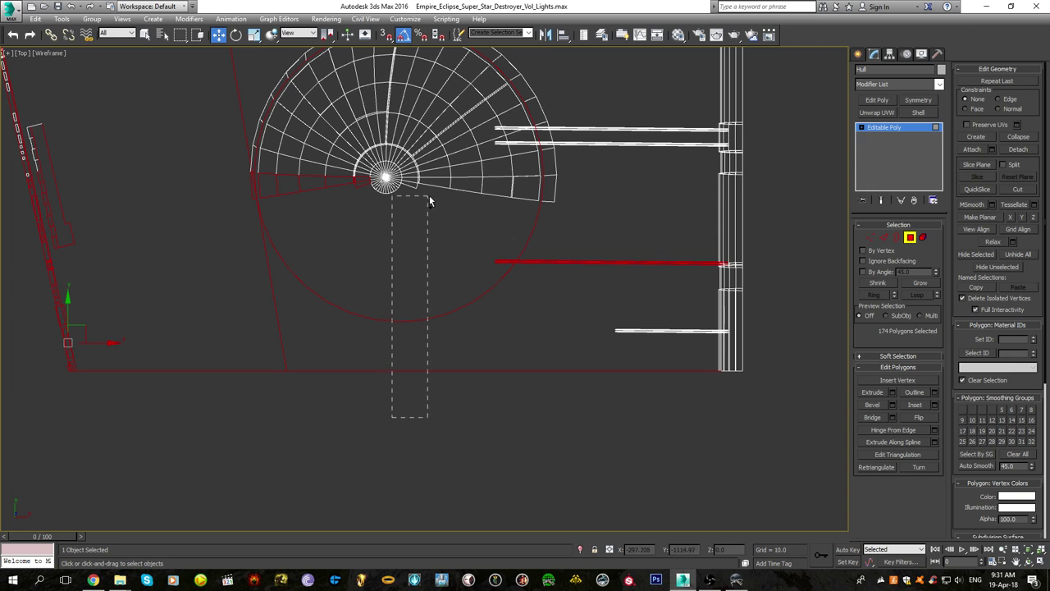
pyautogui.keyDown('ctrl'); pyautogui.moveTo(423, 186); pyautogui.dragTo(422, 186); pyautogui.keyUp('ctrl')
pyautogui.moveTo(398, 190); pyautogui.dragTo(414, 265, button='middle')
pyautogui.scroll(2, 415, 264)
pyautogui.moveTo(395, 318); pyautogui.dragTo(394, 256, button='middle')
pyautogui.keyDown('ctrl'); pyautogui.moveTo(410, 194); pyautogui.dragTo(406, 193); pyautogui.keyUp('ctrl')
pyautogui.moveTo(397, 192); pyautogui.dragTo(407, 171, button='middle')
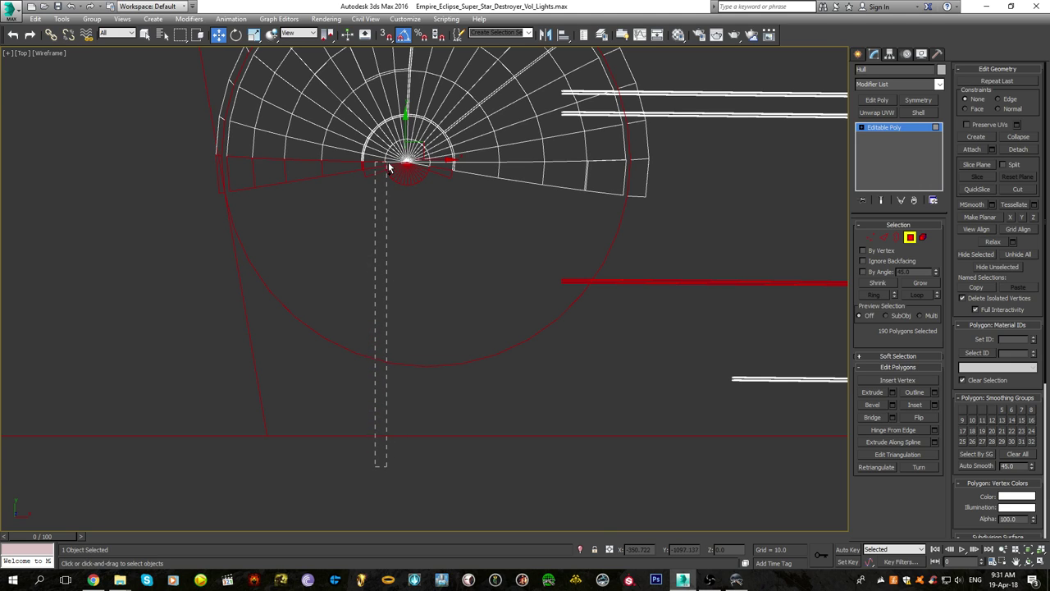
# Remove the hull's slanted side edge and the horizontal strip beside the dome from the polygon selection
pyautogui.scroll(-3, 473, 252)
pyautogui.moveTo(475, 273)
pyautogui.mouseDown(button='middle')
pyautogui.moveTo(389, 199)
pyautogui.moveTo(438, 338)
pyautogui.mouseUp(button='middle')
pyautogui.press('F3')
pyautogui.moveTo(403, 281)
pyautogui.mouseDown(button='middle')
pyautogui.moveTo(481, 467)
pyautogui.moveTo(487, 570)
pyautogui.mouseUp(button='middle')
pyautogui.press('F3')
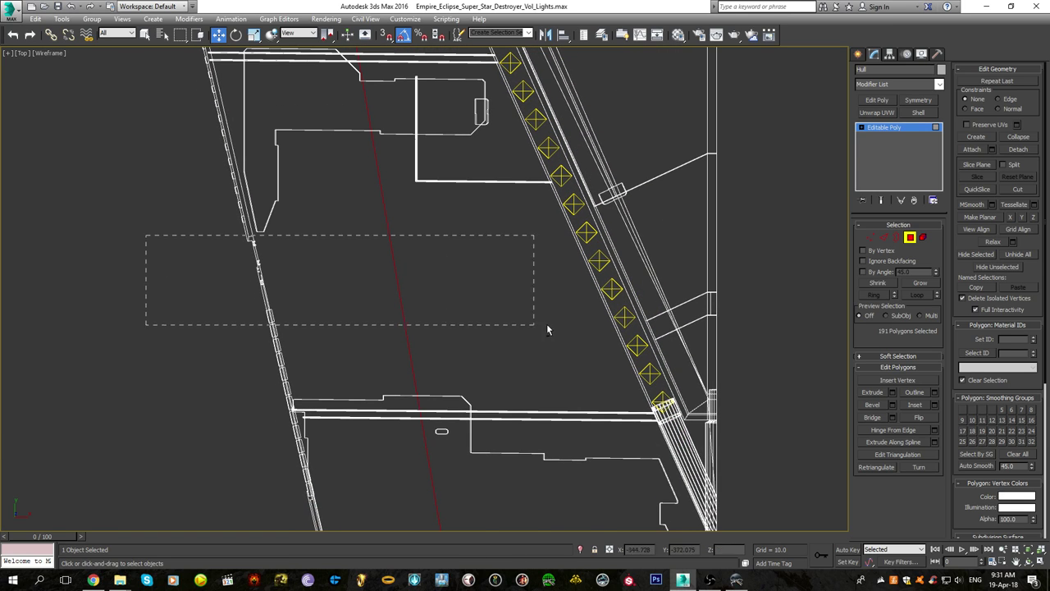
pyautogui.keyDown('alt'); pyautogui.moveTo(551, 324); pyautogui.dragTo(555, 326); pyautogui.keyUp('alt')
pyautogui.moveTo(524, 517); pyautogui.dragTo(412, 251, button='middle')
pyautogui.press('F3')
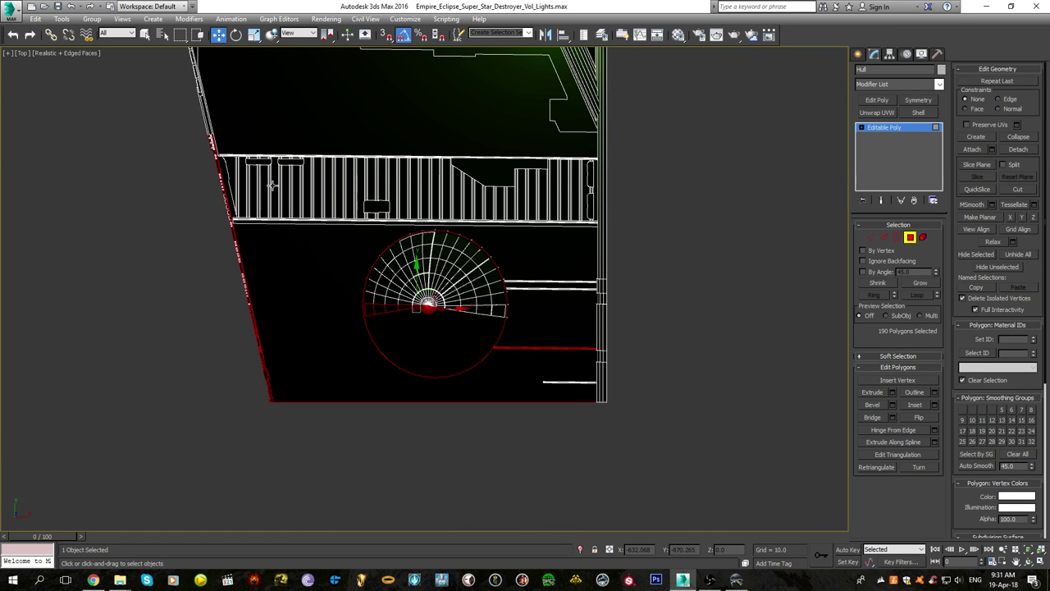
pyautogui.press('F3')
pyautogui.moveTo(273, 185); pyautogui.dragTo(339, 168, button='middle')
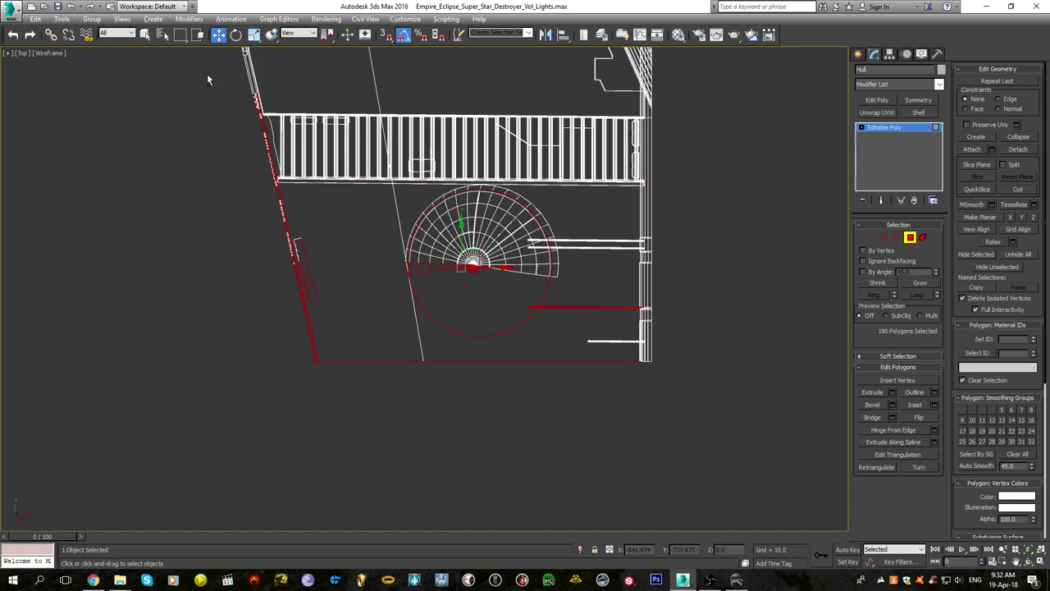
pyautogui.keyDown('alt'); pyautogui.moveTo(368, 404); pyautogui.dragTo(369, 404); pyautogui.keyUp('alt')
pyautogui.moveTo(567, 323); pyautogui.dragTo(288, 347, button='middle')
pyautogui.scroll(1, 289, 347)
pyautogui.press('F3')
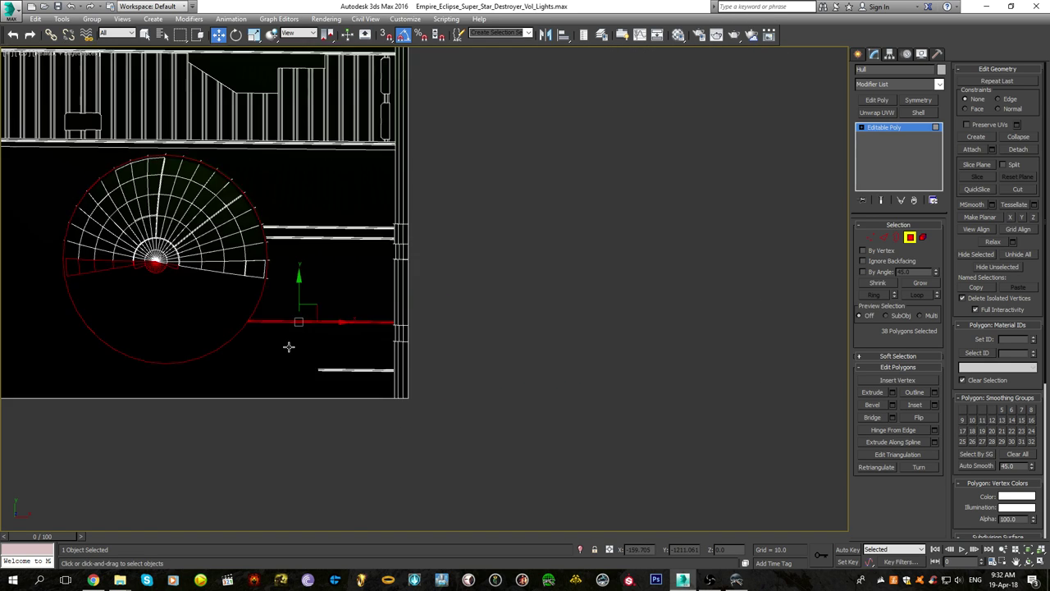
pyautogui.scroll(3, 288, 347)
pyautogui.scroll(2, 289, 347)
pyautogui.scroll(-3, 545, 273)
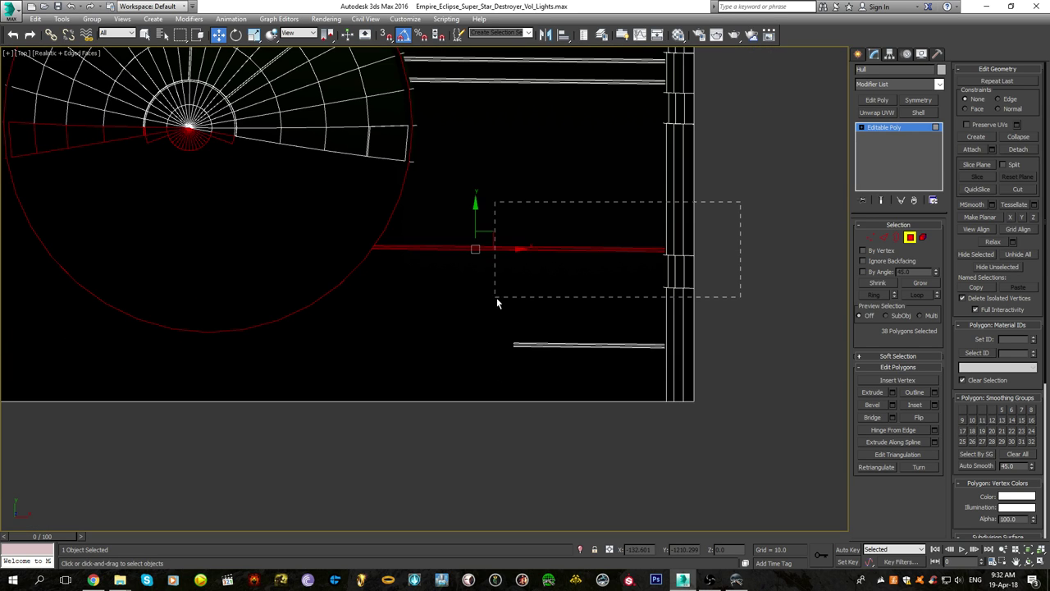
pyautogui.keyDown('alt'); pyautogui.moveTo(493, 299); pyautogui.dragTo(492, 299); pyautogui.keyUp('alt')
# Deselect the face with the circular outline around the dome and delete the remaining selected dome polygons
pyautogui.keyDown('alt'); pyautogui.moveTo(345, 248); pyautogui.dragTo(790, 277, button='middle'); pyautogui.keyUp('alt')
pyautogui.moveTo(82, 221); pyautogui.dragTo(506, 352, button='middle')
pyautogui.scroll(5, 385, 259)
pyautogui.press('F4')
pyautogui.scroll(-4, 386, 264)
pyautogui.keyDown('alt'); pyautogui.moveTo(387, 339); pyautogui.dragTo(420, 264, button='middle'); pyautogui.keyUp('alt')
pyautogui.scroll(4, 394, 214)
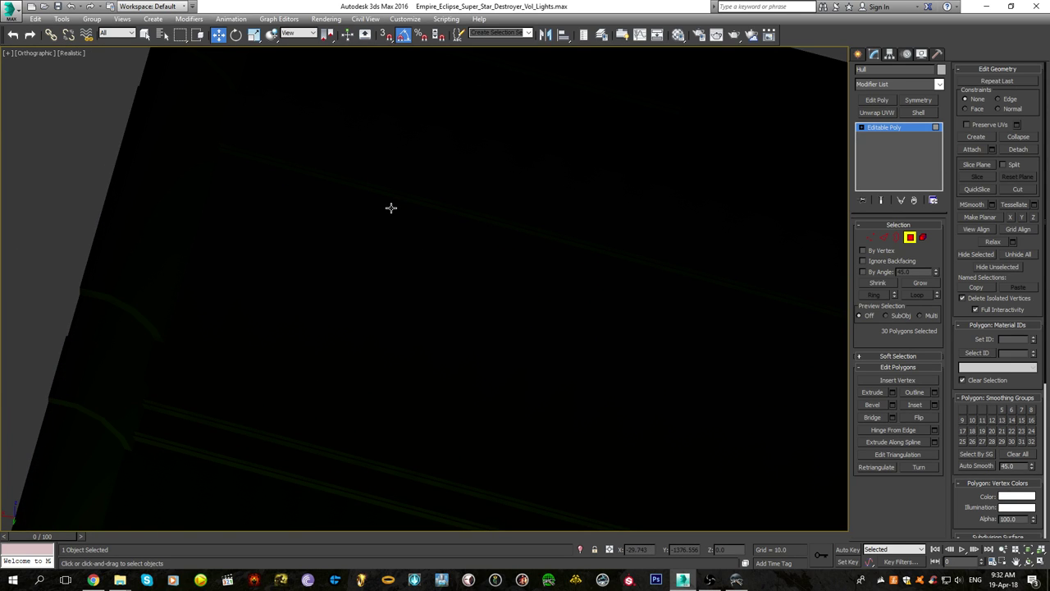
pyautogui.scroll(-5, 441, 218)
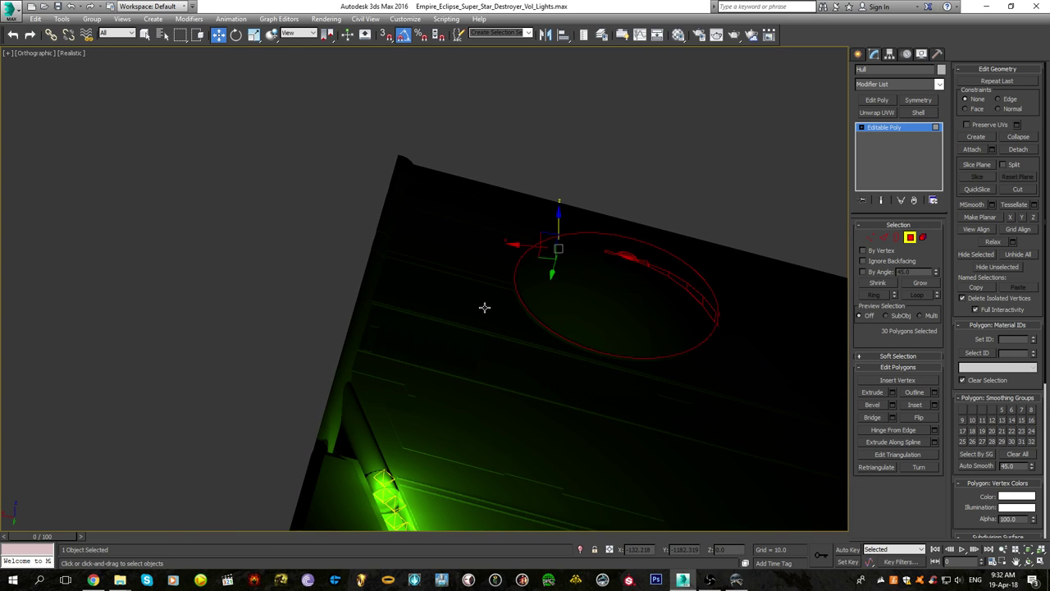
pyautogui.scroll(8, 538, 292)
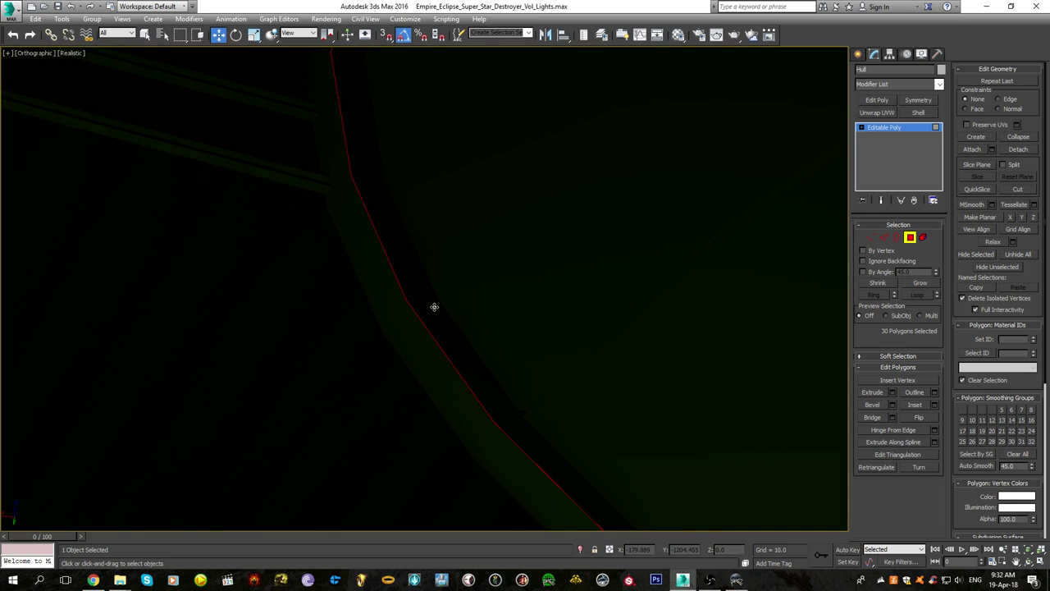
pyautogui.keyDown('alt'); pyautogui.click(436, 310); pyautogui.keyUp('alt')
pyautogui.scroll(-7, 438, 316)
pyautogui.press('F4')
pyautogui.moveTo(612, 356); pyautogui.dragTo(454, 354, button='middle')
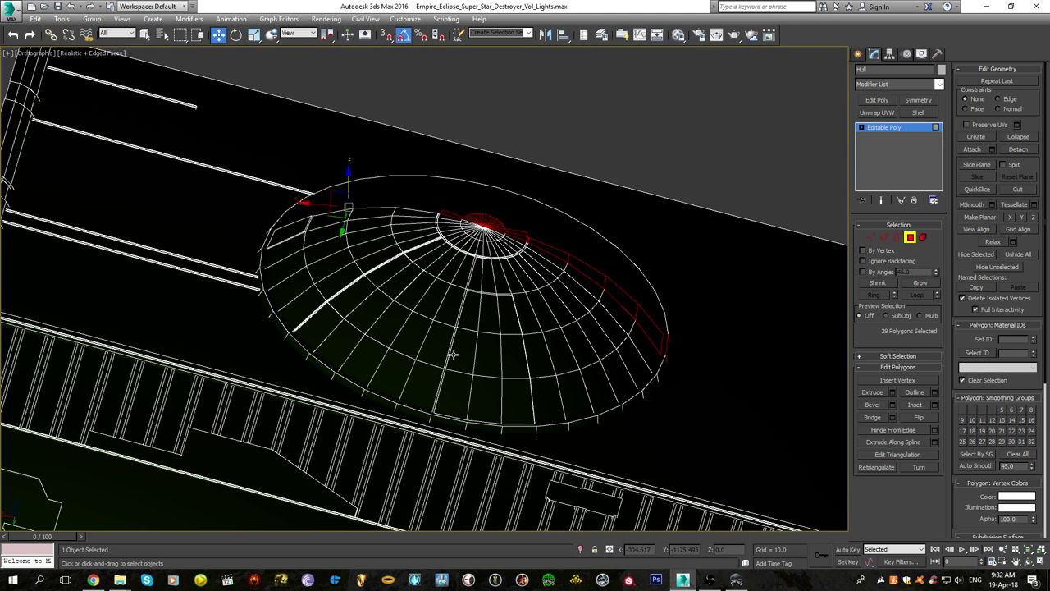
pyautogui.scroll(-3, 616, 266)
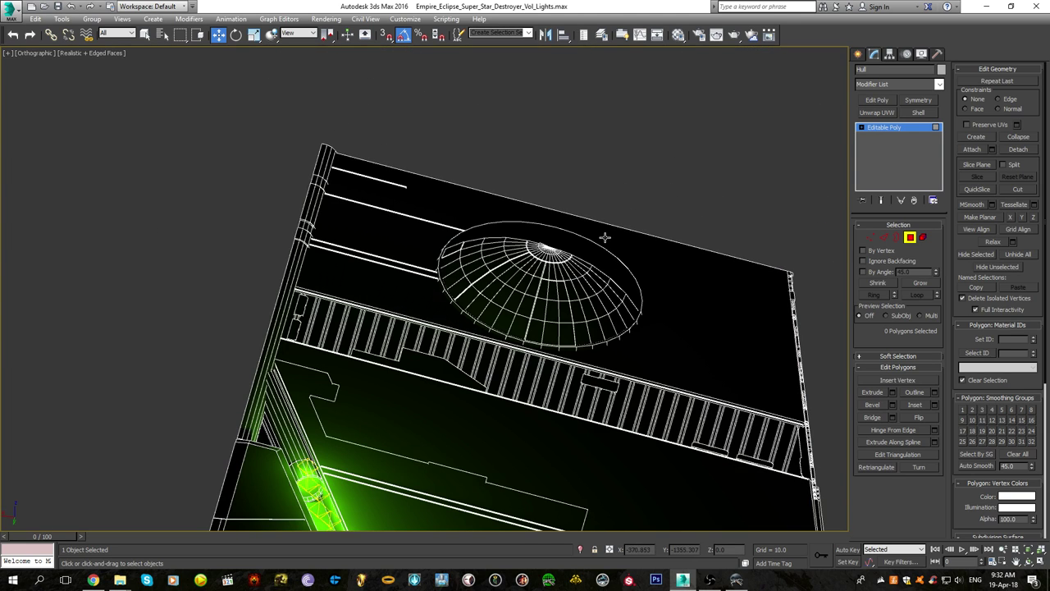
# Inspect the rear corner of the hull and the trimmed dome area in shaded display for remaining unneeded polygons
pyautogui.scroll(-2, 383, 224)
pyautogui.press('F3')
pyautogui.press('F3')
pyautogui.press('F4')
pyautogui.scroll(6, 308, 222)
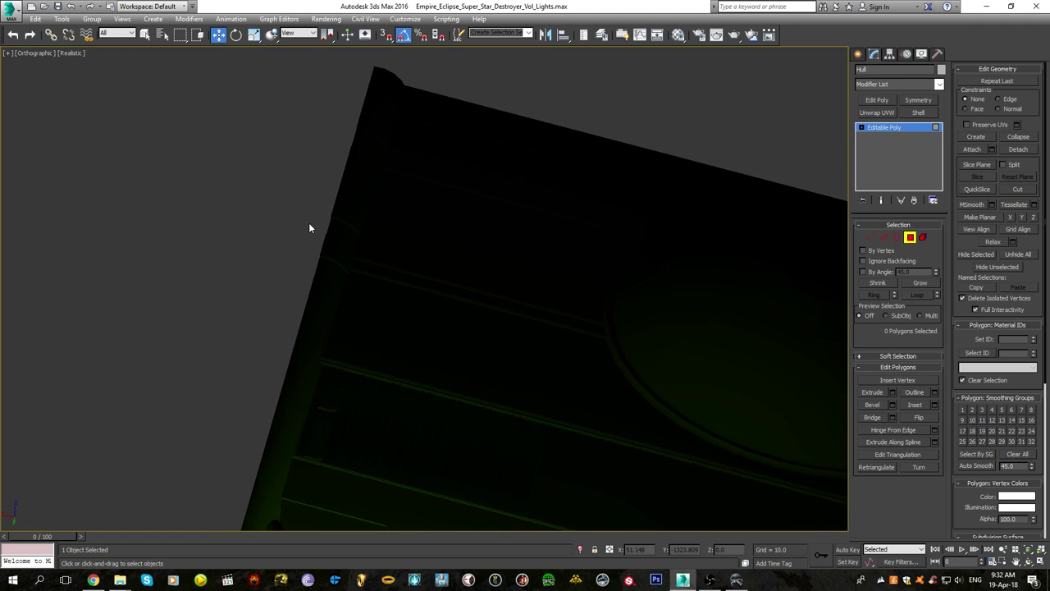
pyautogui.scroll(2, 349, 141)
pyautogui.scroll(-4, 347, 155)
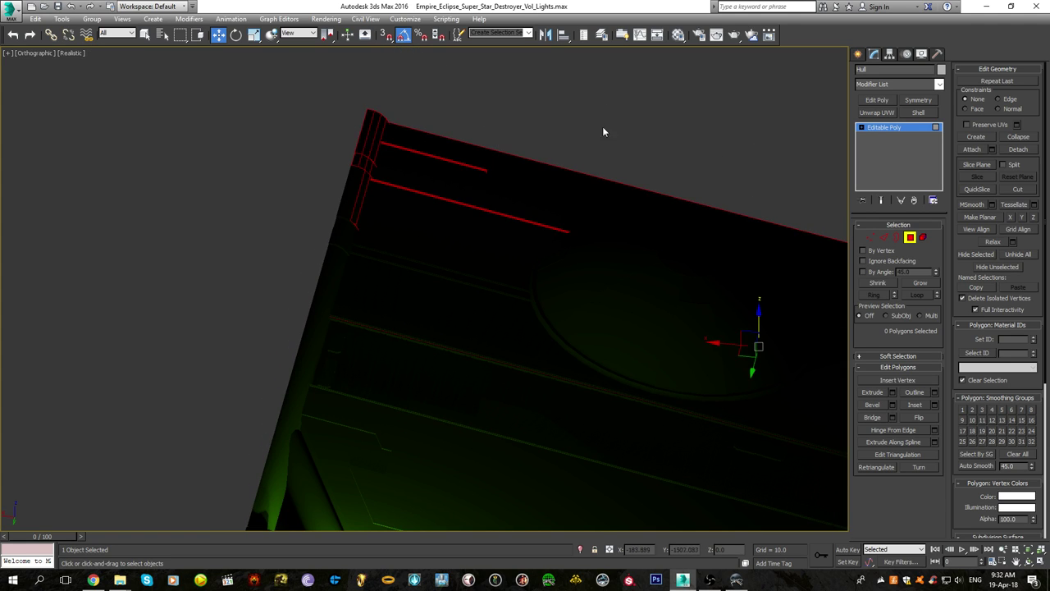
pyautogui.scroll(-5, 618, 133)
pyautogui.scroll(4, 595, 269)
pyautogui.scroll(-3, 589, 291)
pyautogui.keyDown('alt'); pyautogui.moveTo(586, 300); pyautogui.dragTo(511, 398, button='middle'); pyautogui.keyUp('alt')
pyautogui.moveTo(652, 399); pyautogui.dragTo(242, 382, button='middle')
# Examine the hull panels and recesses along both sides of the green-lit trench
pyautogui.scroll(6, 387, 356)
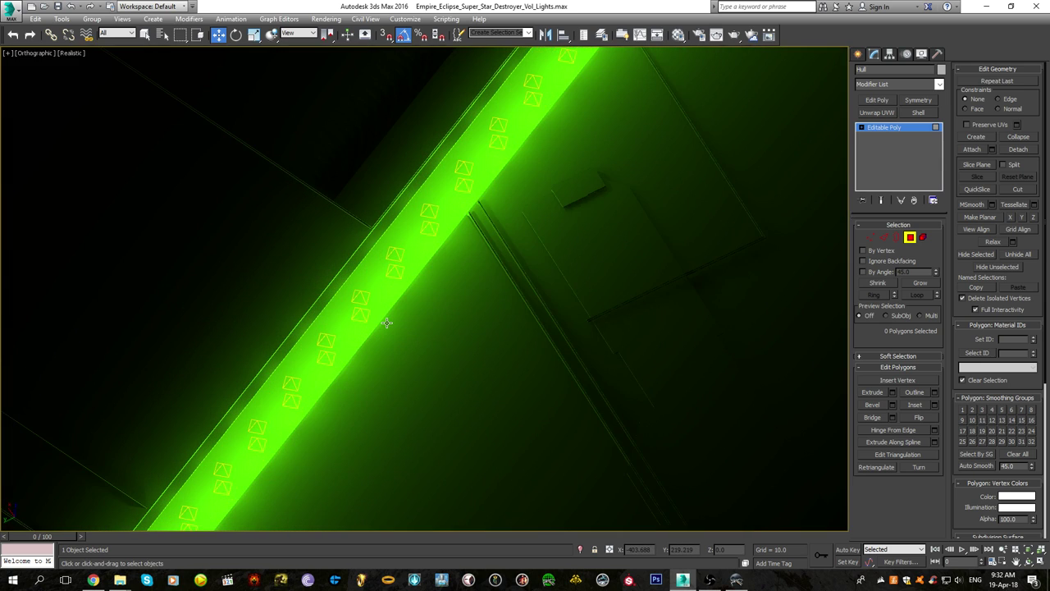
pyautogui.scroll(-2, 387, 322)
pyautogui.moveTo(430, 210); pyautogui.dragTo(369, 379, button='middle')
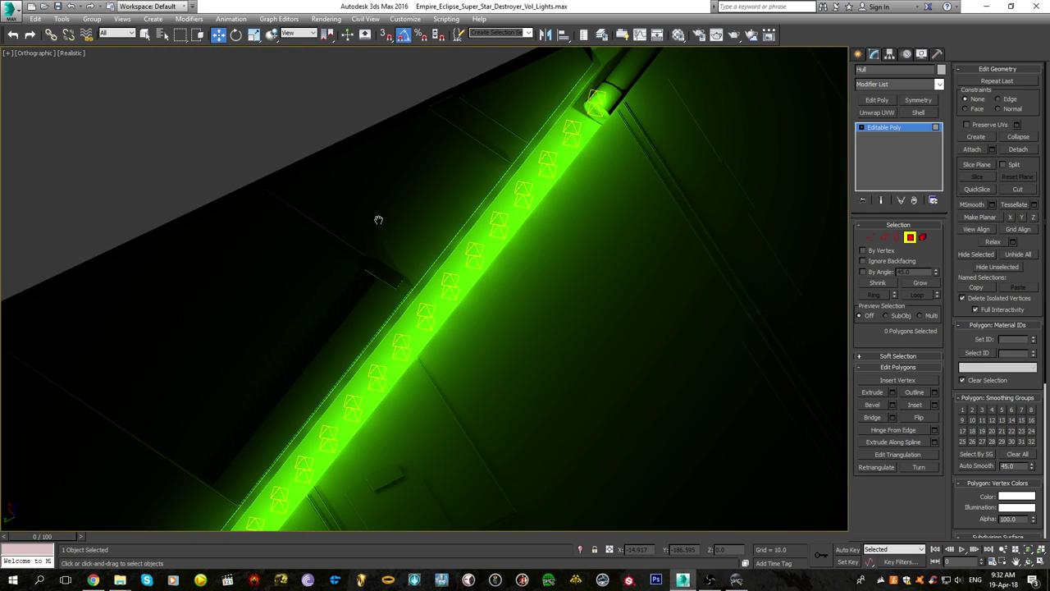
pyautogui.scroll(2, 497, 169)
pyautogui.scroll(-3, 498, 169)
pyautogui.moveTo(424, 253); pyautogui.dragTo(451, 257, button='middle')
pyautogui.moveTo(493, 425); pyautogui.dragTo(430, 216, button='middle')
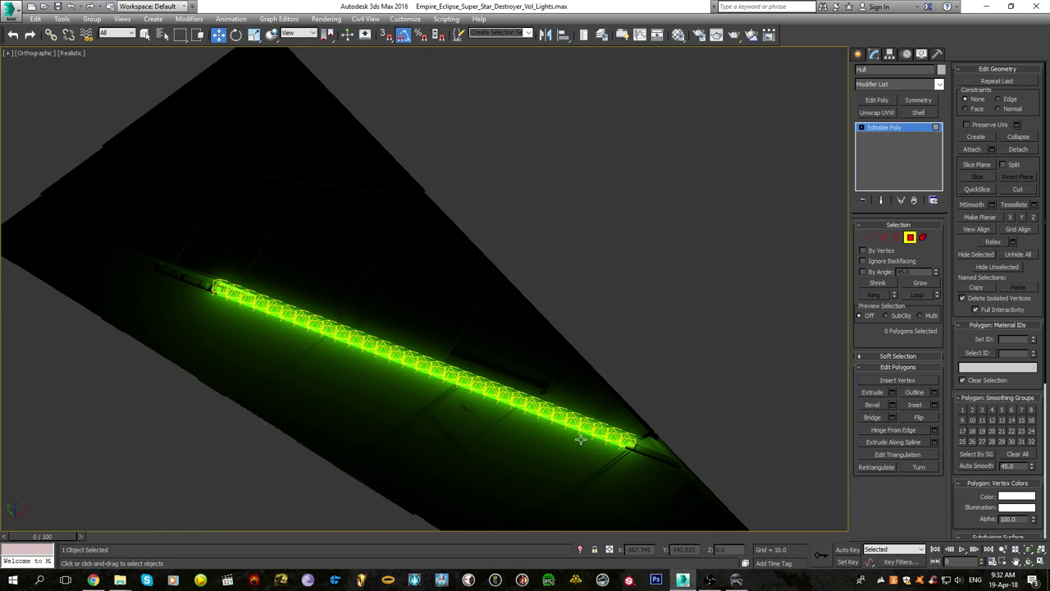
pyautogui.scroll(4, 603, 450)
pyautogui.moveTo(553, 389); pyautogui.dragTo(353, 266, button='middle')
pyautogui.scroll(3, 557, 322)
pyautogui.scroll(3, 553, 301)
pyautogui.scroll(-9, 533, 284)
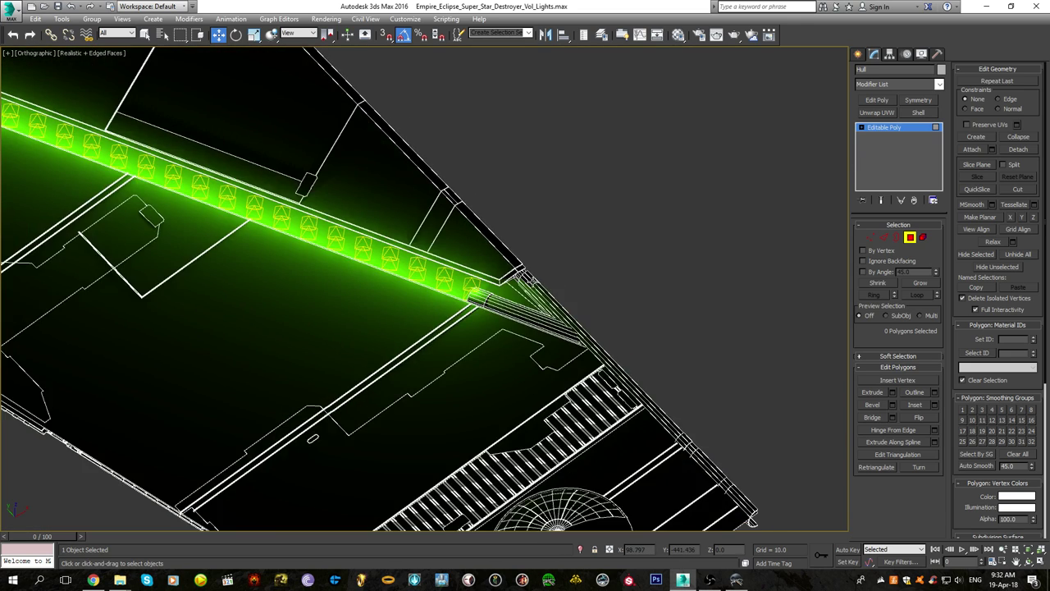
# Review the trimmed dome and its surrounding panels with and without edged faces from several angles
pyautogui.moveTo(550, 348); pyautogui.dragTo(507, 245, button='middle')
pyautogui.scroll(5, 515, 318)
pyautogui.scroll(5, 511, 317)
pyautogui.press('F4')
pyautogui.moveTo(356, 237); pyautogui.dragTo(552, 316, button='middle')
pyautogui.scroll(-2, 525, 319)
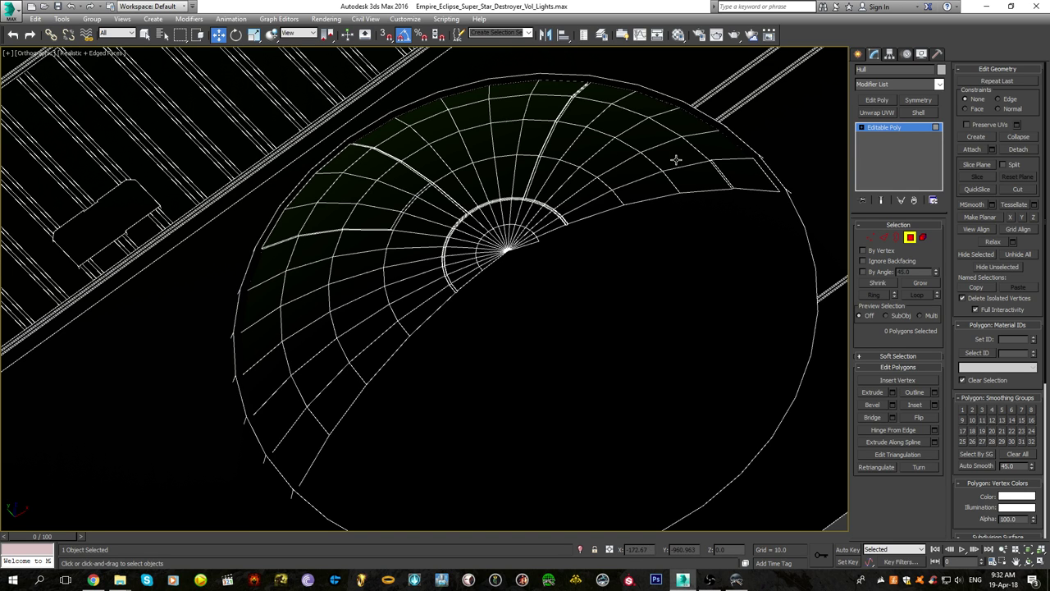
pyautogui.scroll(-3, 495, 248)
pyautogui.press('F4')
pyautogui.keyDown('alt'); pyautogui.moveTo(508, 279); pyautogui.dragTo(546, 364, button='middle'); pyautogui.keyUp('alt')
pyautogui.keyDown('alt'); pyautogui.moveTo(531, 399); pyautogui.dragTo(577, 371, button='middle'); pyautogui.keyUp('alt')
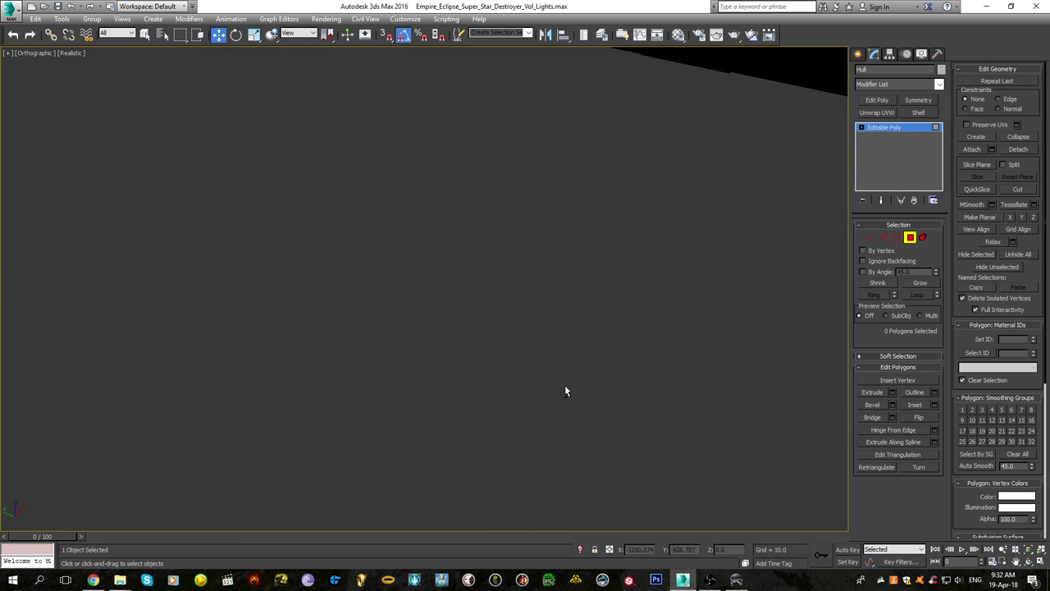
# Examine the hull's edges and surface panels close up, with and without edged faces, for leftover polygons
pyautogui.scroll(-5, 400, 382)
pyautogui.moveTo(400, 382); pyautogui.dragTo(336, 422, button='middle')
pyautogui.scroll(3, 314, 314)
pyautogui.scroll(4, 319, 356)
pyautogui.press('F4')
pyautogui.press('F4')
pyautogui.scroll(-4, 319, 358)
pyautogui.keyDown('alt'); pyautogui.moveTo(319, 357); pyautogui.dragTo(463, 282, button='middle'); pyautogui.keyUp('alt')
pyautogui.scroll(3, 463, 282)
pyautogui.scroll(-5, 474, 274)
pyautogui.press('F4')
# Switch to element selection and examine the hull's side profile, rear dome area and full upper surface in shaded display
pyautogui.click(923, 238)
pyautogui.keyDown('alt'); pyautogui.moveTo(502, 340); pyautogui.dragTo(515, 405, button='middle'); pyautogui.keyUp('alt')
pyautogui.moveTo(512, 153); pyautogui.dragTo(497, 448, button='middle')
pyautogui.keyDown('alt'); pyautogui.moveTo(497, 447); pyautogui.dragTo(436, 318, button='middle'); pyautogui.keyUp('alt')
pyautogui.scroll(3, 490, 386)
pyautogui.press('F4')
pyautogui.scroll(5, 435, 317)
pyautogui.scroll(-3, 435, 263)
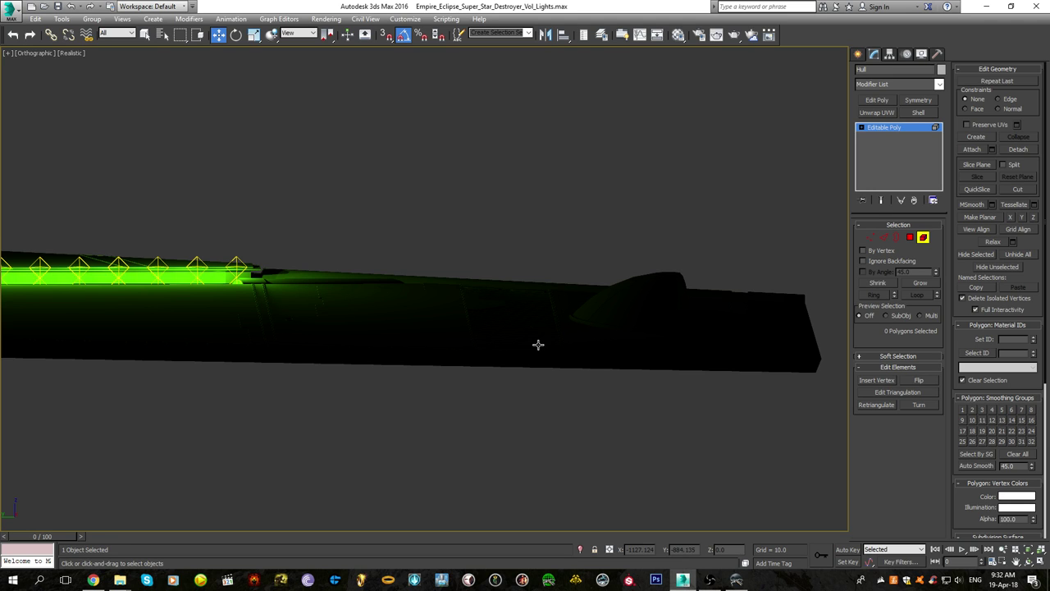
pyautogui.keyDown('alt'); pyautogui.moveTo(365, 298); pyautogui.dragTo(501, 344, button='middle'); pyautogui.keyUp('alt')
pyautogui.moveTo(552, 276); pyautogui.dragTo(716, 280, button='middle')
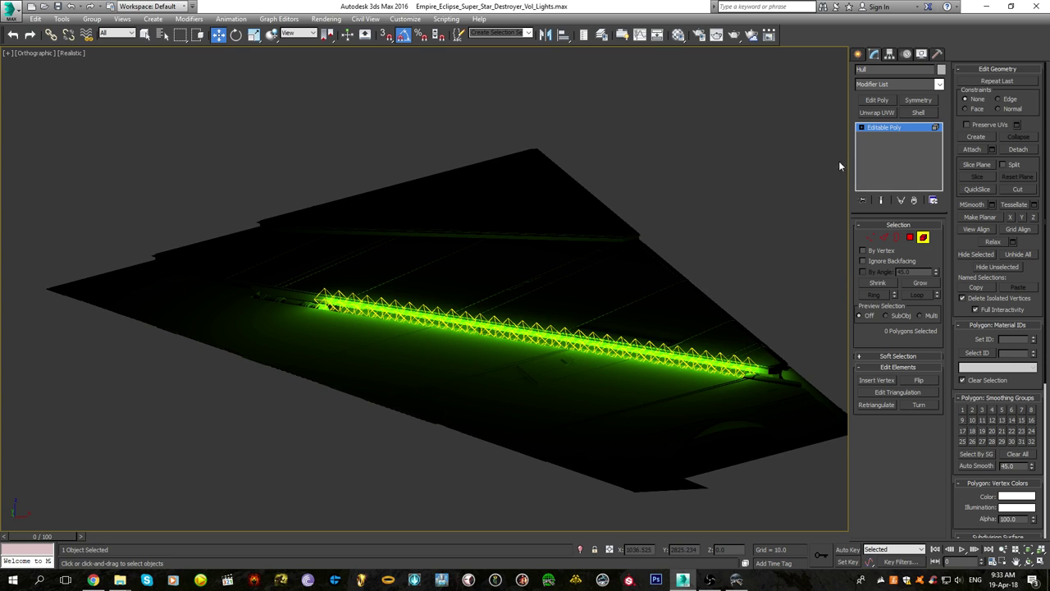
pyautogui.moveTo(678, 382); pyautogui.dragTo(643, 333, button='middle')
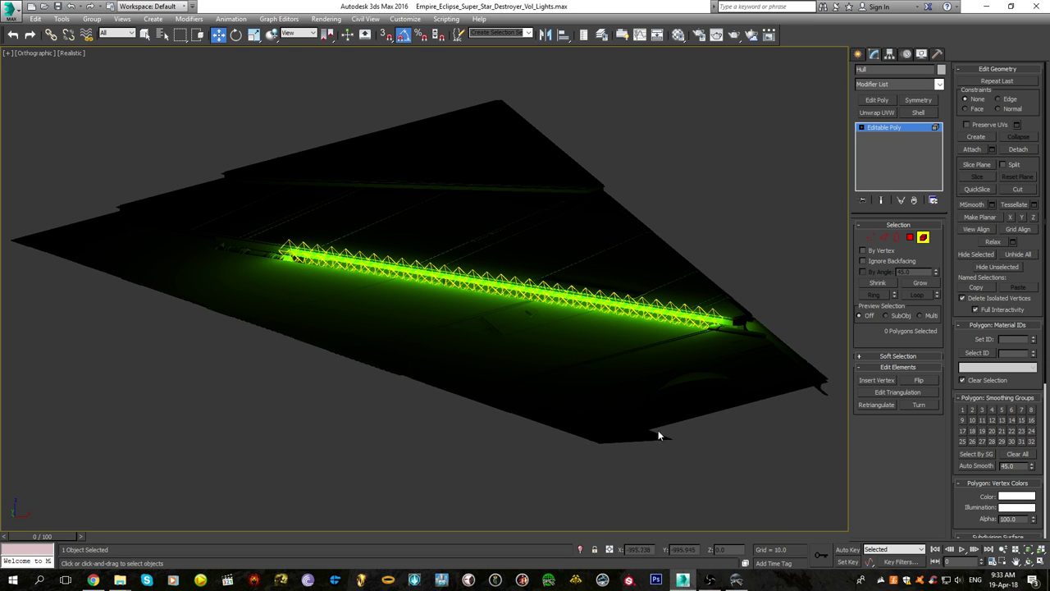
# Delete the stray triangular polygon sticking out past the hull's rear corner at polygon level
pyautogui.click(912, 239)
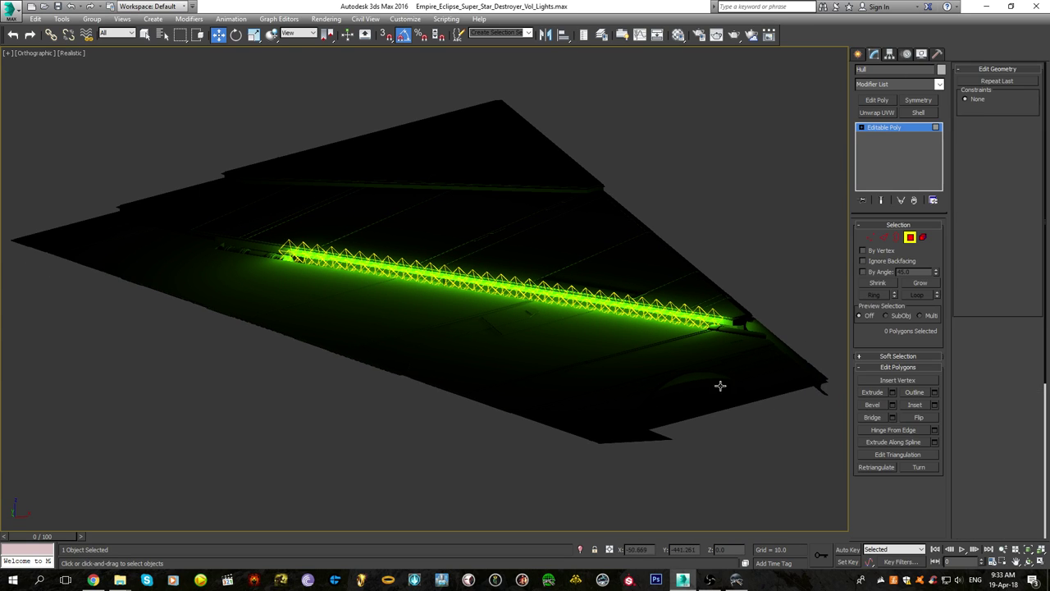
pyautogui.moveTo(715, 387); pyautogui.dragTo(657, 309, button='middle')
pyautogui.scroll(5, 643, 348)
pyautogui.press('F4')
pyautogui.scroll(-4, 542, 418)
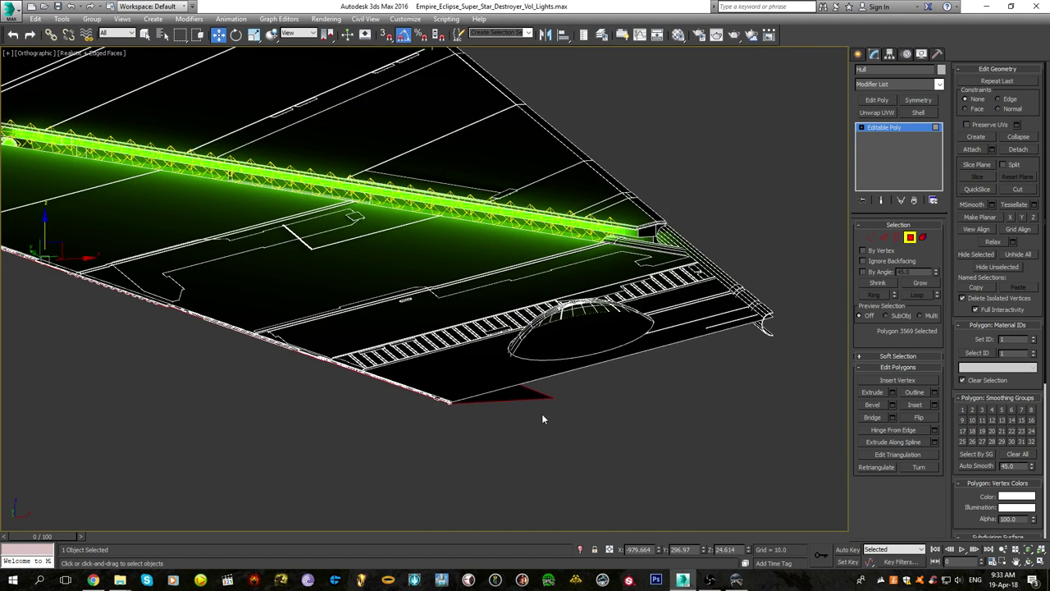
pyautogui.press('Delete')
# Review the whole hull in edged-faces, shaded and wireframe display for further unneeded polygons
pyautogui.moveTo(469, 379); pyautogui.dragTo(690, 458, button='middle')
pyautogui.scroll(-4, 689, 459)
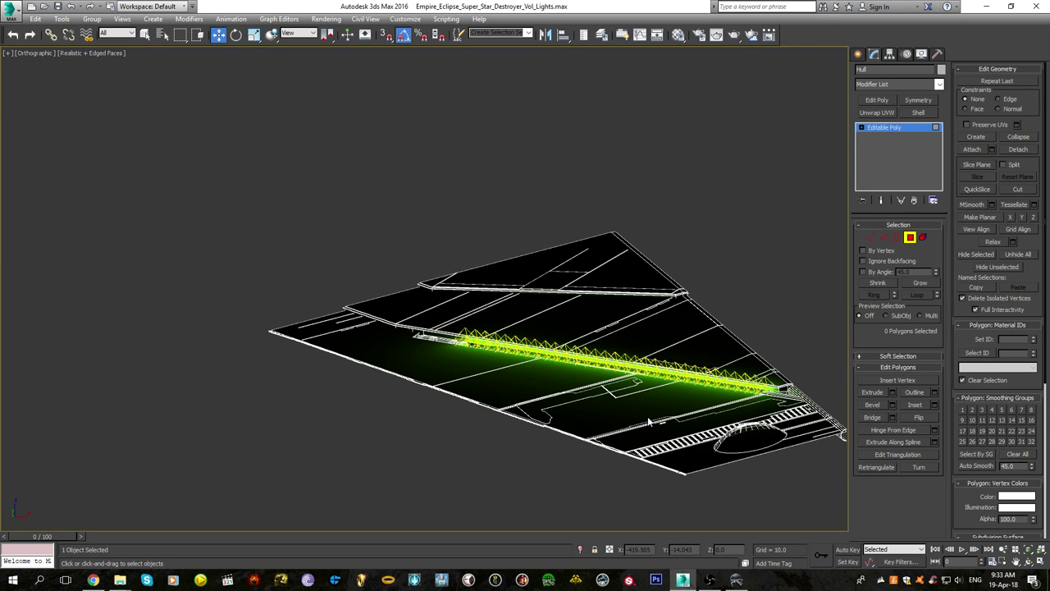
pyautogui.moveTo(645, 418); pyautogui.dragTo(546, 365, button='middle')
pyautogui.scroll(3, 545, 365)
pyautogui.press('F4')
pyautogui.press('F3')
pyautogui.press('F3')
pyautogui.press('F4')
pyautogui.press('F4')
# Select the long polygon along the hull's lower front edge plus a second unneeded polygon and delete them
pyautogui.moveTo(307, 292); pyautogui.dragTo(459, 390, button='middle')
pyautogui.press('F4')
pyautogui.scroll(4, 409, 321)
pyautogui.scroll(-3, 457, 364)
pyautogui.scroll(2, 415, 427)
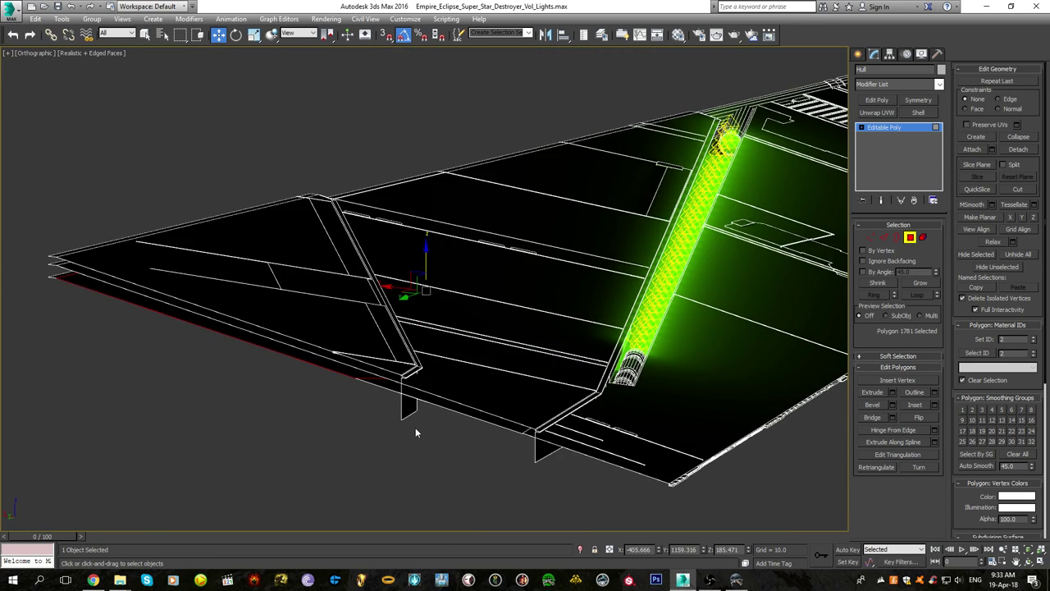
pyautogui.scroll(2, 429, 425)
pyautogui.keyDown('alt'); pyautogui.moveTo(415, 427); pyautogui.dragTo(439, 344, button='middle'); pyautogui.keyUp('alt')
pyautogui.keyDown('ctrl'); pyautogui.click(691, 233); pyautogui.keyUp('ctrl')
pyautogui.scroll(-3, 667, 338)
pyautogui.moveTo(667, 338); pyautogui.dragTo(470, 320, button='middle')
pyautogui.scroll(5, 470, 320)
pyautogui.scroll(3, 324, 284)
pyautogui.press('Delete')
# Examine the hull's front section and side edges from several angles for remaining hidden polygons
pyautogui.moveTo(667, 311); pyautogui.dragTo(426, 257, button='middle')
pyautogui.scroll(-3, 511, 391)
pyautogui.click(287, 258)
pyautogui.keyDown('alt'); pyautogui.moveTo(410, 215); pyautogui.dragTo(458, 352, button='middle'); pyautogui.keyUp('alt')
pyautogui.click(246, 497)
pyautogui.keyDown('alt'); pyautogui.moveTo(361, 447); pyautogui.dragTo(391, 407, button='middle'); pyautogui.keyUp('alt')
pyautogui.press('F4')
pyautogui.scroll(9, 687, 307)
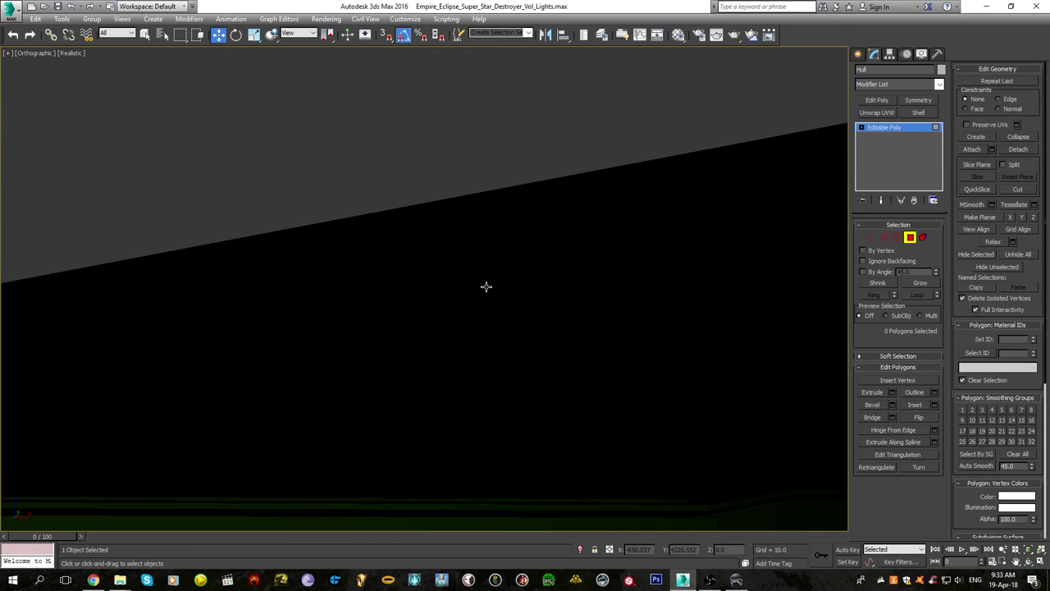
pyautogui.scroll(-5, 486, 287)
pyautogui.moveTo(511, 287); pyautogui.dragTo(592, 275, button='middle')
pyautogui.scroll(6, 361, 339)
pyautogui.scroll(-8, 385, 338)
# Select the polygons across the front hull section in wireframe and remove the mid-hull polygons near the trench from the selection
pyautogui.press('F3')
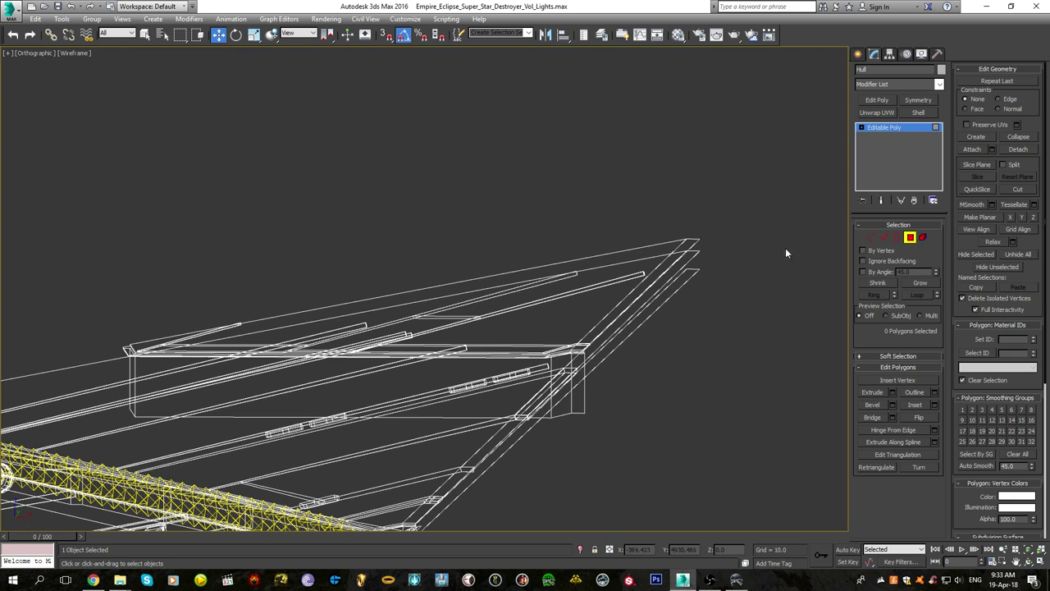
pyautogui.moveTo(439, 338); pyautogui.dragTo(423, 331)
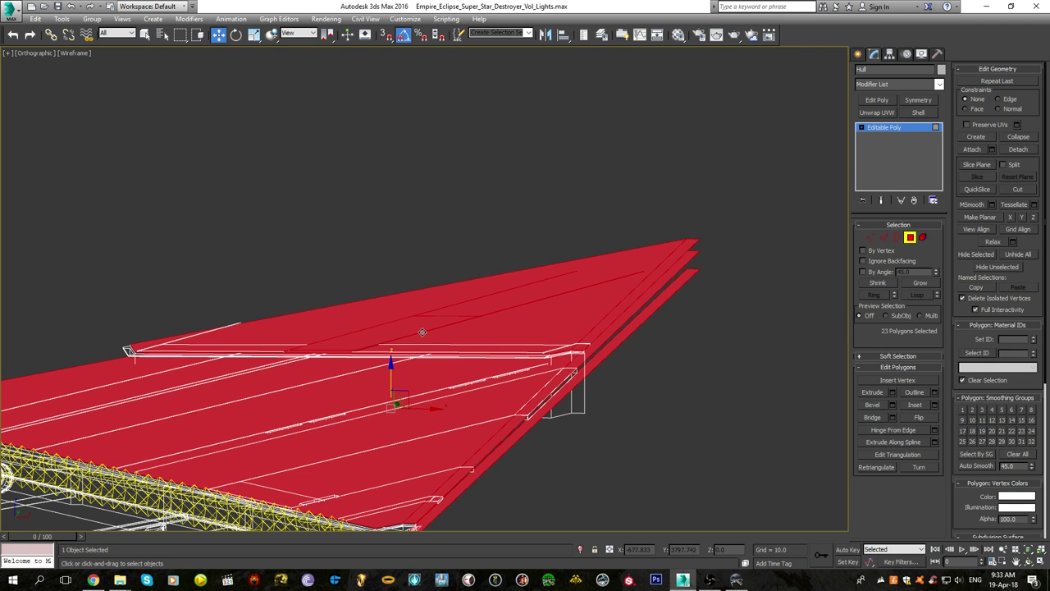
pyautogui.press('F3')
pyautogui.moveTo(390, 380)
pyautogui.keyDown('alt'); pyautogui.mouseDown(button='middle')
pyautogui.moveTo(361, 422)
pyautogui.moveTo(347, 420)
pyautogui.moveTo(355, 409)
pyautogui.moveTo(269, 229)
pyautogui.mouseUp(button='middle'); pyautogui.keyUp('alt')
pyautogui.scroll(2, 507, 284)
pyautogui.keyDown('alt'); pyautogui.moveTo(373, 399); pyautogui.dragTo(462, 469); pyautogui.keyUp('alt')
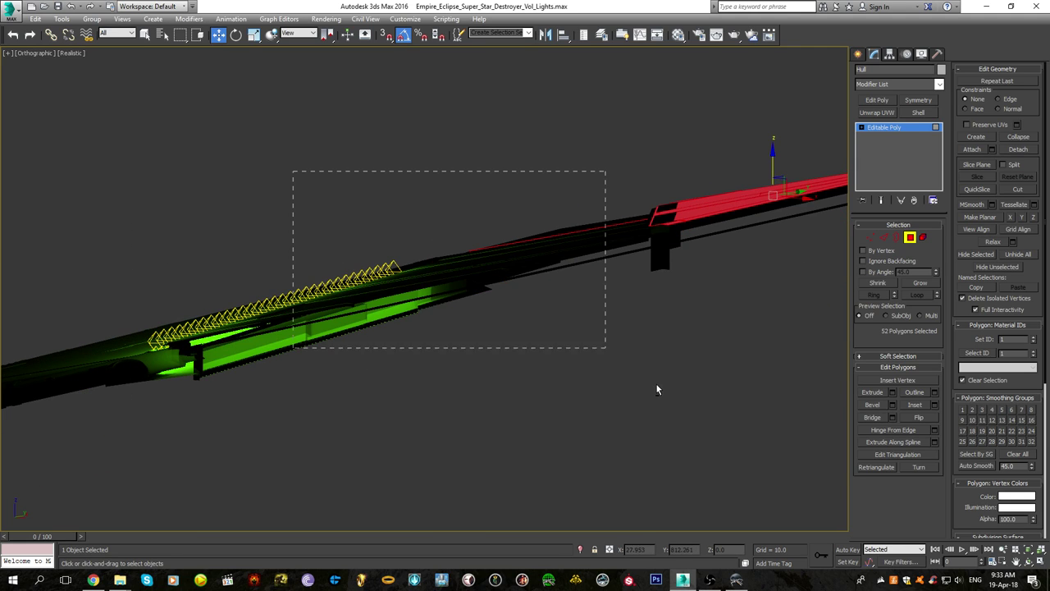
pyautogui.keyDown('alt'); pyautogui.moveTo(611, 393); pyautogui.dragTo(611, 393); pyautogui.keyUp('alt')
pyautogui.keyDown('alt'); pyautogui.moveTo(560, 371); pyautogui.dragTo(638, 356, button='middle'); pyautogui.keyUp('alt')
pyautogui.scroll(4, 627, 307)
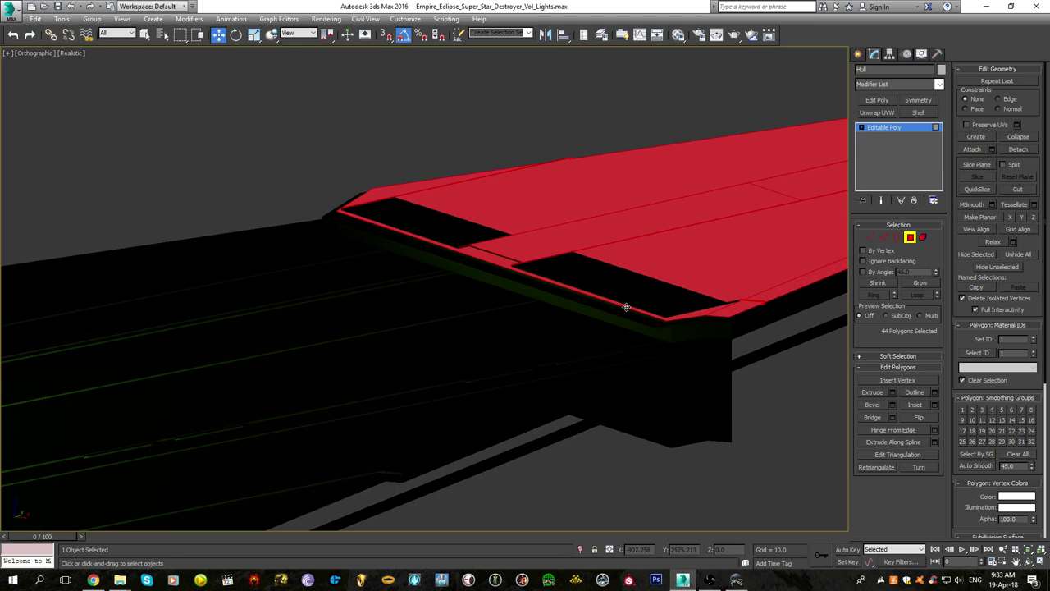
# Refine the selection at the front section's stepped edge and delete the remaining selected polygons
pyautogui.keyDown('alt'); pyautogui.click(651, 294); pyautogui.keyUp('alt')
pyautogui.scroll(4, 638, 308)
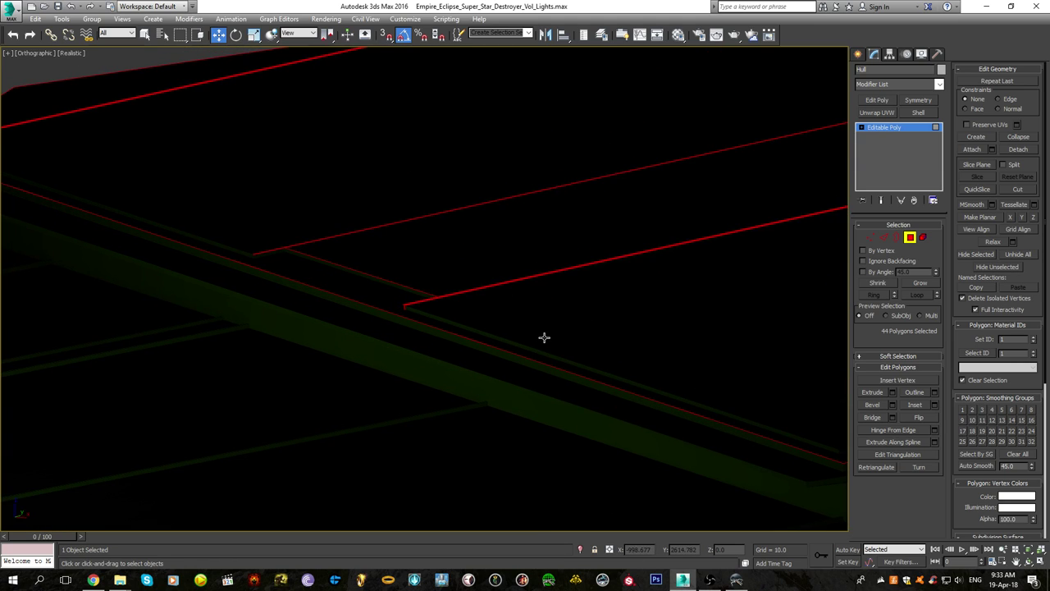
pyautogui.scroll(3, 359, 275)
pyautogui.press('F2')
pyautogui.press('F2')
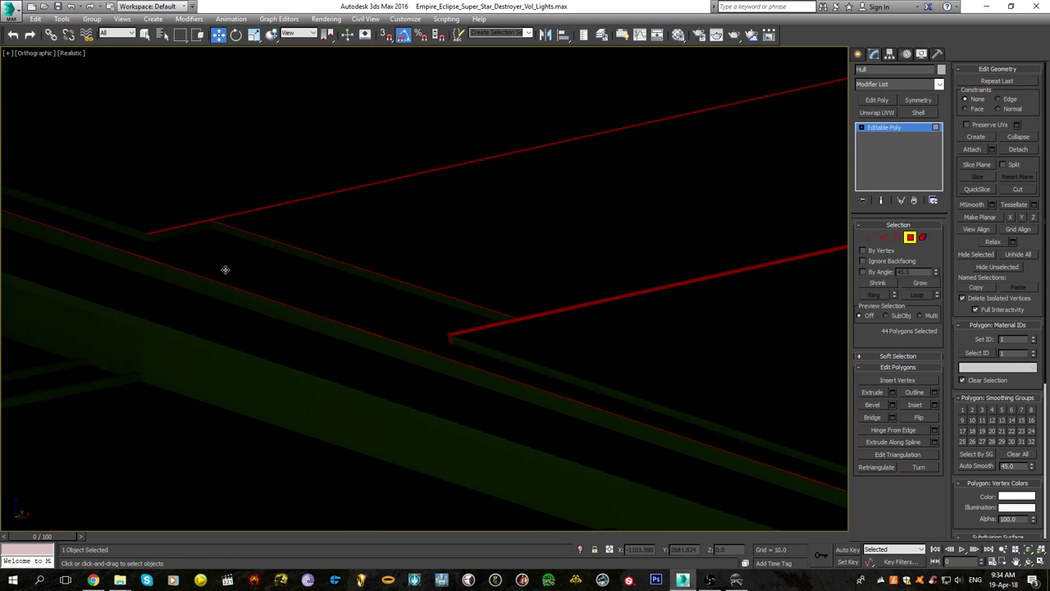
pyautogui.scroll(2, 248, 276)
pyautogui.scroll(-3, 301, 290)
pyautogui.moveTo(137, 226); pyautogui.dragTo(419, 318, button='middle')
pyautogui.scroll(-2, 414, 309)
pyautogui.scroll(-4, 308, 292)
pyautogui.press('Delete')
# Inspect the hull's stepped panels, grooves and outer edge with and without edged faces after the deletion
pyautogui.moveTo(442, 352)
pyautogui.mouseDown(button='middle')
pyautogui.moveTo(662, 313)
pyautogui.moveTo(603, 332)
pyautogui.mouseUp(button='middle')
pyautogui.scroll(3, 404, 348)
pyautogui.scroll(-5, 403, 348)
pyautogui.keyDown('alt'); pyautogui.moveTo(422, 386); pyautogui.dragTo(464, 439, button='middle'); pyautogui.keyUp('alt')
pyautogui.moveTo(293, 237); pyautogui.dragTo(543, 446, button='middle')
pyautogui.press('F4')
pyautogui.scroll(2, 355, 272)
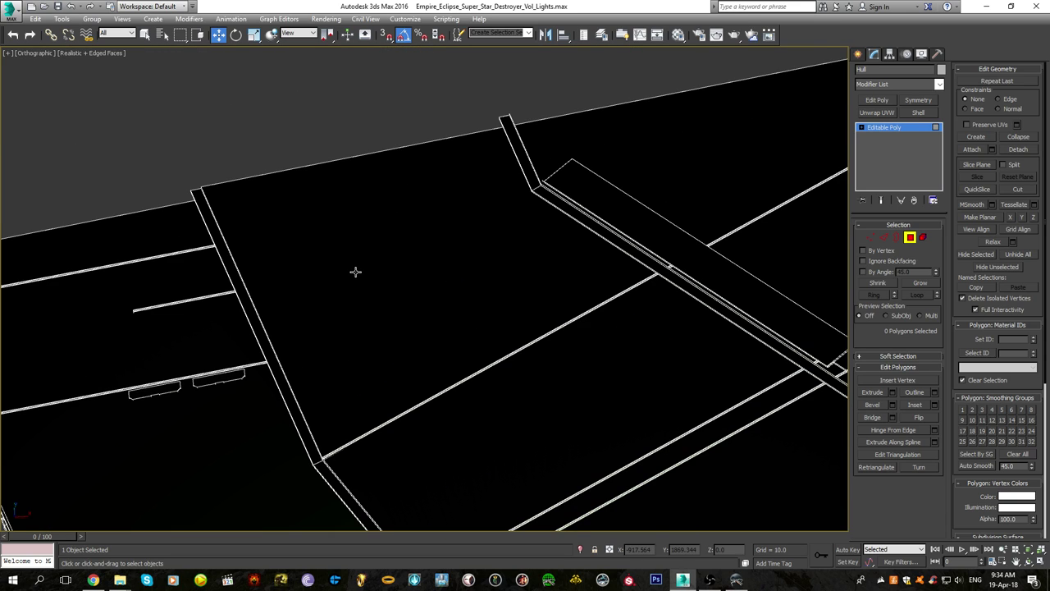
pyautogui.click(356, 271)
pyautogui.scroll(-4, 355, 271)
pyautogui.click(299, 188)
pyautogui.scroll(4, 249, 262)
pyautogui.press('F4')
pyautogui.scroll(3, 249, 286)
pyautogui.scroll(-8, 249, 286)
pyautogui.keyDown('alt'); pyautogui.moveTo(377, 372); pyautogui.dragTo(473, 280, button='middle'); pyautogui.keyUp('alt')
# Leave polygon editing, apply an Unwrap UVW modifier to the hull and open its UV editor
pyautogui.click(858, 54)
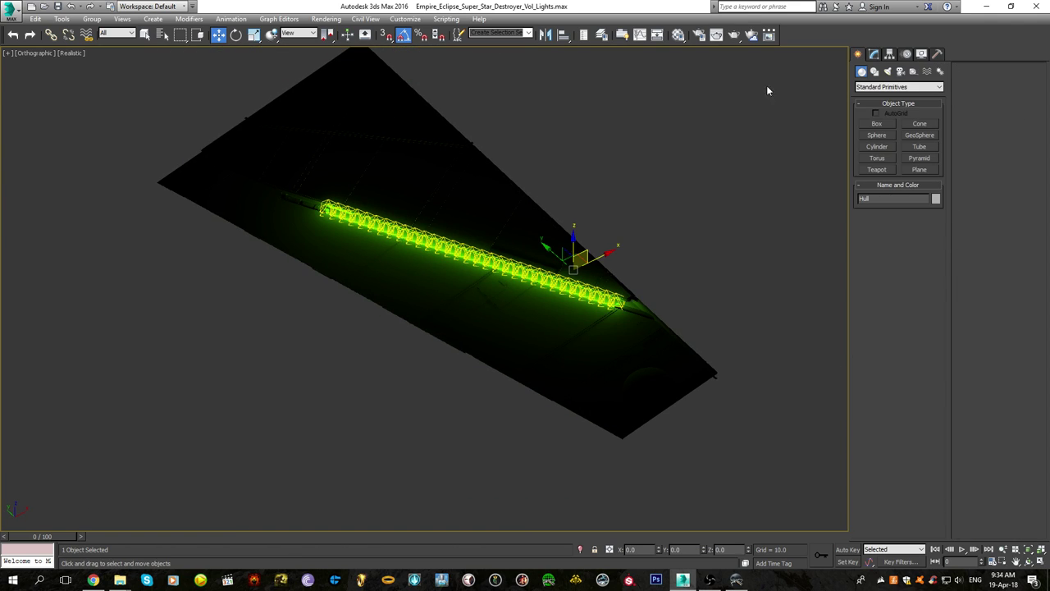
pyautogui.moveTo(683, 137); pyautogui.dragTo(692, 155, button='middle')
pyautogui.click(872, 56)
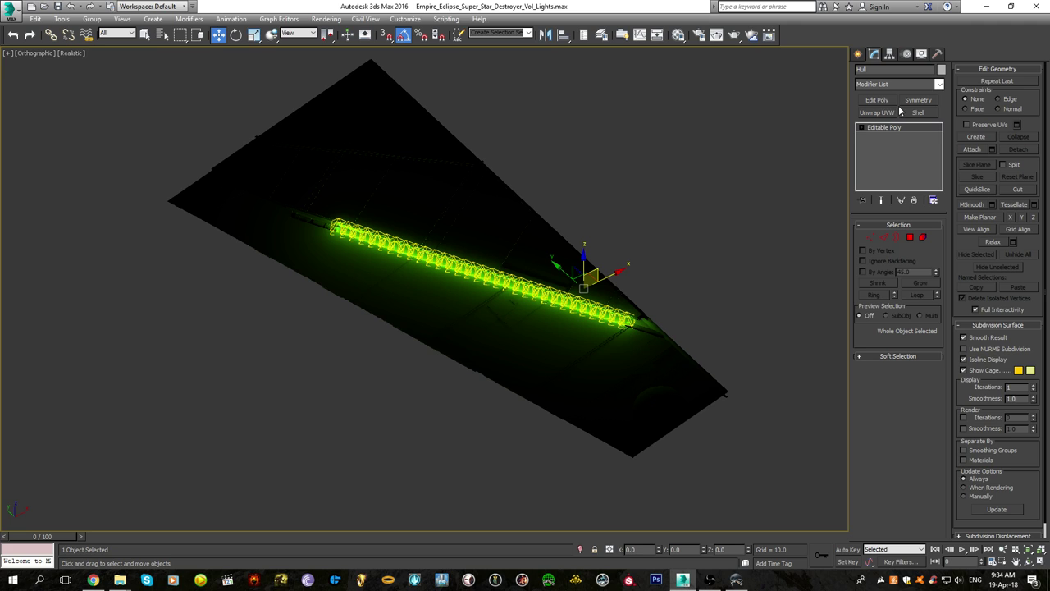
pyautogui.click(877, 113)
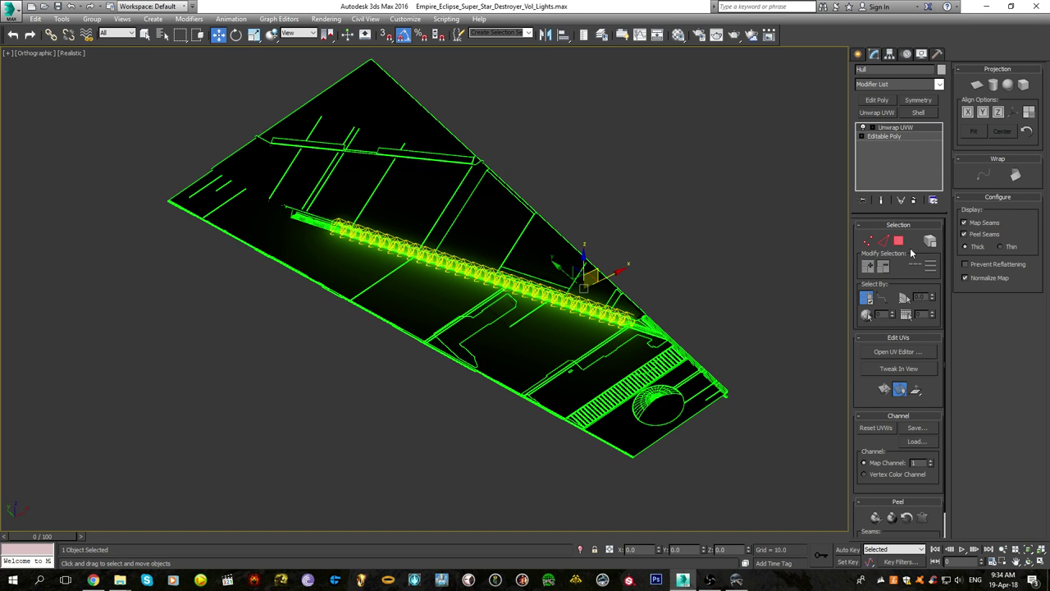
pyautogui.click(900, 351)
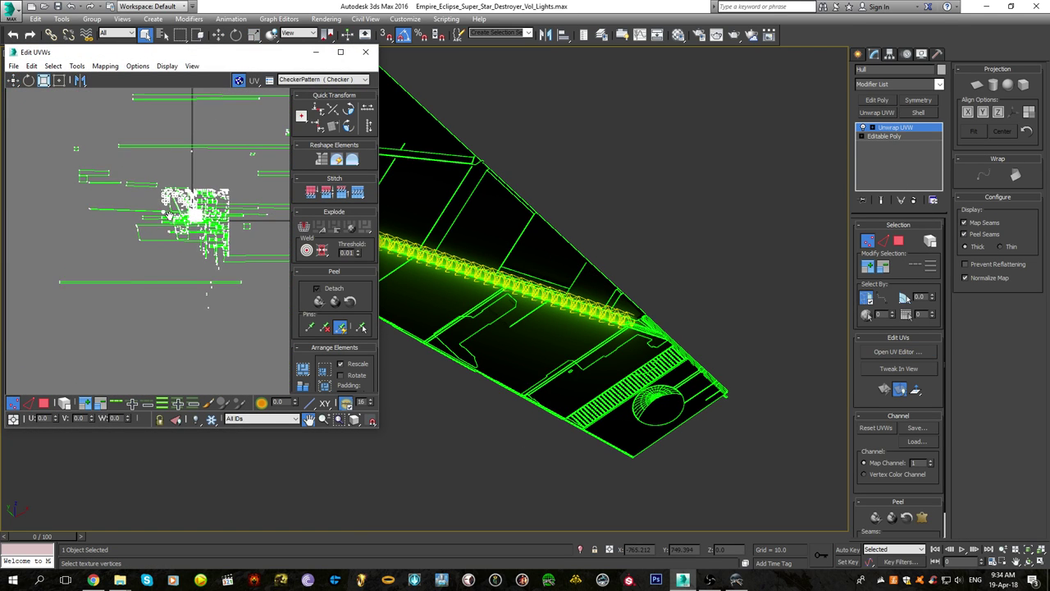
pyautogui.scroll(-6, 169, 215)
# Switch the Unwrap UVW modifier to polygon level and select all the hull's UV polygons
pyautogui.click(873, 128)
pyautogui.click(887, 153)
pyautogui.scroll(-5, 717, 263)
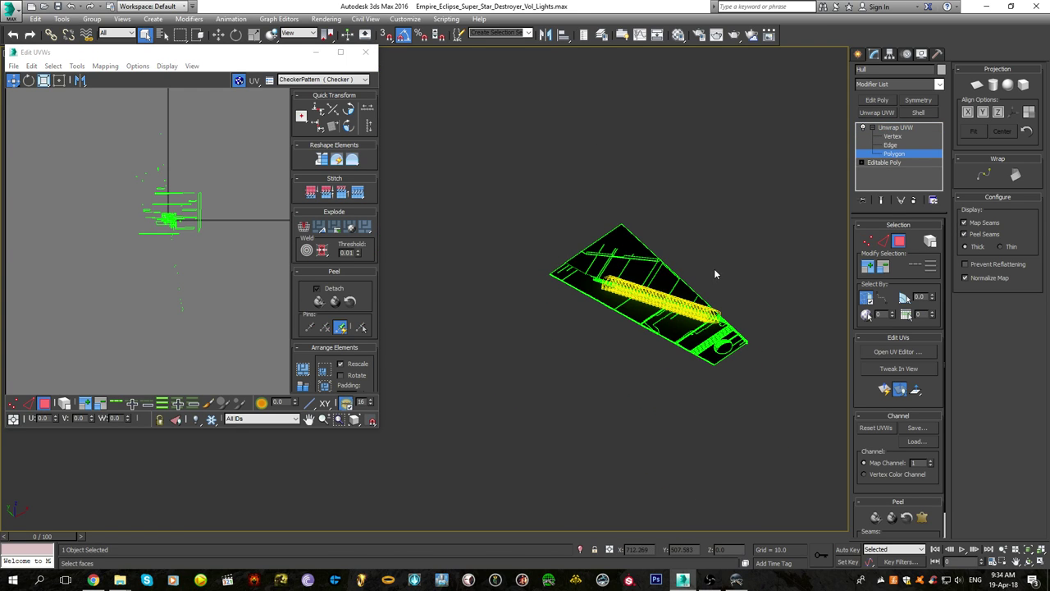
pyautogui.scroll(5, 712, 269)
pyautogui.scroll(-3, 238, 238)
pyautogui.scroll(-2, 226, 246)
pyautogui.moveTo(72, 142); pyautogui.dragTo(270, 371)
pyautogui.scroll(3, 223, 259)
pyautogui.scroll(5, 161, 216)
pyautogui.scroll(2, 152, 207)
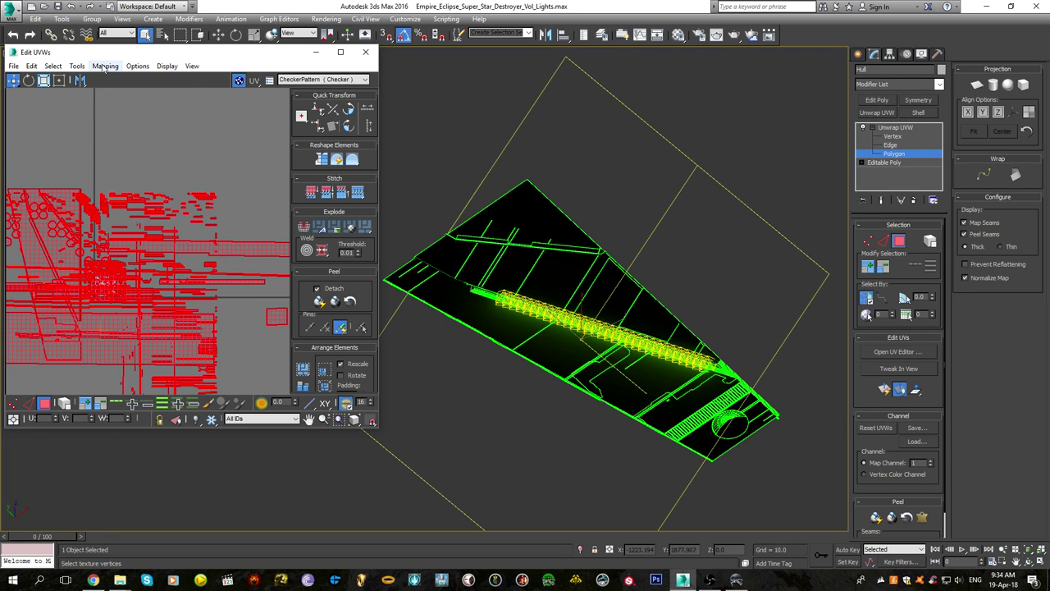
# Flatten-map the selected UV polygons with a polygon angle of 1 and a spacing of 0.001
pyautogui.click(105, 66)
pyautogui.click(123, 77)
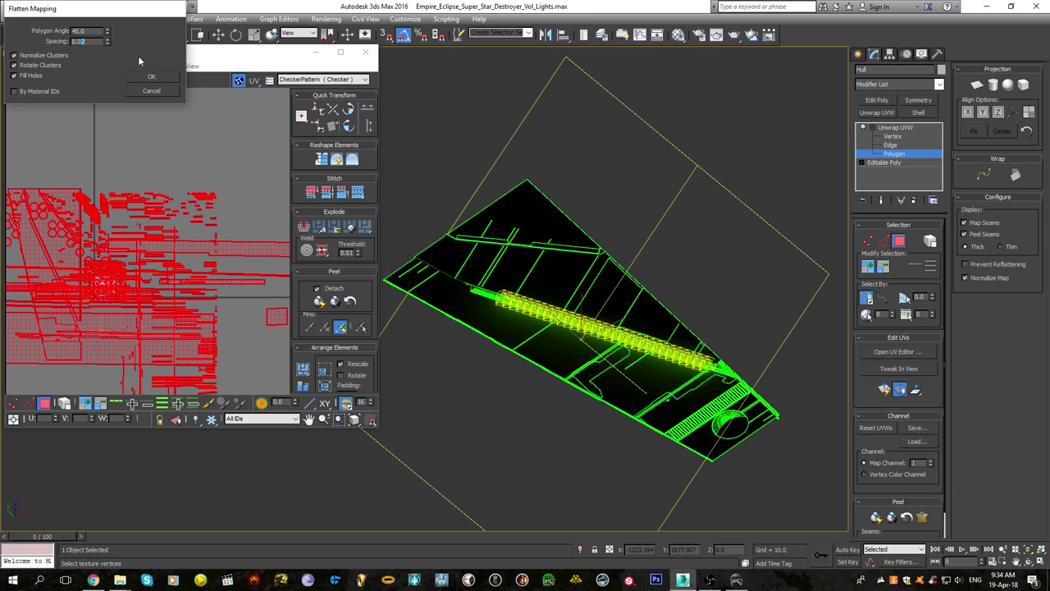
pyautogui.write('0.001')
pyautogui.click(128, 79)
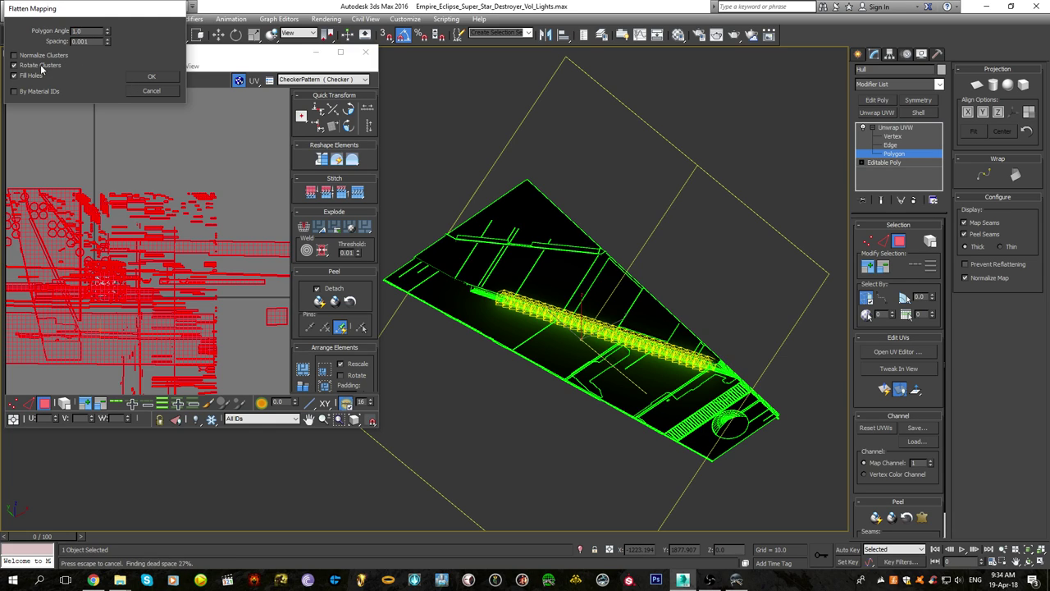
pyautogui.click(98, 66)
pyautogui.click(123, 77)
pyautogui.click(151, 76)
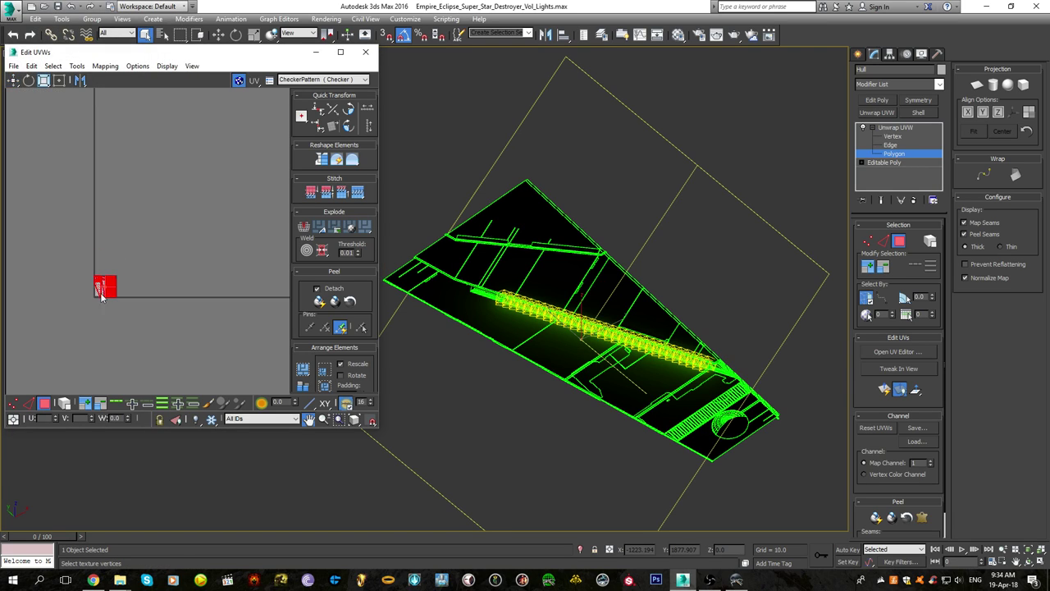
# Examine the layout and spacing of the flattened UV clusters within the checker square
pyautogui.scroll(3, 101, 299)
pyautogui.scroll(3, 105, 171)
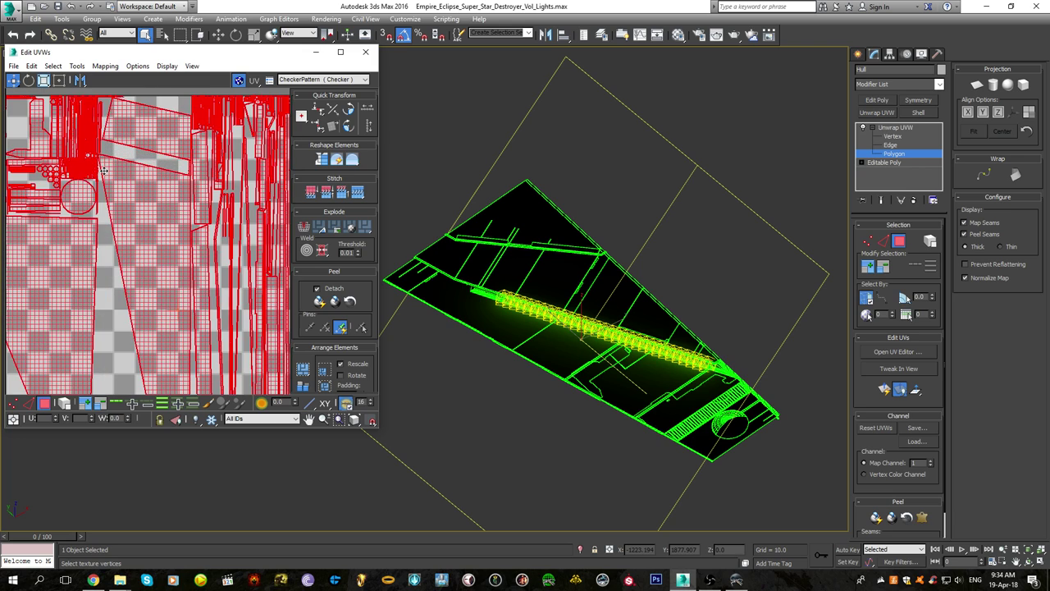
pyautogui.scroll(-2, 104, 170)
pyautogui.moveTo(105, 170); pyautogui.dragTo(127, 172, button='middle')
pyautogui.scroll(-2, 127, 172)
pyautogui.scroll(4, 98, 207)
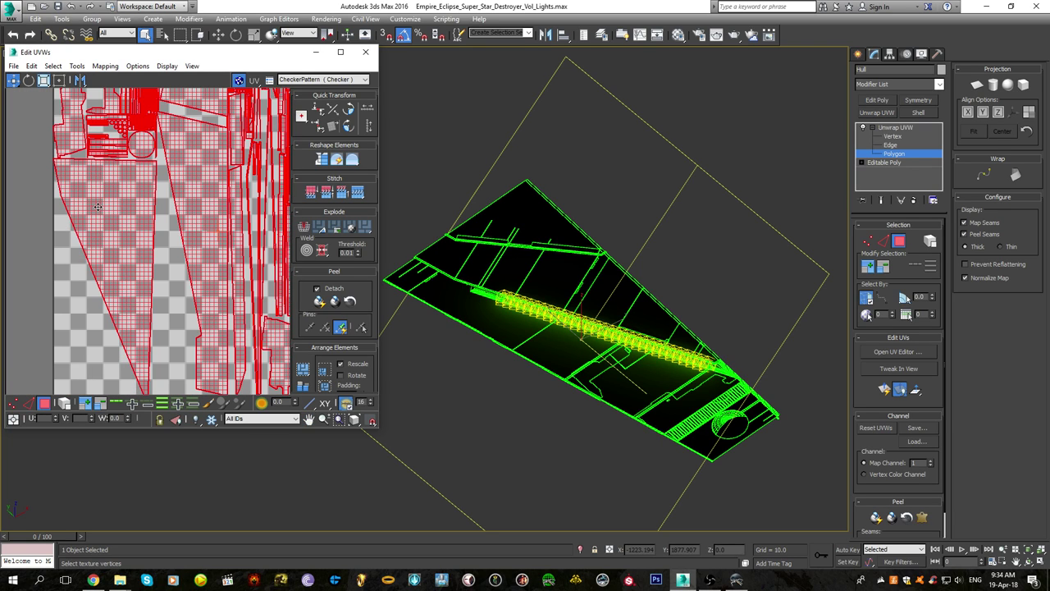
pyautogui.scroll(-3, 98, 207)
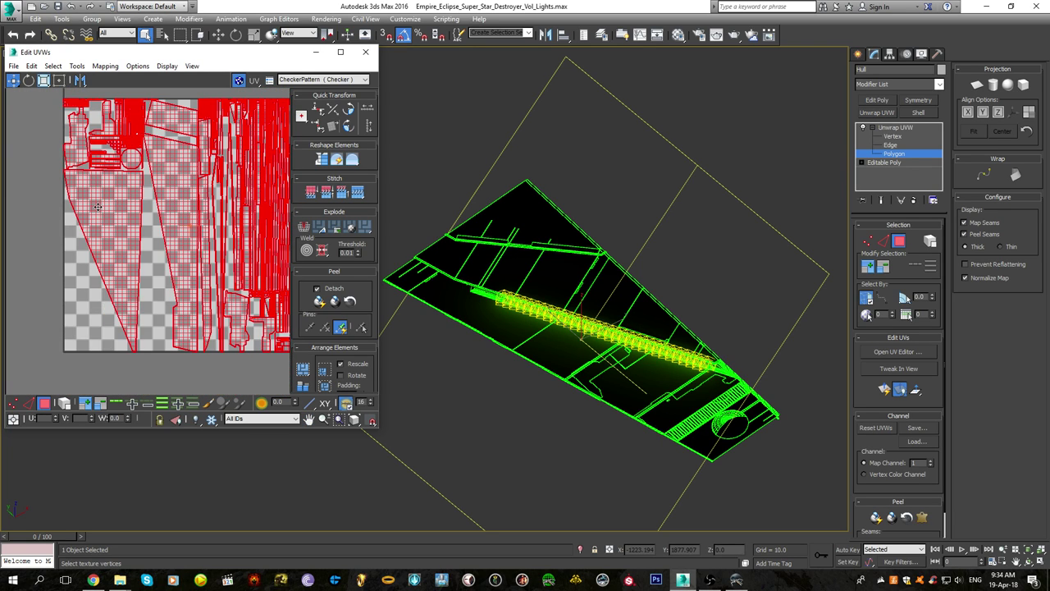
pyautogui.scroll(-1, 109, 205)
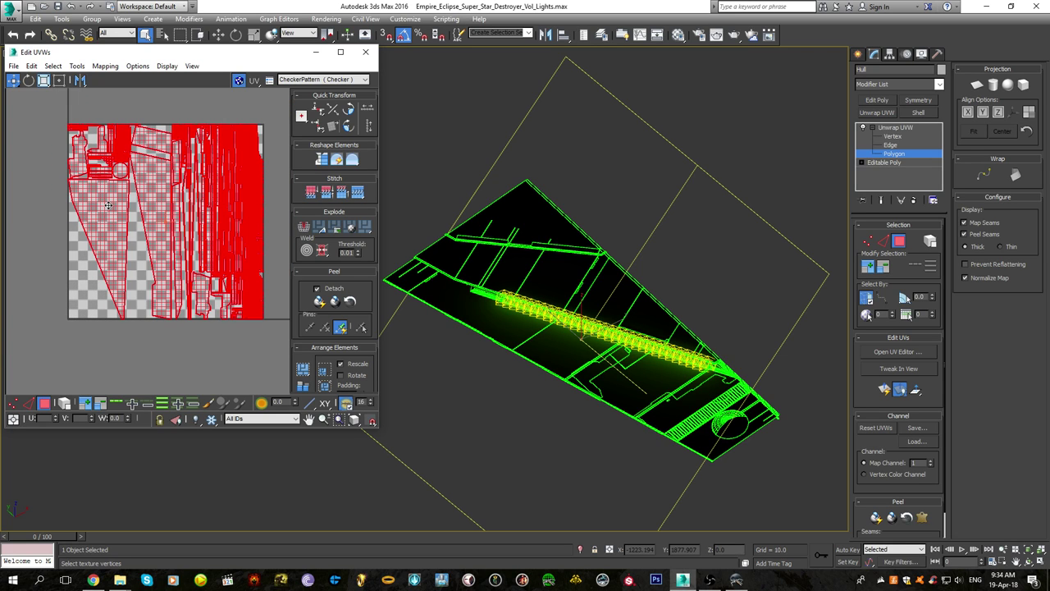
pyautogui.scroll(6, 105, 161)
pyautogui.moveTo(104, 161); pyautogui.dragTo(116, 201, button='middle')
pyautogui.scroll(-6, 116, 199)
# Try Flatten Mapping with Rotate Clusters turned off, and again with Rotate Clusters on but Fill Holes off
pyautogui.click(105, 66)
pyautogui.click(101, 78)
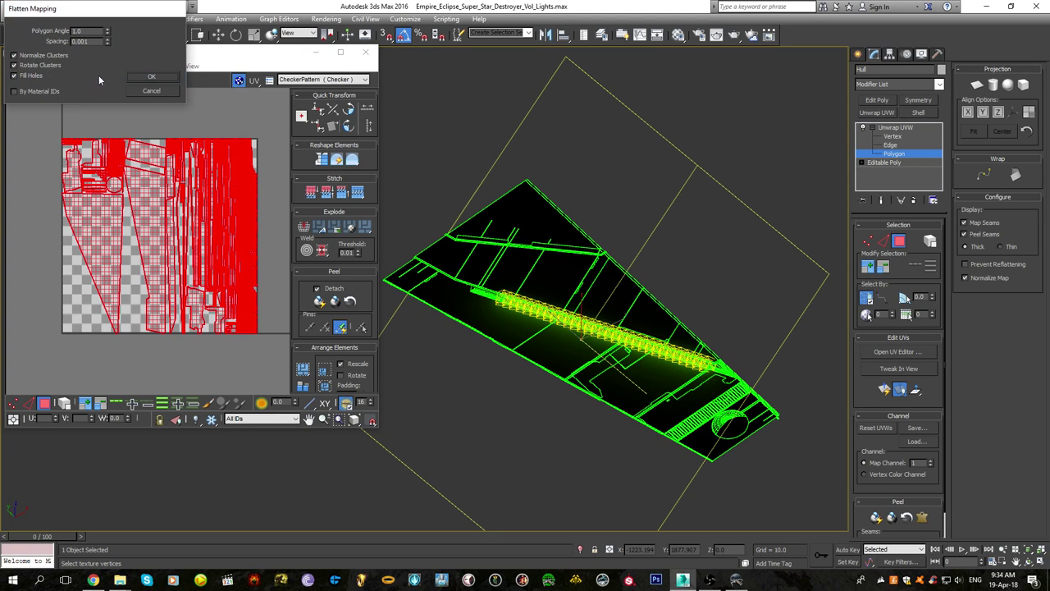
pyautogui.click(161, 80)
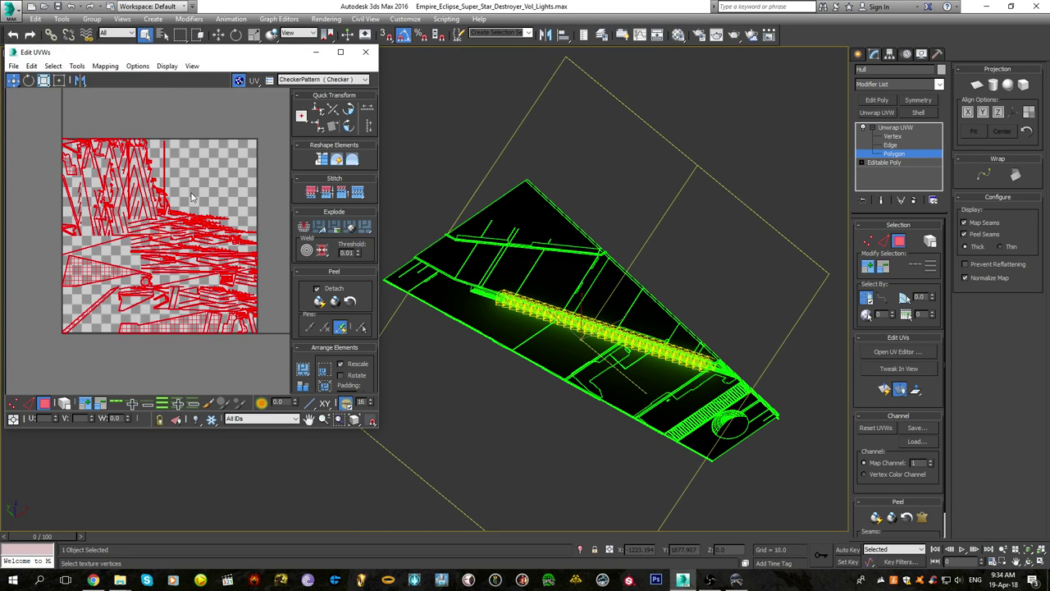
pyautogui.click(105, 66)
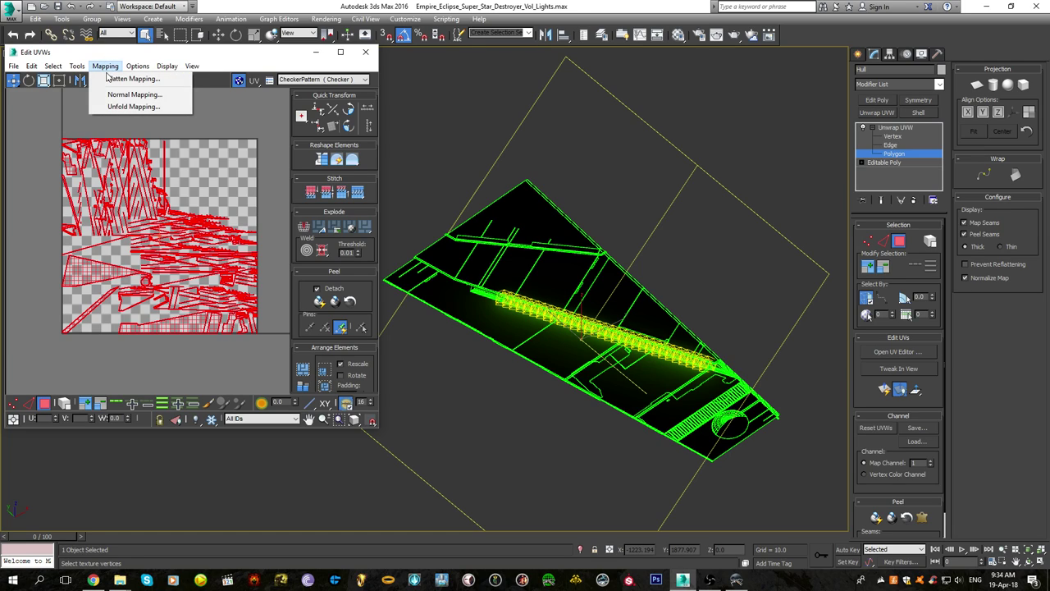
pyautogui.click(131, 78)
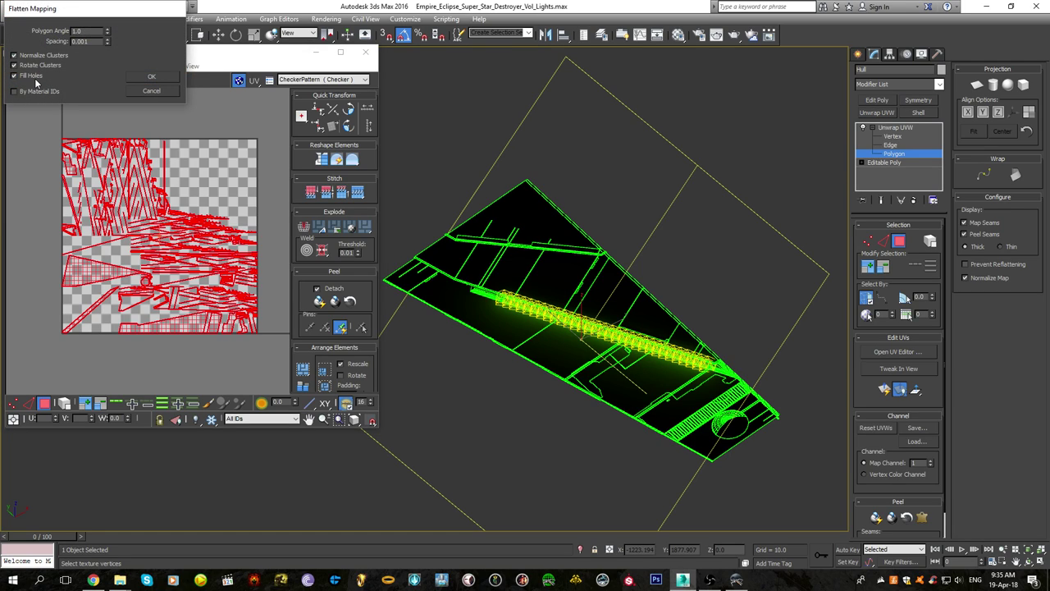
pyautogui.click(142, 74)
# Repeat the flatten mapping with Fill Holes turned back on, at polygon angle 1 and spacing 0.001
pyautogui.click(105, 65)
pyautogui.click(131, 79)
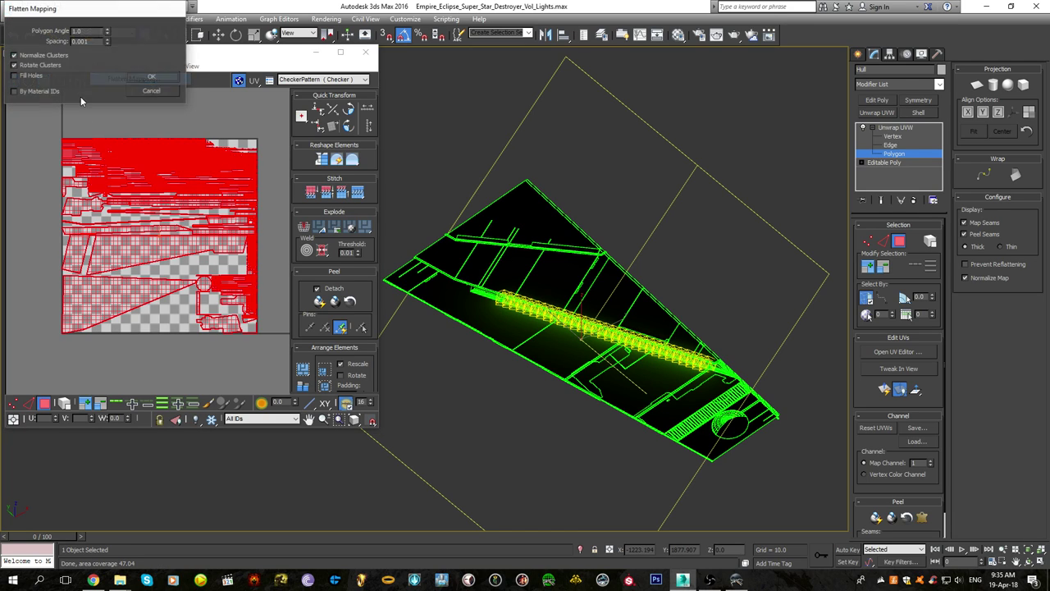
pyautogui.click(152, 81)
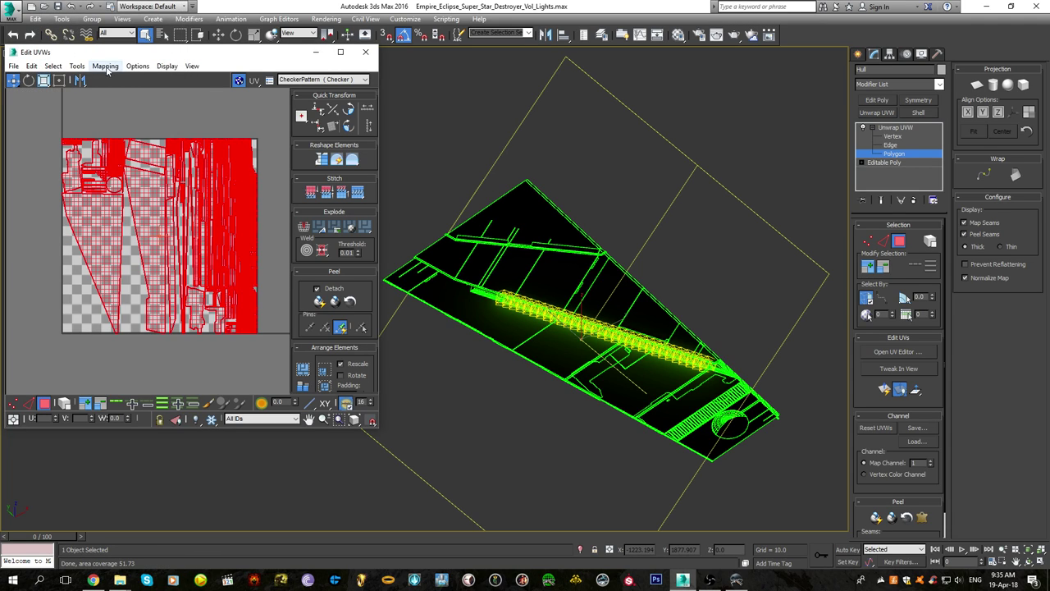
# Flatten-map the hull's UV polygons again with the polygon angle set to 5
pyautogui.click(105, 66)
pyautogui.click(109, 79)
pyautogui.write('5')
pyautogui.click(136, 74)
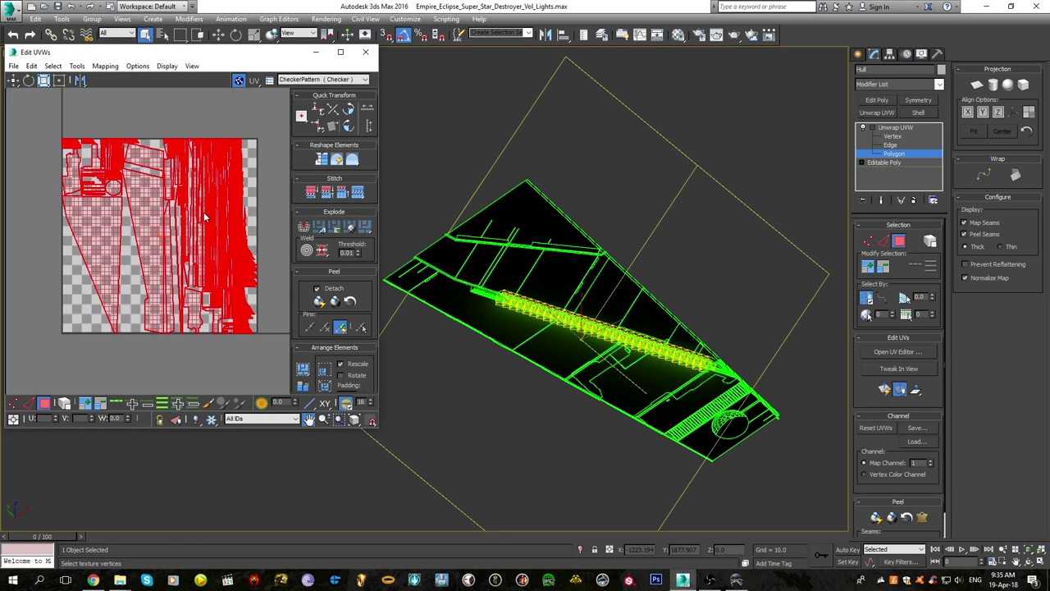
# Collapse the flattened UV mapping into the hull by converting it to Editable Poly
pyautogui.scroll(2, 204, 213)
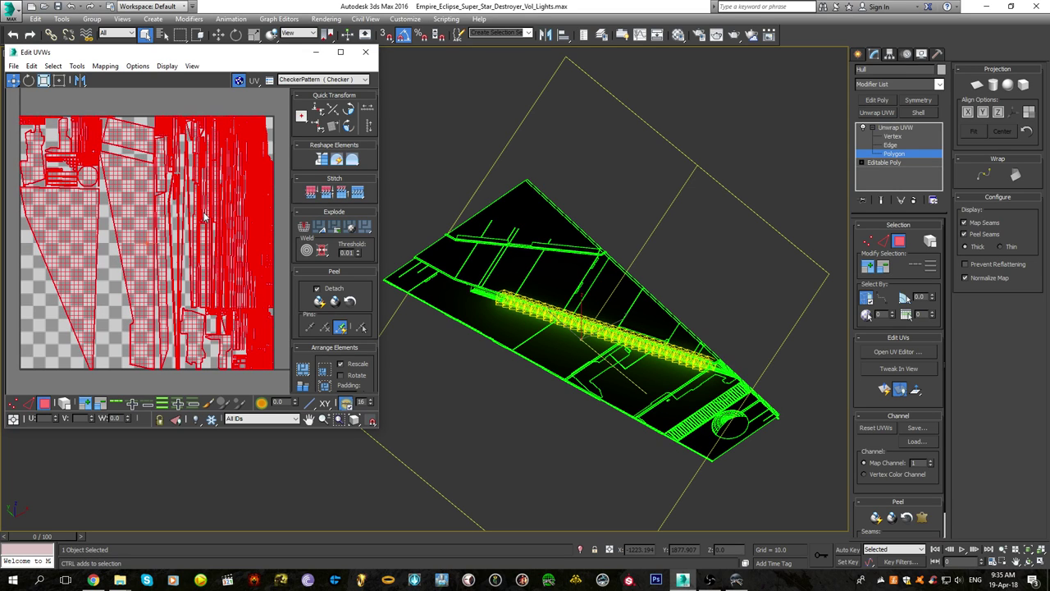
pyautogui.scroll(3, 531, 297)
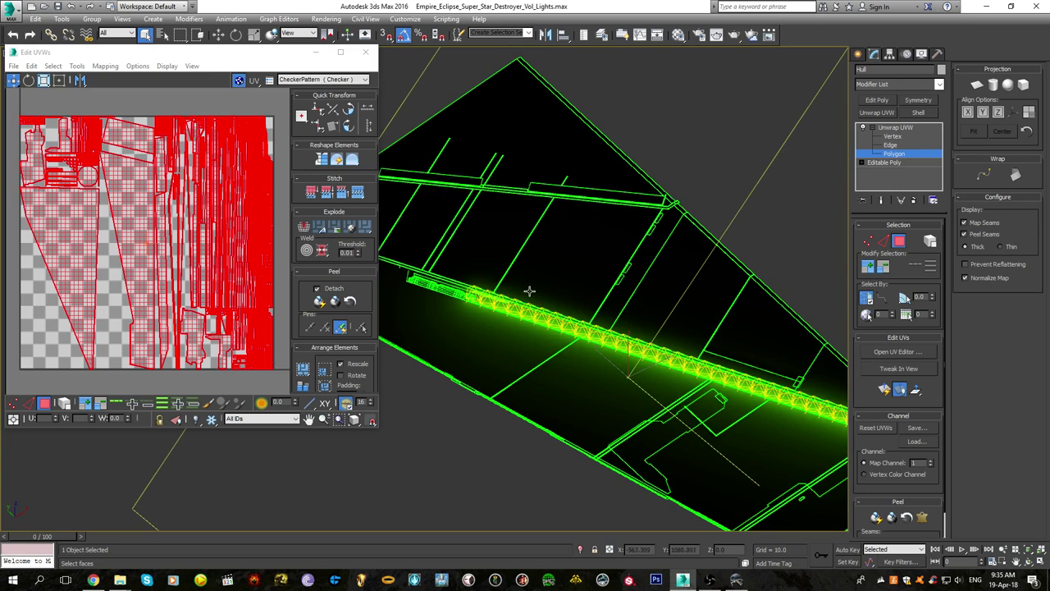
pyautogui.rightClick(530, 291)
pyautogui.moveTo(587, 399)
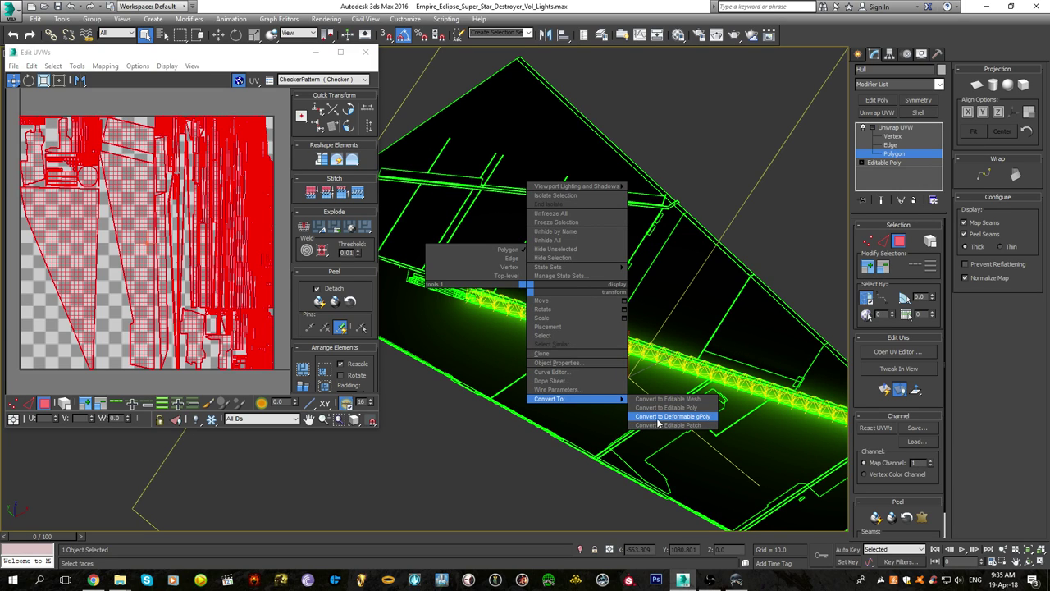
pyautogui.click(666, 408)
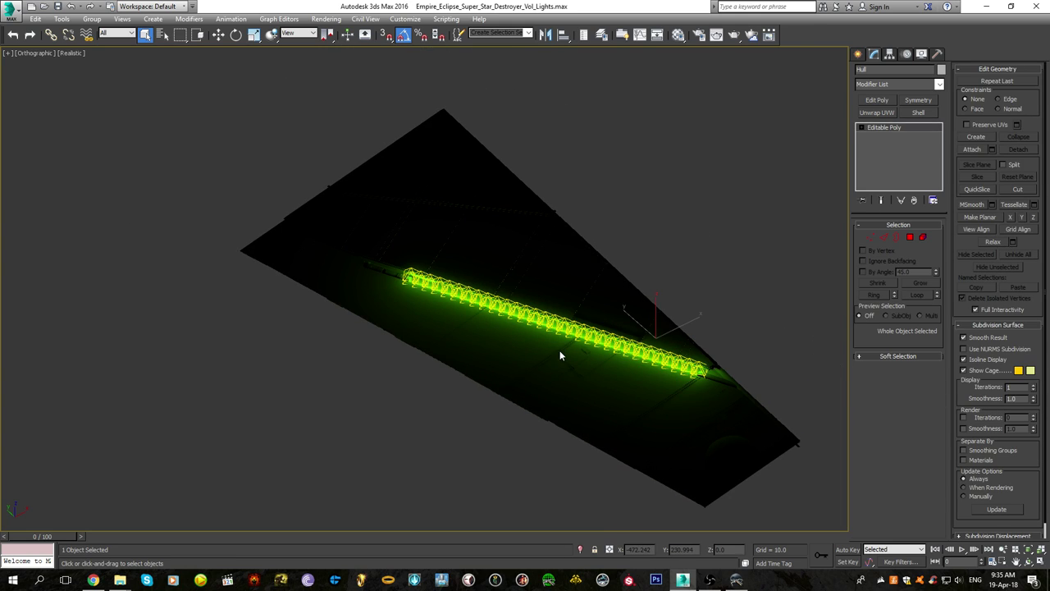
# Open the Render To Texture settings for the hull and place the dialog clear of the model
pyautogui.keyDown('alt'); pyautogui.moveTo(586, 350); pyautogui.dragTo(593, 318, button='middle'); pyautogui.keyUp('alt')
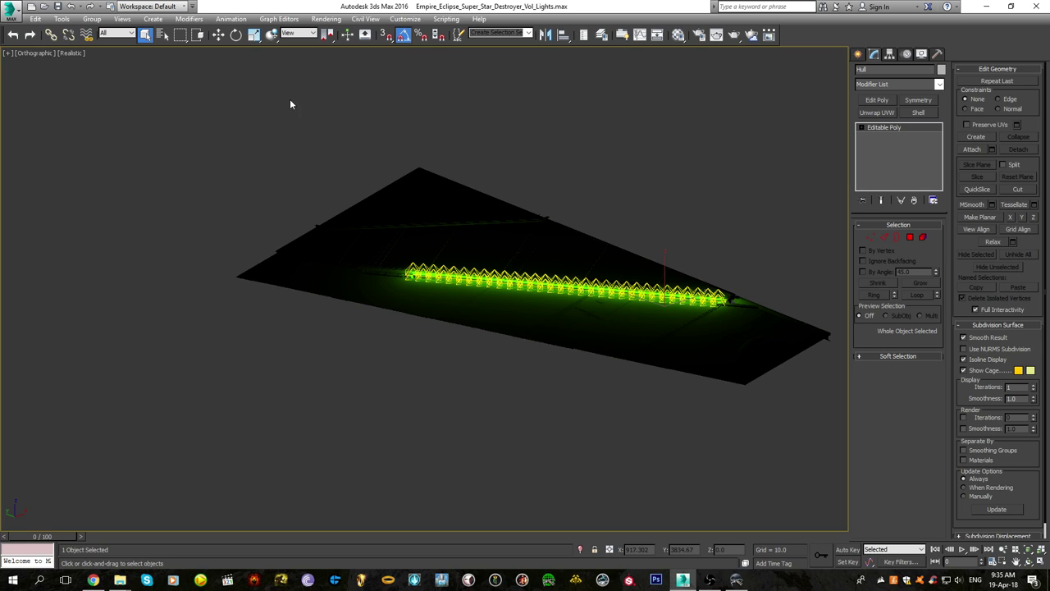
pyautogui.click(327, 19)
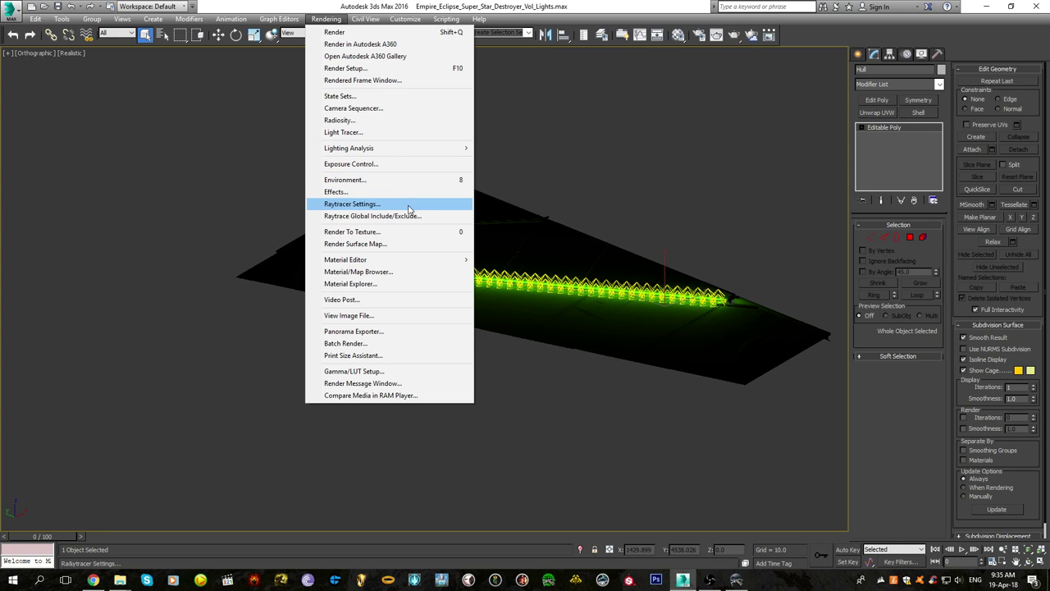
pyautogui.click(395, 232)
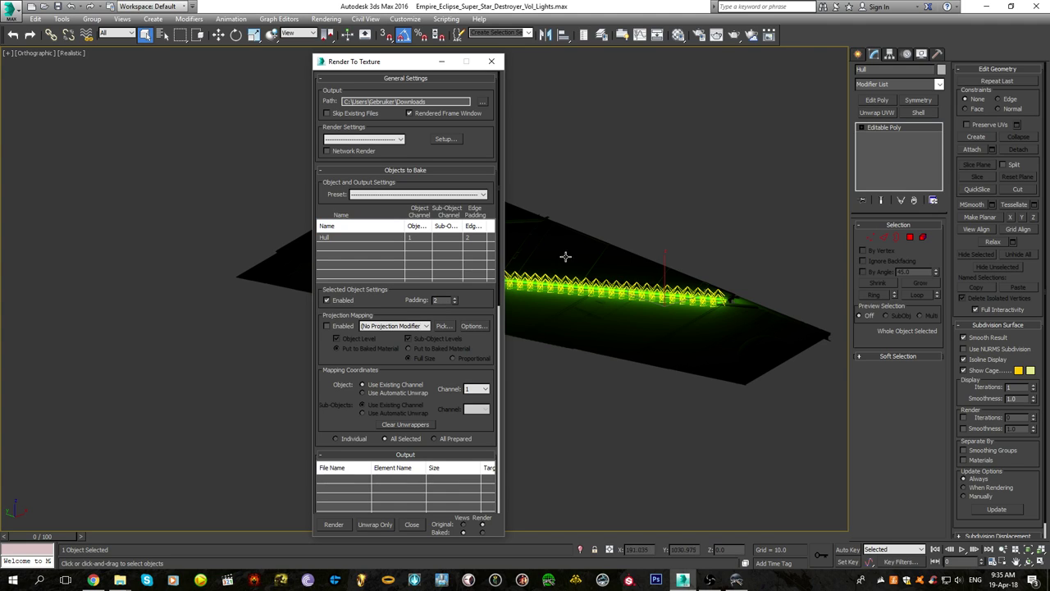
pyautogui.moveTo(570, 259); pyautogui.dragTo(609, 287, button='middle')
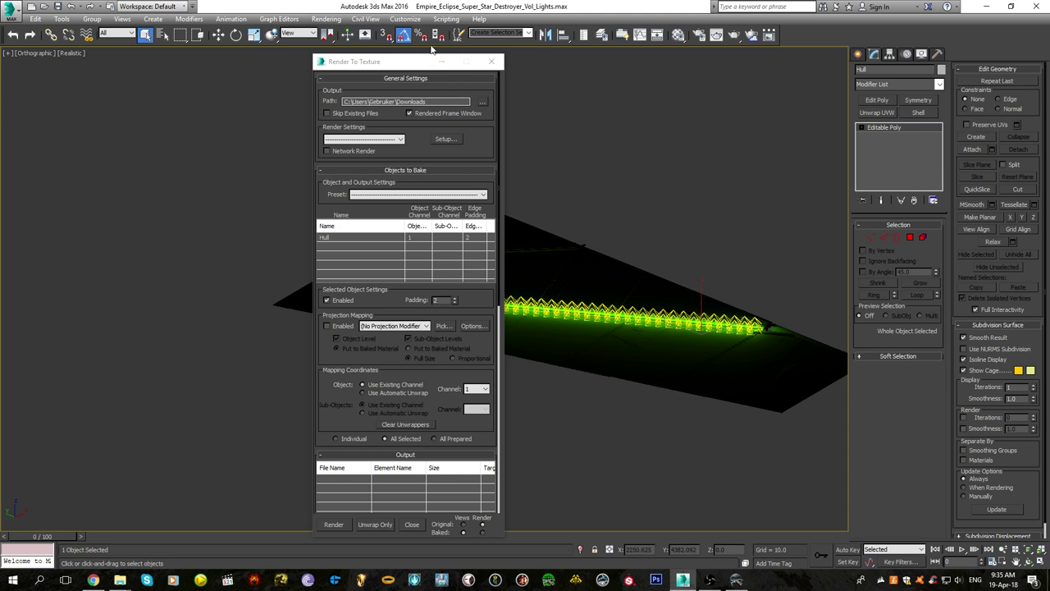
pyautogui.moveTo(392, 63); pyautogui.dragTo(91, 92)
# Examine the green glow that the row of lights casts on the hull around the trench
pyautogui.scroll(8, 633, 348)
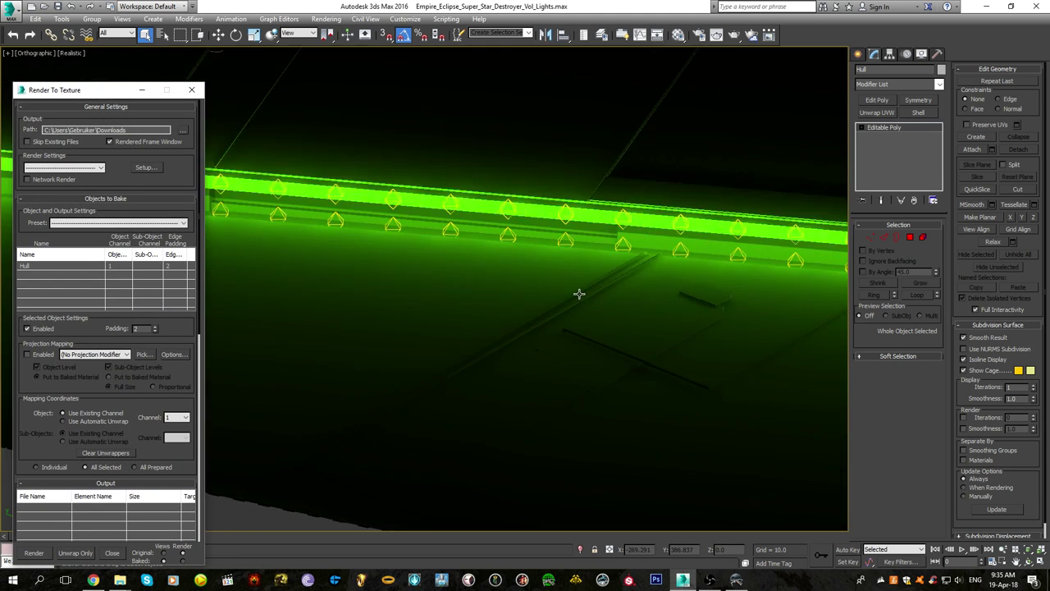
pyautogui.scroll(1, 579, 293)
pyautogui.scroll(1, 732, 276)
pyautogui.scroll(-3, 696, 238)
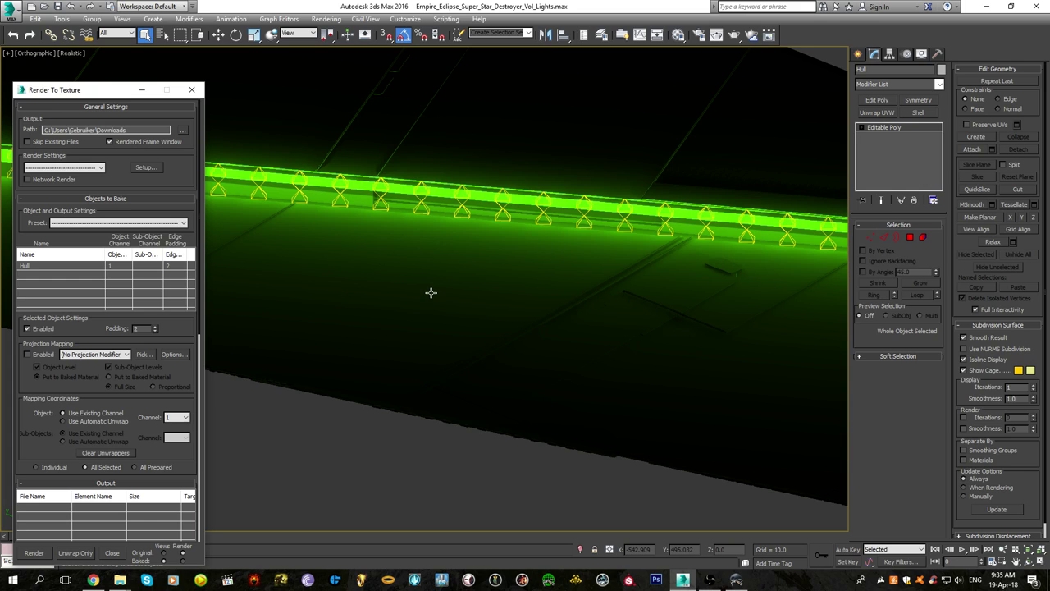
pyautogui.scroll(-5, 430, 292)
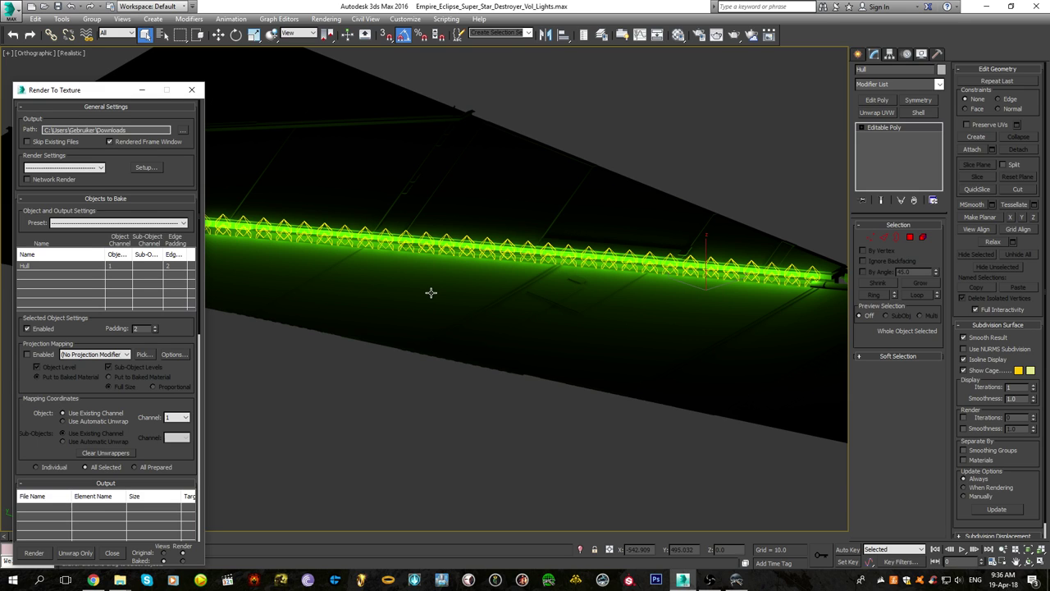
pyautogui.scroll(6, 431, 292)
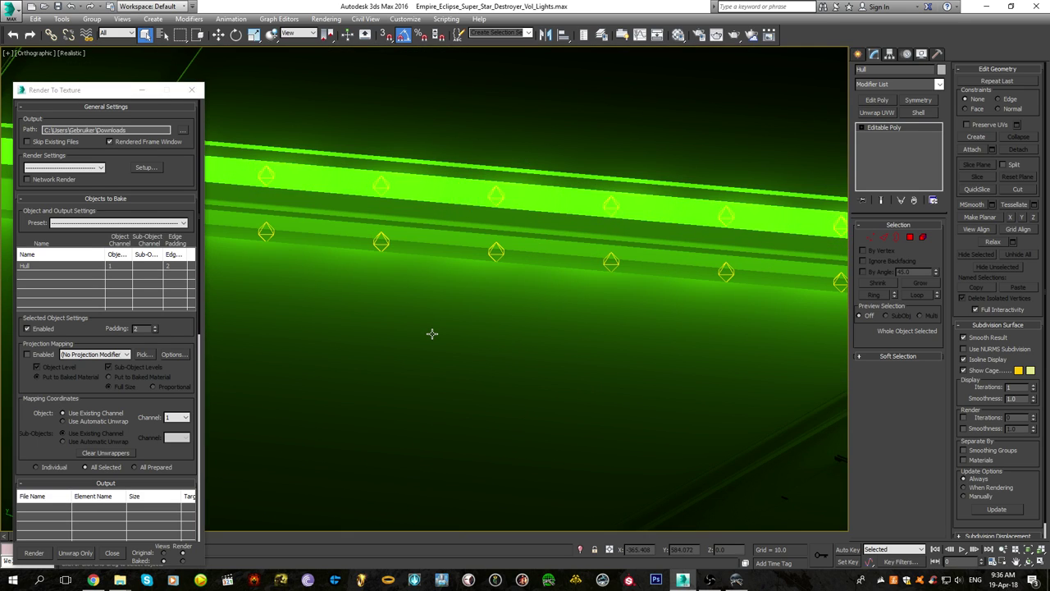
pyautogui.scroll(-8, 432, 334)
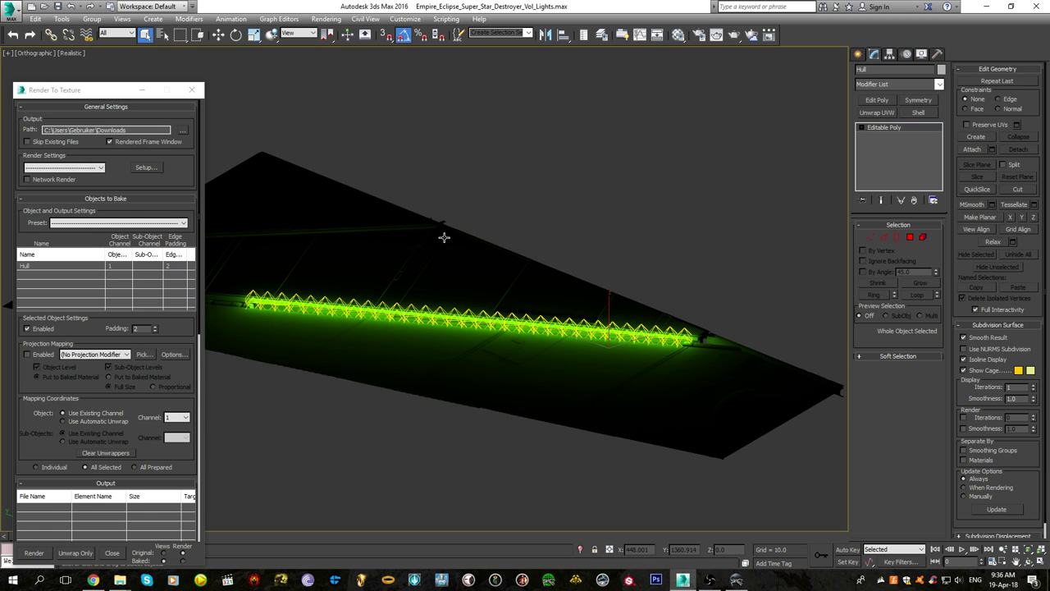
# Inspect the hull and its trench lighting from the front, with and without edged faces
pyautogui.press('f')
pyautogui.press('F4')
pyautogui.moveTo(701, 236); pyautogui.dragTo(633, 268, button='middle')
pyautogui.scroll(2, 633, 267)
pyautogui.scroll(4, 571, 265)
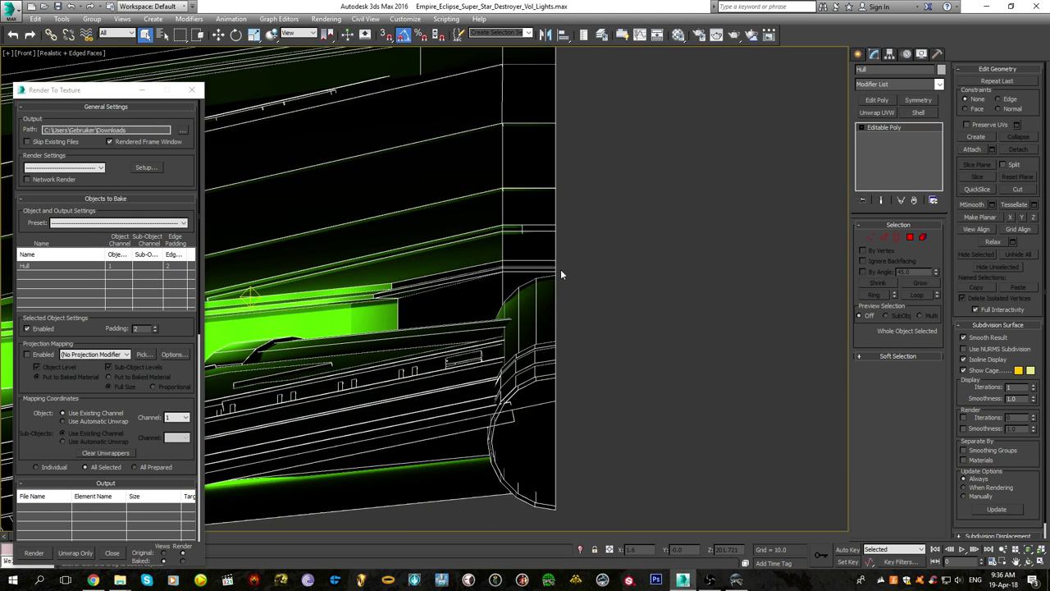
pyautogui.moveTo(462, 269); pyautogui.dragTo(506, 336, button='middle')
pyautogui.scroll(-2, 614, 268)
pyautogui.press('F4')
pyautogui.scroll(2, 614, 266)
pyautogui.moveTo(516, 371); pyautogui.dragTo(574, 327, button='middle')
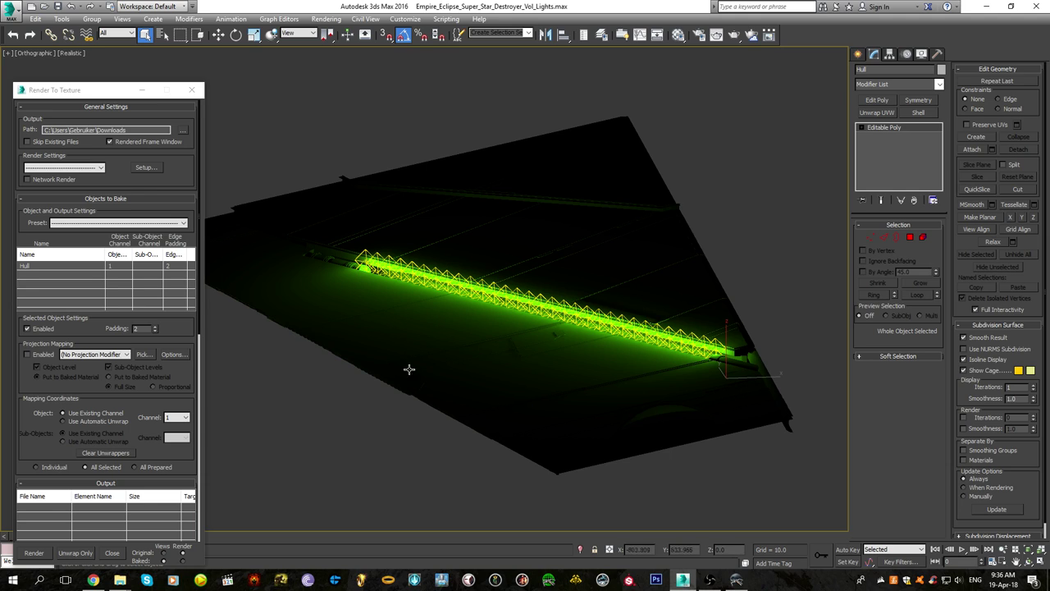
# Compare the lit hull with its edged-face display from an angled view and check the light falloff below the trench
pyautogui.hotkey('shift', 'l')
pyautogui.moveTo(566, 362); pyautogui.dragTo(551, 368, button='middle')
pyautogui.press('F4')
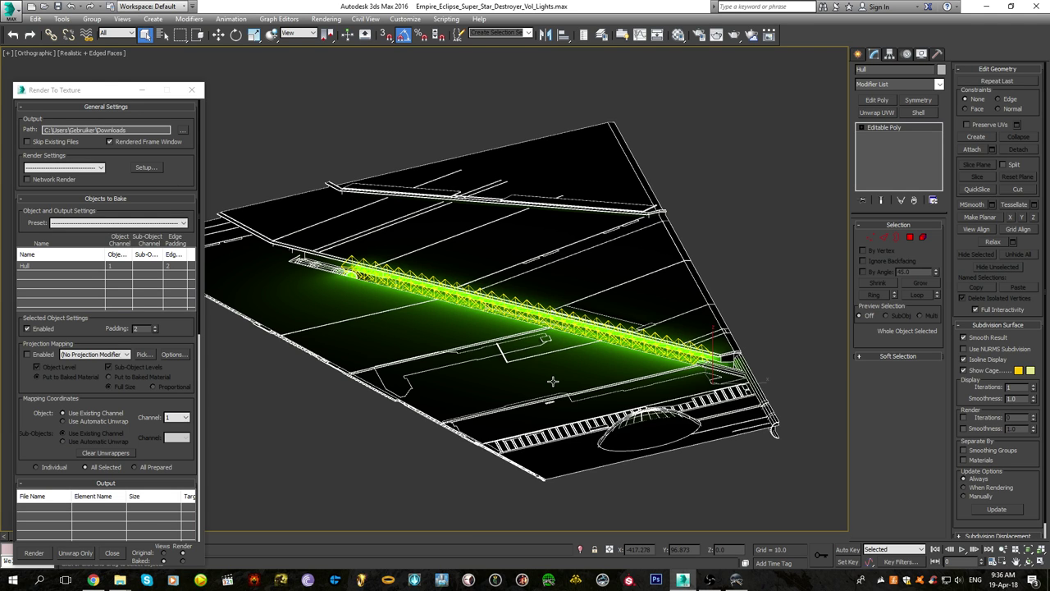
pyautogui.press('F4')
pyautogui.scroll(10, 553, 381)
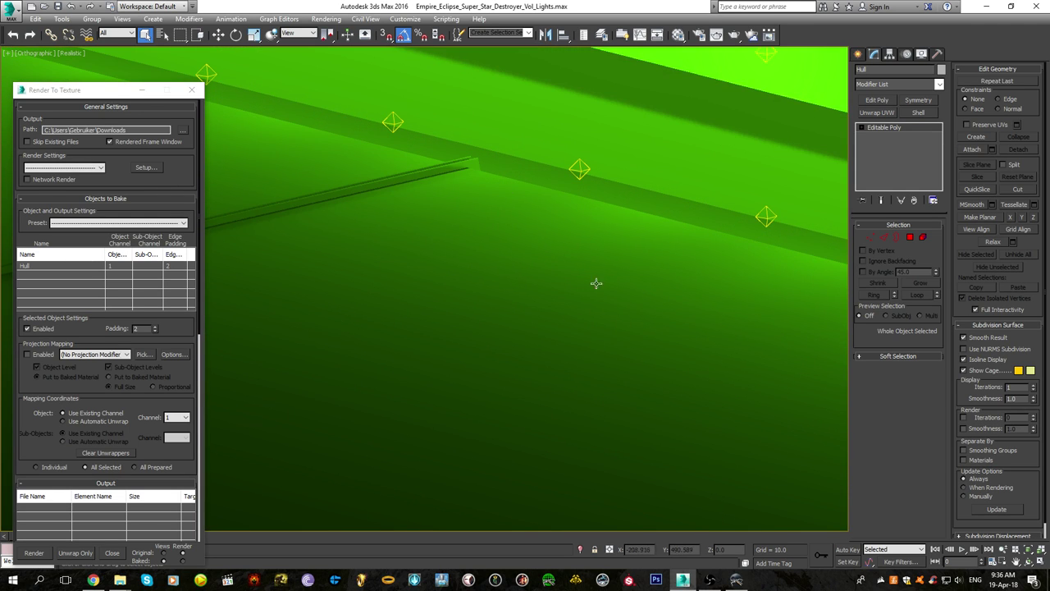
pyautogui.scroll(-12, 597, 283)
pyautogui.moveTo(484, 279); pyautogui.dragTo(543, 321, button='middle')
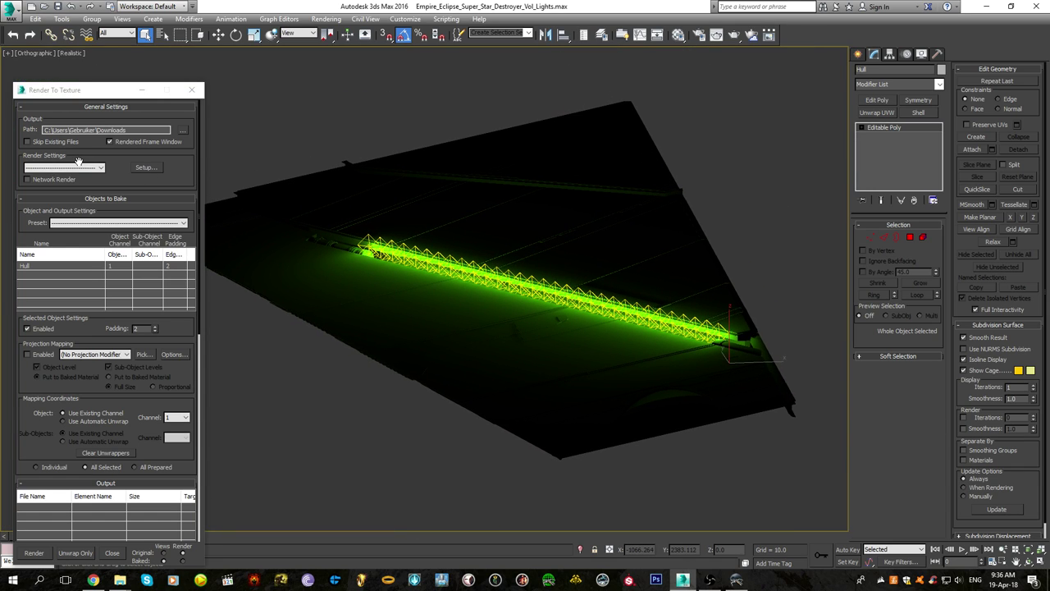
# Examine the unlit protruding hull edge and the trench up close, toggling edged faces, with the whole Render To Texture dialog in view
pyautogui.moveTo(82, 93); pyautogui.dragTo(82, 71)
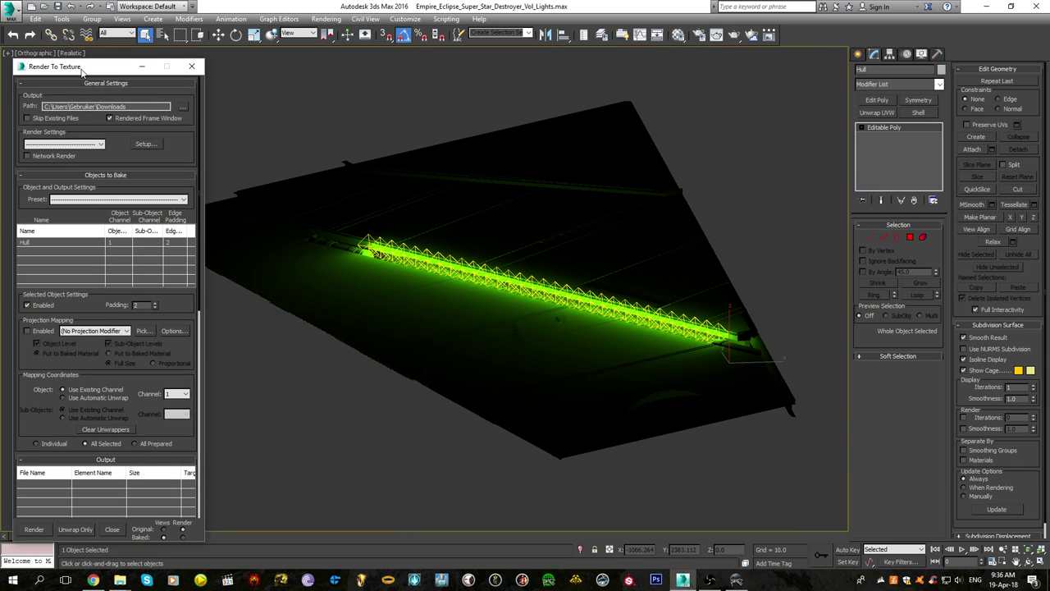
pyautogui.press('F4')
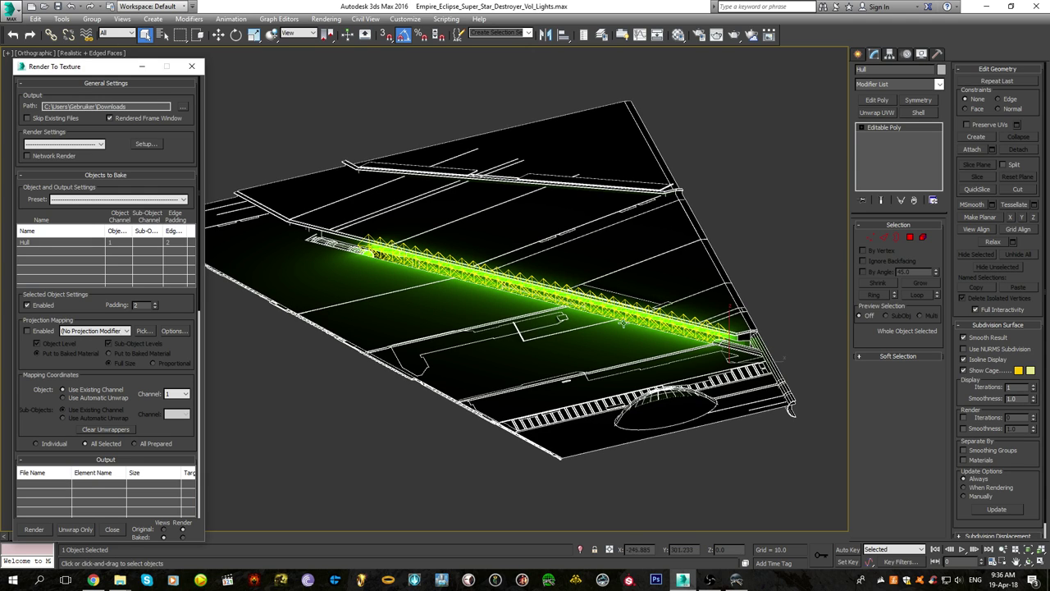
pyautogui.press('F4')
pyautogui.press('F4')
pyautogui.press('F4')
pyautogui.scroll(8, 377, 149)
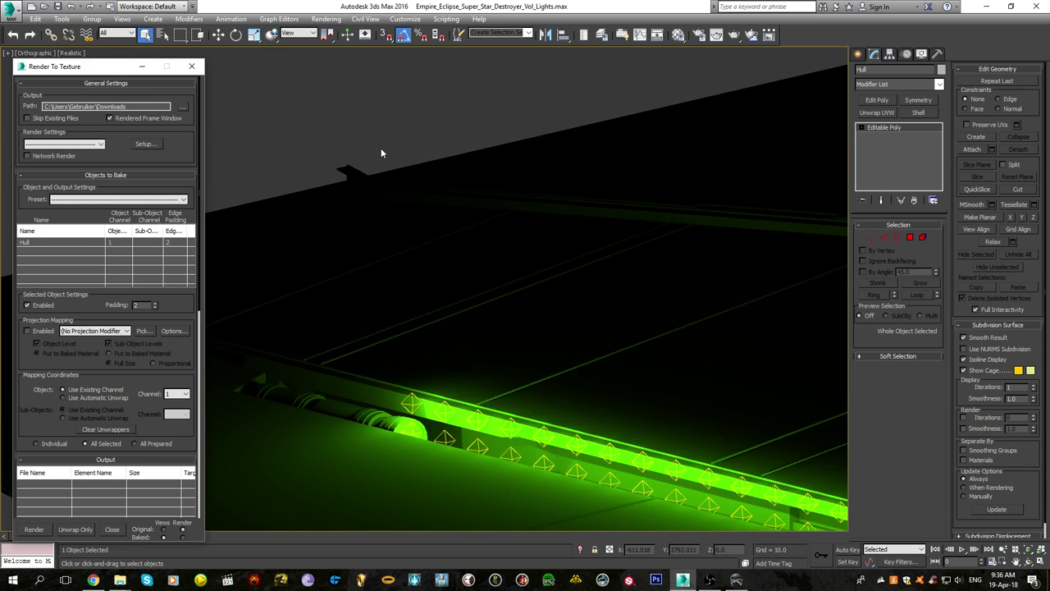
pyautogui.scroll(-4, 351, 164)
pyautogui.scroll(9, 323, 173)
pyautogui.scroll(-5, 344, 314)
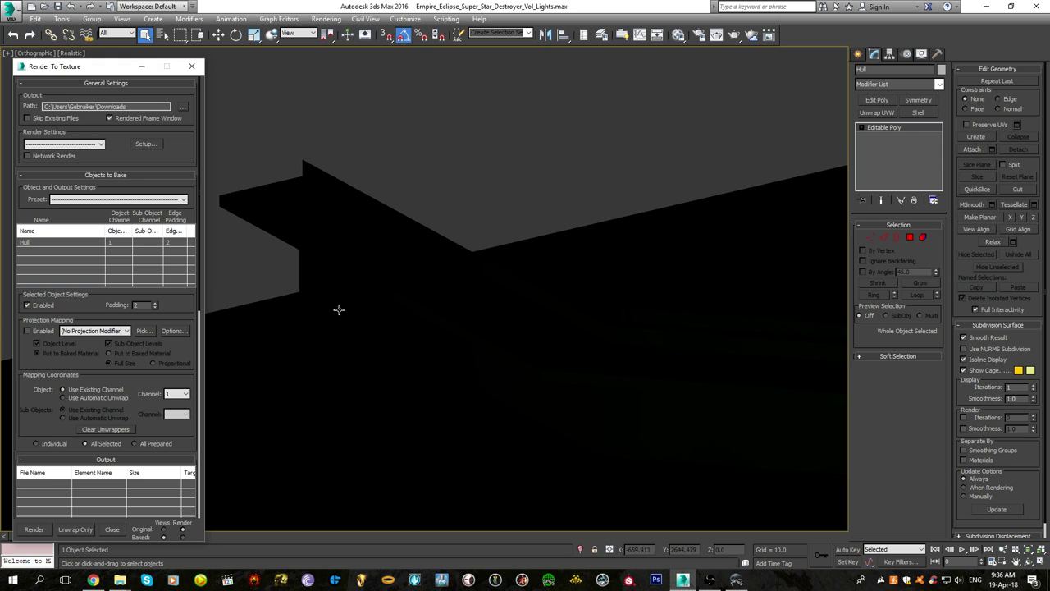
pyautogui.moveTo(345, 314); pyautogui.dragTo(694, 224, button='middle')
pyautogui.scroll(-5, 694, 224)
pyautogui.moveTo(443, 304); pyautogui.dragTo(726, 212, button='middle')
pyautogui.scroll(5, 511, 267)
pyautogui.moveTo(511, 268); pyautogui.dragTo(582, 229, button='middle')
pyautogui.scroll(-3, 582, 229)
pyautogui.press('F4')
pyautogui.scroll(-6, 581, 229)
pyautogui.press('F4')
pyautogui.moveTo(820, 373); pyautogui.dragTo(467, 324, button='middle')
pyautogui.scroll(-2, 469, 311)
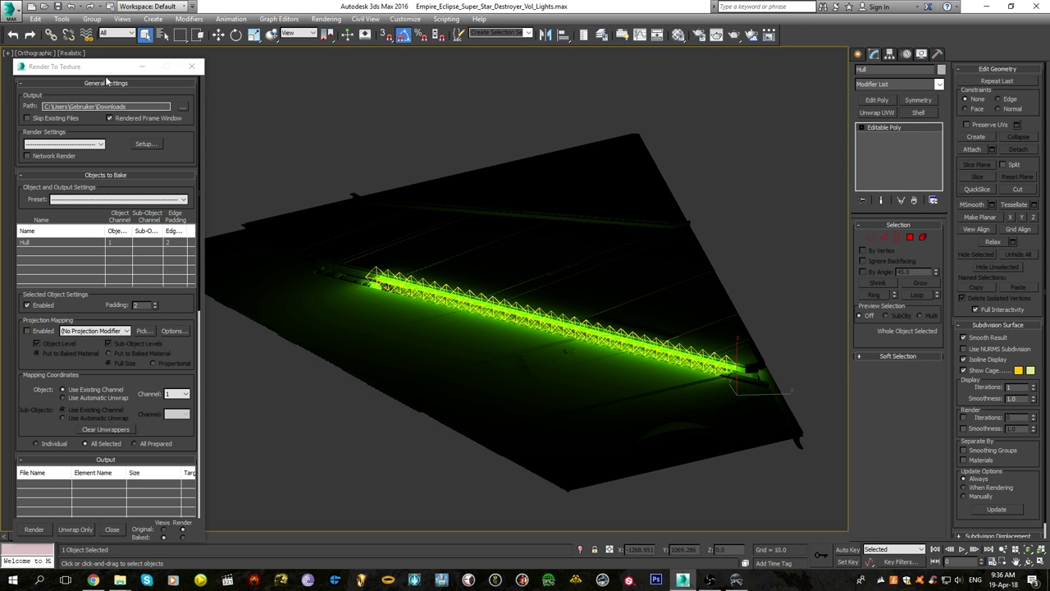
# Review the render settings and object preset choices for the texture bake without loading a preset
pyautogui.click(99, 144)
pyautogui.click(109, 170)
pyautogui.click(98, 203)
pyautogui.click(98, 205)
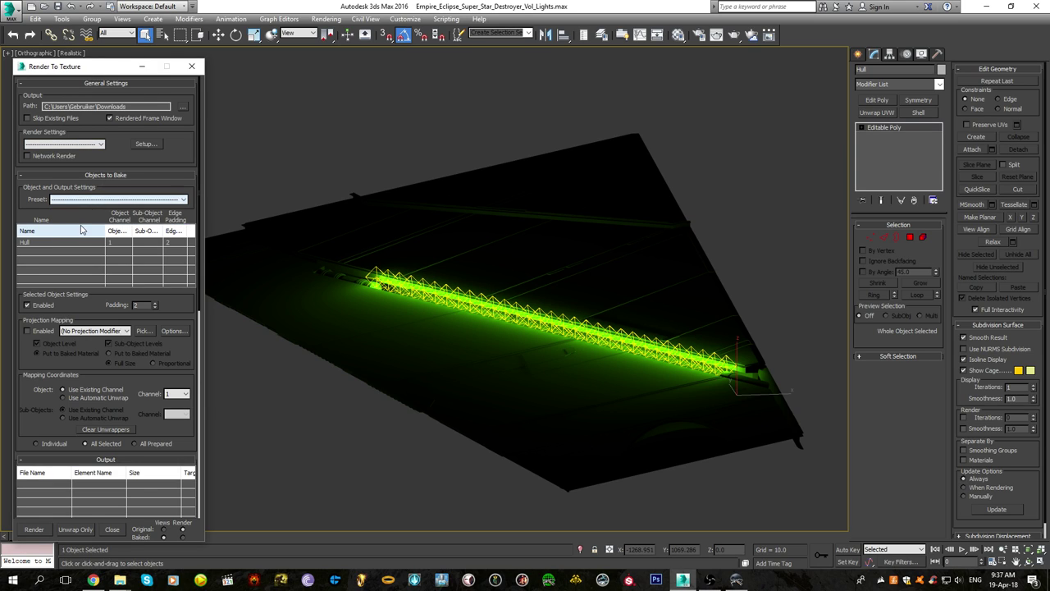
# Deselect and reselect the hull to check how the list of objects to bake follows the selection
pyautogui.click(314, 379)
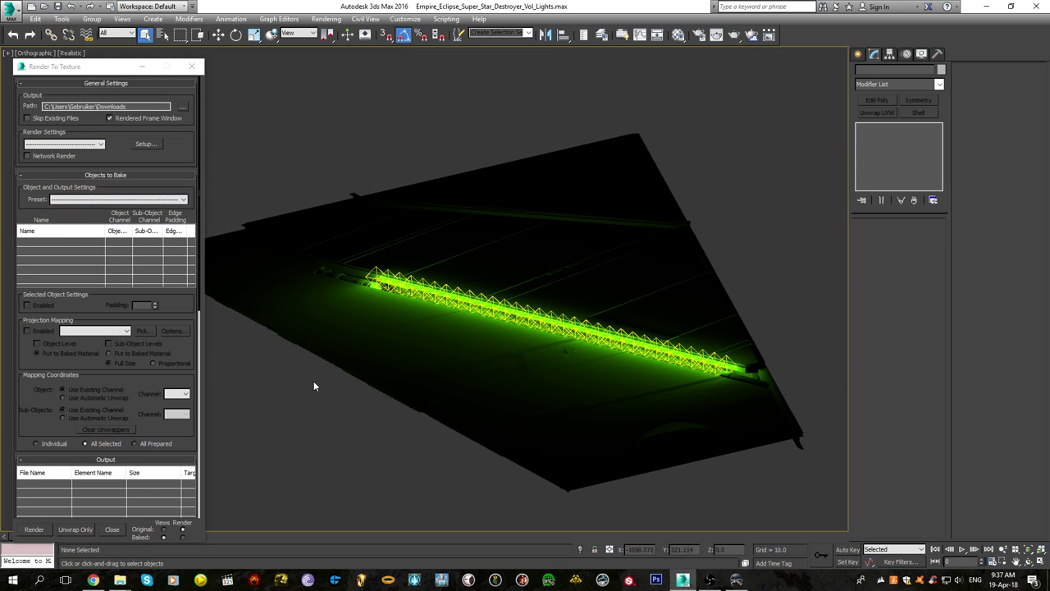
pyautogui.click(314, 330)
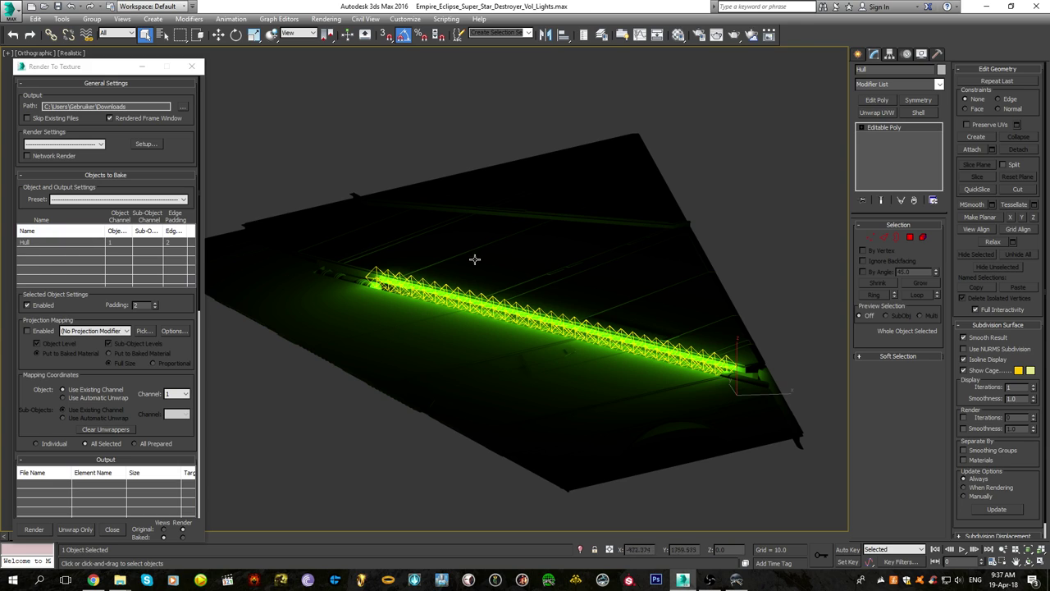
pyautogui.click(711, 148)
pyautogui.click(648, 168)
# Try enabling projection mapping for the hull's bake, and turn it off again
pyautogui.click(143, 306)
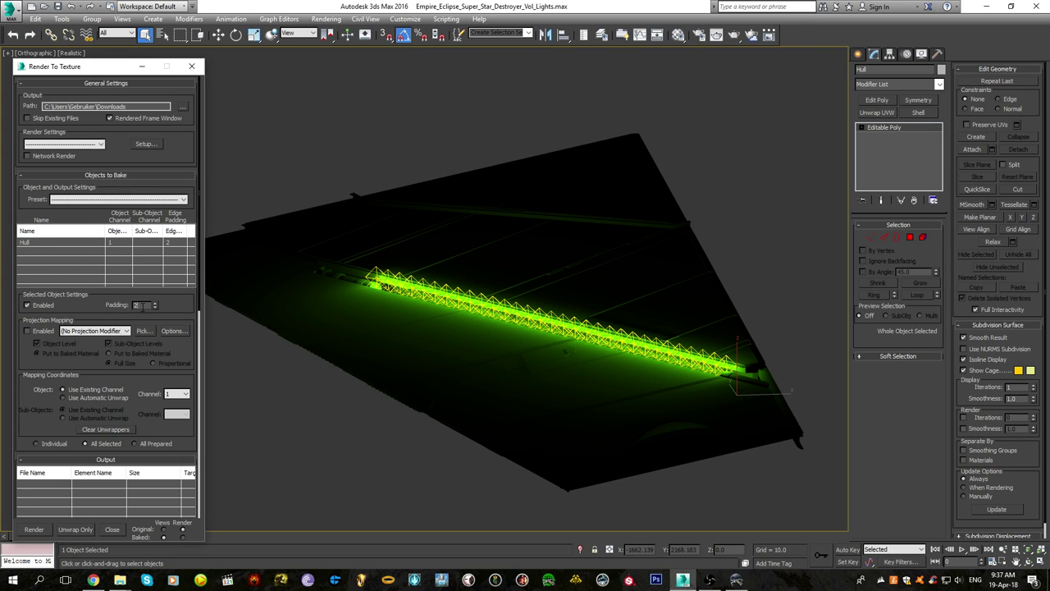
pyautogui.click(37, 332)
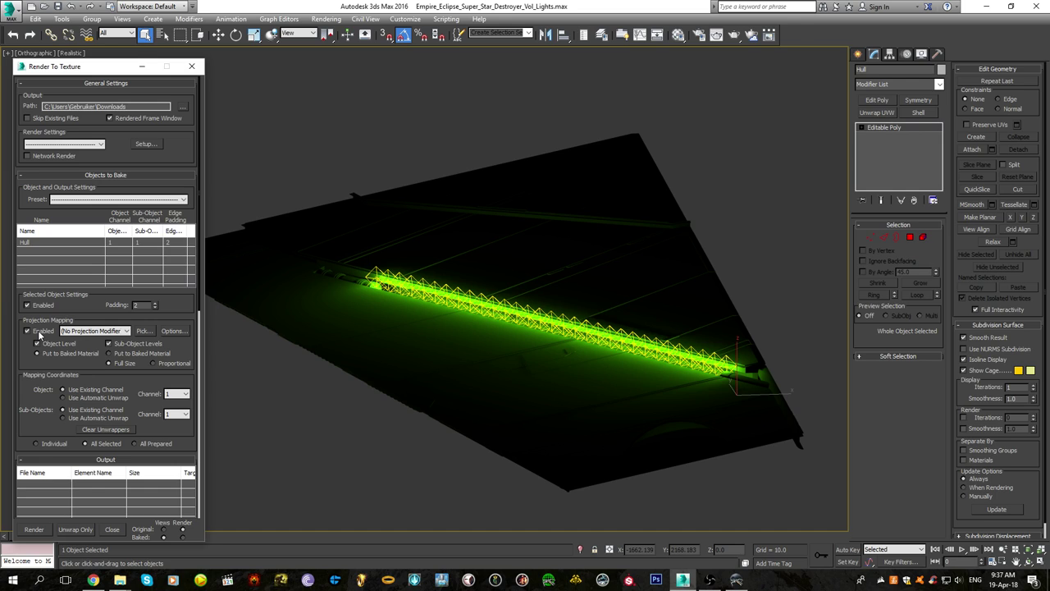
pyautogui.click(39, 333)
pyautogui.moveTo(84, 375); pyautogui.dragTo(87, 275)
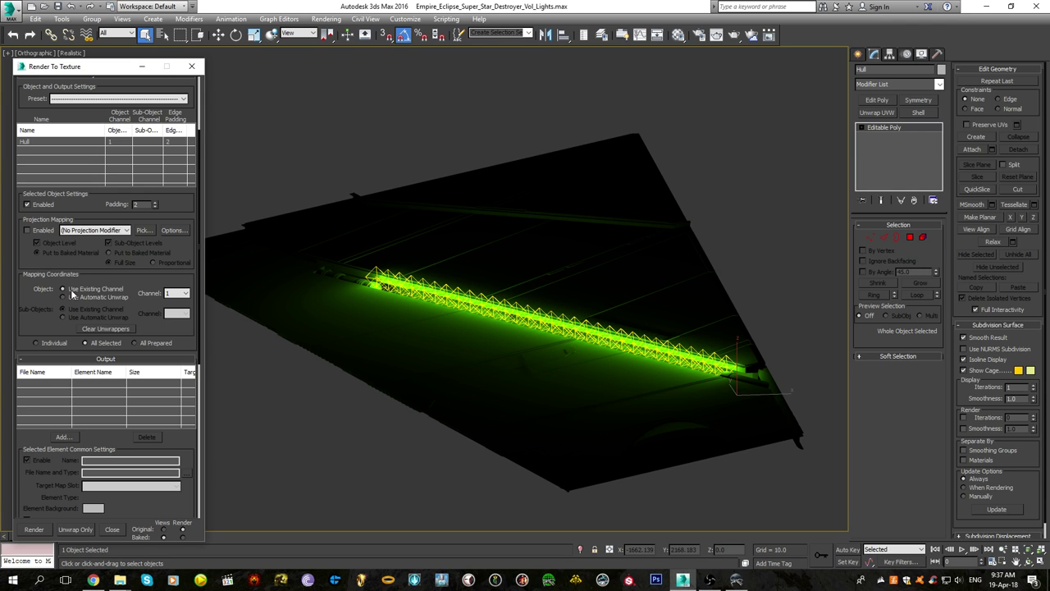
# Check the hull's UV layout on map channel 1 with a temporary Unwrap UVW modifier, and convert the hull back to Editable Poly
pyautogui.click(877, 112)
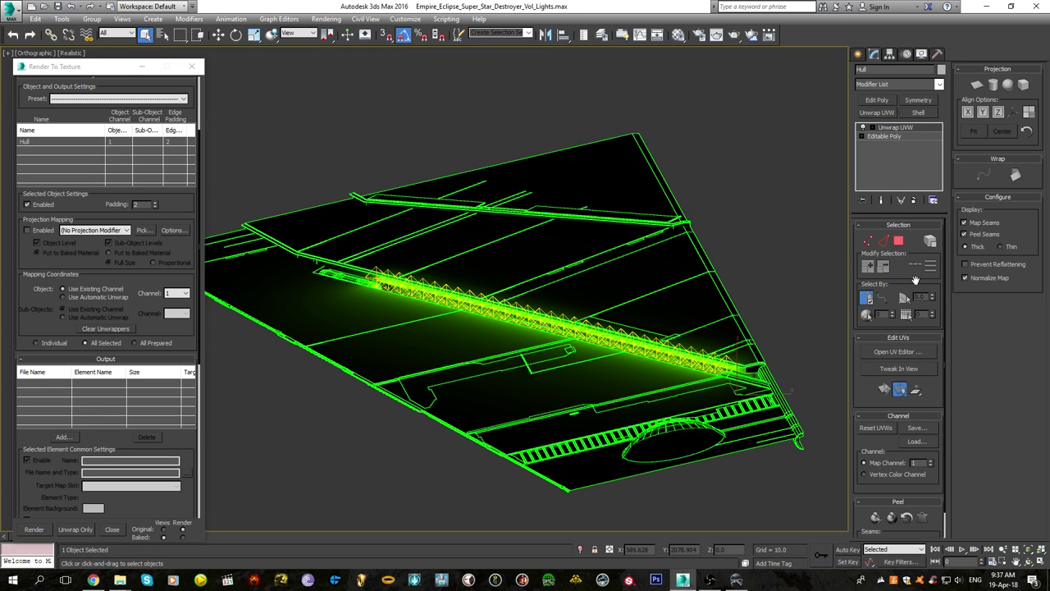
pyautogui.click(898, 351)
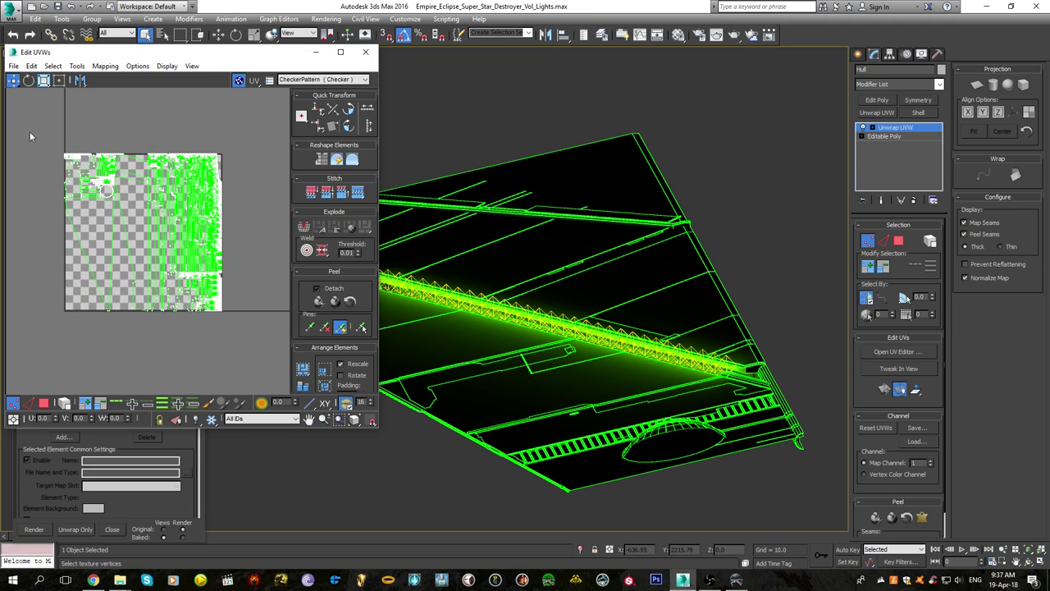
pyautogui.moveTo(29, 135); pyautogui.dragTo(255, 328)
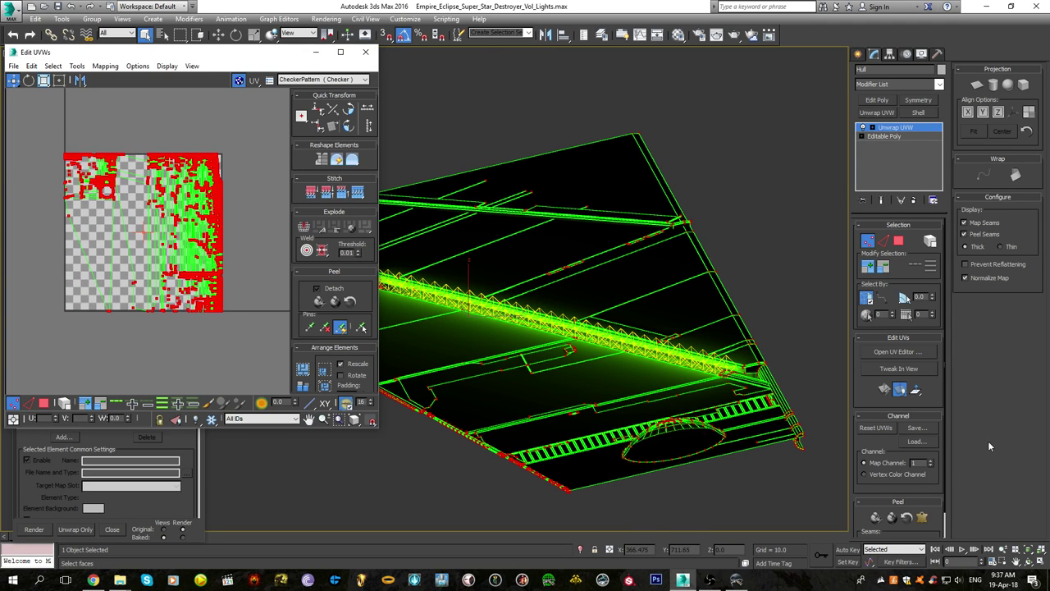
pyautogui.rightClick(610, 255)
pyautogui.moveTo(649, 368)
pyautogui.click(728, 376)
# Keep the hull's existing mapping channel at 1 for the texture bake, and deselect the hull
pyautogui.click(181, 294)
pyautogui.click(184, 300)
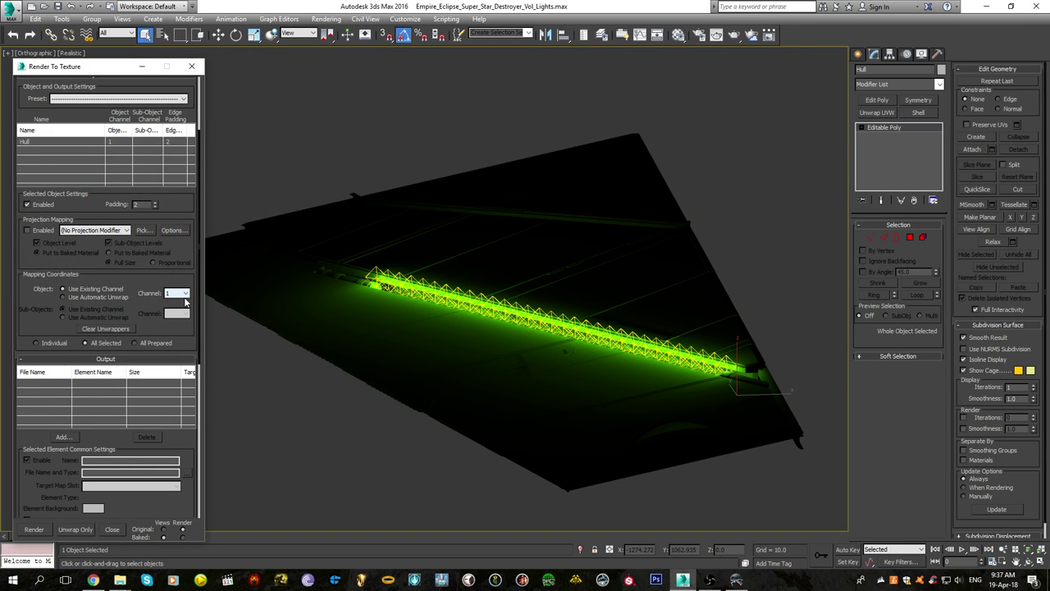
pyautogui.click(318, 340)
pyautogui.click(792, 238)
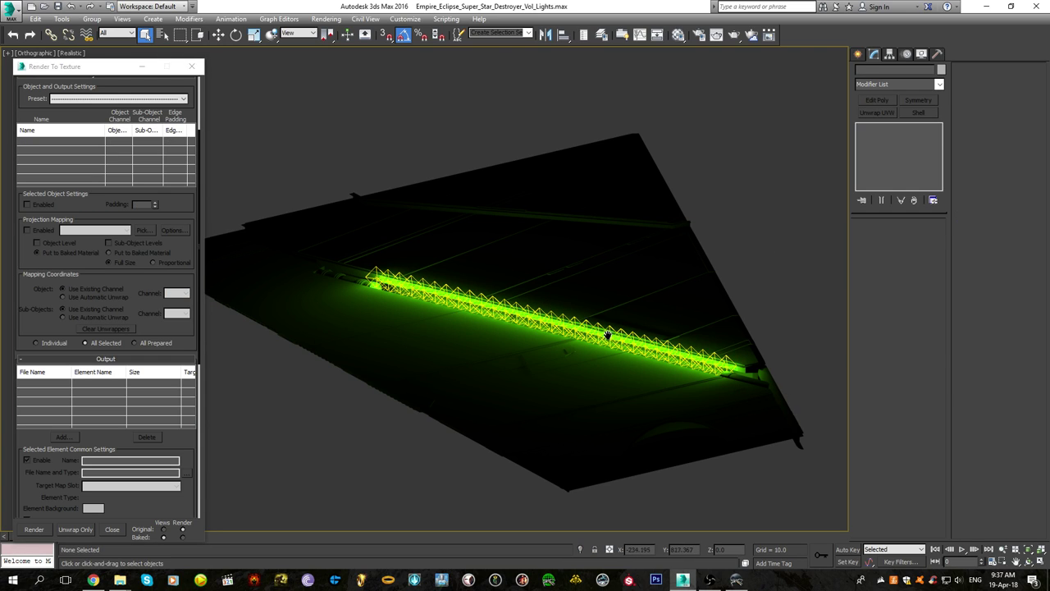
pyautogui.scroll(-3, 570, 302)
pyautogui.scroll(5, 570, 302)
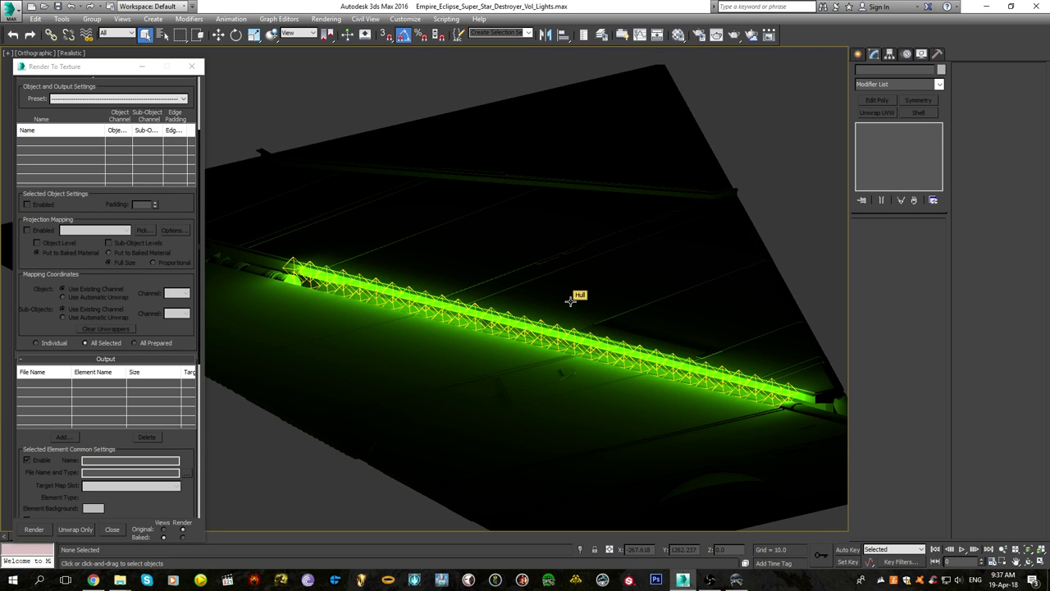
# Select the hull so that it is listed for baking, and keep its mapping channel at 1
pyautogui.scroll(-2, 571, 302)
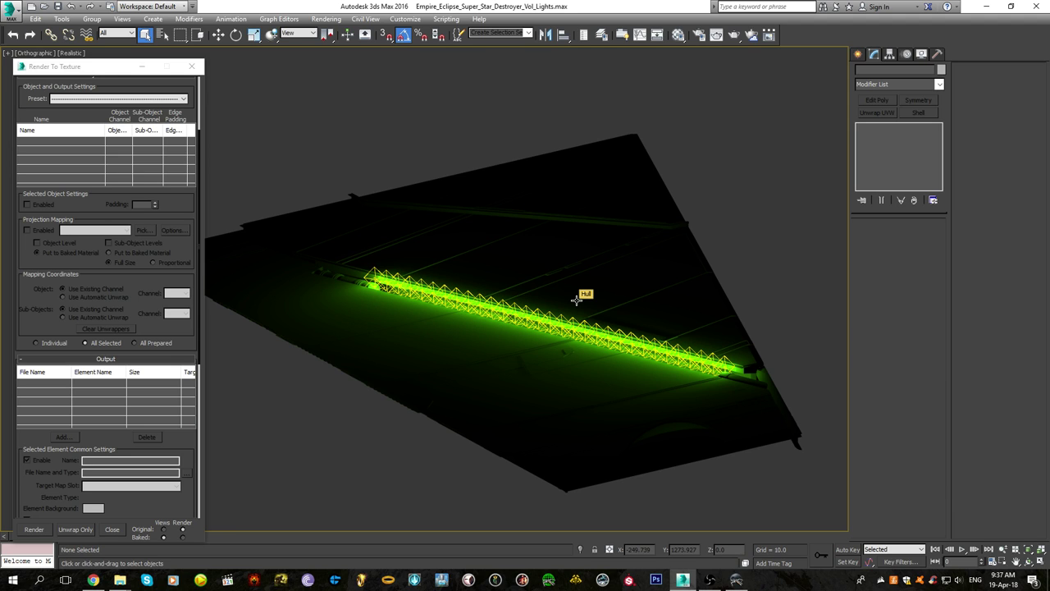
pyautogui.scroll(5, 577, 299)
pyautogui.moveTo(445, 378); pyautogui.dragTo(609, 265, button='middle')
pyautogui.scroll(-5, 471, 368)
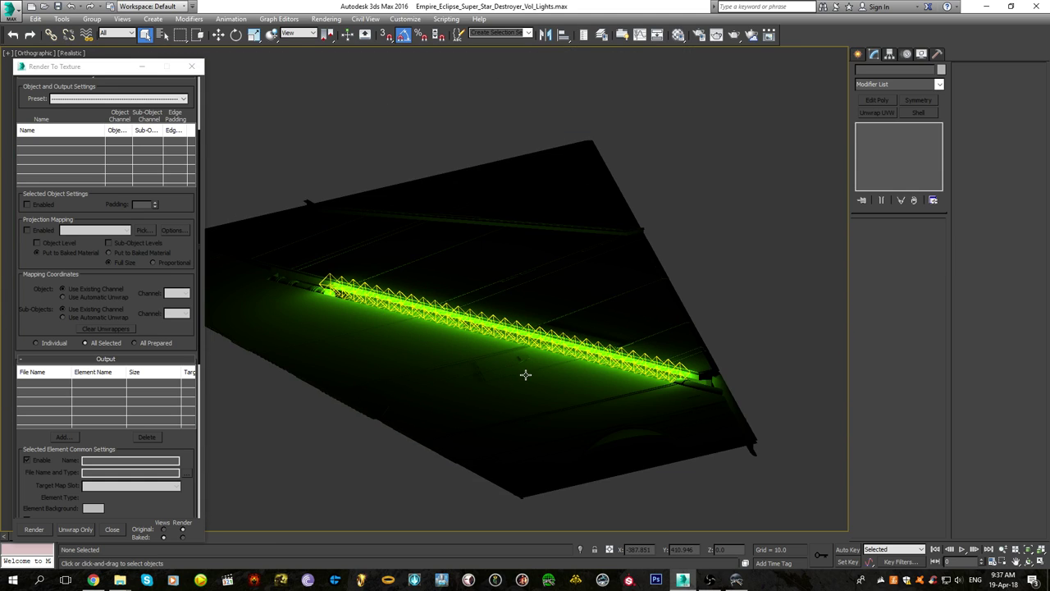
pyautogui.click(424, 394)
pyautogui.click(182, 294)
pyautogui.click(183, 301)
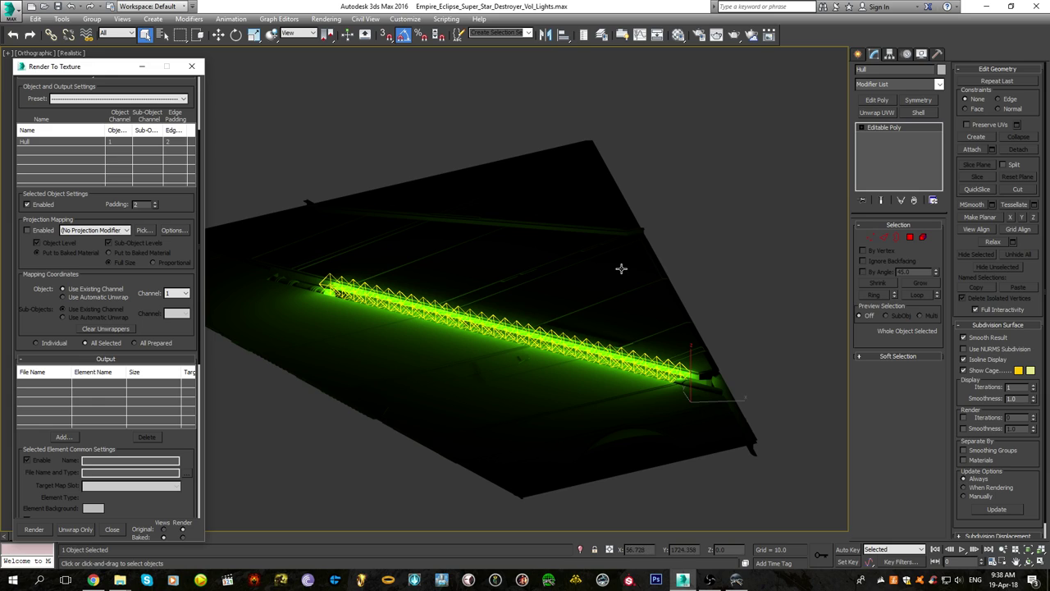
pyautogui.press('F4')
pyautogui.click(642, 274)
pyautogui.moveTo(588, 285); pyautogui.dragTo(631, 277, button='middle')
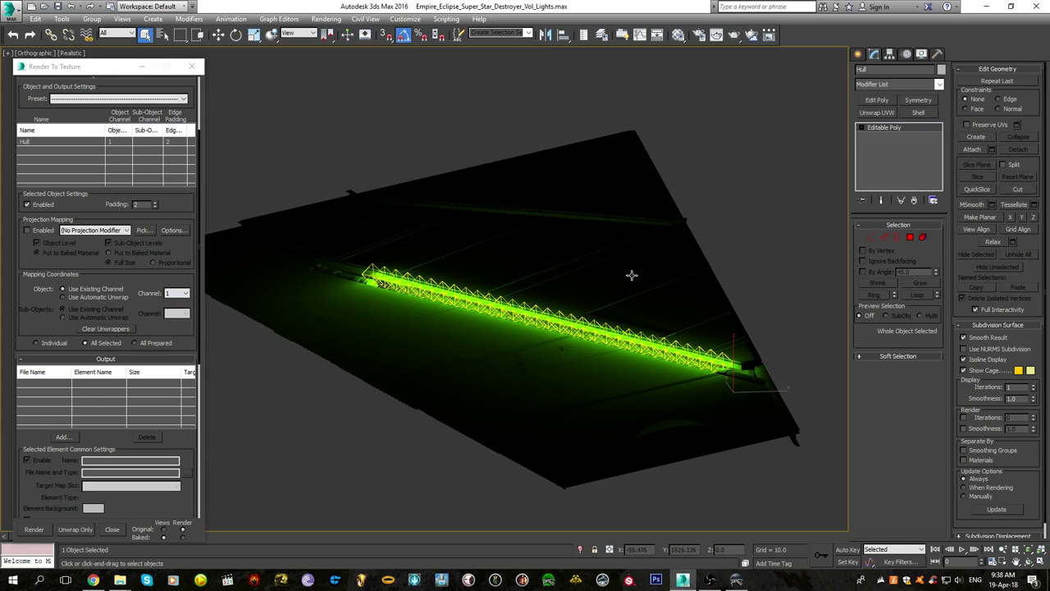
pyautogui.press('w')
pyautogui.click(431, 453)
pyautogui.click(471, 386)
pyautogui.moveTo(463, 394); pyautogui.dragTo(517, 387, button='middle')
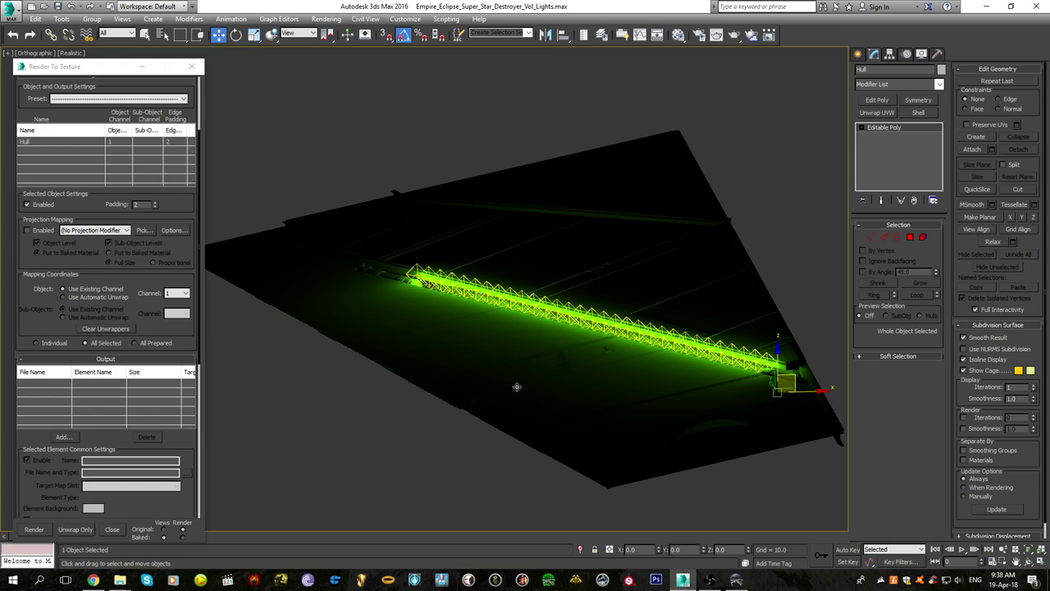
pyautogui.moveTo(555, 388); pyautogui.dragTo(478, 394, button='middle')
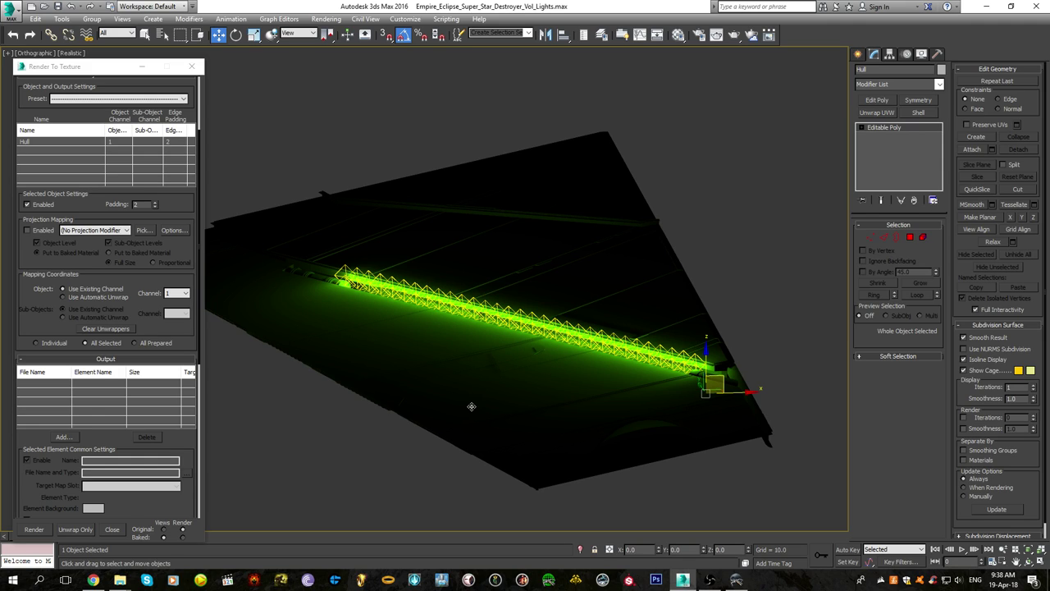
pyautogui.moveTo(472, 406); pyautogui.dragTo(498, 407, button='middle')
# Keep the hull's object mapping coordinates on Use Existing Channel with channel 1
pyautogui.scroll(4, 501, 404)
pyautogui.click(177, 294)
pyautogui.click(179, 301)
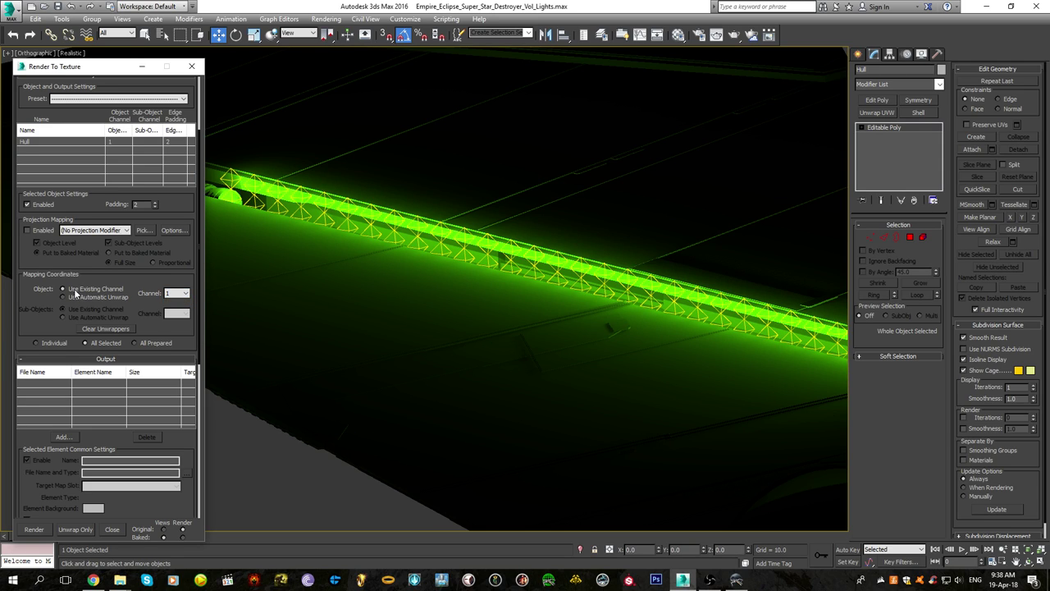
pyautogui.click(81, 297)
pyautogui.click(98, 289)
# Add a CompleteMap texture element to the hull's bake output
pyautogui.moveTo(53, 334); pyautogui.dragTo(128, 166)
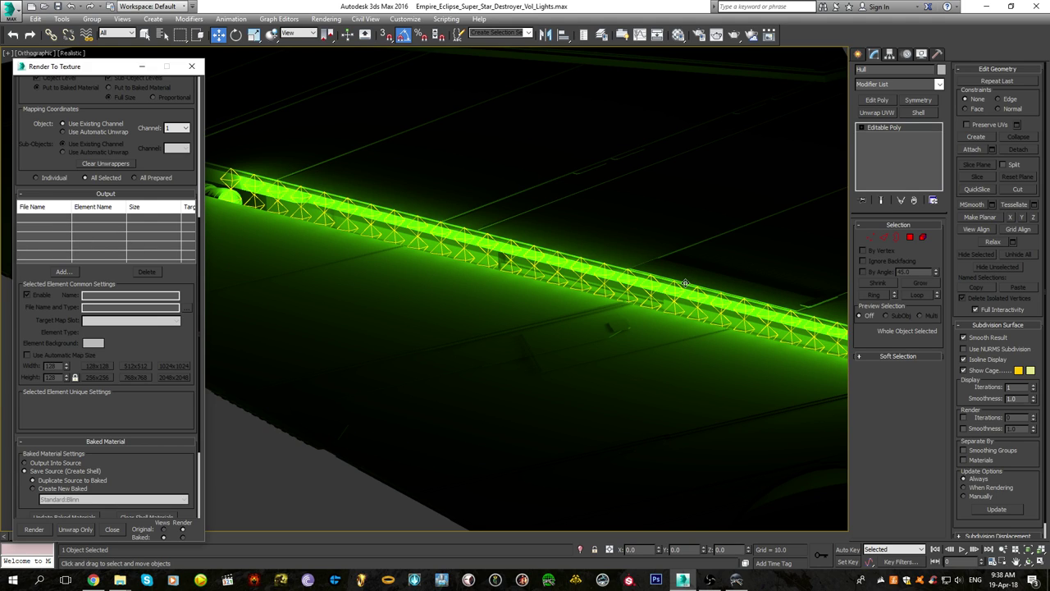
pyautogui.click(64, 271)
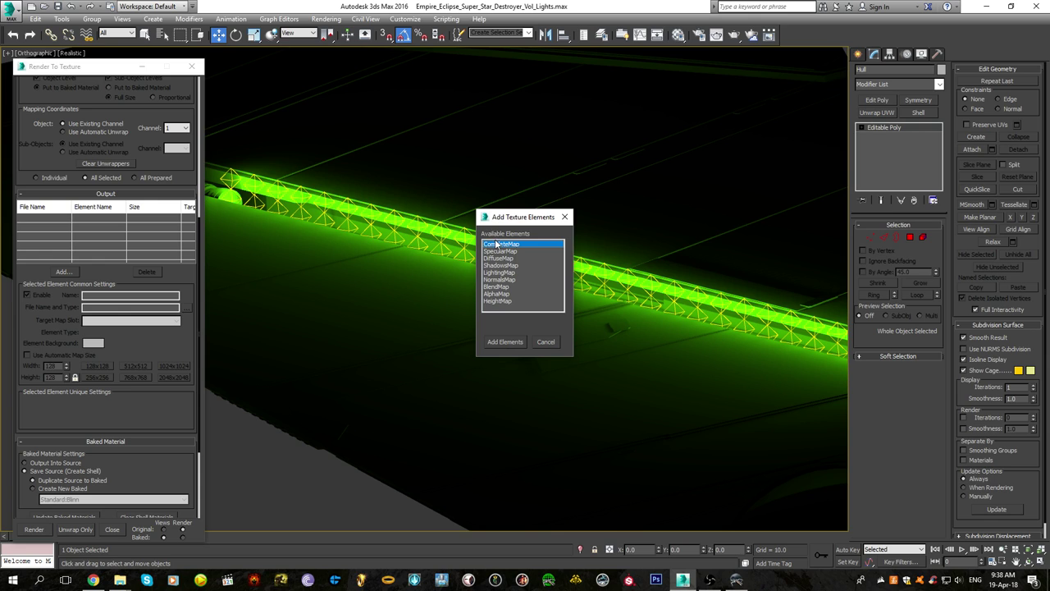
pyautogui.doubleClick(506, 244)
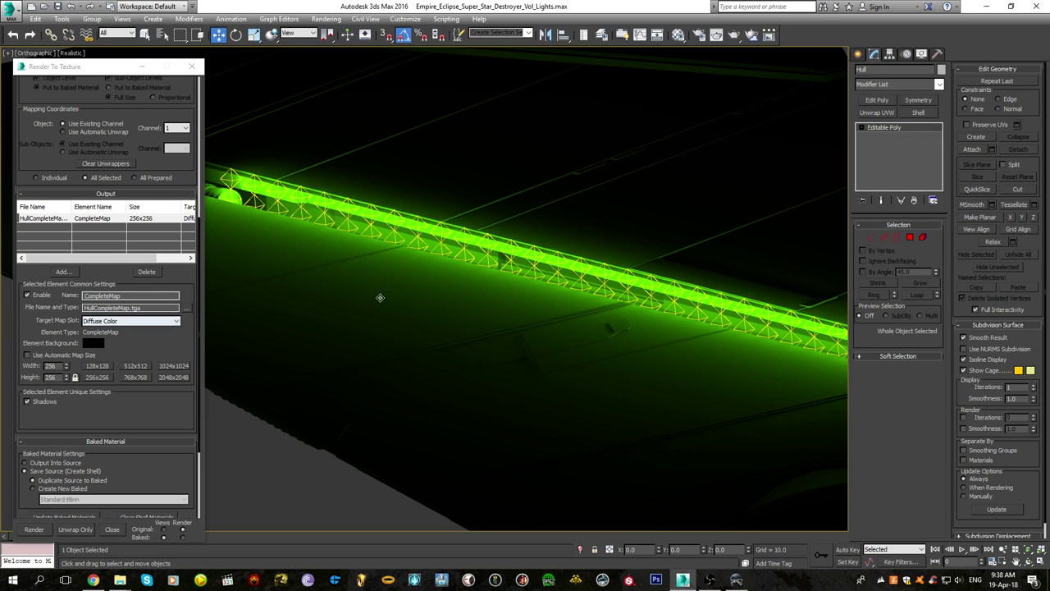
# Examine the green lighting along the hull's trench, both close up and across the whole hull
pyautogui.scroll(-3, 543, 337)
pyautogui.scroll(3, 543, 334)
pyautogui.scroll(2, 557, 323)
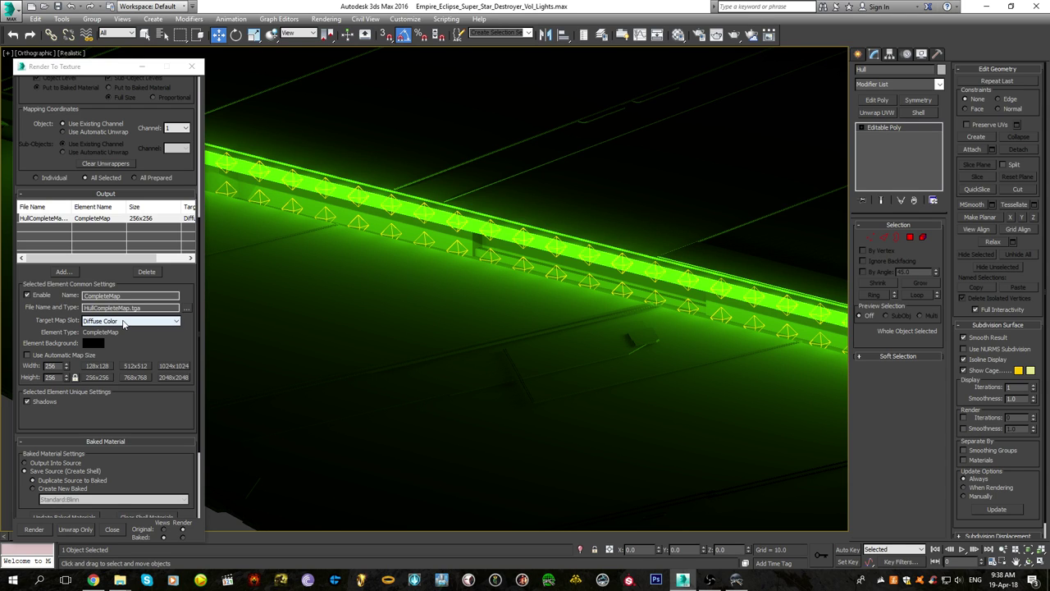
pyautogui.scroll(-8, 431, 327)
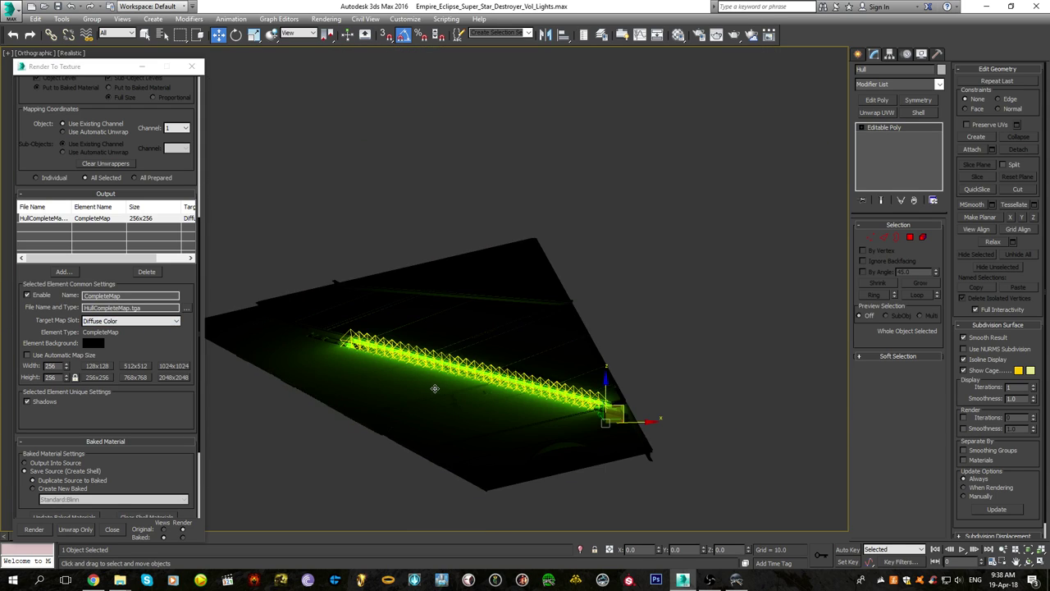
pyautogui.scroll(2, 456, 329)
pyautogui.moveTo(703, 311); pyautogui.dragTo(746, 294, button='middle')
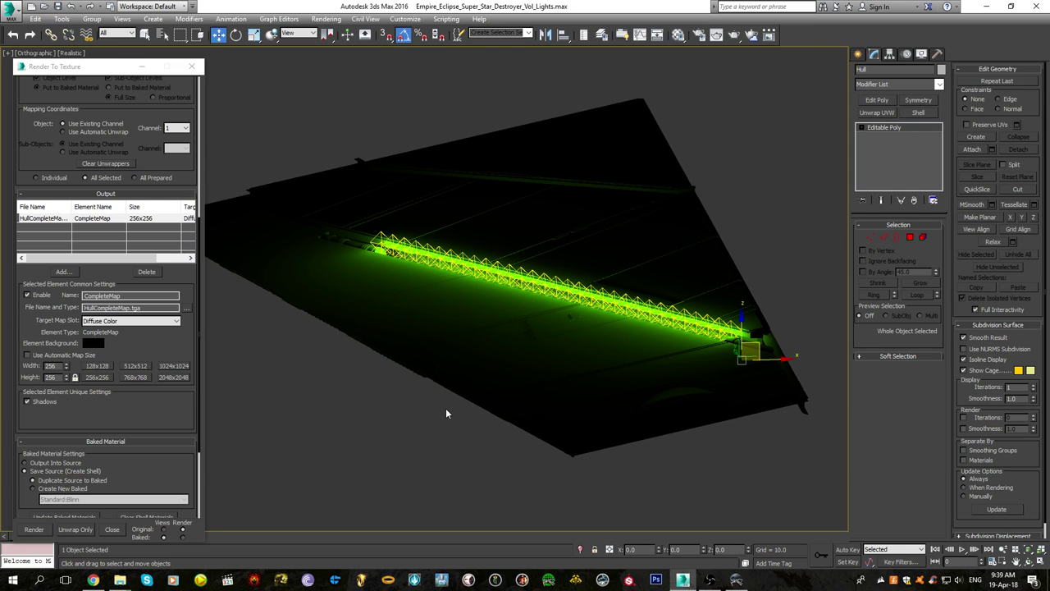
pyautogui.scroll(4, 574, 333)
pyautogui.scroll(-4, 573, 333)
pyautogui.scroll(2, 574, 333)
pyautogui.scroll(-2, 573, 333)
pyautogui.moveTo(574, 333); pyautogui.dragTo(567, 348, button='middle')
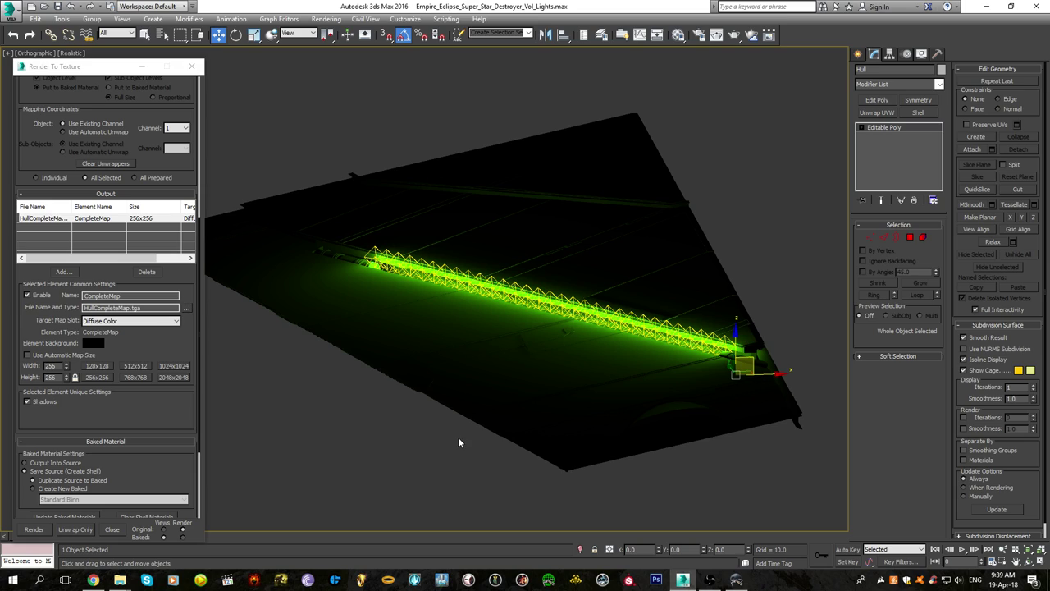
# Try a 512x512 size for the CompleteMap element, and set it to 1024x1024 instead
pyautogui.click(135, 366)
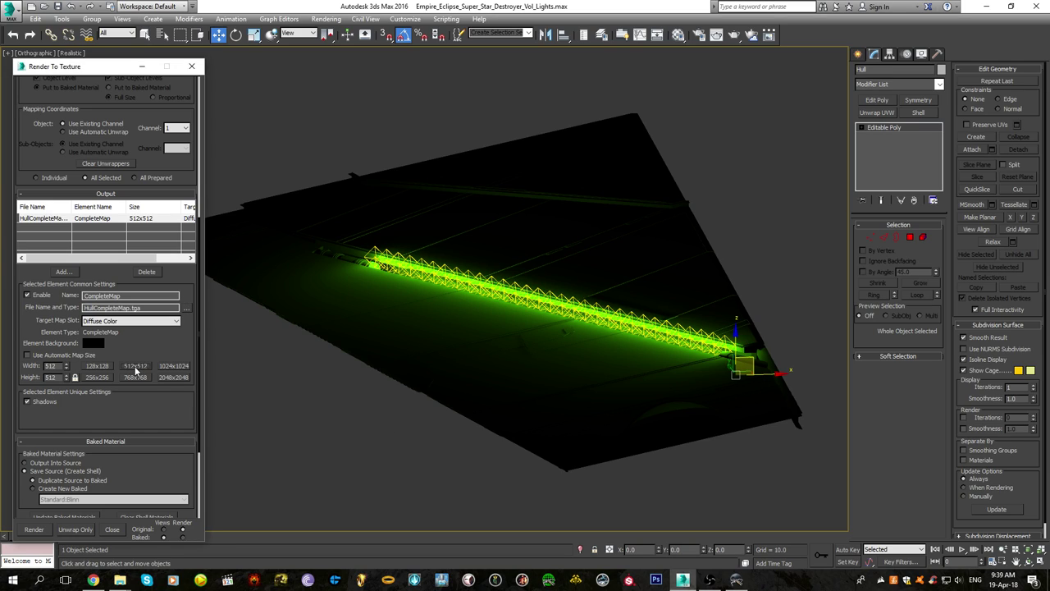
pyautogui.middleClick(433, 449)
pyautogui.scroll(3, 531, 307)
pyautogui.scroll(-3, 531, 307)
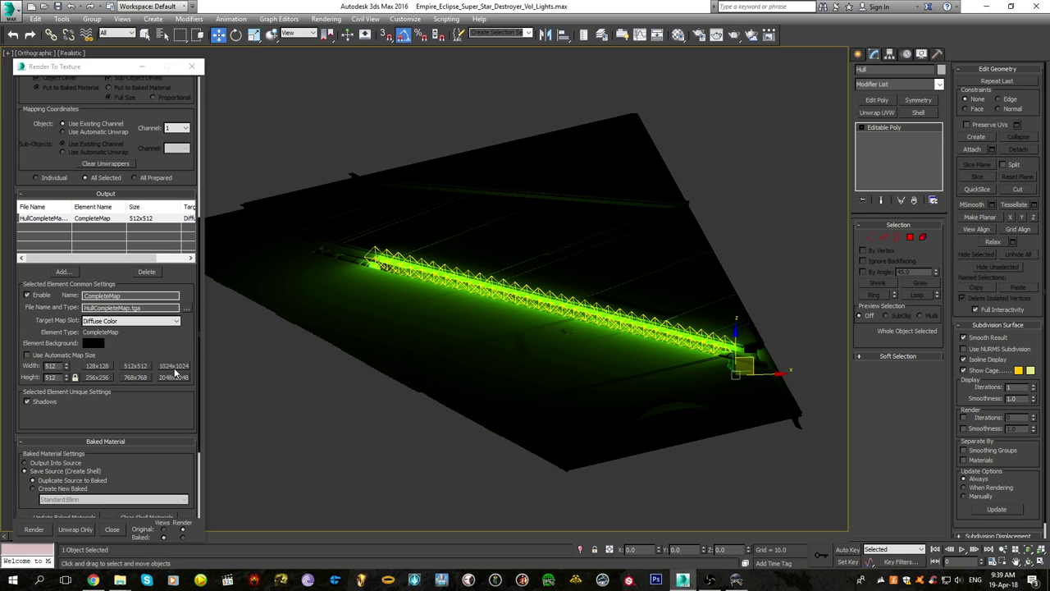
pyautogui.click(174, 367)
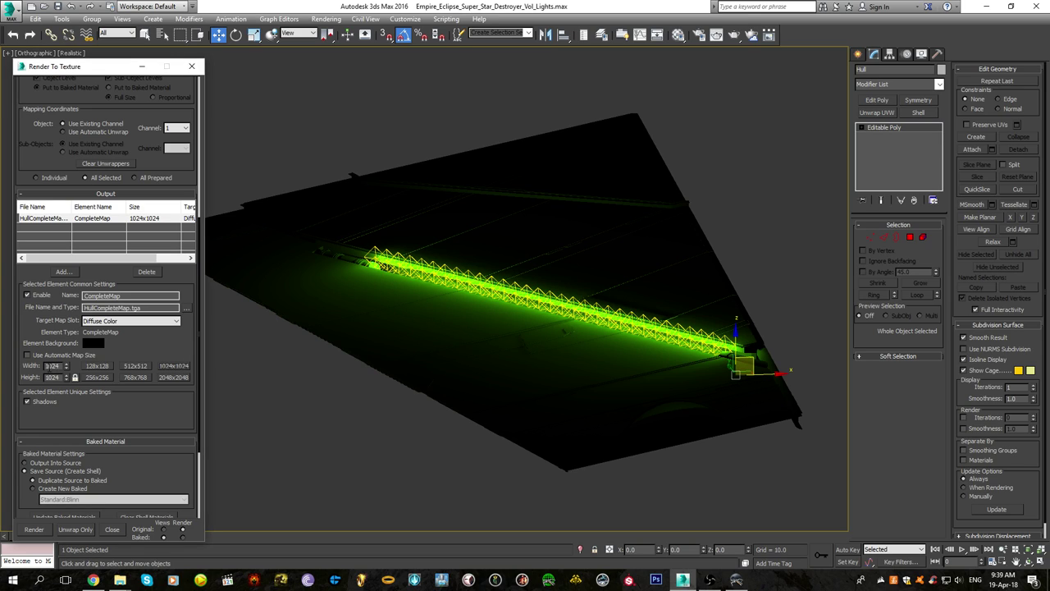
# Check the target map slot options and keep Diffuse Color, then try Use Automatic Map Size and turn it off again
pyautogui.click(146, 323)
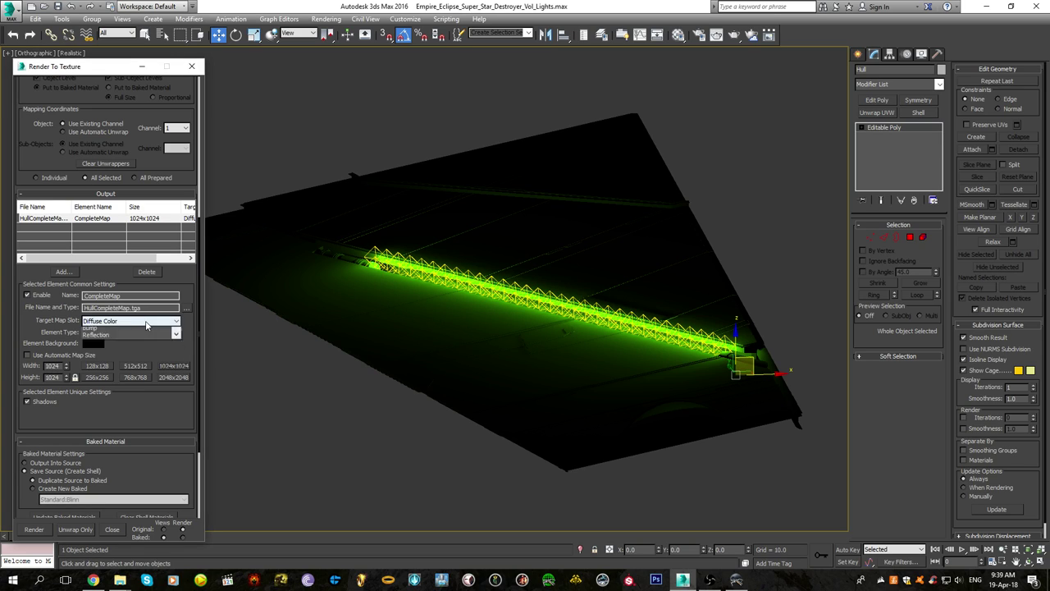
pyautogui.click(146, 322)
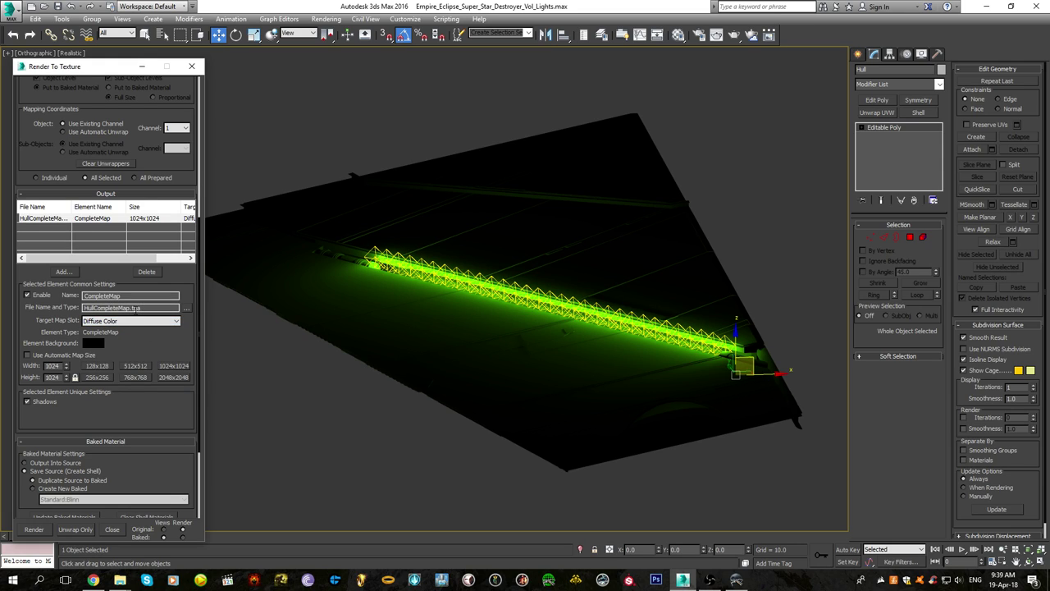
pyautogui.scroll(-5, 134, 307)
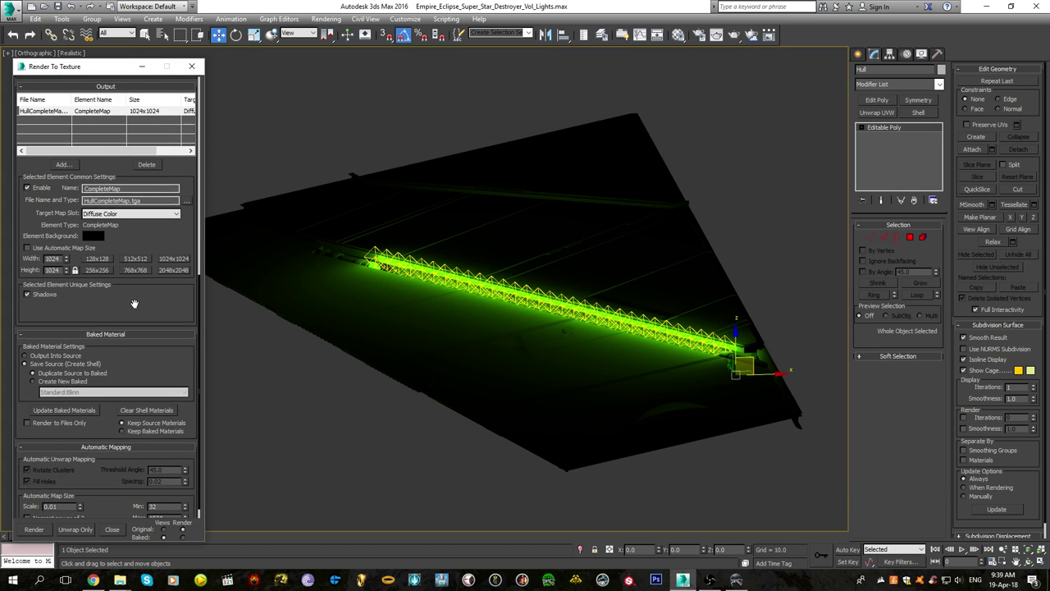
pyautogui.scroll(-1, 135, 303)
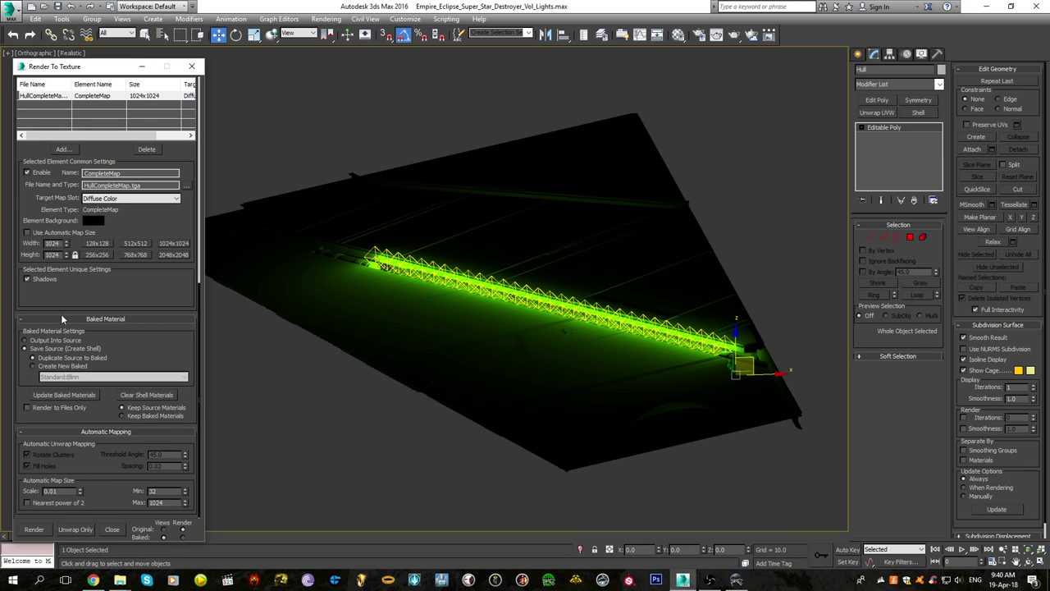
pyautogui.click(51, 234)
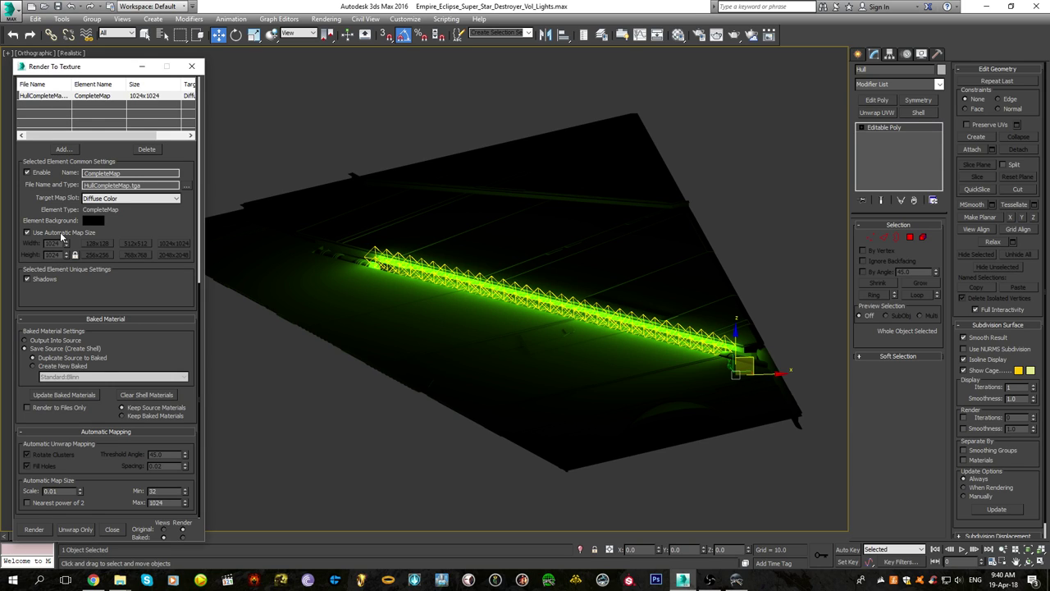
pyautogui.click(62, 235)
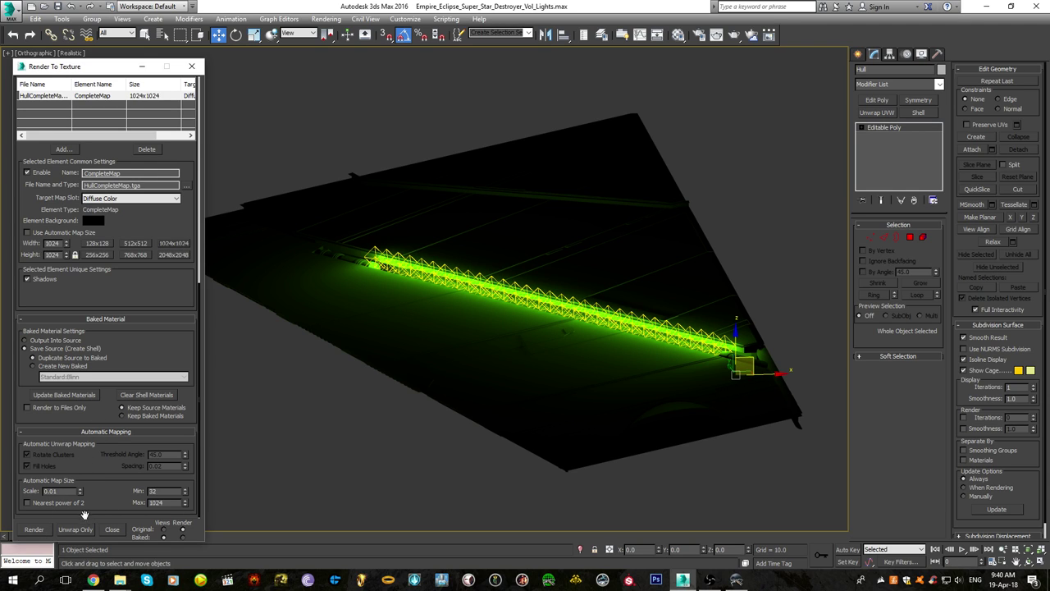
# Render the hull's CompleteMap to texture and inspect the baked green lighting up close in the rendered image
pyautogui.click(34, 530)
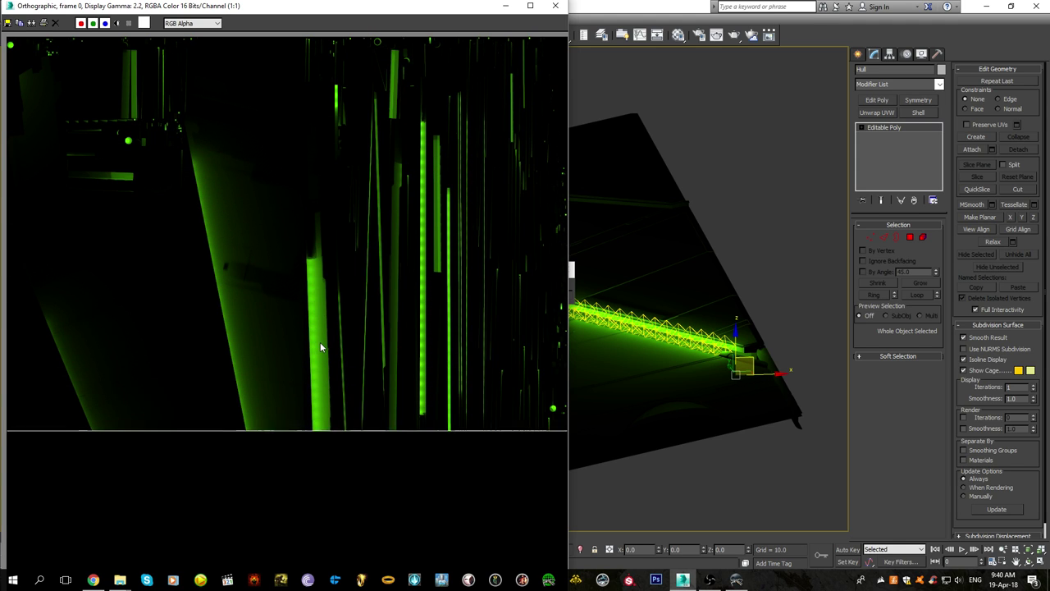
pyautogui.scroll(2, 214, 300)
pyautogui.scroll(-2, 212, 301)
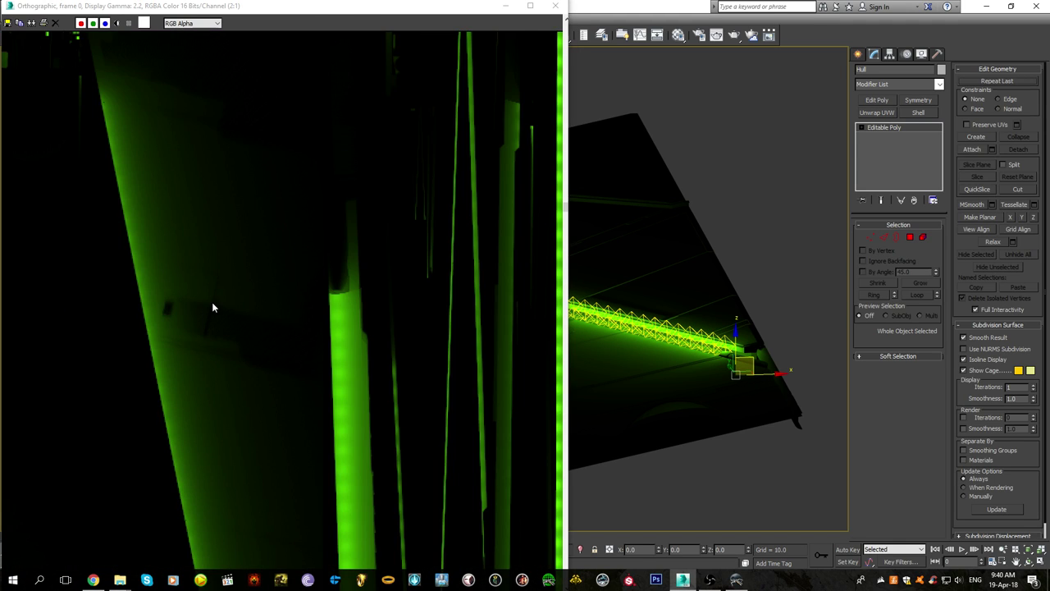
pyautogui.scroll(2, 190, 309)
pyautogui.scroll(-1, 152, 325)
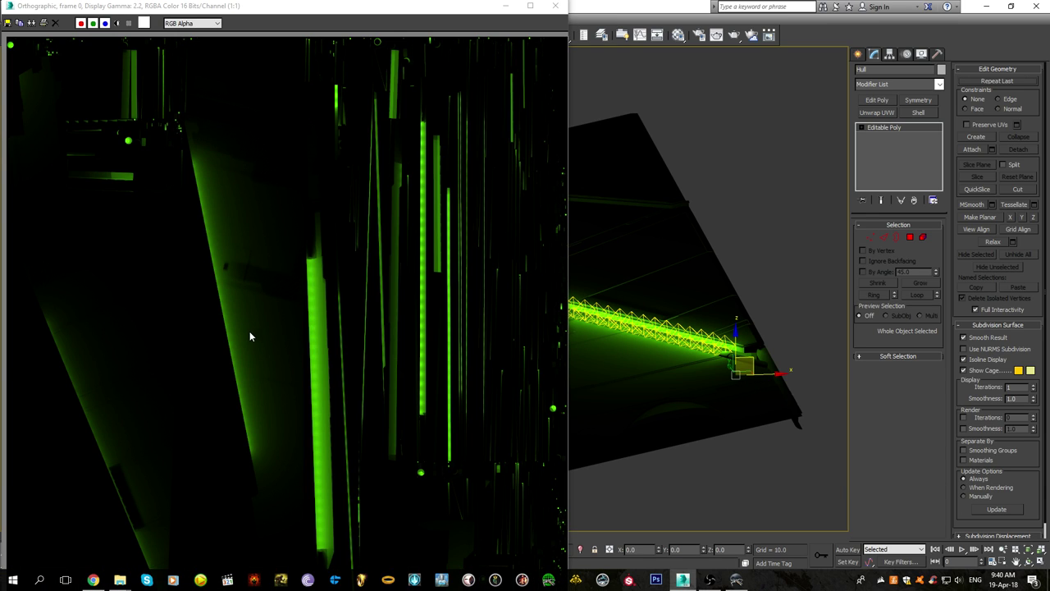
pyautogui.scroll(3, 250, 332)
pyautogui.scroll(-3, 346, 292)
pyautogui.click(9, 23)
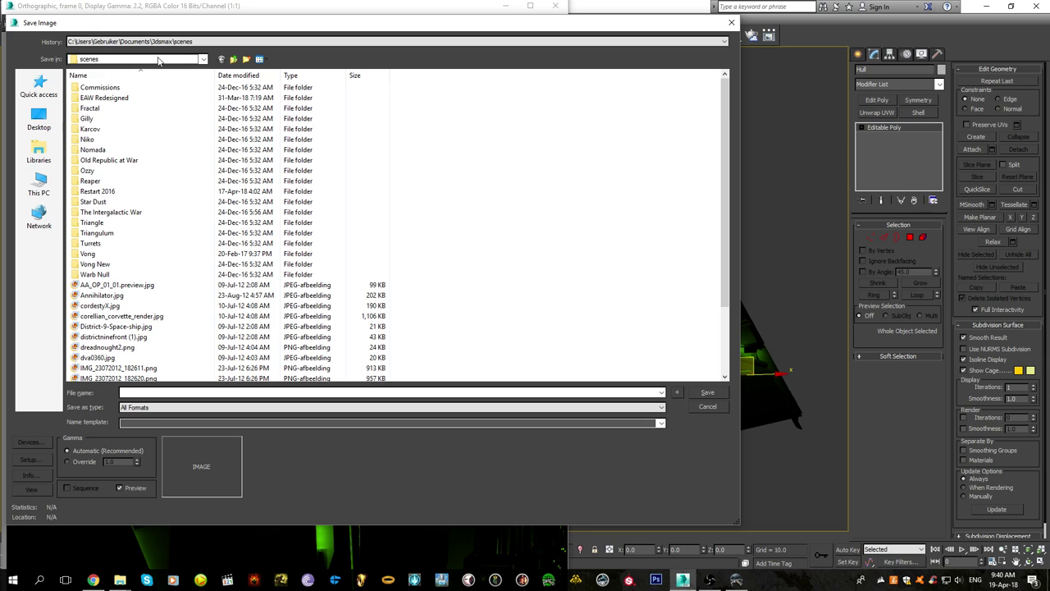
pyautogui.click(187, 60)
pyautogui.click(136, 131)
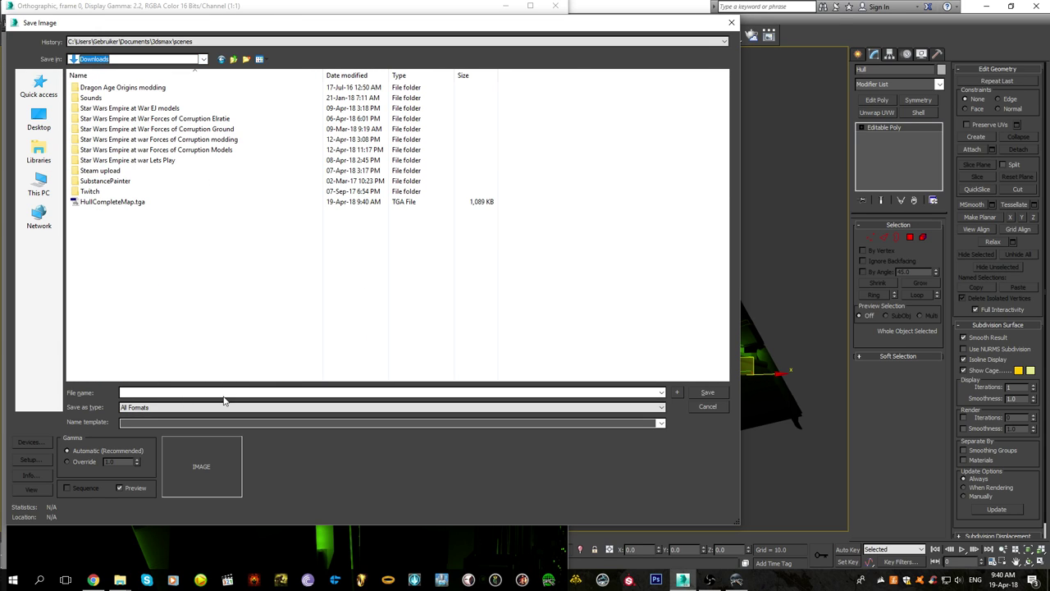
pyautogui.click(226, 392)
pyautogui.click(718, 407)
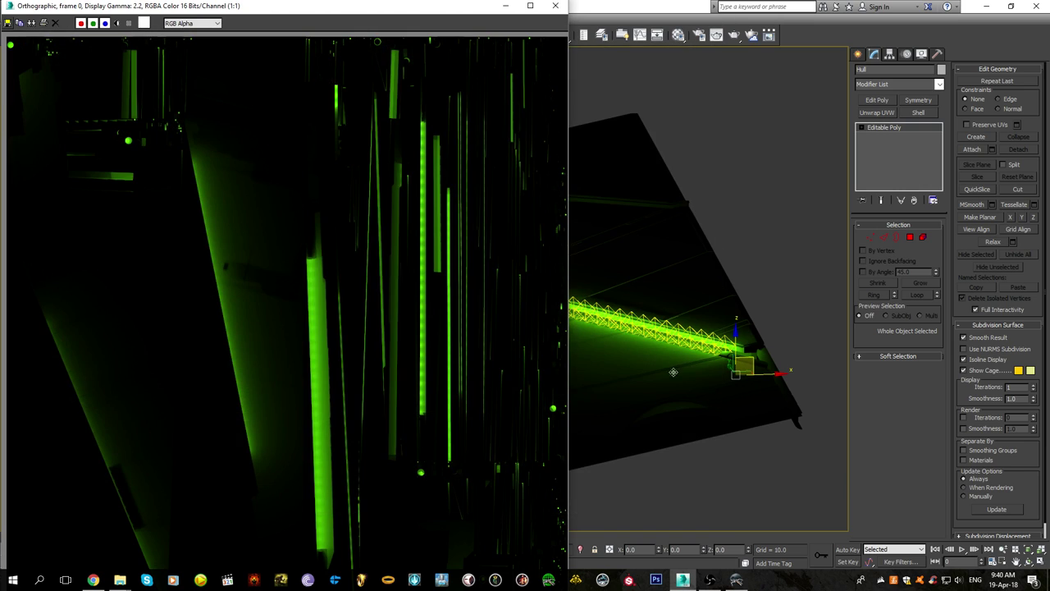
# Close the rendered texture image and look over the hull and its trench lighting in the viewport
pyautogui.click(560, 12)
pyautogui.scroll(5, 588, 376)
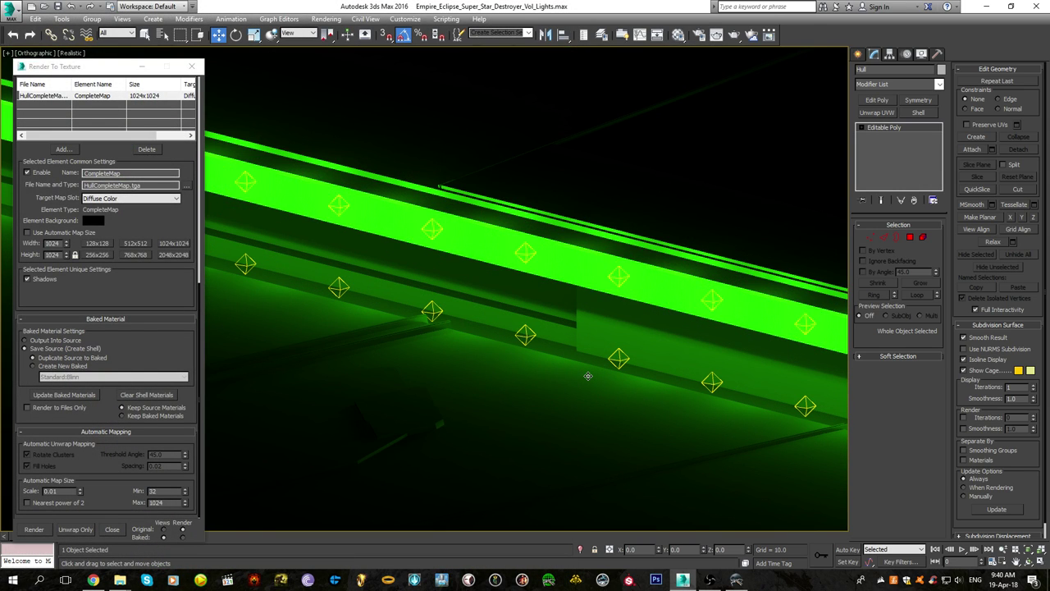
pyautogui.scroll(-8, 588, 375)
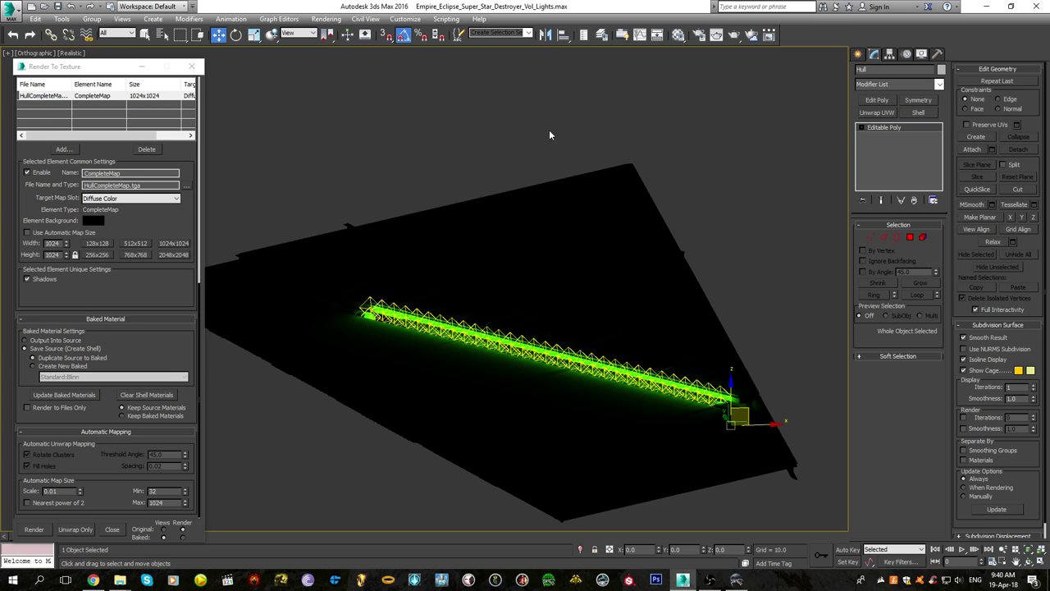
pyautogui.moveTo(574, 307); pyautogui.dragTo(571, 300, button='middle')
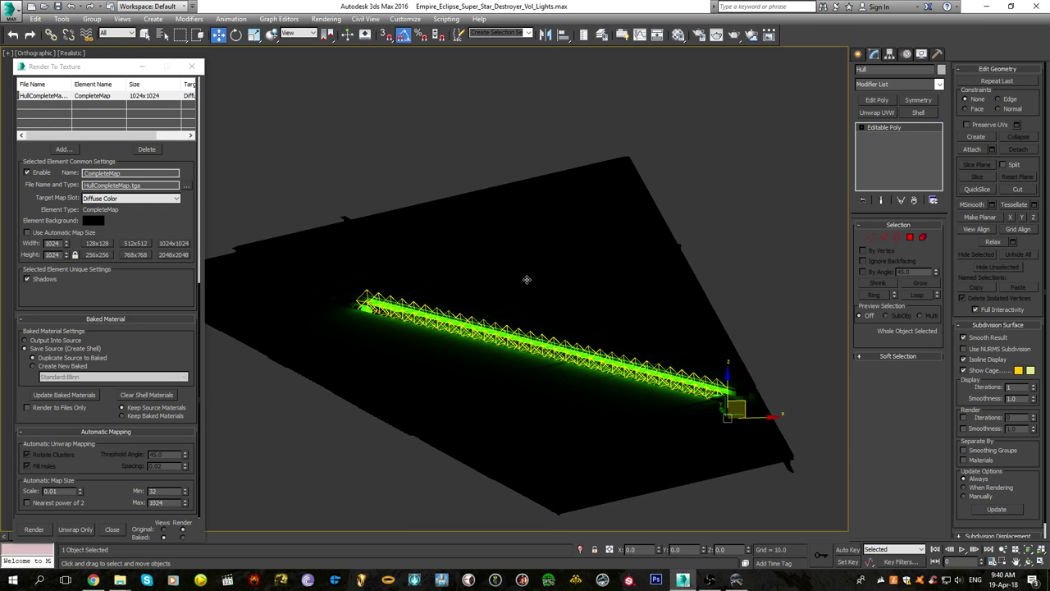
pyautogui.click(632, 273)
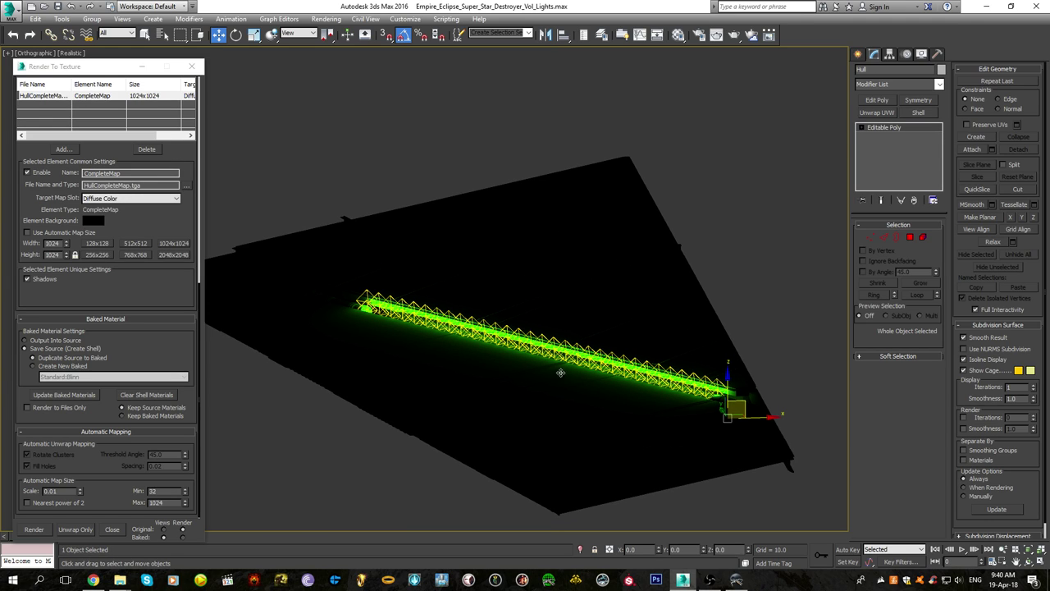
# Assign the plain 15 - Default material to the selected hull in the Material Editor
pyautogui.click(679, 35)
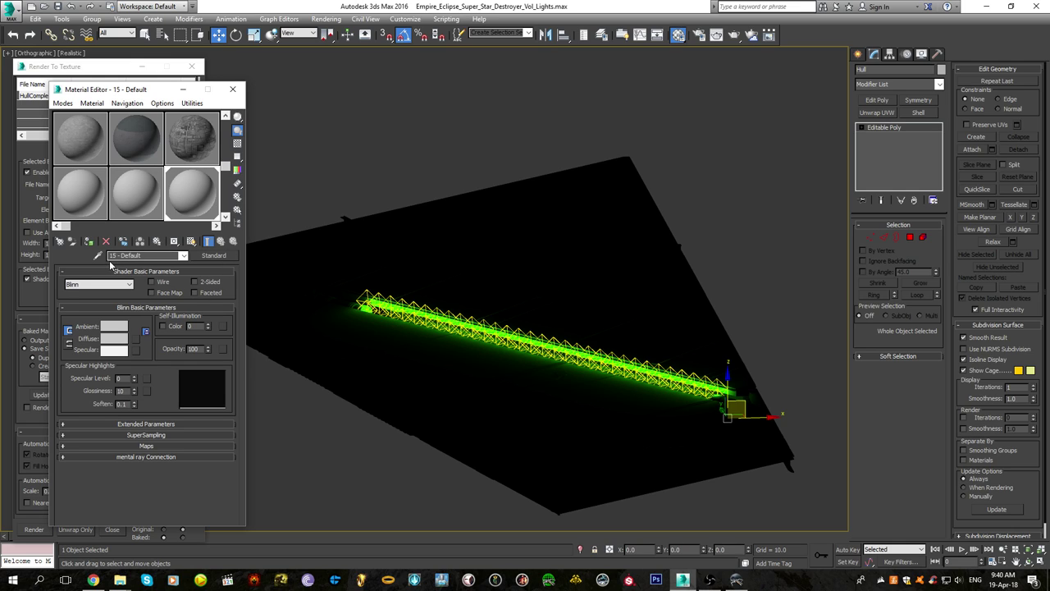
pyautogui.click(89, 242)
pyautogui.moveTo(513, 302); pyautogui.dragTo(500, 245, button='middle')
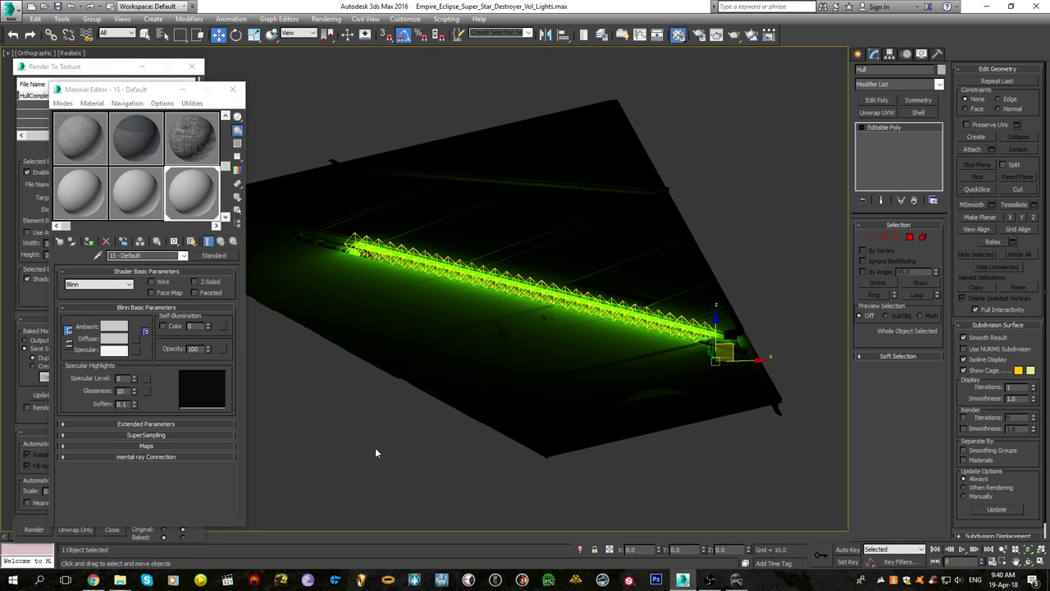
# Delete the green trench lights from the scene and reselect the hull
pyautogui.click(375, 449)
pyautogui.hotkey('ctrl', 'a')
pyautogui.click(397, 513)
pyautogui.click(564, 339)
pyautogui.click(361, 388)
pyautogui.click(469, 314)
pyautogui.click(387, 470)
pyautogui.click(498, 349)
pyautogui.click(710, 197)
pyautogui.moveTo(300, 402); pyautogui.dragTo(301, 402)
pyautogui.press('Delete')
pyautogui.click(461, 335)
pyautogui.keyDown('alt'); pyautogui.moveTo(461, 334); pyautogui.dragTo(479, 349, button='middle'); pyautogui.keyUp('alt')
pyautogui.moveTo(593, 346); pyautogui.dragTo(540, 324, button='middle')
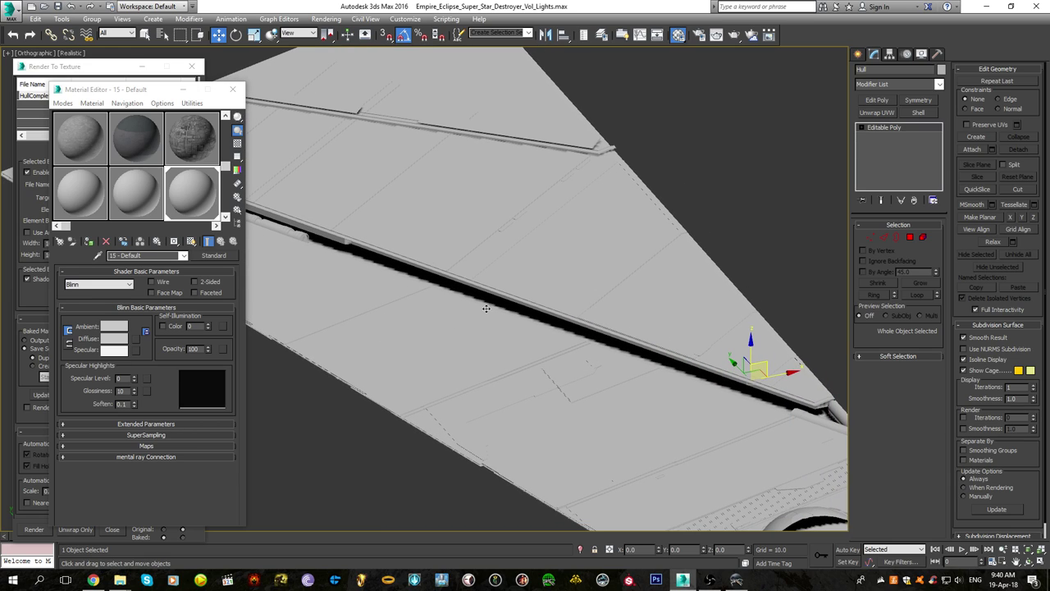
# Choose the unused 19 - Default material and show its map slots
pyautogui.moveTo(226, 168); pyautogui.dragTo(226, 192)
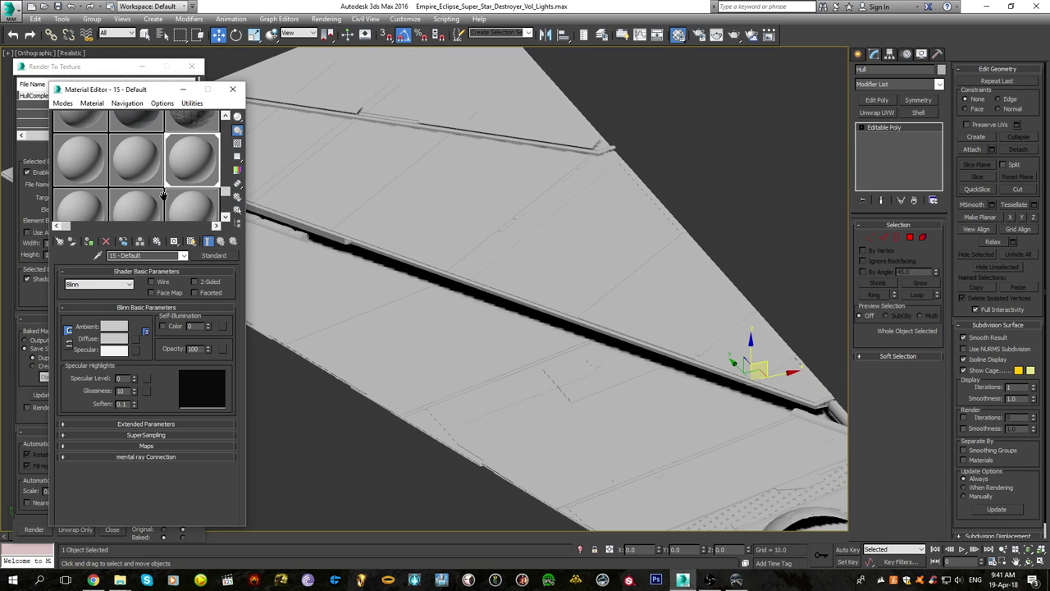
pyautogui.click(94, 207)
pyautogui.click(159, 445)
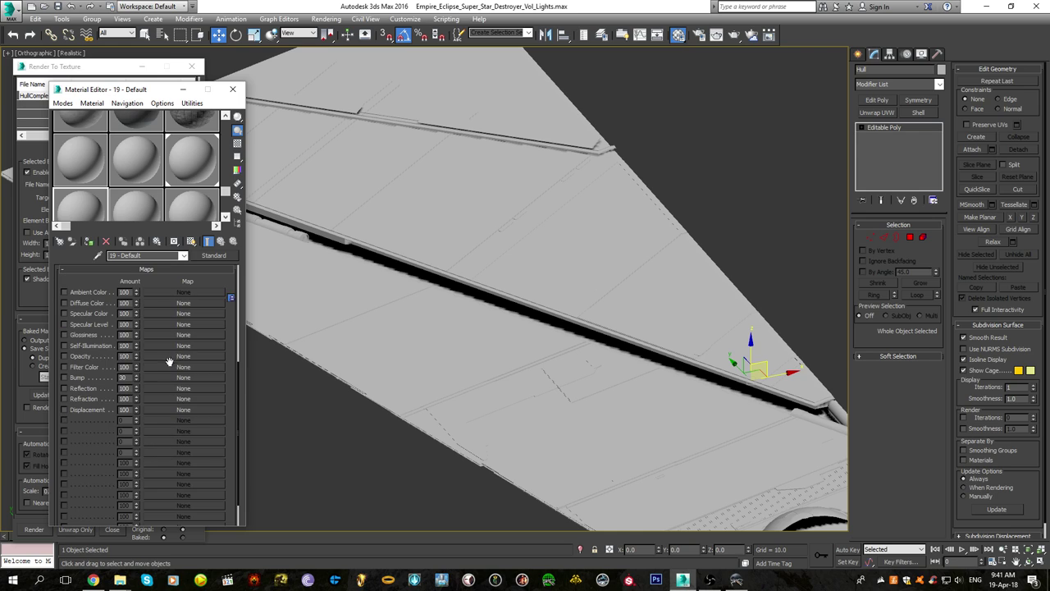
pyautogui.click(172, 303)
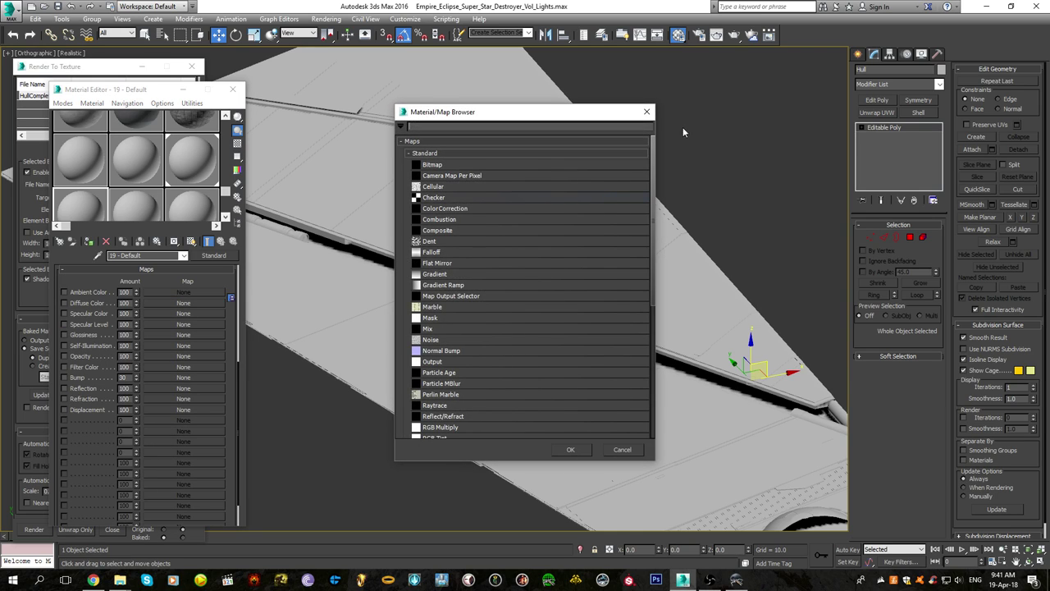
pyautogui.click(647, 112)
# Load HullCompleteMap.tga from the Downloads folder into the Diffuse Color slot of 19 - Default
pyautogui.moveTo(119, 580)
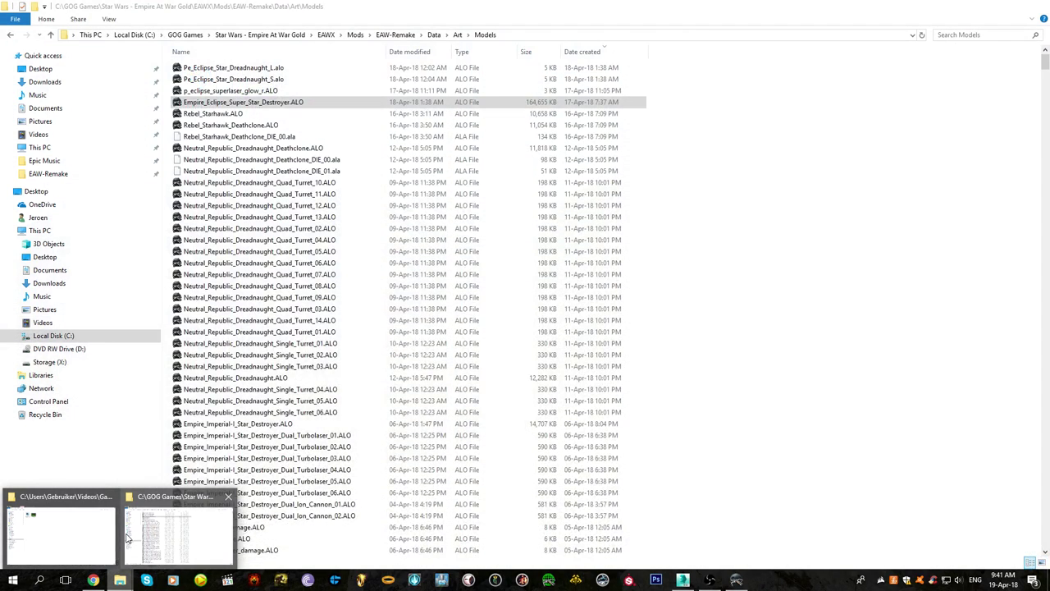
pyautogui.click(80, 534)
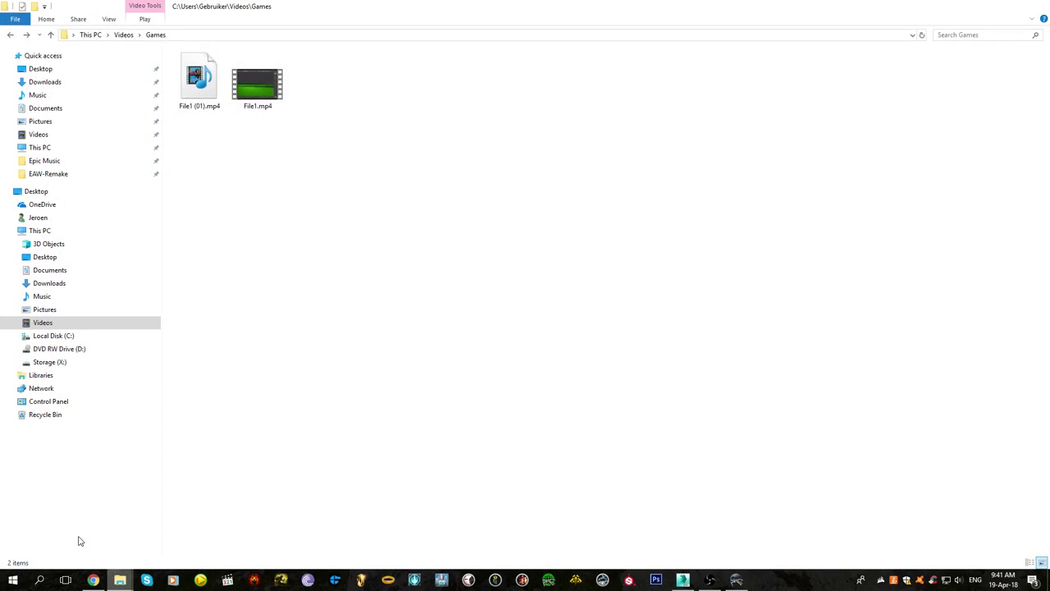
pyautogui.click(94, 83)
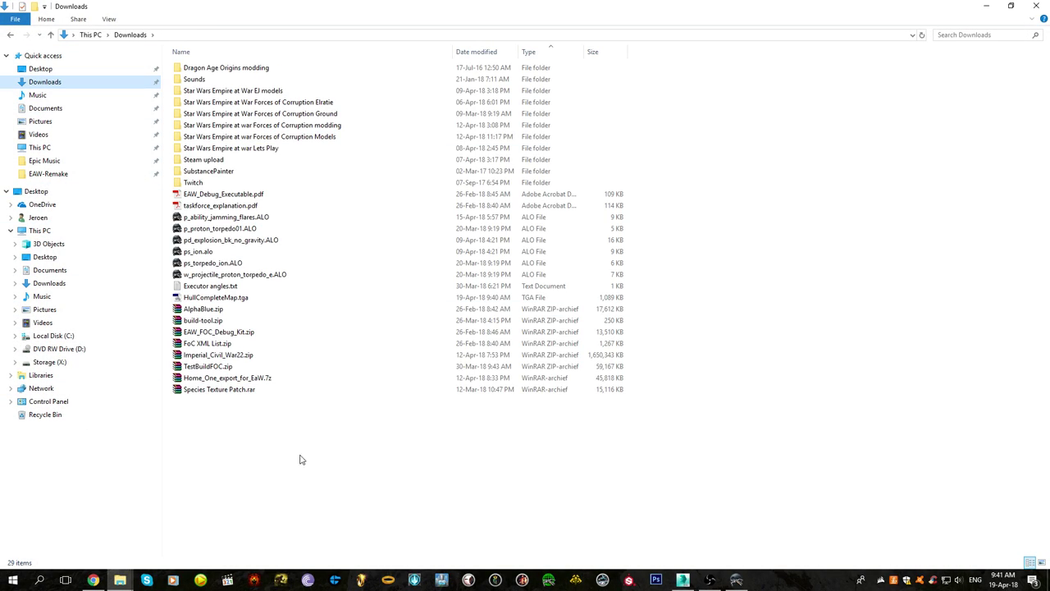
pyautogui.moveTo(238, 297); pyautogui.dragTo(260, 316)
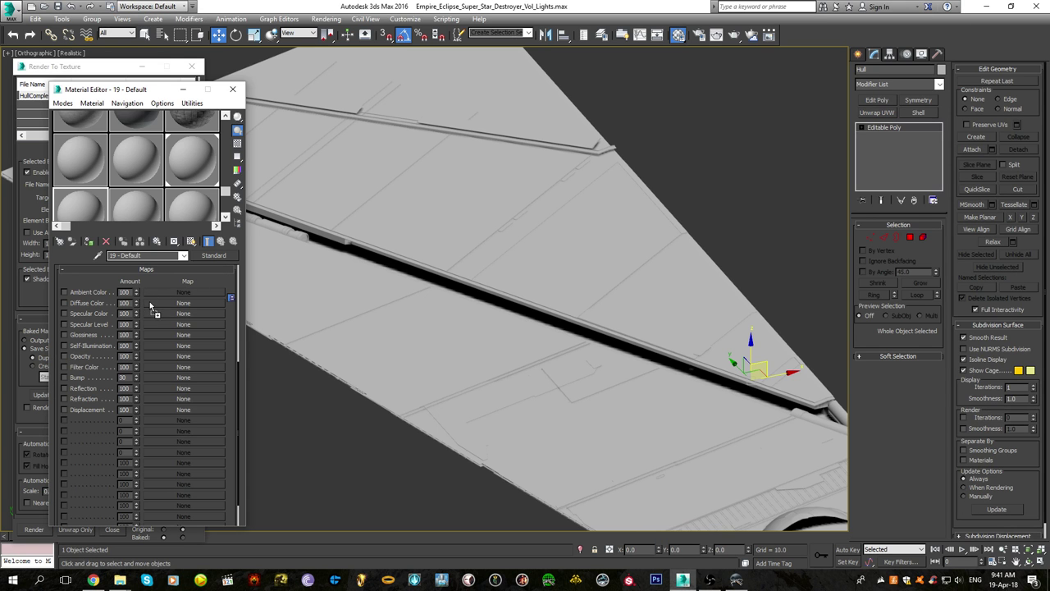
pyautogui.moveTo(149, 302); pyautogui.dragTo(154, 301)
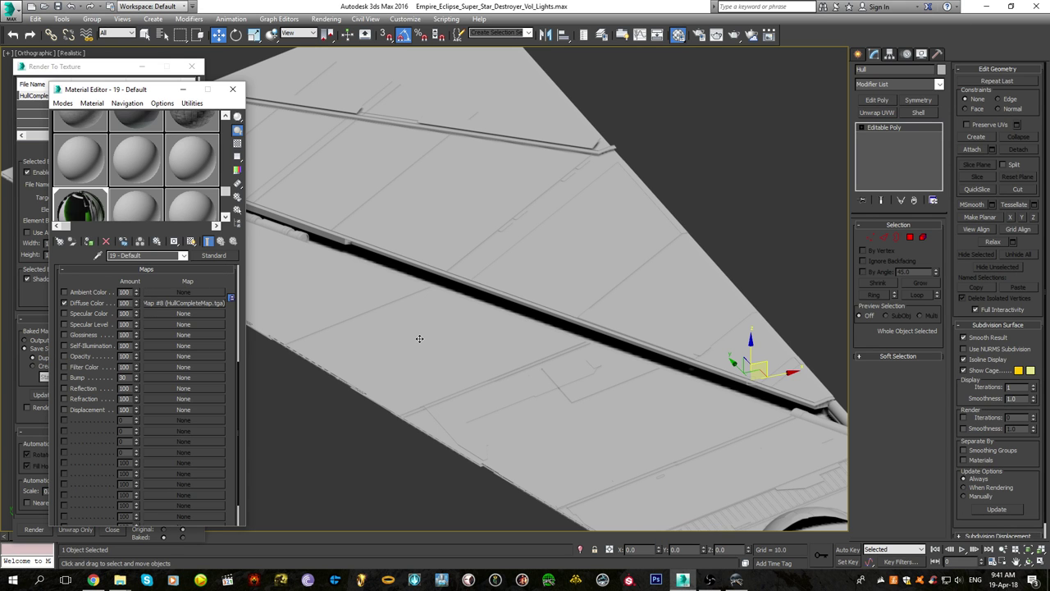
# Assign the 19 - Default material to the hull and show its baked map in the viewport
pyautogui.moveTo(448, 359); pyautogui.dragTo(403, 293, button='middle')
pyautogui.click(192, 241)
pyautogui.press('F4')
pyautogui.scroll(5, 532, 321)
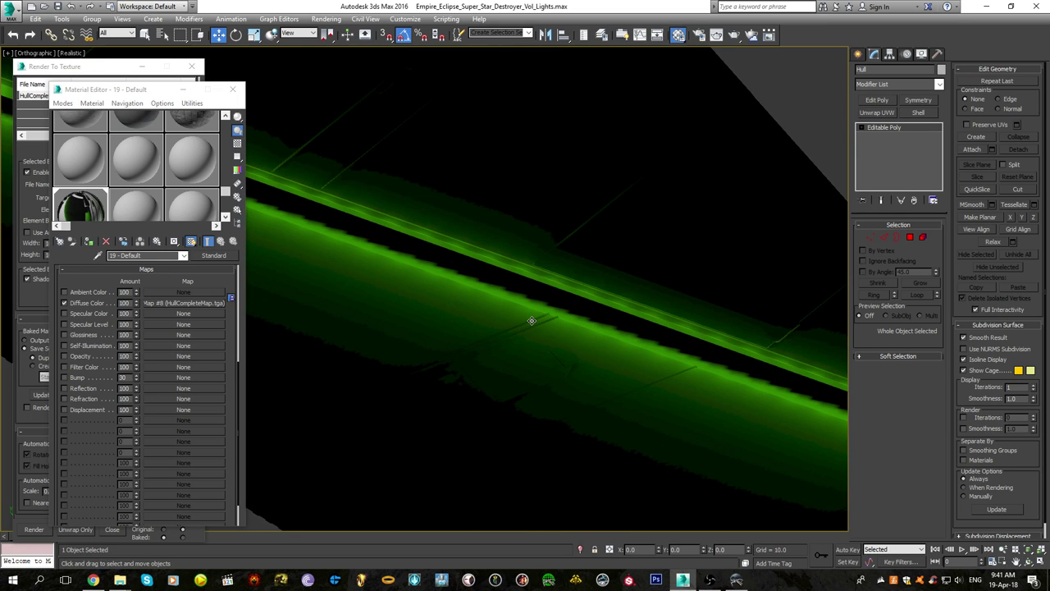
pyautogui.keyDown('alt'); pyautogui.moveTo(568, 357); pyautogui.dragTo(739, 258, button='middle'); pyautogui.keyUp('alt')
pyautogui.scroll(3, 422, 297)
pyautogui.scroll(-5, 421, 296)
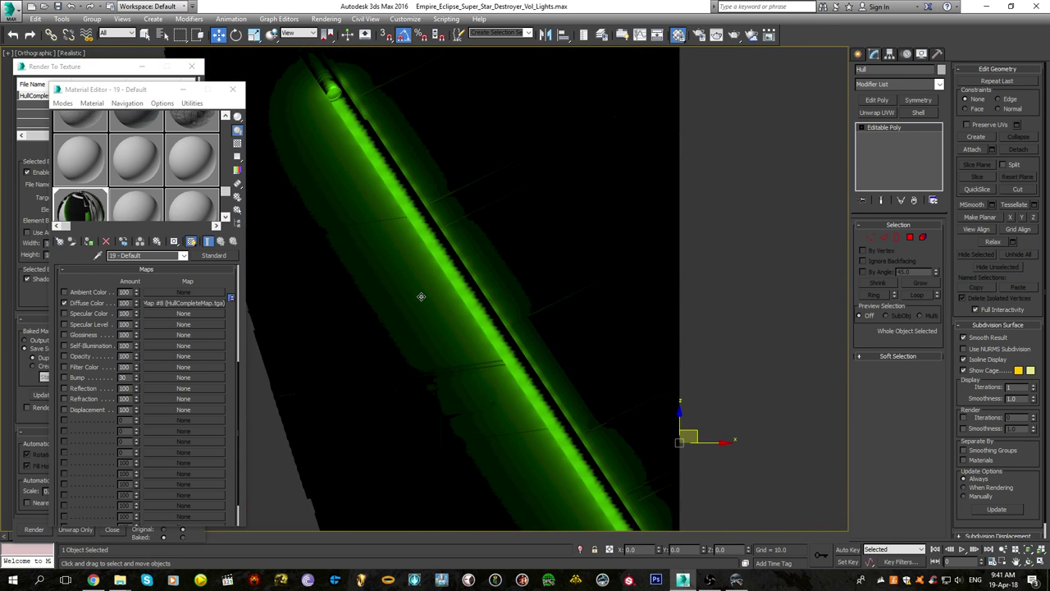
pyautogui.keyDown('alt'); pyautogui.moveTo(421, 296); pyautogui.dragTo(491, 343, button='middle'); pyautogui.keyUp('alt')
pyautogui.scroll(3, 502, 331)
# Set the diffuse bitmap's alpha source to None (Opaque)
pyautogui.click(161, 304)
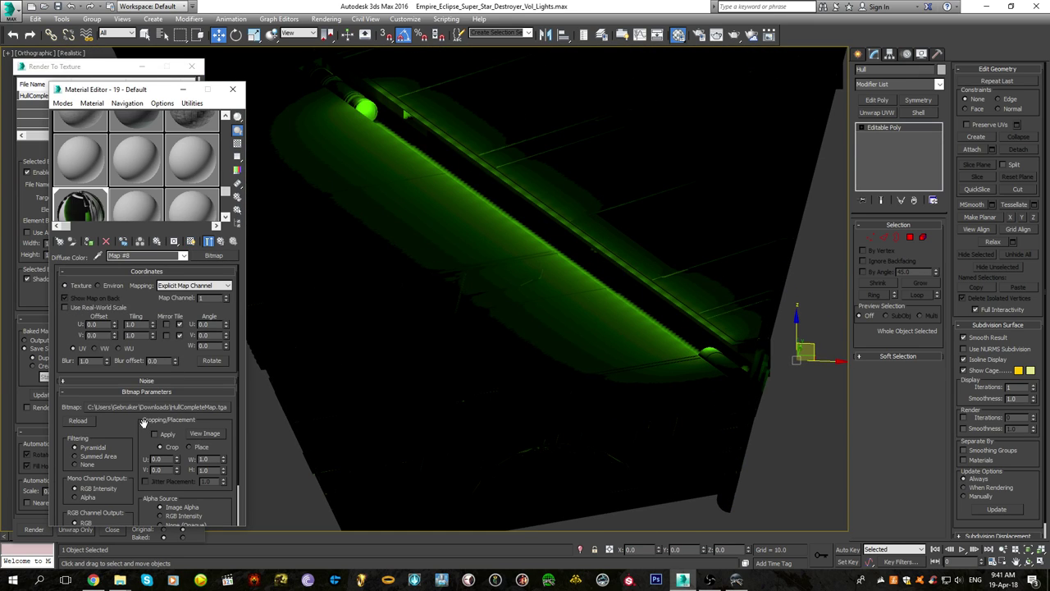
pyautogui.moveTo(143, 424); pyautogui.dragTo(142, 330)
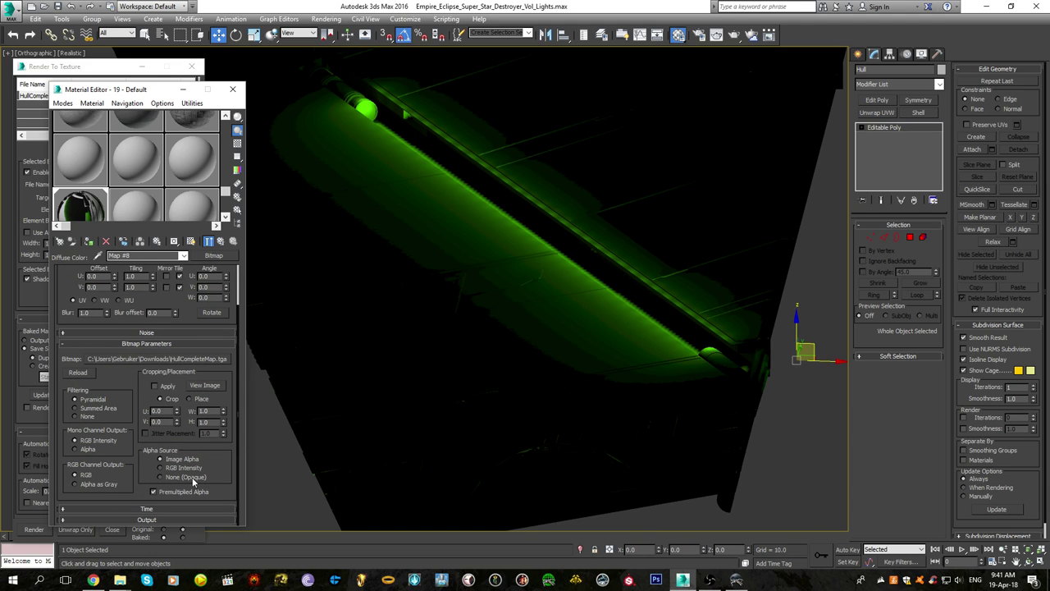
pyautogui.click(182, 477)
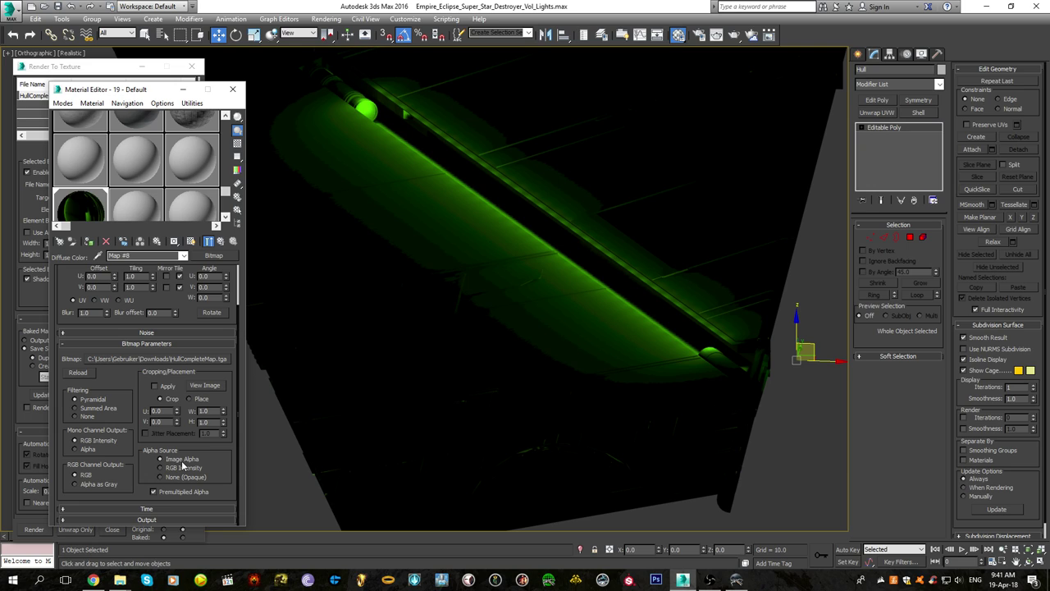
pyautogui.click(178, 477)
pyautogui.scroll(3, 131, 410)
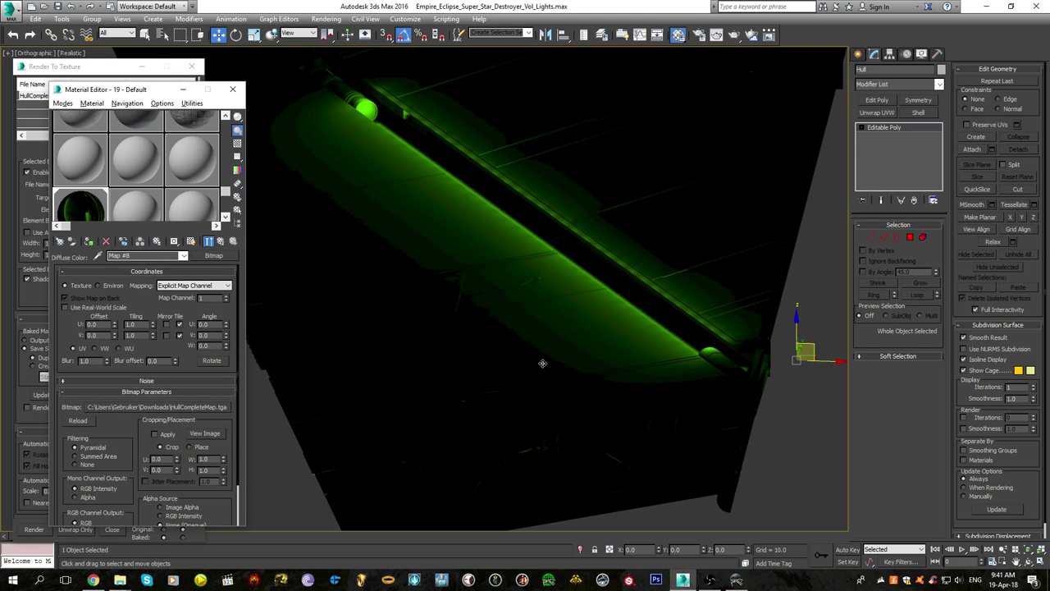
pyautogui.scroll(2, 553, 362)
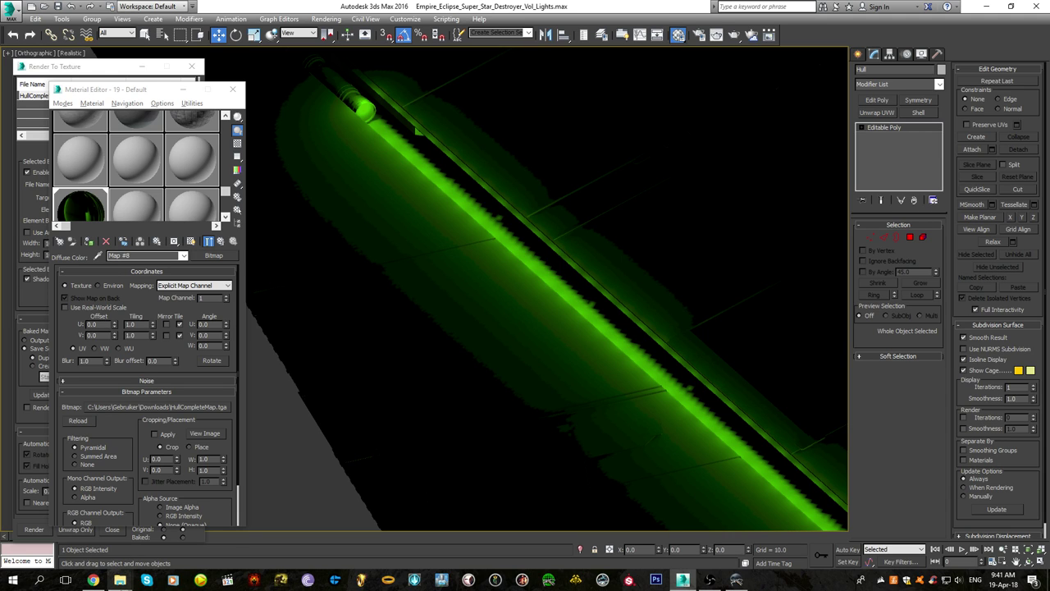
# Open HullCompleteMap.tga from the Downloads folder in Photoshop and return to 3ds Max
pyautogui.click(120, 580)
pyautogui.click(70, 525)
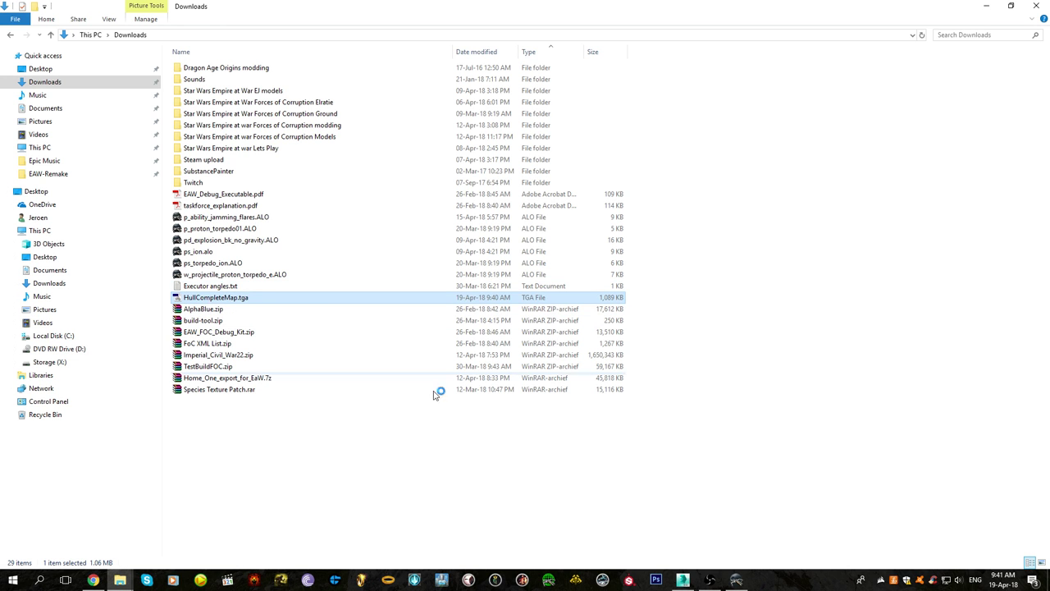
pyautogui.click(684, 580)
pyautogui.scroll(-4, 502, 226)
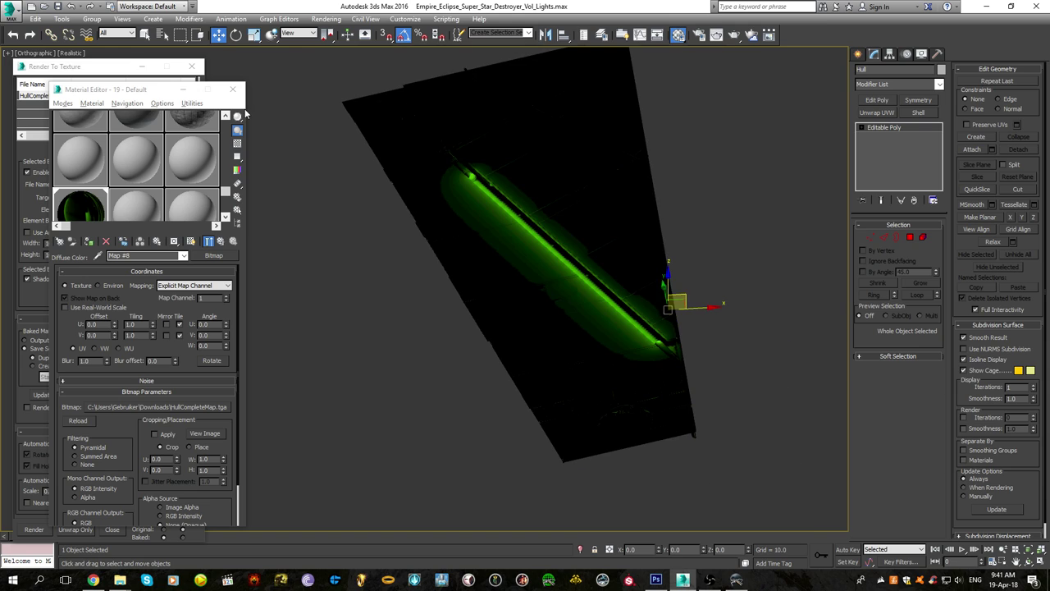
pyautogui.click(71, 54)
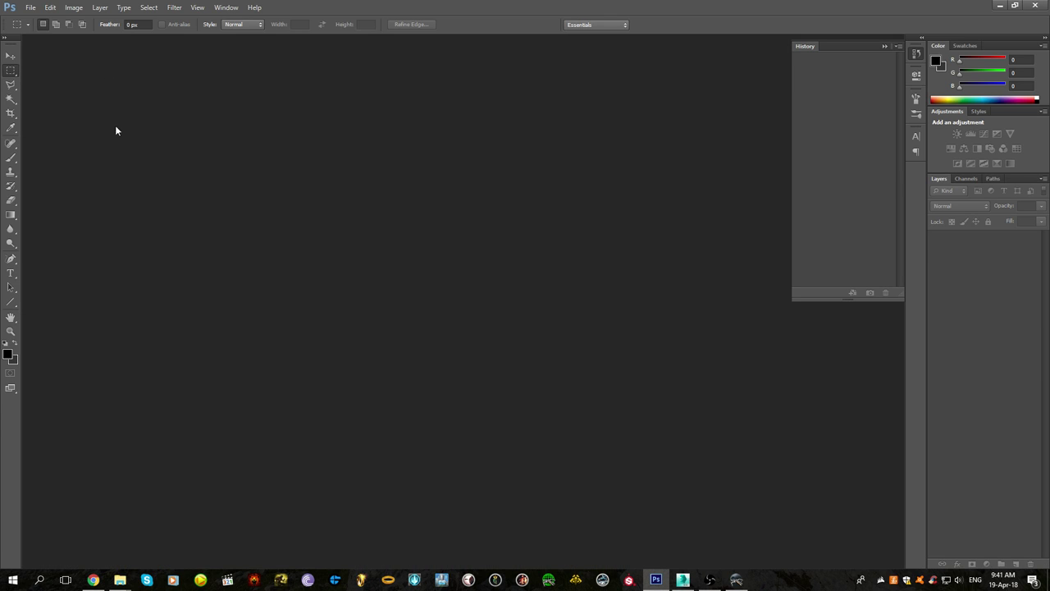
pyautogui.click(684, 581)
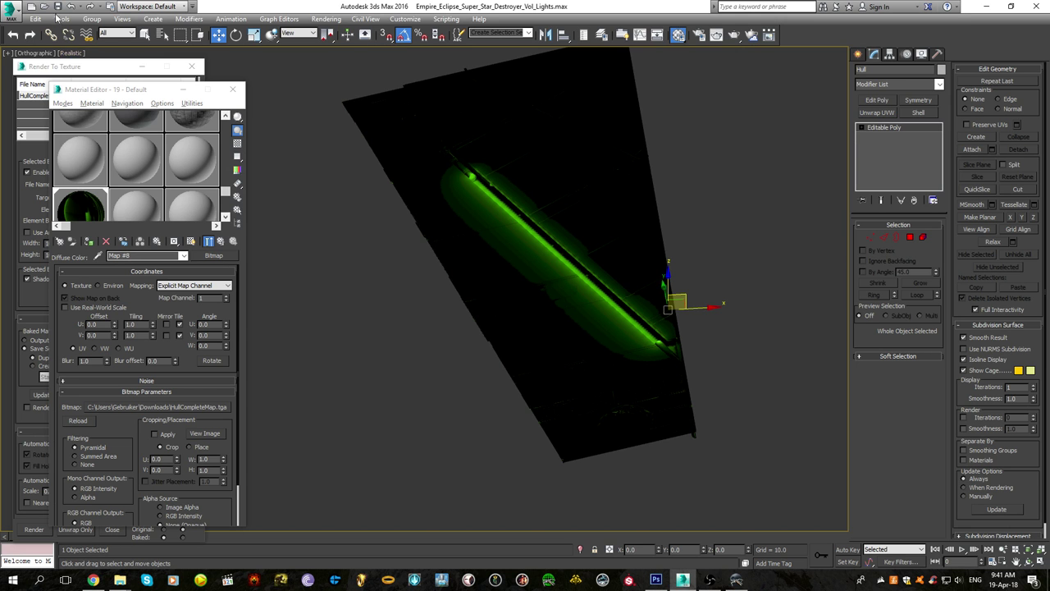
# Look through the Viewport Configuration pages and apply the Display Performance settings
pyautogui.click(72, 52)
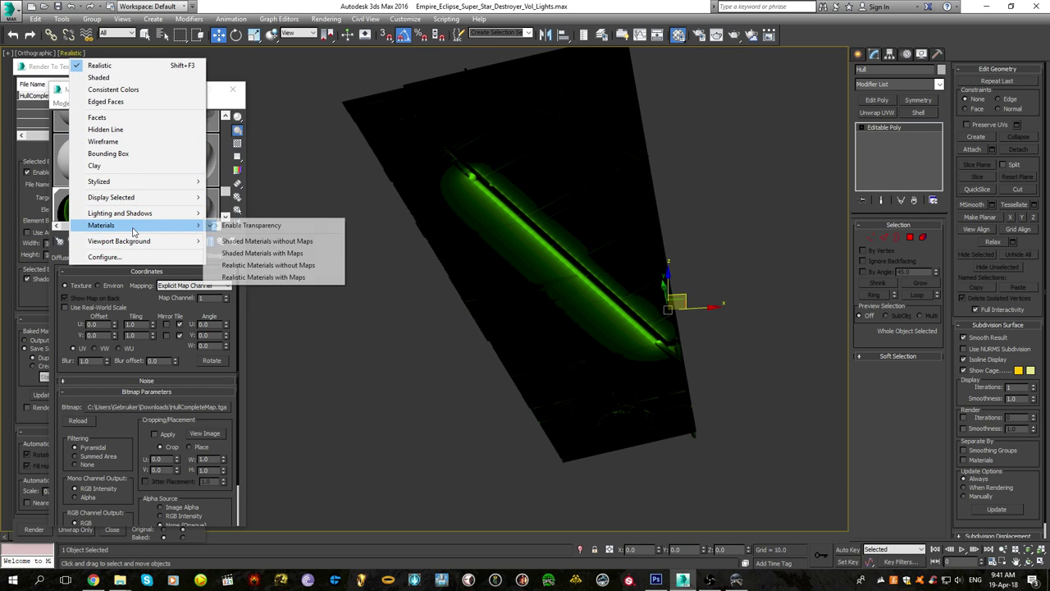
pyautogui.click(104, 256)
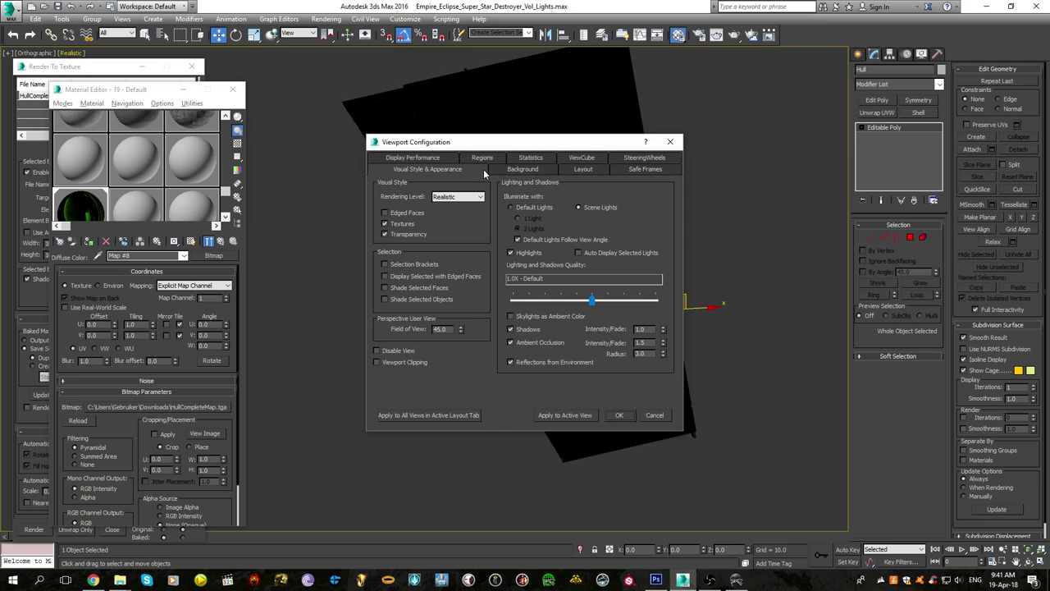
pyautogui.click(517, 169)
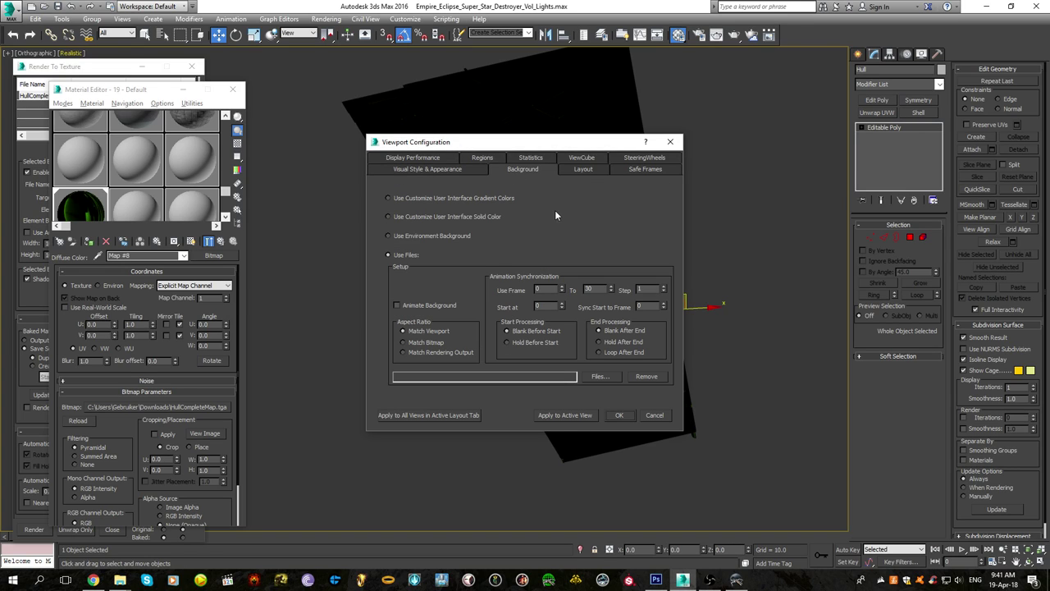
pyautogui.click(579, 170)
pyautogui.click(631, 170)
pyautogui.click(638, 159)
pyautogui.click(584, 169)
pyautogui.click(525, 170)
pyautogui.click(483, 170)
pyautogui.click(448, 170)
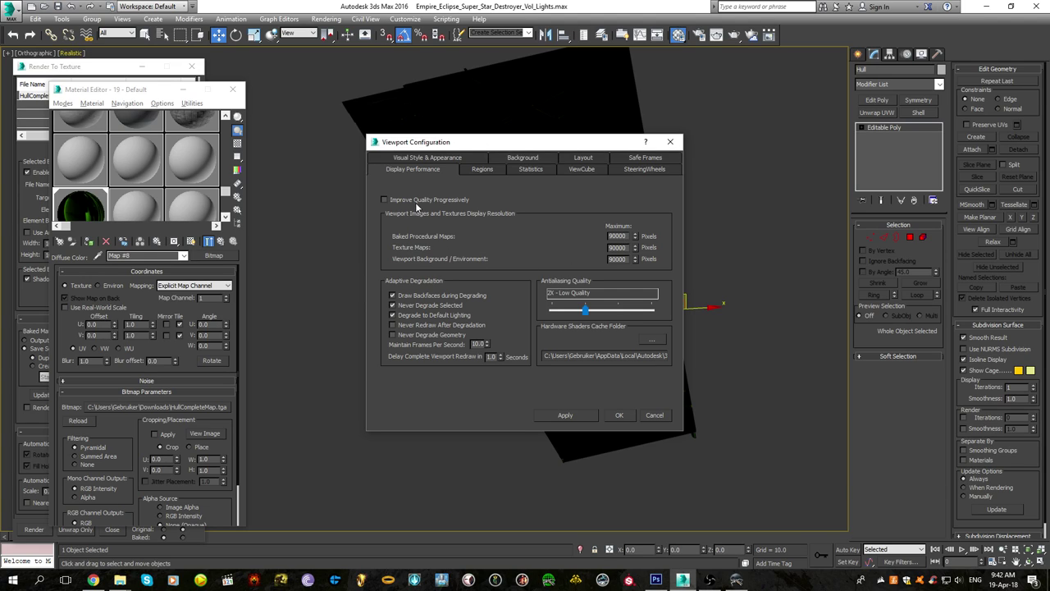
pyautogui.click(589, 415)
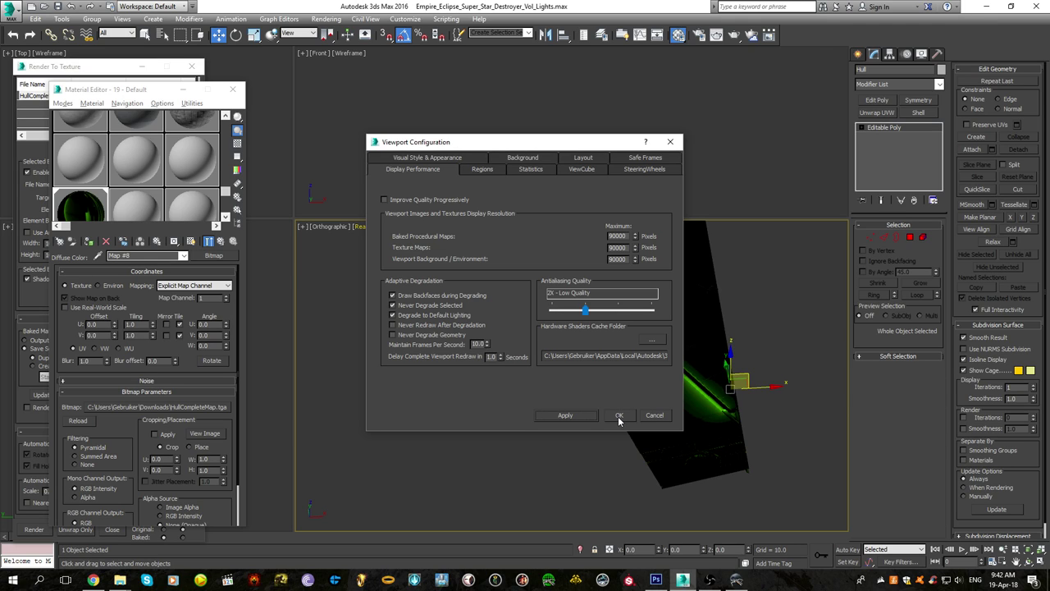
pyautogui.click(618, 416)
# Examine the baked green glow along the hull's trench, both up close and from other angles
pyautogui.moveTo(681, 411); pyautogui.dragTo(558, 379, button='middle')
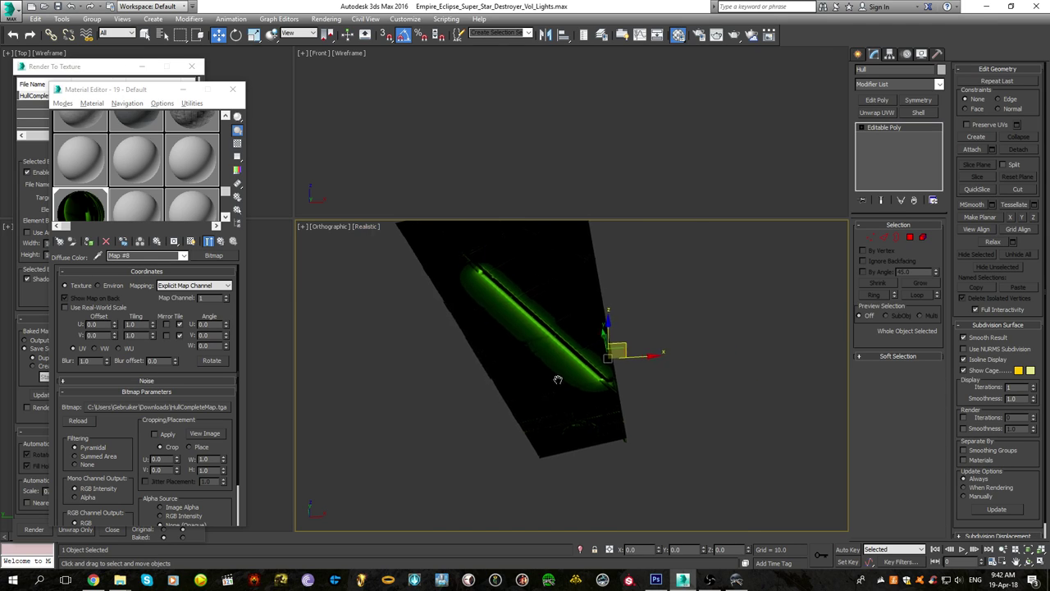
pyautogui.scroll(3, 559, 379)
pyautogui.scroll(-3, 513, 343)
pyautogui.moveTo(477, 263); pyautogui.dragTo(603, 385, button='middle')
pyautogui.scroll(3, 670, 368)
pyautogui.moveTo(670, 368); pyautogui.dragTo(580, 332, button='middle')
pyautogui.press('F4')
pyautogui.press('F4')
pyautogui.moveTo(435, 361); pyautogui.dragTo(634, 406, button='middle')
pyautogui.scroll(2, 634, 406)
pyautogui.scroll(-3, 634, 406)
pyautogui.keyDown('alt'); pyautogui.moveTo(506, 410); pyautogui.dragTo(522, 392, button='middle'); pyautogui.keyUp('alt')
pyautogui.scroll(-3, 522, 392)
pyautogui.scroll(7, 521, 394)
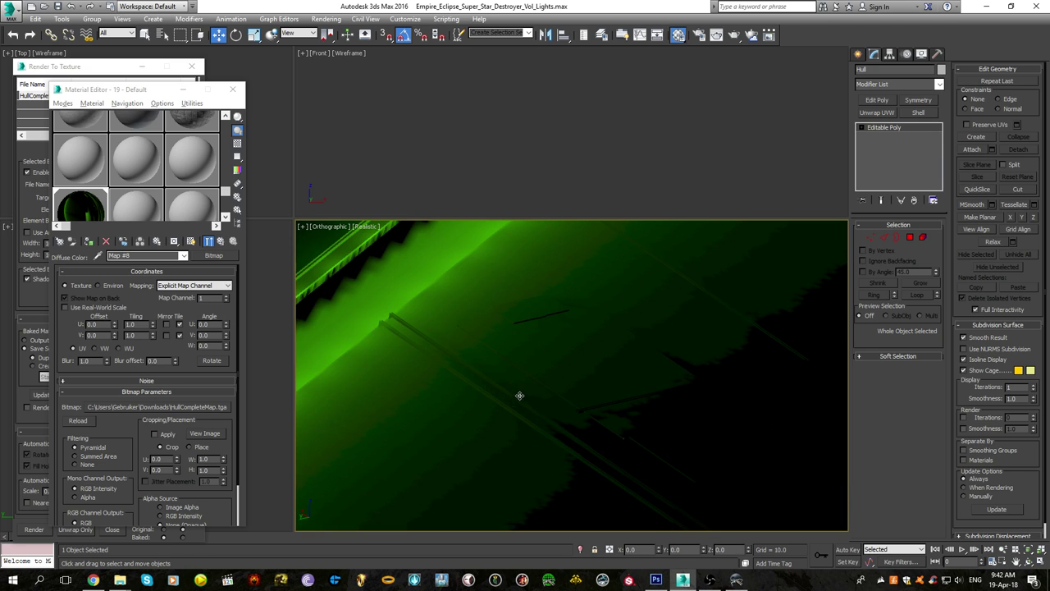
pyautogui.scroll(-5, 553, 349)
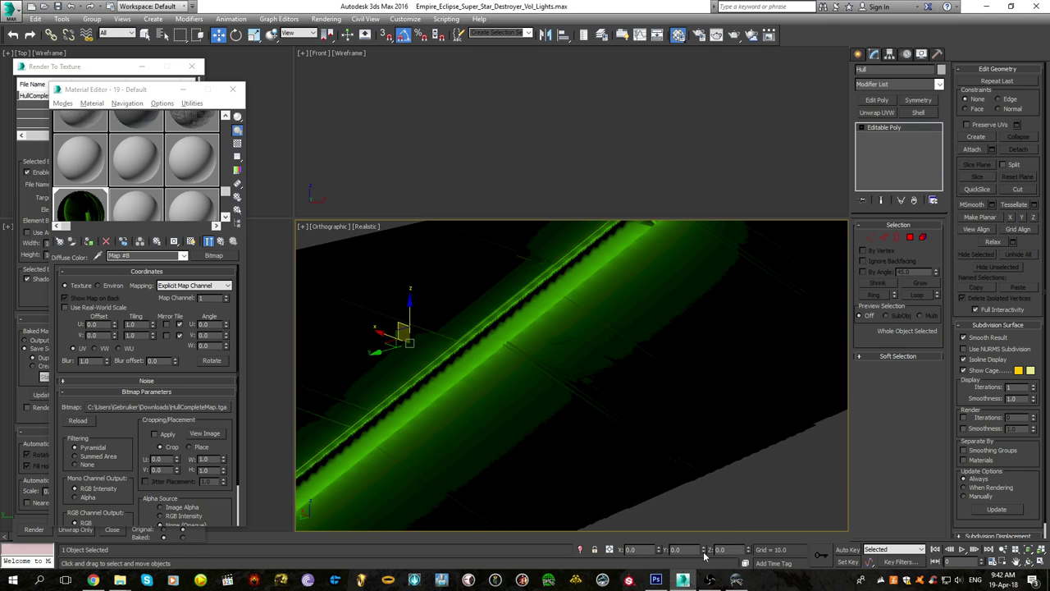
# Switch to Photoshop and examine the green glow areas and their edges in HullCompleteMap.tga up close
pyautogui.click(657, 580)
pyautogui.keyDown('alt'); pyautogui.scroll(19, 389, 227); pyautogui.keyUp('alt')
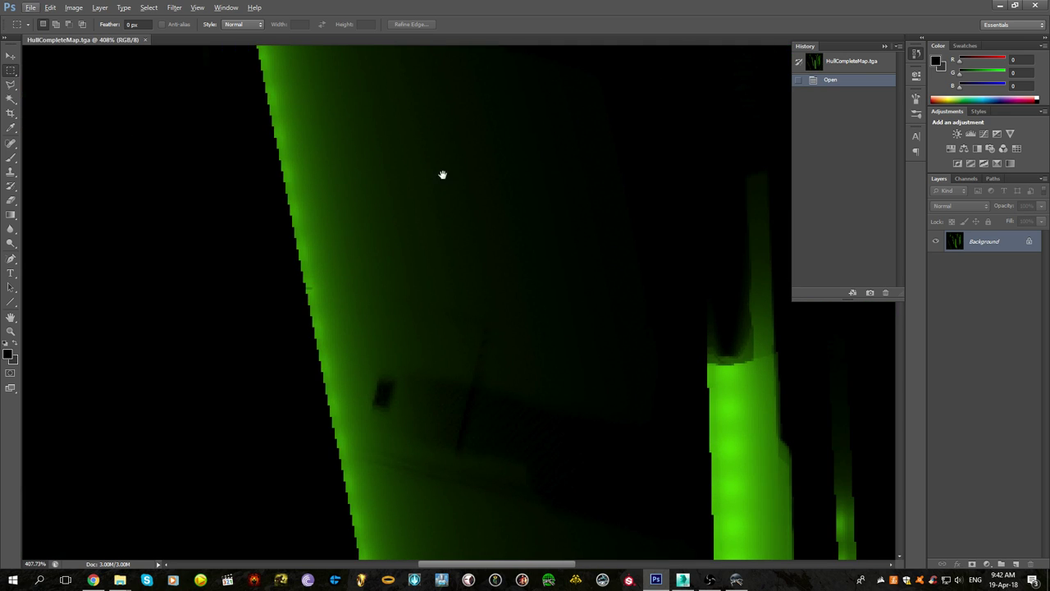
pyautogui.moveTo(443, 176); pyautogui.dragTo(503, 453)
pyautogui.moveTo(297, 130); pyautogui.dragTo(516, 410)
pyautogui.keyDown('alt'); pyautogui.scroll(-9, 510, 407); pyautogui.keyUp('alt')
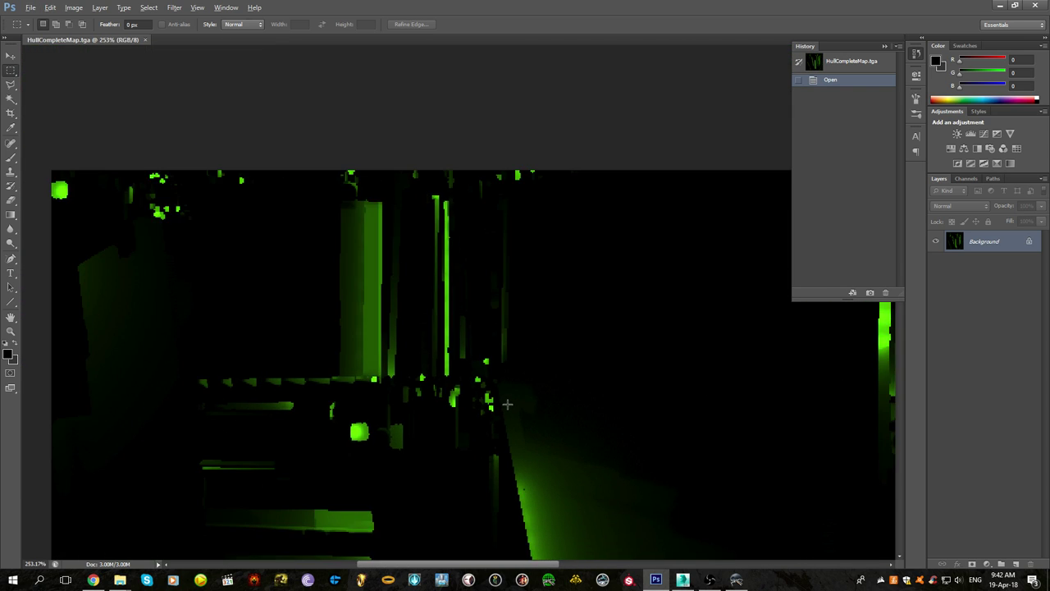
pyautogui.moveTo(637, 380); pyautogui.dragTo(467, 280)
pyautogui.moveTo(388, 155); pyautogui.dragTo(487, 284)
pyautogui.hotkey('ctrl', 'd')
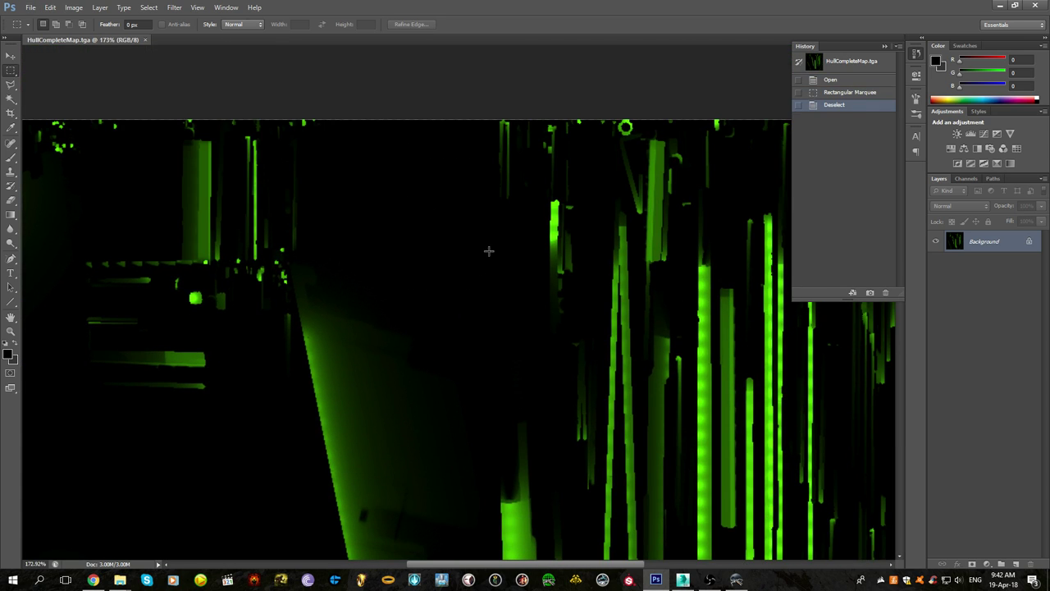
pyautogui.keyDown('alt'); pyautogui.scroll(-9, 496, 260); pyautogui.keyUp('alt')
pyautogui.keyDown('alt'); pyautogui.scroll(6, 498, 263); pyautogui.keyUp('alt')
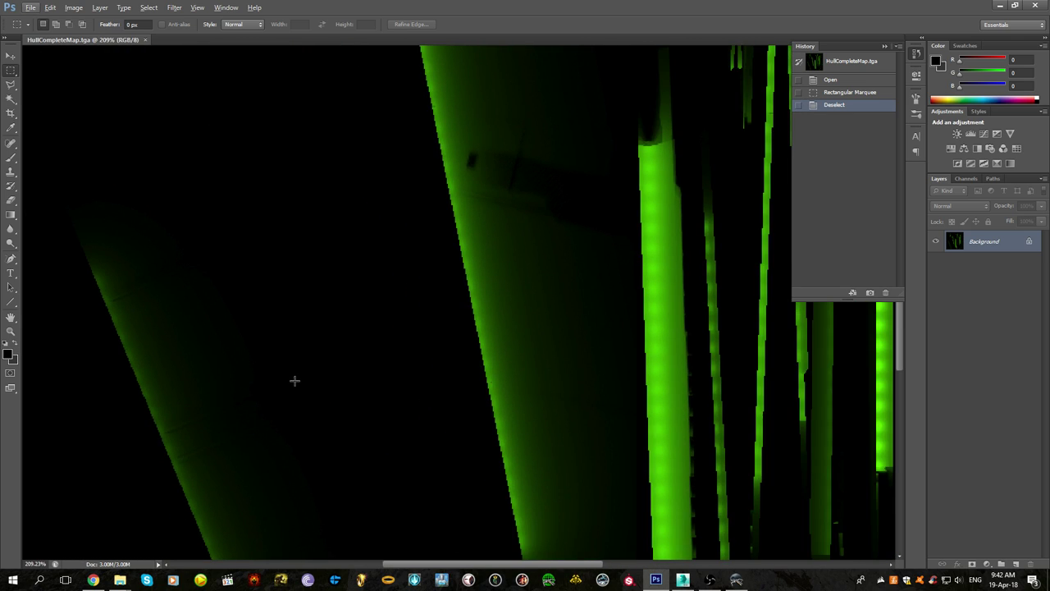
pyautogui.moveTo(295, 381); pyautogui.dragTo(377, 175)
pyautogui.keyDown('alt'); pyautogui.scroll(8, 302, 231); pyautogui.keyUp('alt')
pyautogui.keyDown('alt'); pyautogui.scroll(4, 368, 172); pyautogui.keyUp('alt')
pyautogui.keyDown('alt'); pyautogui.scroll(-6, 372, 172); pyautogui.keyUp('alt')
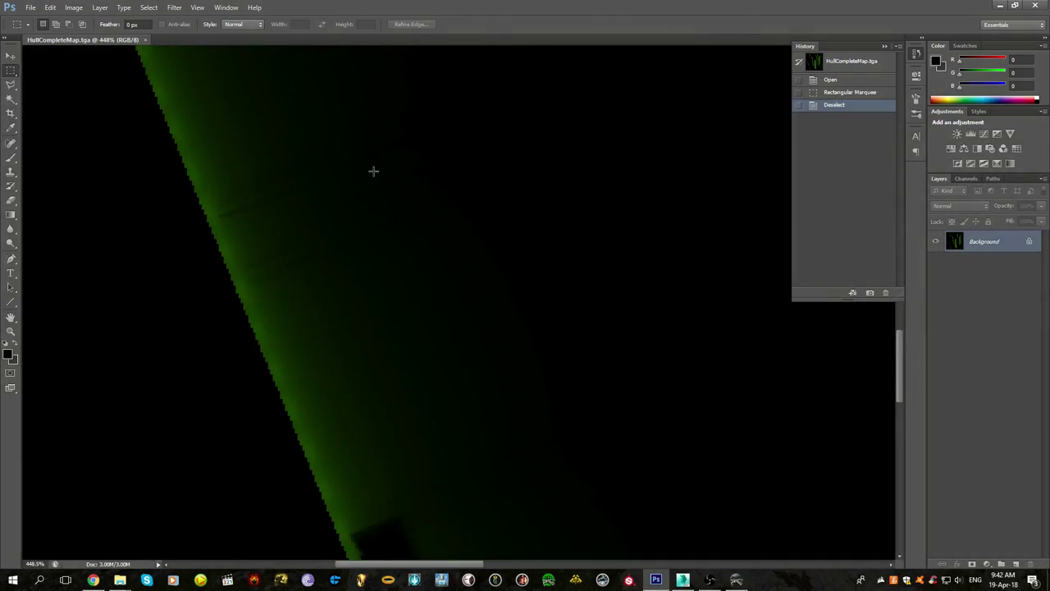
# Select the upper part of the dim green glow strip with a rectangular marquee
pyautogui.moveTo(474, 123); pyautogui.dragTo(485, 354)
pyautogui.moveTo(520, 244); pyautogui.dragTo(404, 468)
pyautogui.click(468, 365)
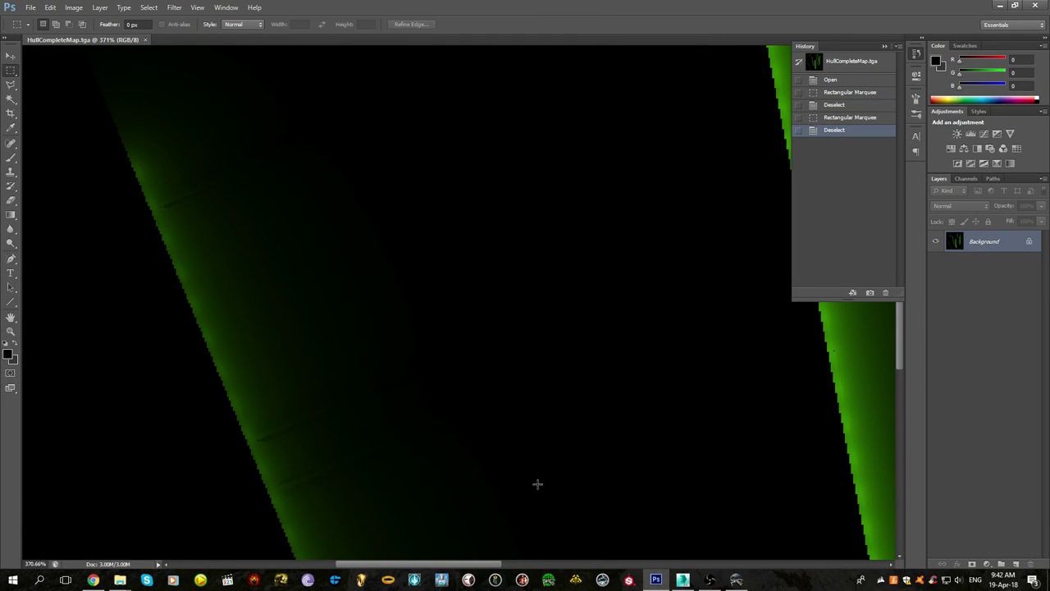
pyautogui.moveTo(461, 140); pyautogui.dragTo(89, 504)
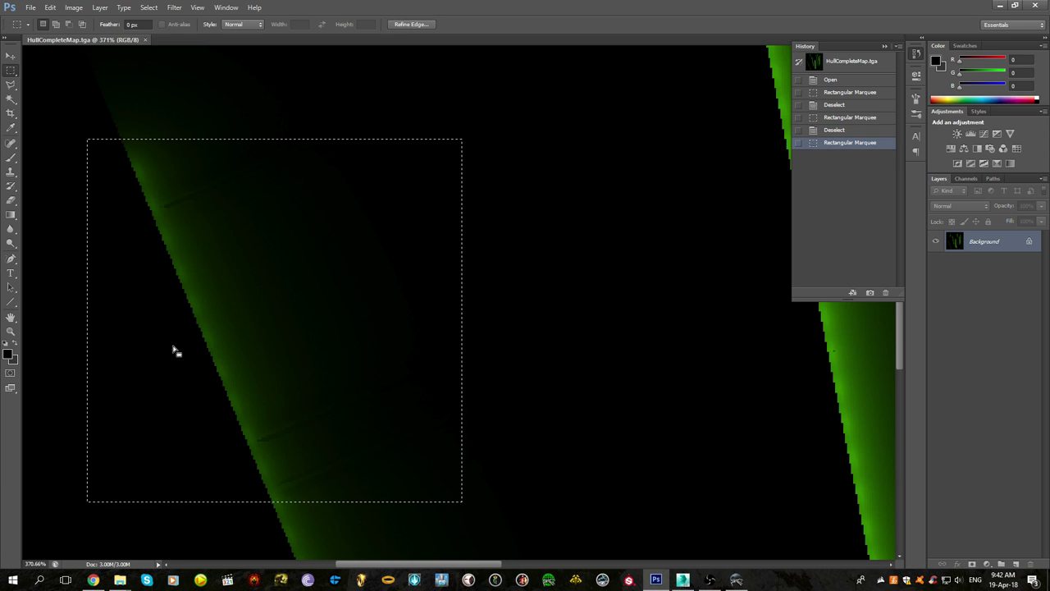
# Clear the marquee, outline the dim green glow strip with a larger rectangular marquee, and deselect it
pyautogui.click(176, 352)
pyautogui.moveTo(399, 121); pyautogui.dragTo(25, 484)
pyautogui.click(367, 390)
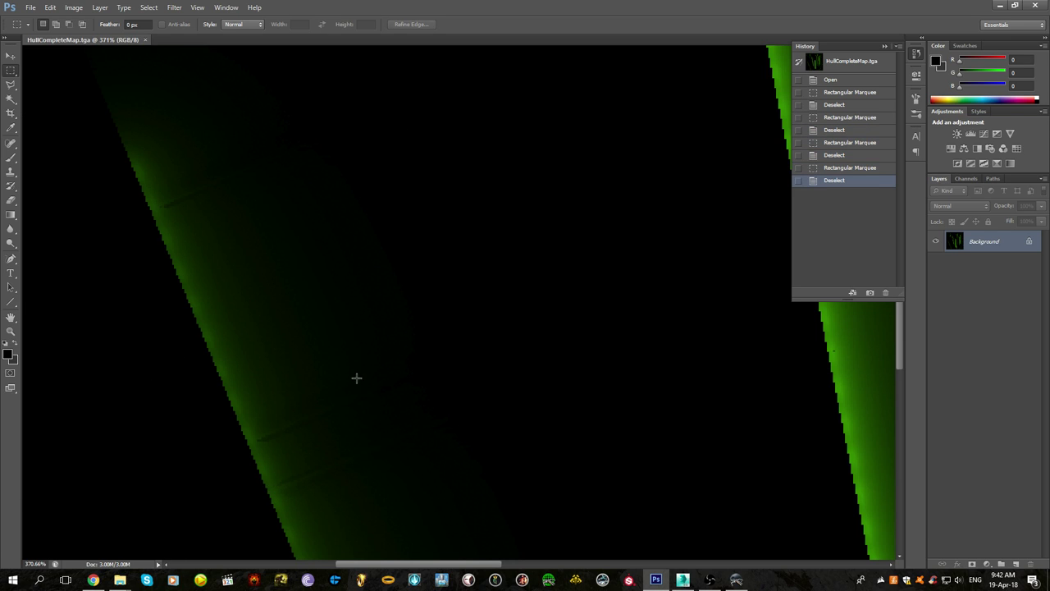
# Switch to 3ds Max and compare the glow's edges on the hull up close with the texture in Photoshop
pyautogui.click(683, 580)
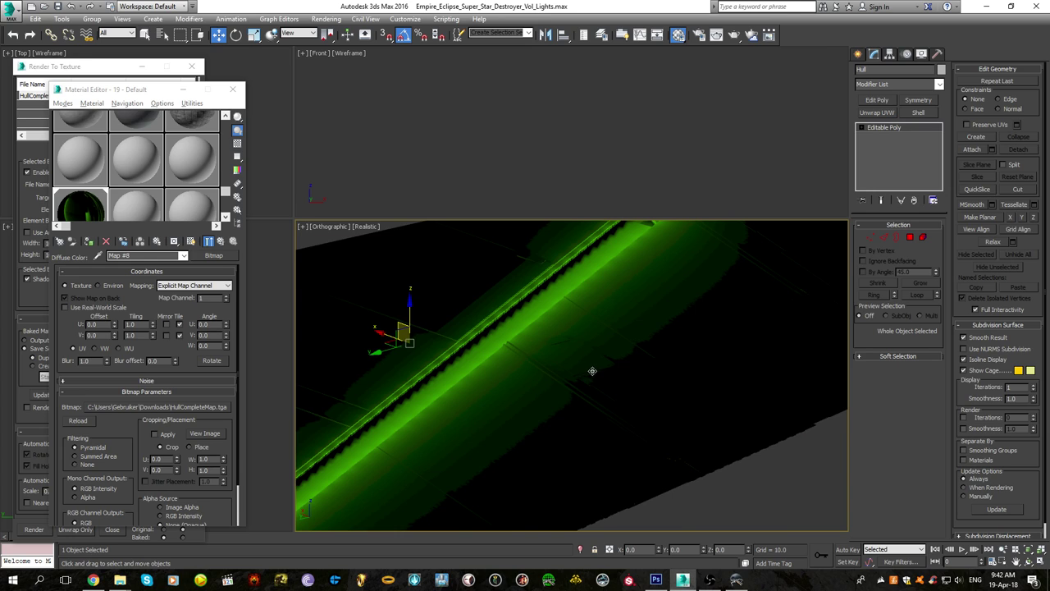
pyautogui.keyDown('alt'); pyautogui.moveTo(671, 381); pyautogui.dragTo(520, 281, button='middle'); pyautogui.keyUp('alt')
pyautogui.scroll(6, 521, 283)
pyautogui.keyDown('alt'); pyautogui.moveTo(583, 257); pyautogui.dragTo(595, 380, button='middle'); pyautogui.keyUp('alt')
pyautogui.scroll(2, 596, 380)
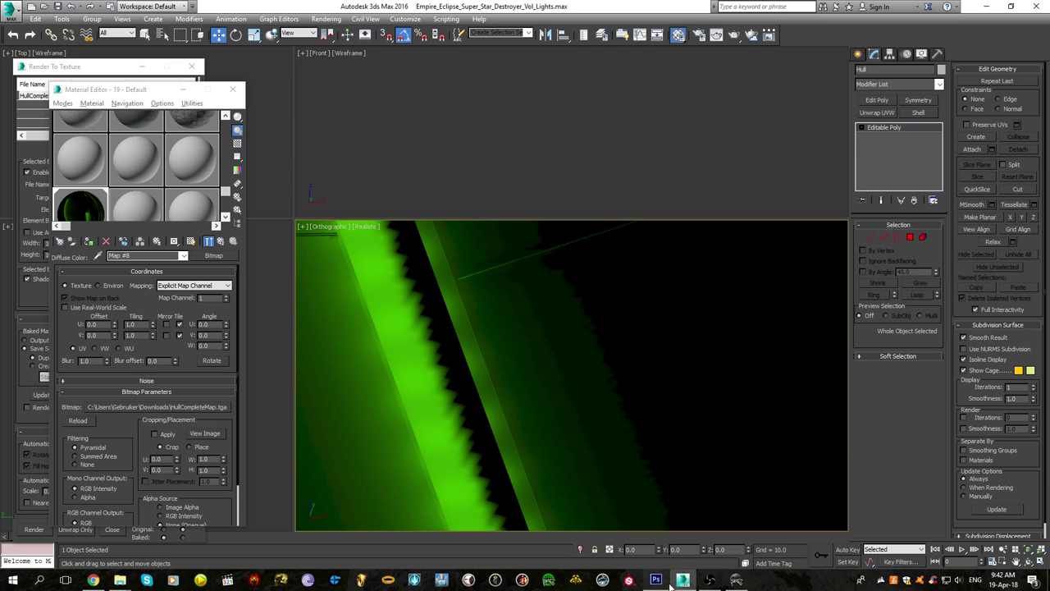
pyautogui.click(656, 580)
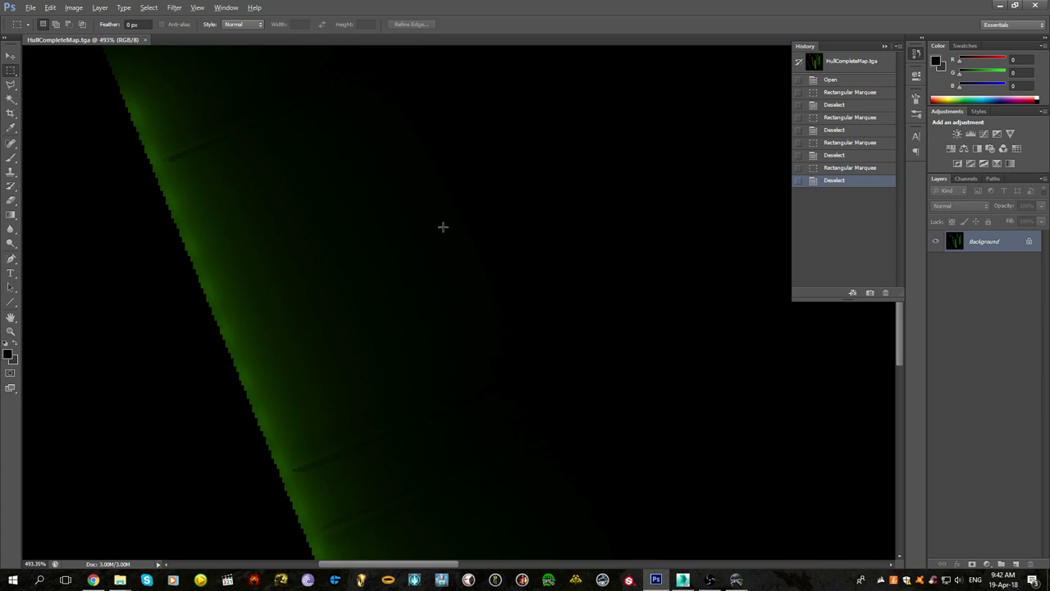
pyautogui.click(656, 579)
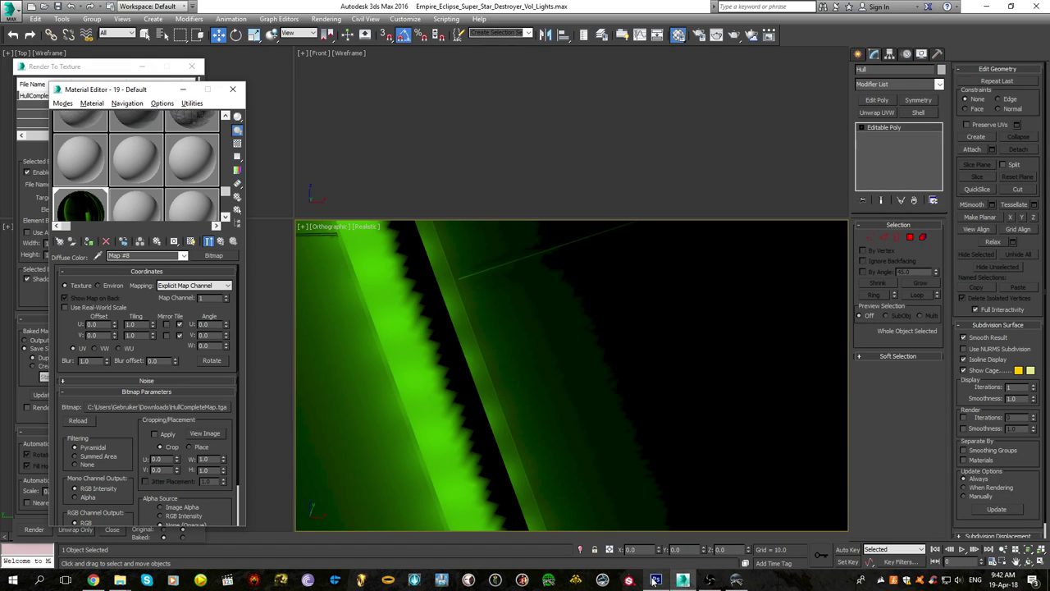
pyautogui.click(656, 580)
pyautogui.click(656, 580)
# Apply the Visual Style & Appearance settings in Viewport Configuration to the active orthographic view
pyautogui.click(361, 226)
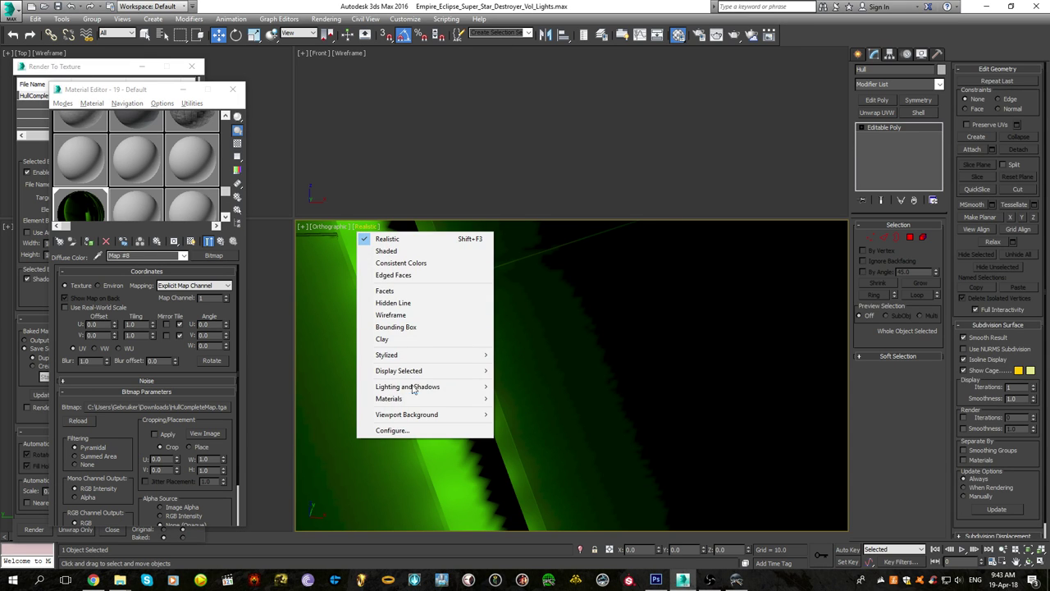
pyautogui.click(415, 431)
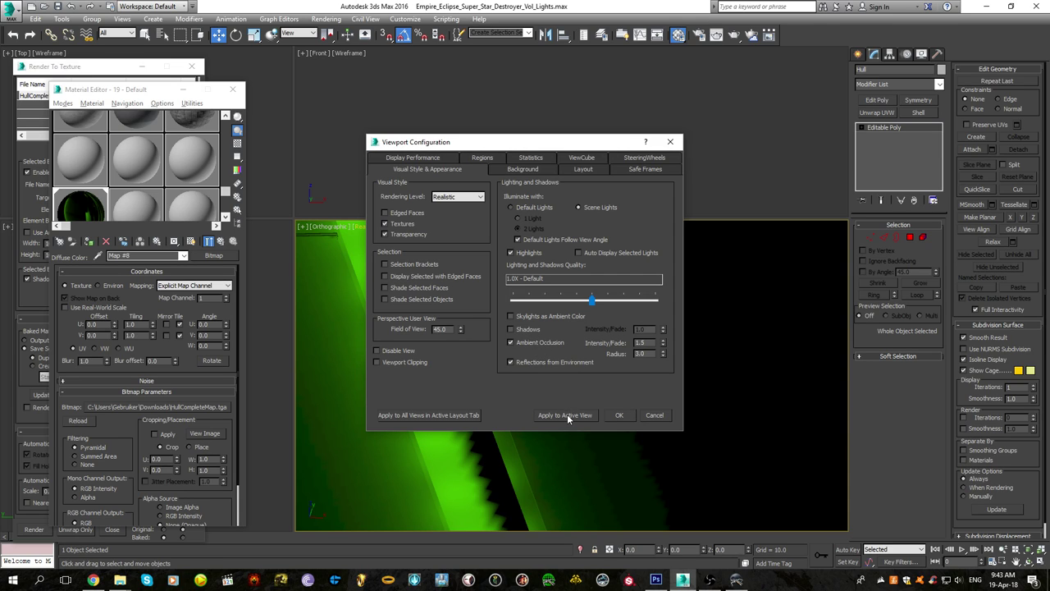
pyautogui.click(566, 416)
pyautogui.click(619, 415)
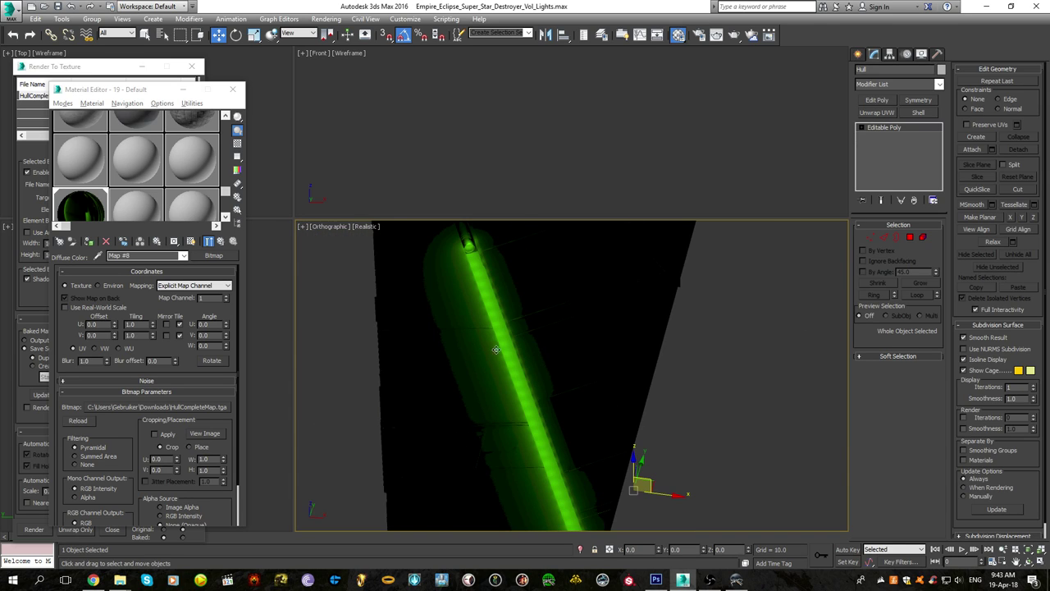
# Maximize the orthographic viewport and examine the baked green glow along the hull's trench and at its ends
pyautogui.hotkey('alt', 'w')
pyautogui.moveTo(483, 334); pyautogui.dragTo(612, 388, button='middle')
pyautogui.scroll(2, 611, 390)
pyautogui.scroll(-3, 612, 390)
pyautogui.moveTo(550, 287); pyautogui.dragTo(548, 309, button='middle')
pyautogui.scroll(3, 543, 306)
pyautogui.moveTo(594, 428); pyautogui.dragTo(492, 267, button='middle')
pyautogui.scroll(-3, 499, 300)
pyautogui.moveTo(588, 397); pyautogui.dragTo(525, 293, button='middle')
pyautogui.click(643, 385)
pyautogui.scroll(3, 534, 350)
pyautogui.keyDown('alt'); pyautogui.moveTo(534, 349); pyautogui.dragTo(502, 460, button='middle'); pyautogui.keyUp('alt')
pyautogui.scroll(2, 559, 387)
pyautogui.keyDown('alt'); pyautogui.moveTo(561, 387); pyautogui.dragTo(534, 328, button='middle'); pyautogui.keyUp('alt')
pyautogui.scroll(1, 567, 309)
pyautogui.scroll(1, 534, 328)
pyautogui.click(580, 344)
pyautogui.scroll(-3, 580, 344)
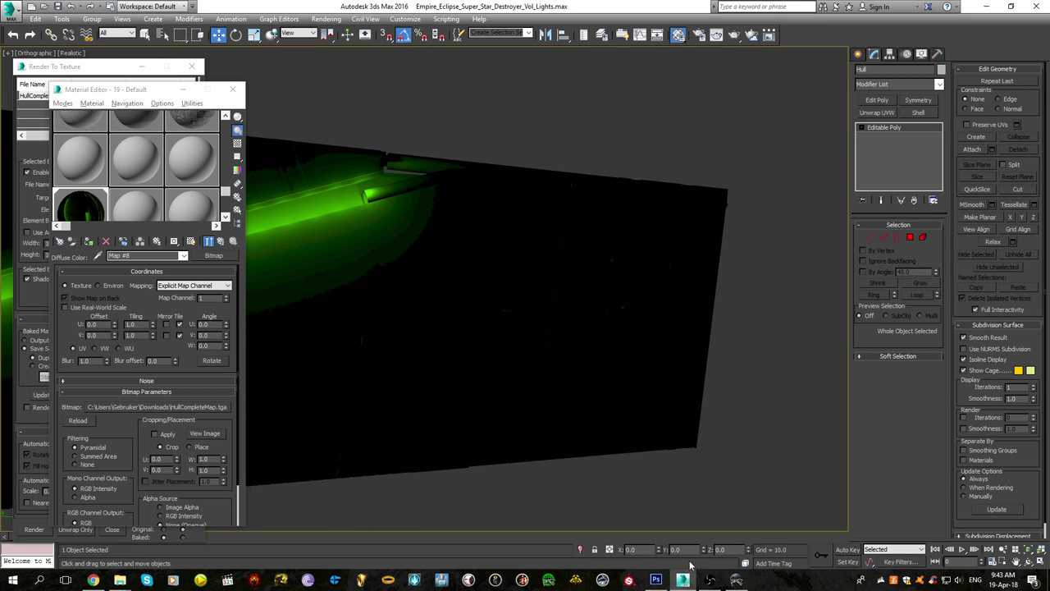
# Add an Unwrap UVW modifier to the hull, view its layout in the UV Editor, and convert the hull to Editable Poly
pyautogui.click(877, 113)
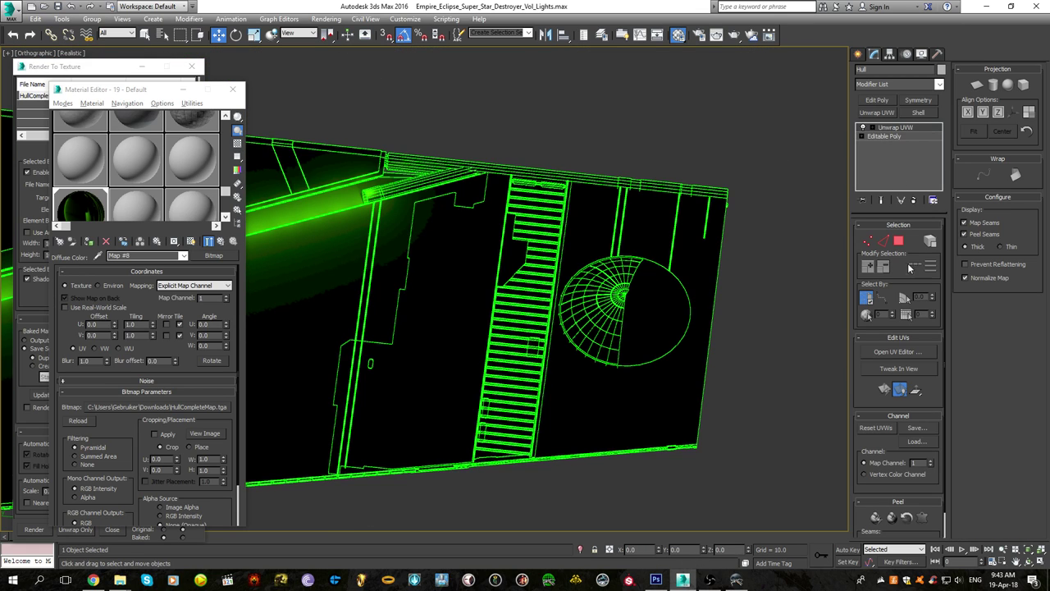
pyautogui.click(898, 351)
pyautogui.moveTo(512, 280); pyautogui.dragTo(632, 312, button='middle')
pyautogui.rightClick(605, 254)
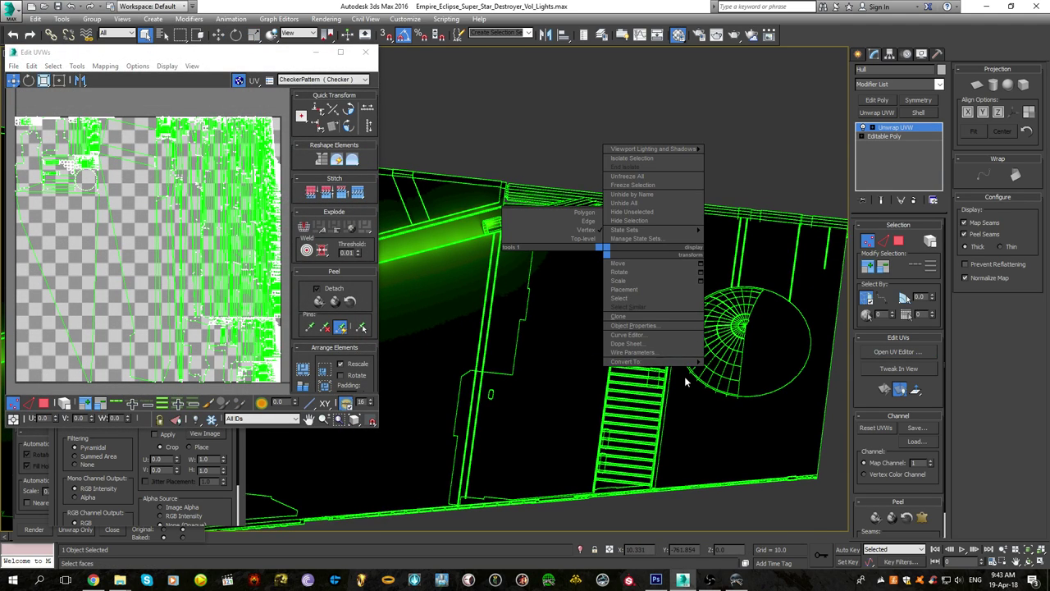
pyautogui.moveTo(687, 361)
pyautogui.click(732, 370)
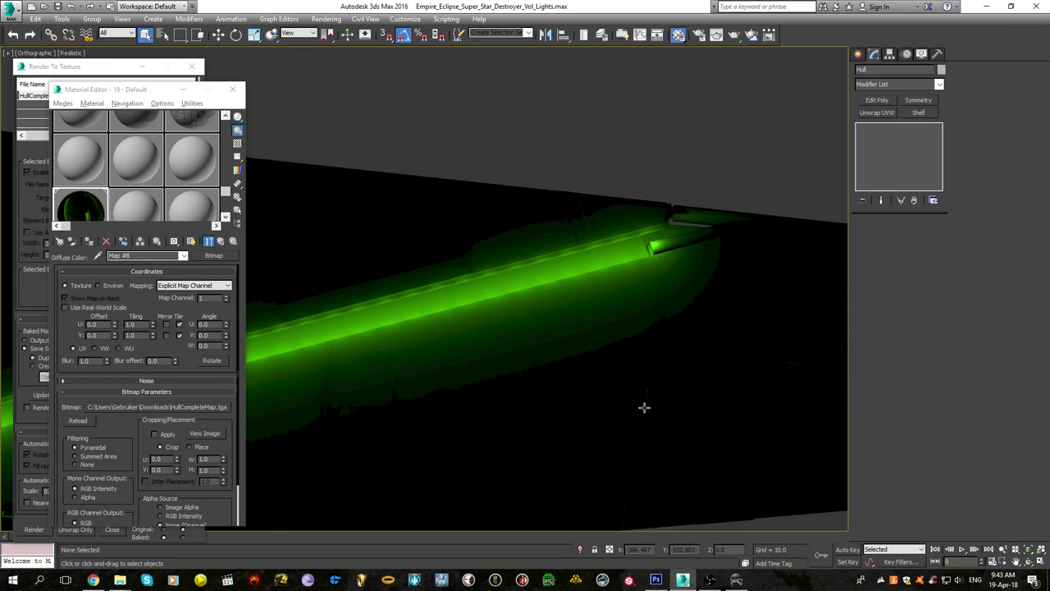
# Switch to Photoshop, look over the hull texture at a smaller zoom, and return to 3ds Max
pyautogui.click(650, 584)
pyautogui.keyDown('alt'); pyautogui.scroll(-8, 437, 315); pyautogui.keyUp('alt')
pyautogui.click(1000, 5)
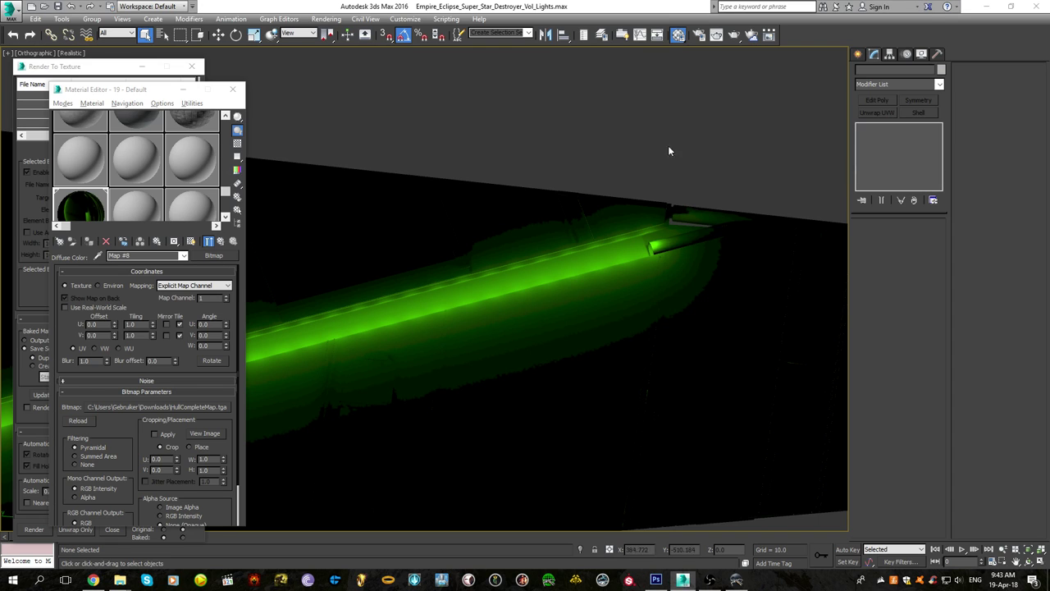
# Select the hull and close the Material Editor
pyautogui.keyDown('alt'); pyautogui.moveTo(501, 255); pyautogui.dragTo(492, 290, button='middle'); pyautogui.keyUp('alt')
pyautogui.scroll(-5, 493, 290)
pyautogui.click(485, 286)
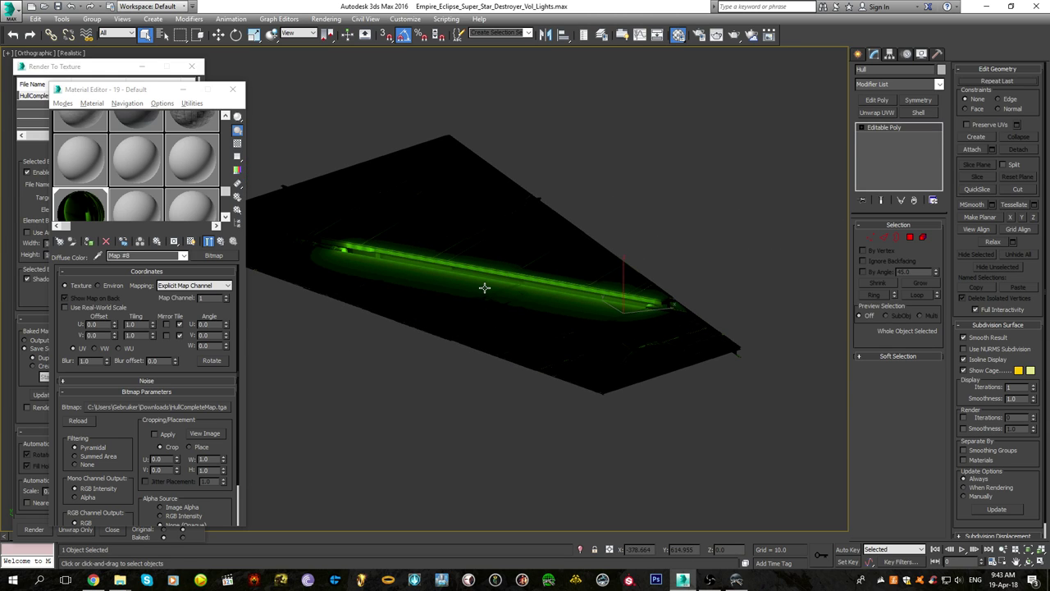
pyautogui.click(233, 89)
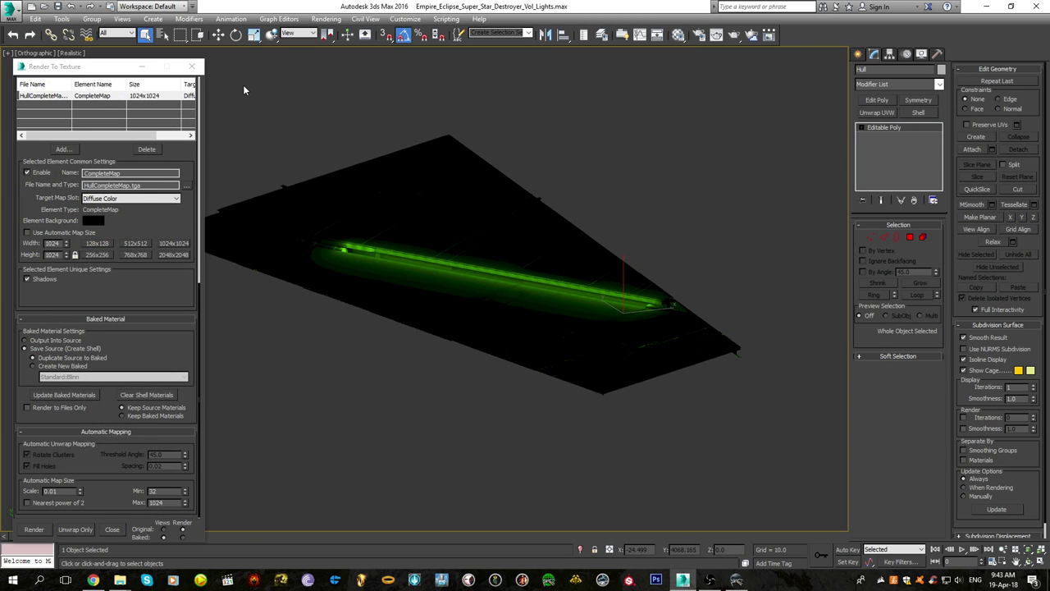
# Undo the hull's conversion to Editable Poly and the added Unwrap UVW modifier
pyautogui.hotkey('ctrl', 'u')
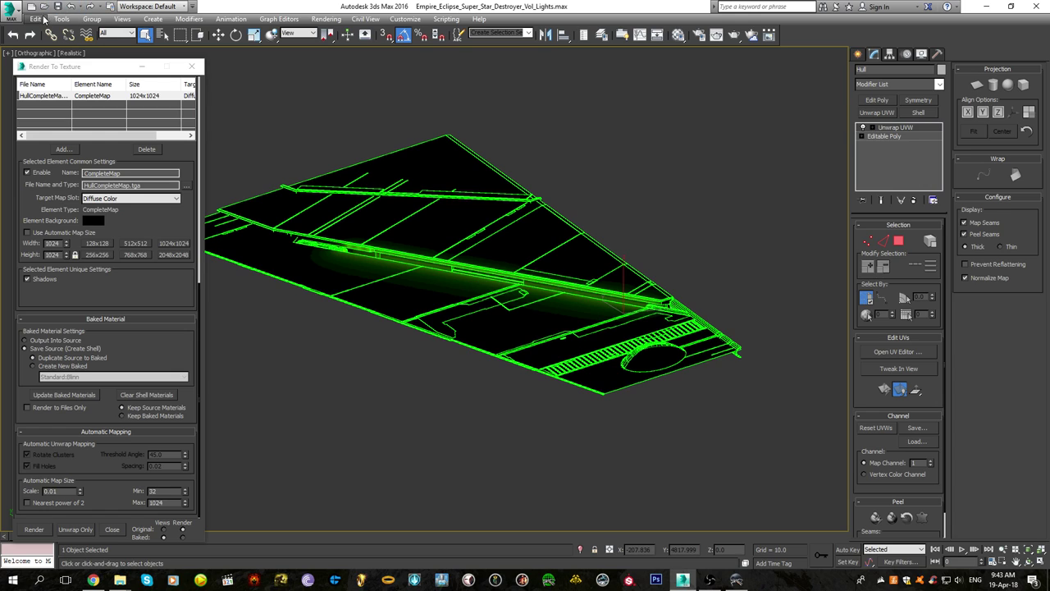
pyautogui.click(35, 19)
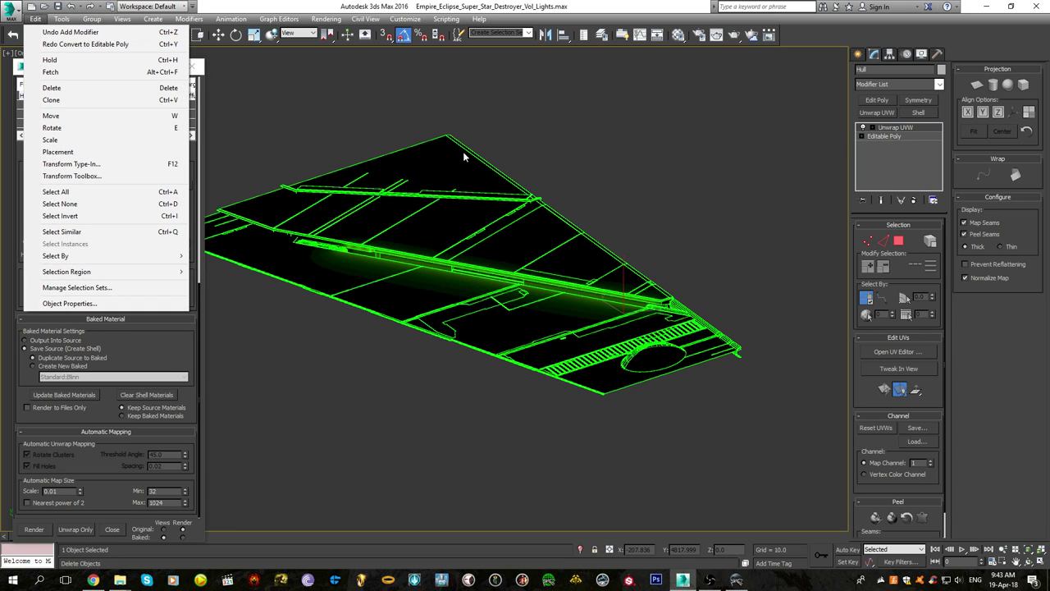
pyautogui.click(451, 130)
pyautogui.hotkey('ctrl', 'z')
pyautogui.hotkey('ctrl', 'z')
pyautogui.hotkey('ctrl', 'z')
pyautogui.click(544, 293)
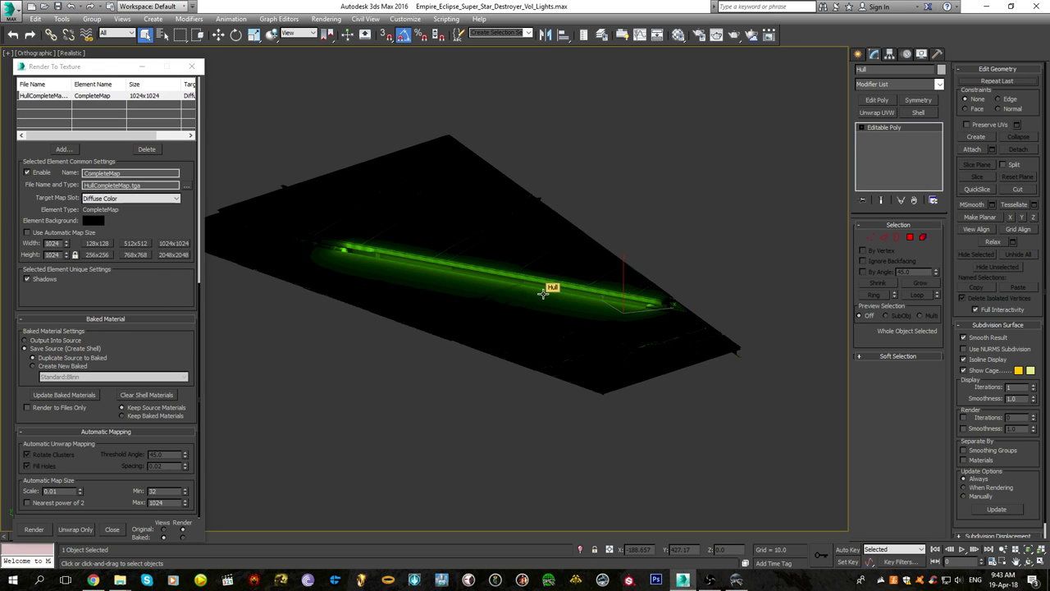
# Undo the baked material's assignment to the hull and the deletion of the trench's omni lights
pyautogui.hotkey('ctrl', 'l')
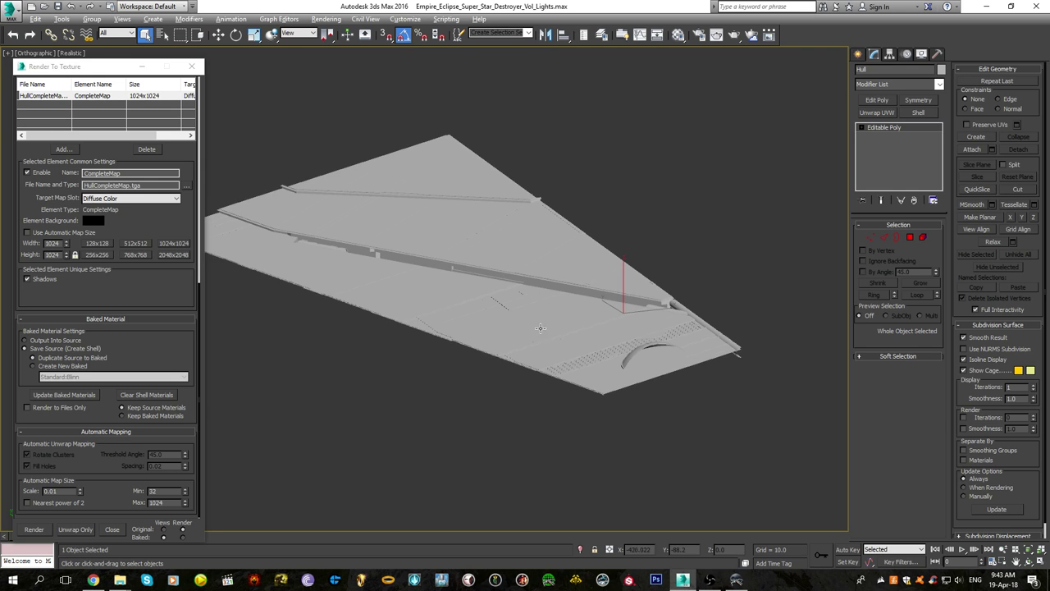
pyautogui.keyDown('alt'); pyautogui.moveTo(538, 298); pyautogui.dragTo(518, 349, button='middle'); pyautogui.keyUp('alt')
pyautogui.hotkey('ctrl', 'z')
pyautogui.hotkey('ctrl', 'z')
pyautogui.click(653, 318)
pyautogui.scroll(5, 522, 384)
pyautogui.click(446, 342)
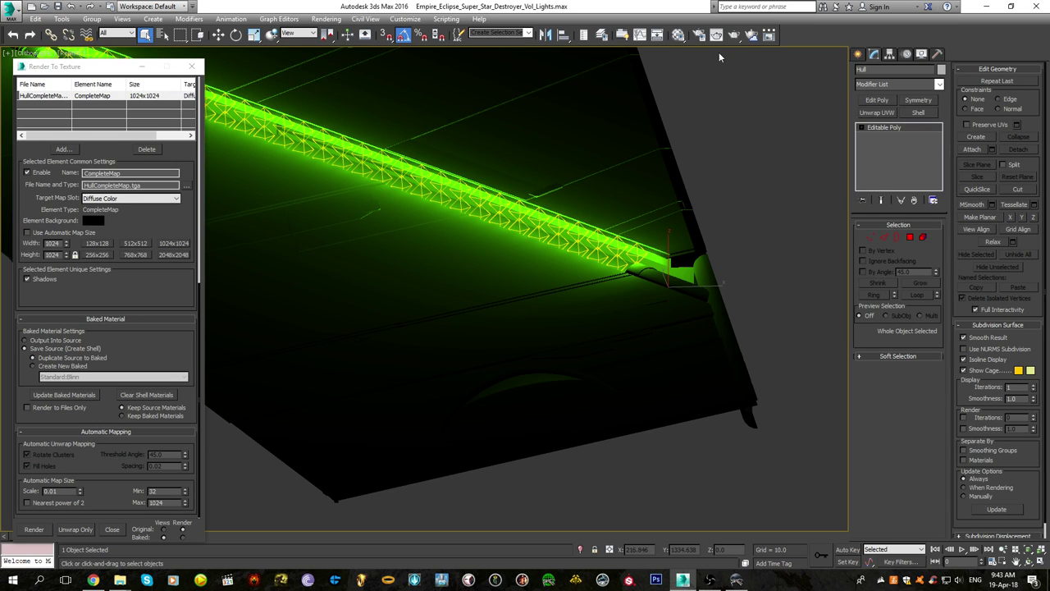
# Check the material slots in the Material Editor, including 21 - Default, and close the editor
pyautogui.click(685, 35)
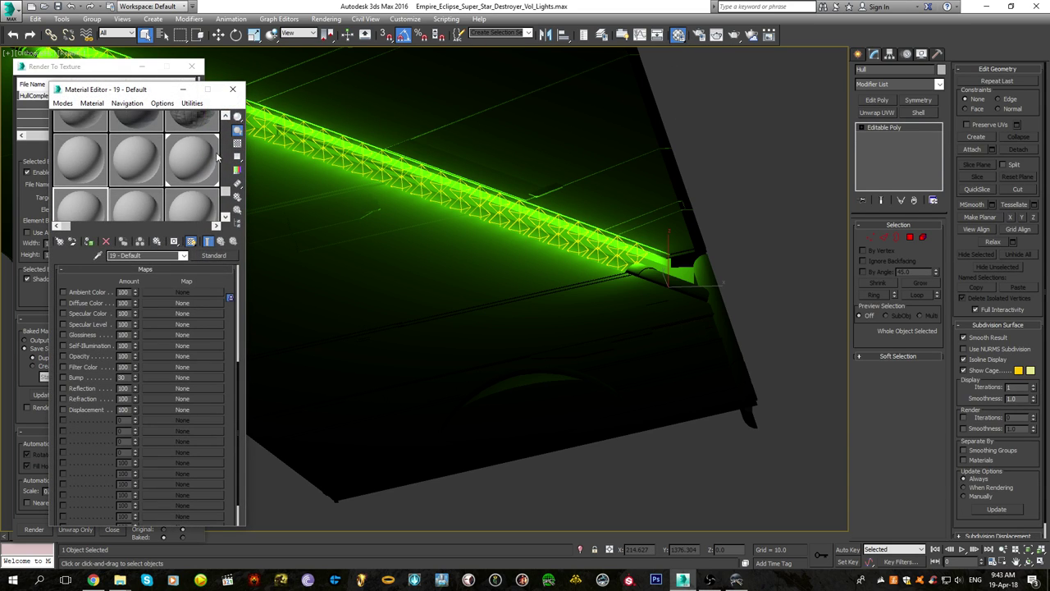
pyautogui.click(201, 201)
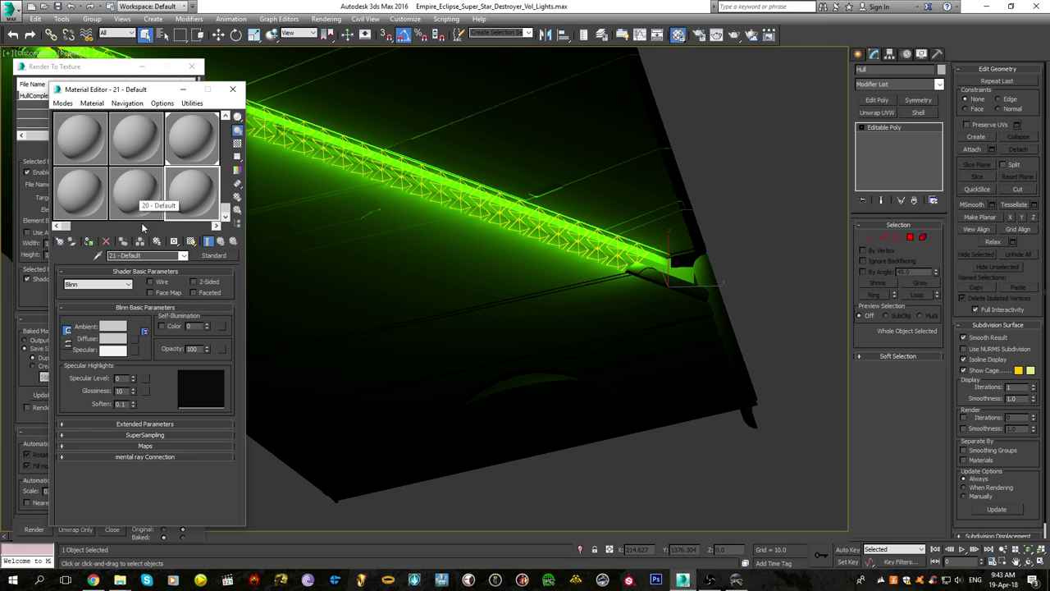
pyautogui.moveTo(295, 177); pyautogui.dragTo(359, 253, button='middle')
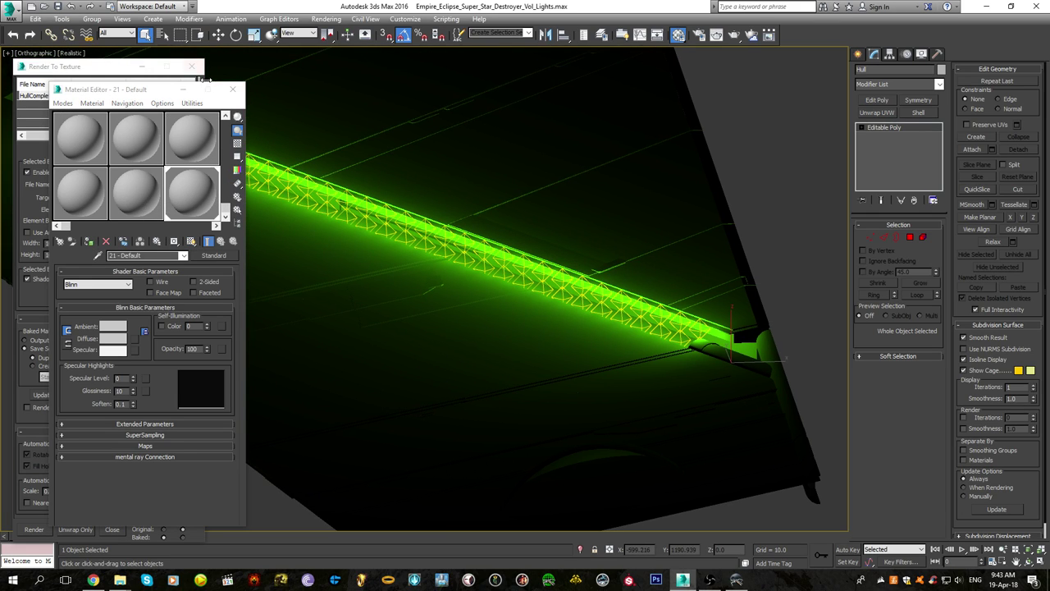
pyautogui.click(233, 90)
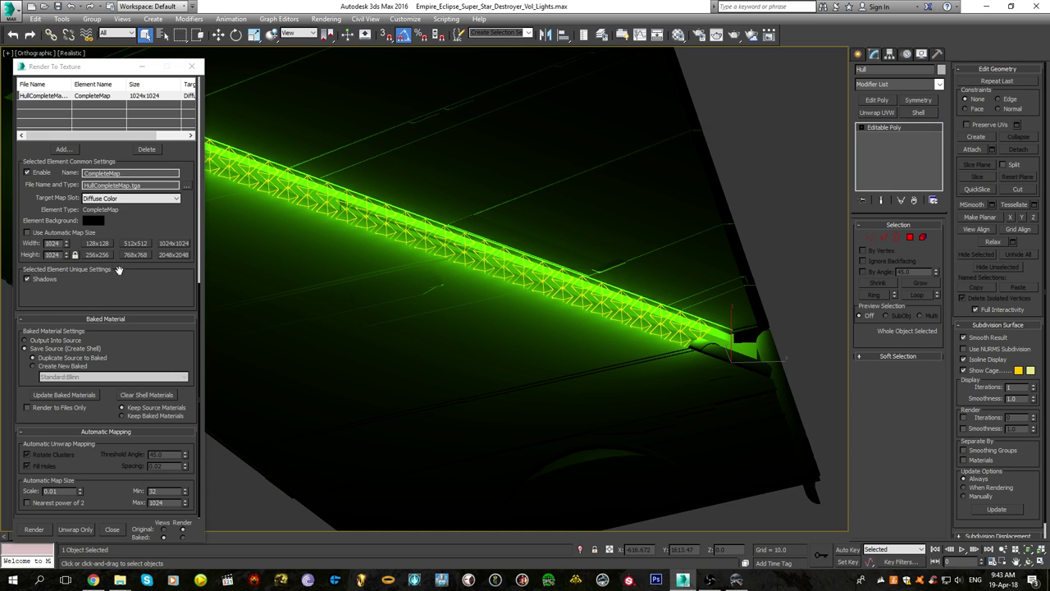
# Bake the hull's CompleteMap at 2048x2048, overwriting HullCompleteMap.tga, and close the rendered texture window
pyautogui.click(163, 259)
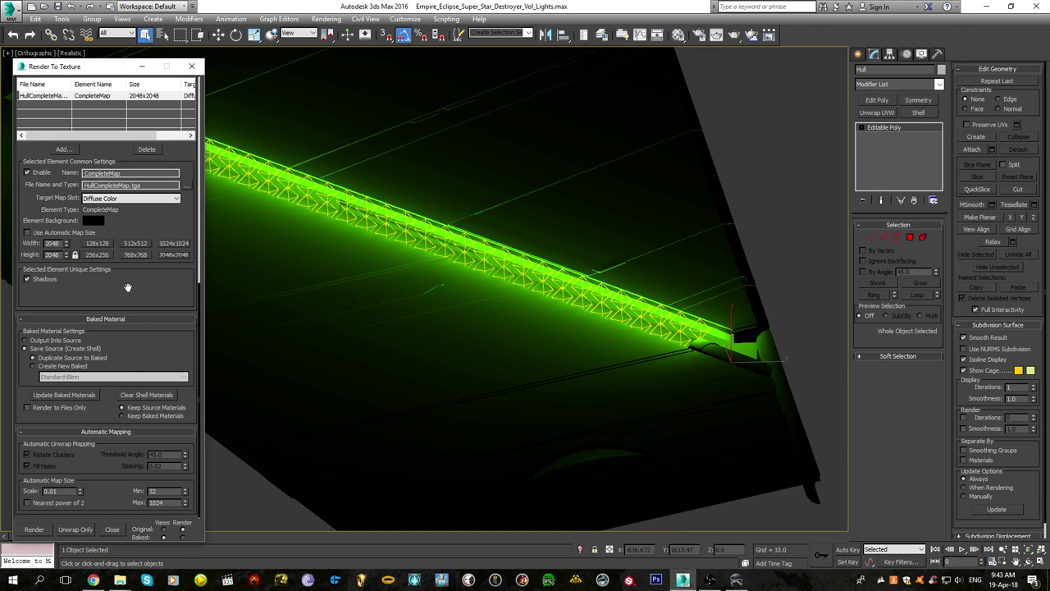
pyautogui.click(35, 529)
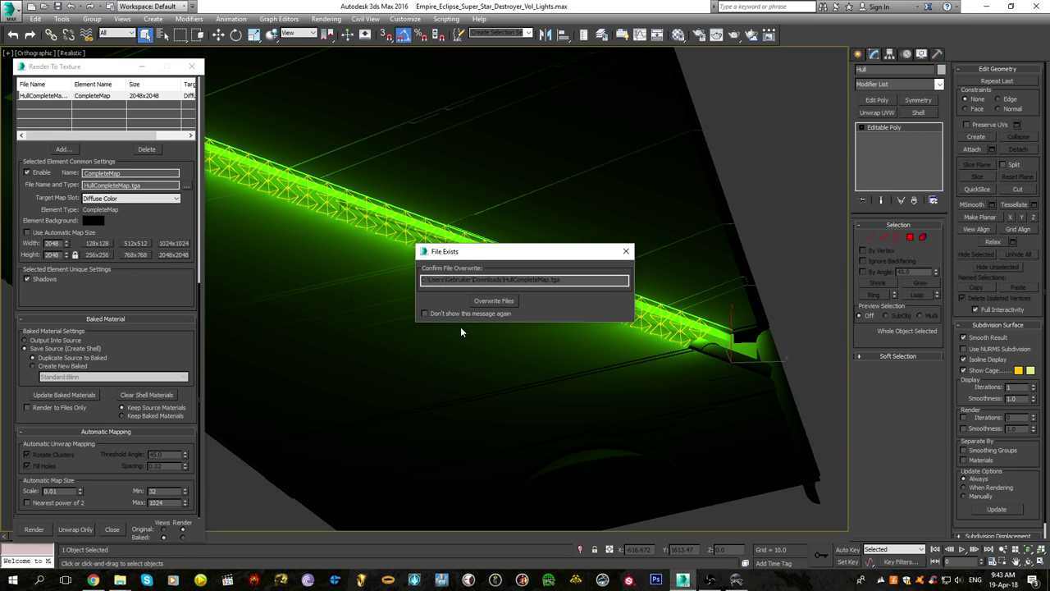
pyautogui.click(492, 301)
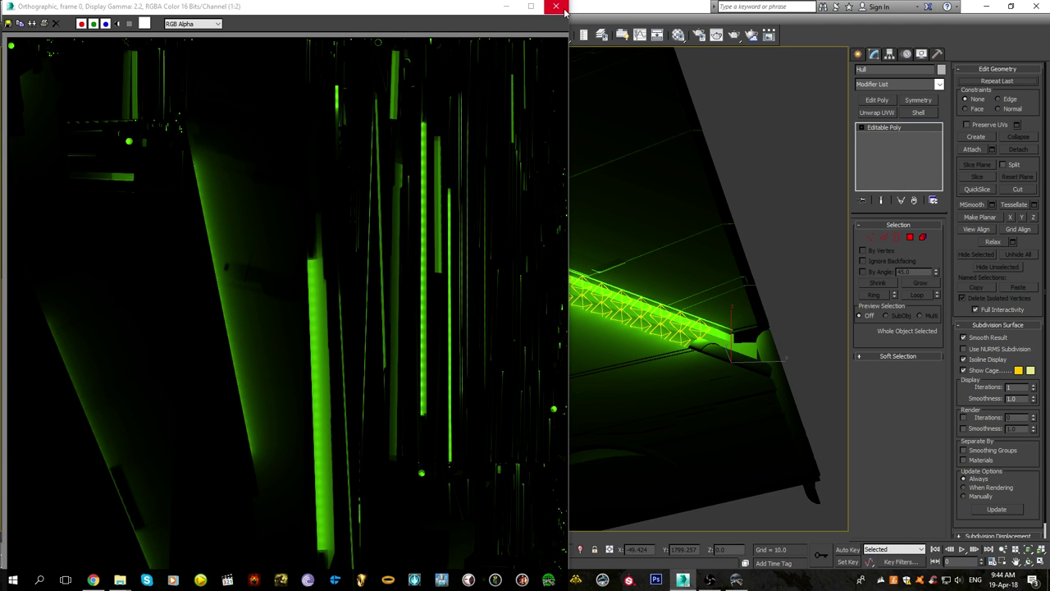
pyautogui.keyDown('alt'); pyautogui.moveTo(624, 280); pyautogui.dragTo(712, 334, button='middle'); pyautogui.keyUp('alt')
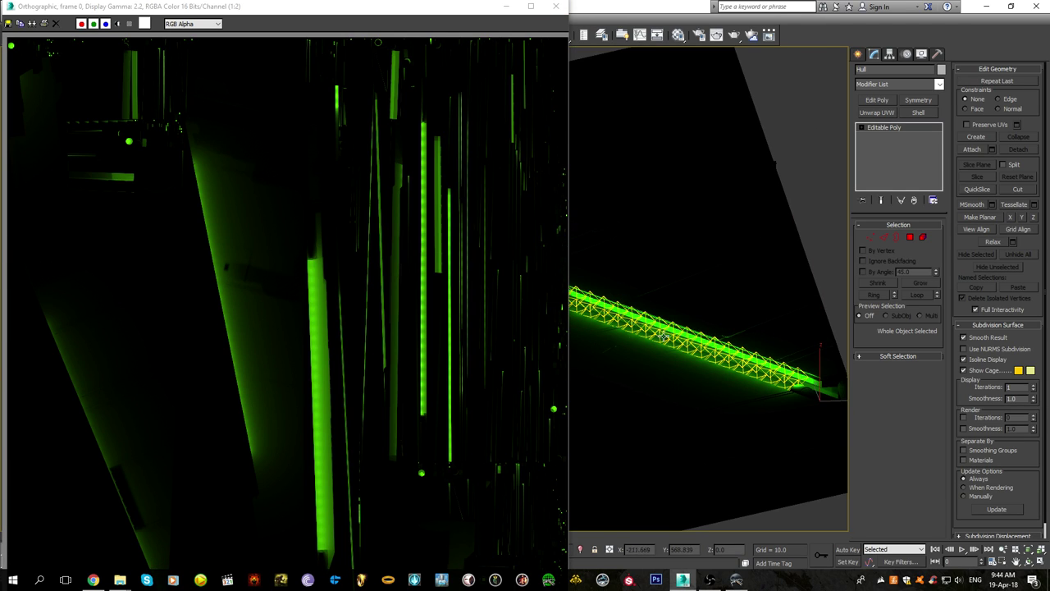
pyautogui.scroll(2, 686, 330)
pyautogui.scroll(-4, 686, 329)
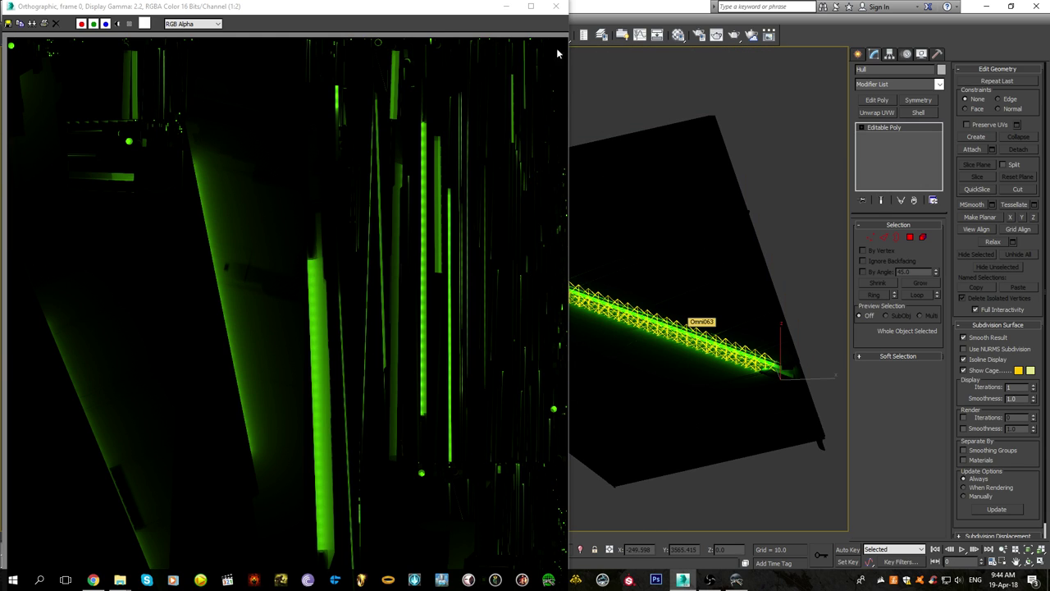
pyautogui.click(556, 8)
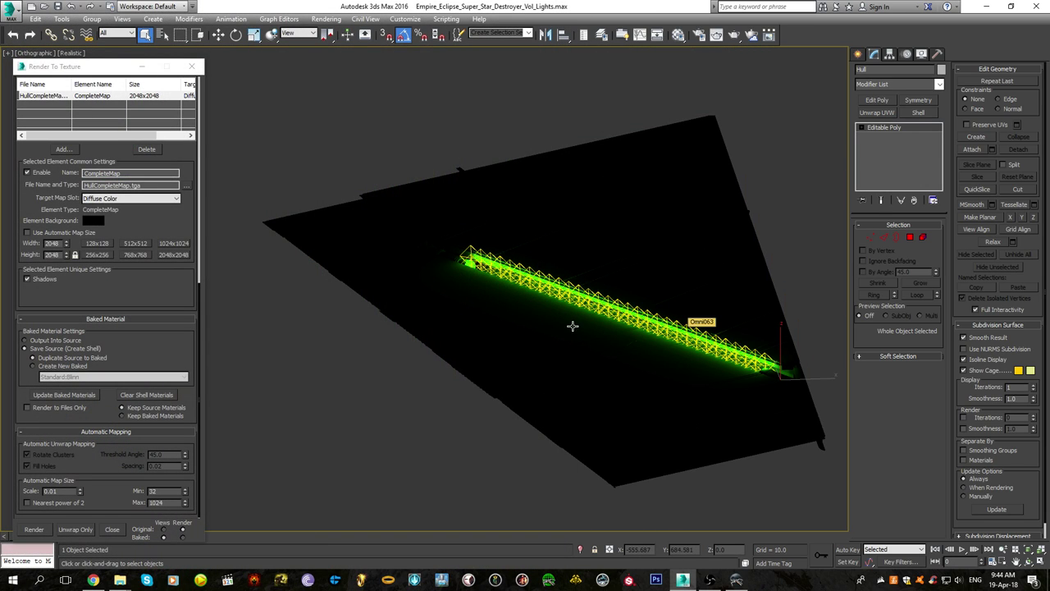
# Select all the omni lights along the hull's trench and delete them
pyautogui.moveTo(572, 338); pyautogui.dragTo(556, 324, button='middle')
pyautogui.click(376, 400)
pyautogui.click(515, 322)
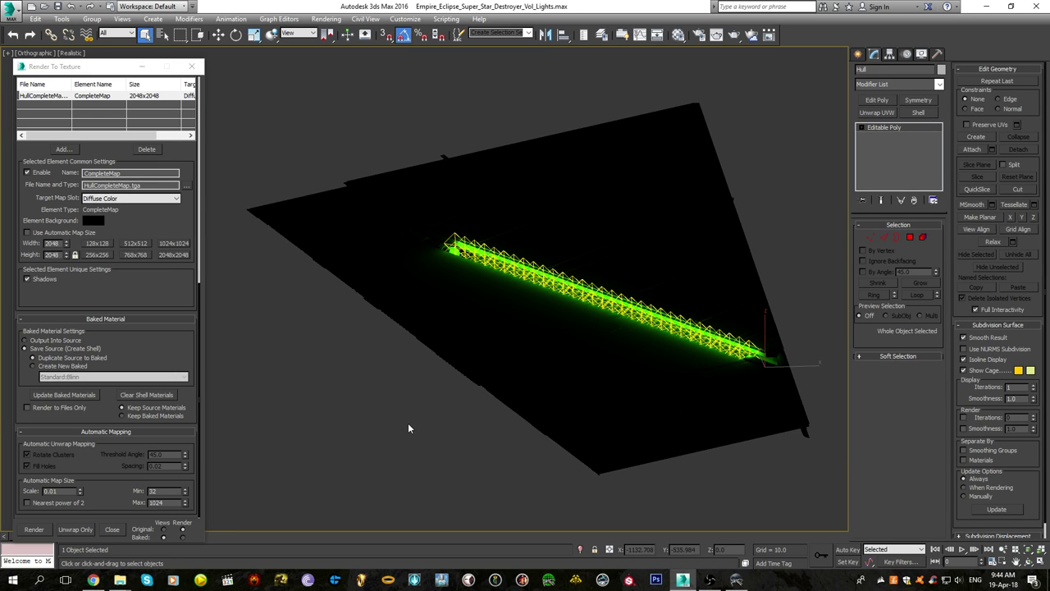
pyautogui.press('F3')
pyautogui.scroll(2, 530, 364)
pyautogui.press('F3')
pyautogui.moveTo(519, 213); pyautogui.dragTo(453, 354, button='middle')
pyautogui.moveTo(563, 312); pyautogui.dragTo(509, 231, button='middle')
pyautogui.scroll(-2, 564, 245)
pyautogui.moveTo(198, 509); pyautogui.dragTo(200, 507)
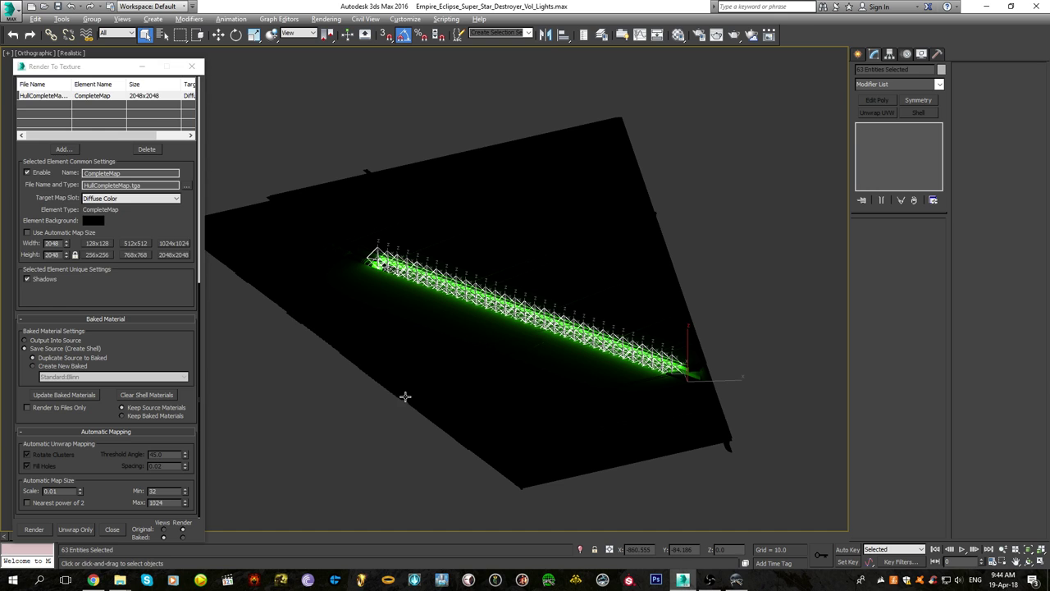
pyautogui.press('Delete')
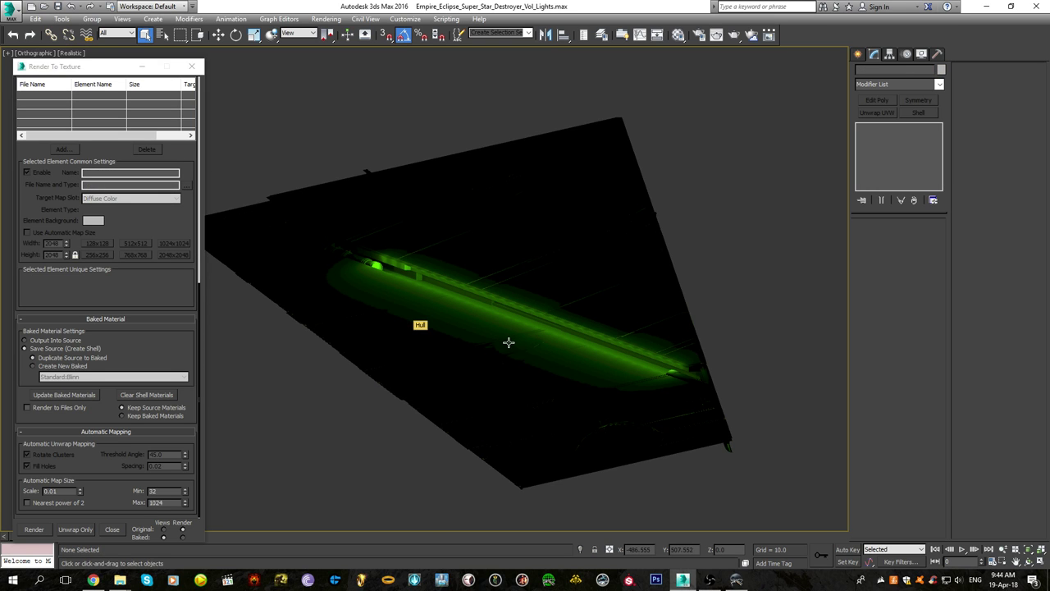
# Examine the rebaked green glow along the hull's trench up close and from other angles
pyautogui.keyDown('alt'); pyautogui.moveTo(509, 342); pyautogui.dragTo(530, 399, button='middle'); pyautogui.keyUp('alt')
pyautogui.scroll(5, 564, 433)
pyautogui.keyDown('alt'); pyautogui.moveTo(566, 434); pyautogui.dragTo(541, 393, button='middle'); pyautogui.keyUp('alt')
pyautogui.scroll(-5, 541, 394)
pyautogui.scroll(2, 677, 502)
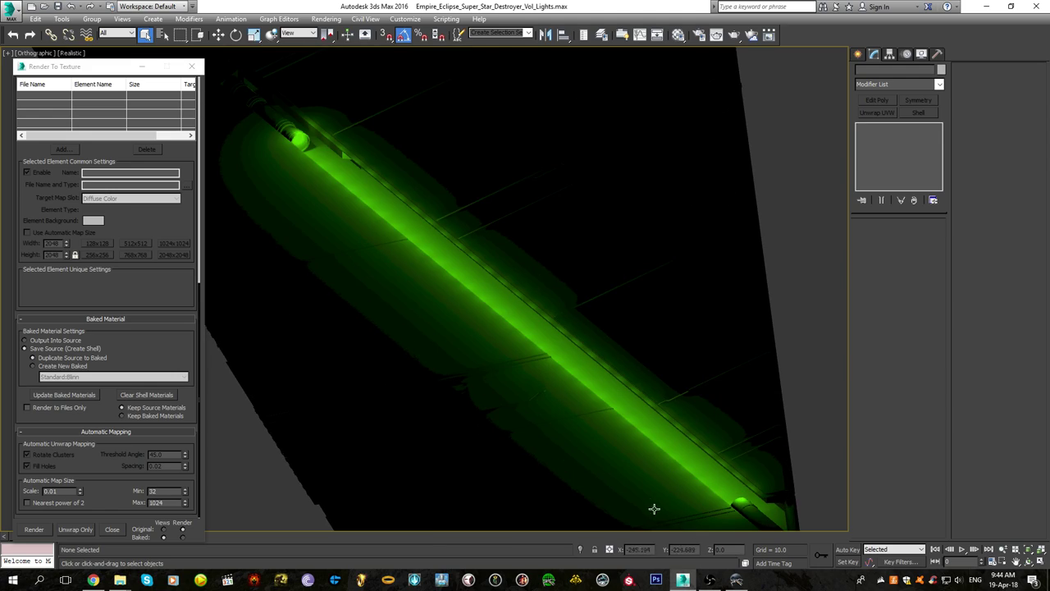
# Open the rebaked hull texture from its folder in File Explorer with Photoshop
pyautogui.click(121, 579)
pyautogui.click(105, 548)
pyautogui.doubleClick(231, 298)
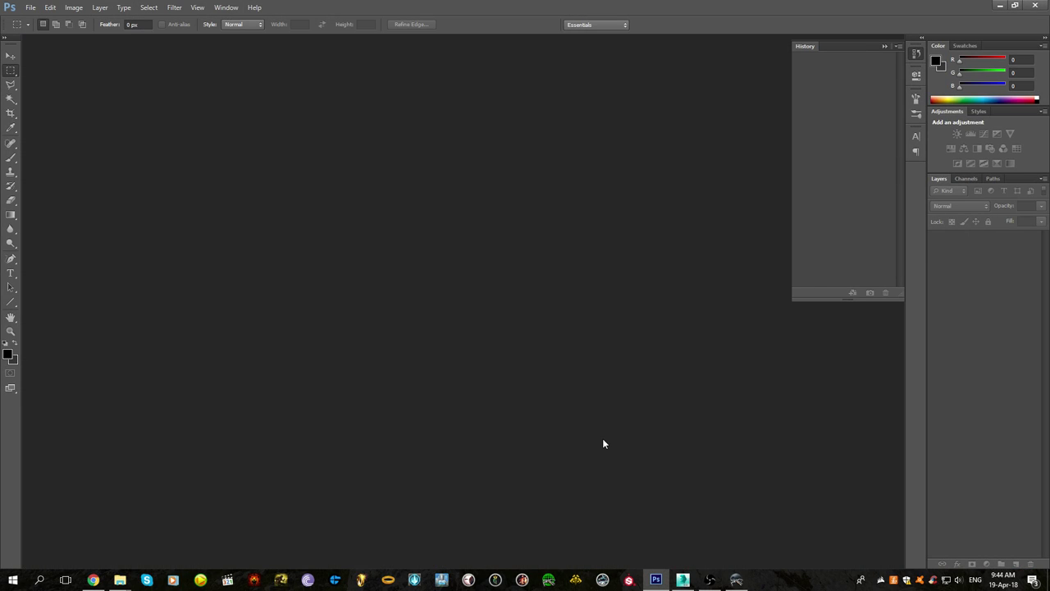
# Examine the baked green gradients and dark shadow patches in HullCompleteMap.tga up close and across the whole texture
pyautogui.keyDown('alt'); pyautogui.scroll(12, 450, 275); pyautogui.keyUp('alt')
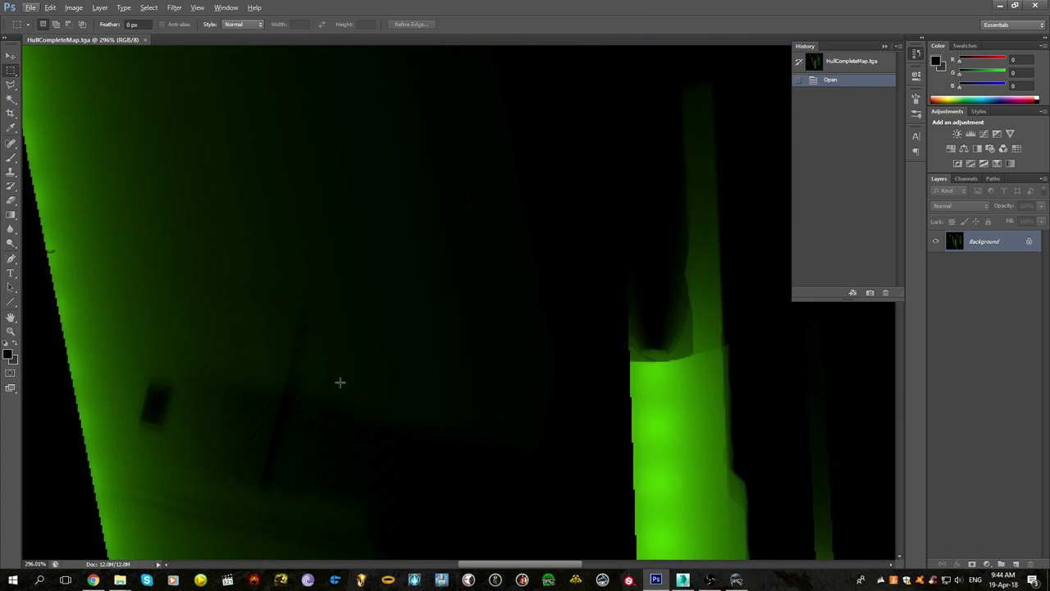
pyautogui.moveTo(340, 383); pyautogui.dragTo(246, 437)
pyautogui.moveTo(441, 209); pyautogui.dragTo(428, 268)
pyautogui.keyDown('alt'); pyautogui.scroll(1, 430, 266); pyautogui.keyUp('alt')
pyautogui.keyDown('alt'); pyautogui.scroll(5, 433, 264); pyautogui.keyUp('alt')
pyautogui.keyDown('alt'); pyautogui.scroll(-19, 434, 264); pyautogui.keyUp('alt')
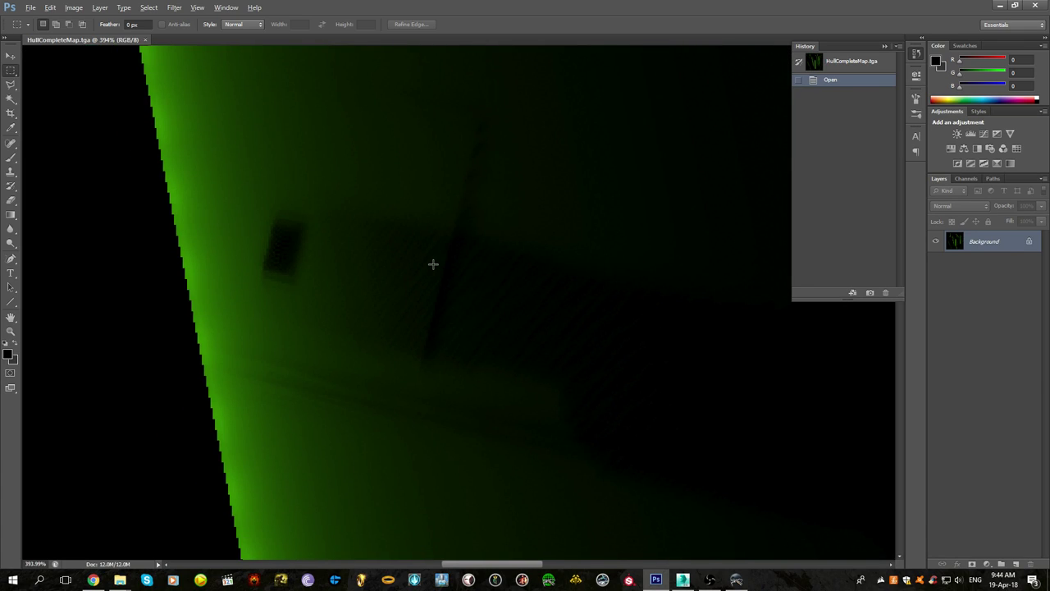
pyautogui.moveTo(344, 317); pyautogui.dragTo(477, 254)
pyautogui.keyDown('alt'); pyautogui.scroll(6, 368, 398); pyautogui.keyUp('alt')
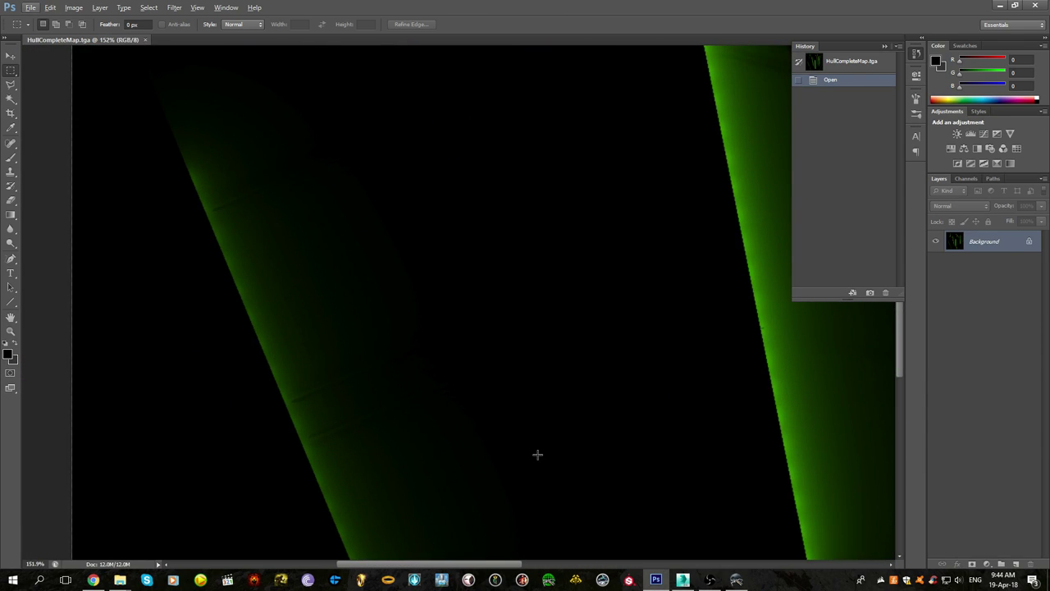
pyautogui.moveTo(428, 186); pyautogui.dragTo(431, 189)
pyautogui.click(421, 344)
pyautogui.keyDown('alt'); pyautogui.scroll(-6, 435, 323); pyautogui.keyUp('alt')
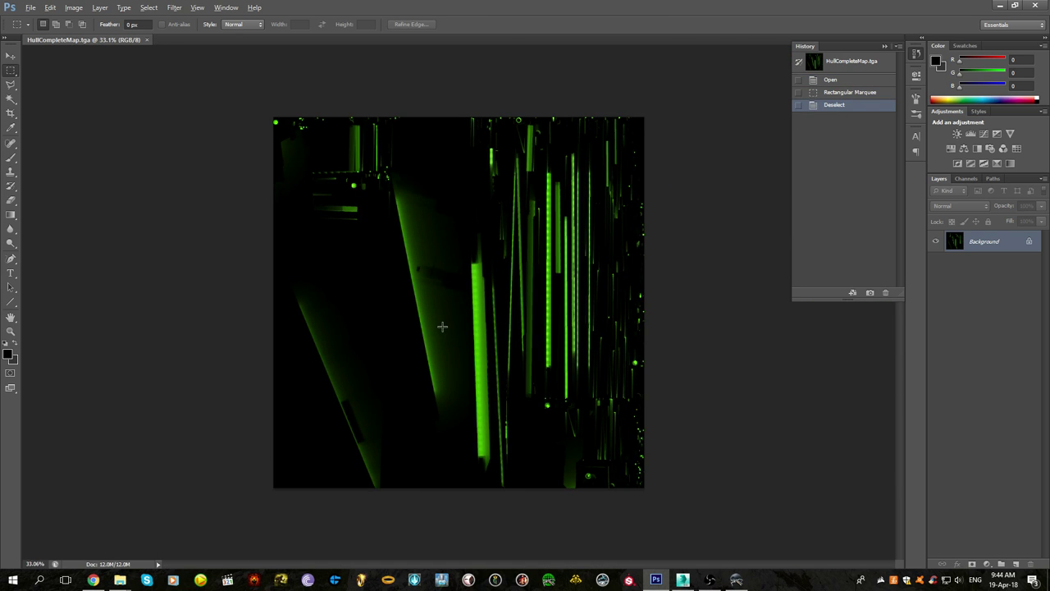
# Switch to 3ds Max and examine the baked glow around the rounded end of the hull's trench and along its length
pyautogui.click(683, 579)
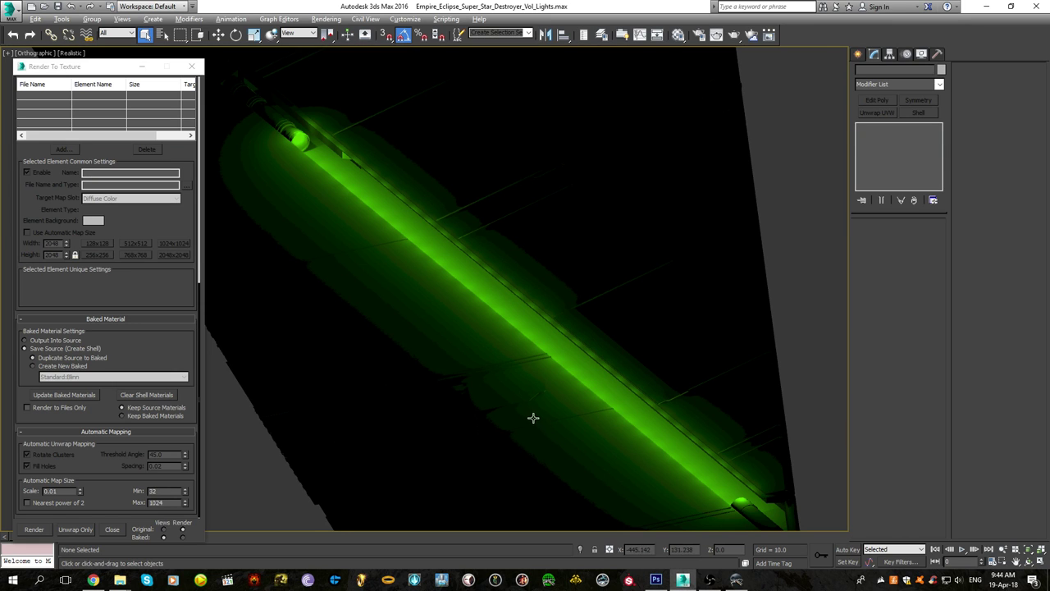
pyautogui.keyDown('alt'); pyautogui.moveTo(531, 413); pyautogui.dragTo(508, 390, button='middle'); pyautogui.keyUp('alt')
pyautogui.scroll(3, 521, 361)
pyautogui.scroll(3, 505, 267)
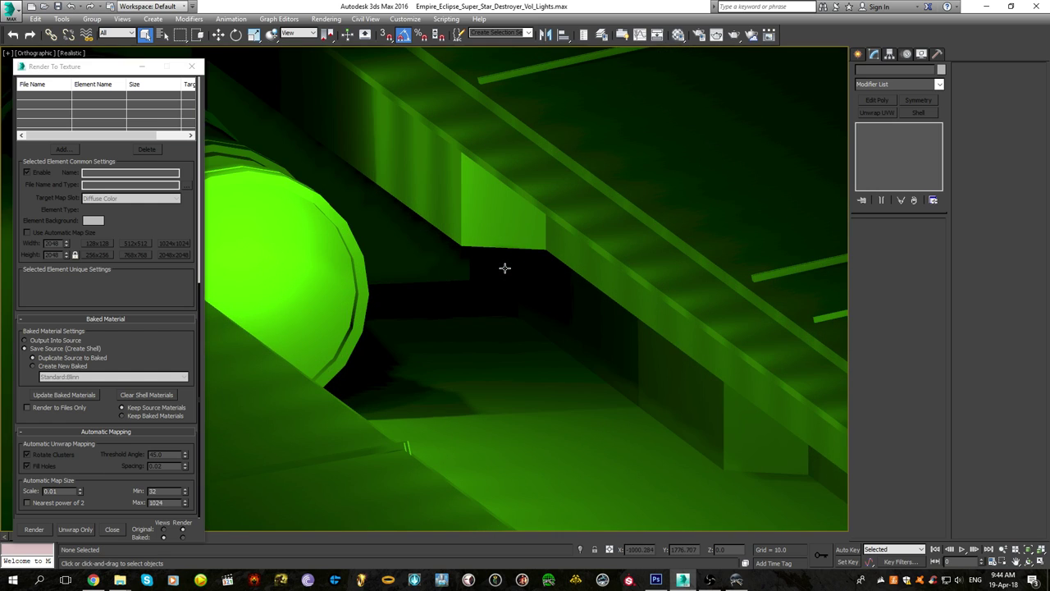
pyautogui.moveTo(407, 235); pyautogui.dragTo(497, 323, button='middle')
pyautogui.scroll(-6, 583, 287)
pyautogui.scroll(3, 516, 321)
pyautogui.scroll(-4, 496, 320)
pyautogui.scroll(3, 411, 206)
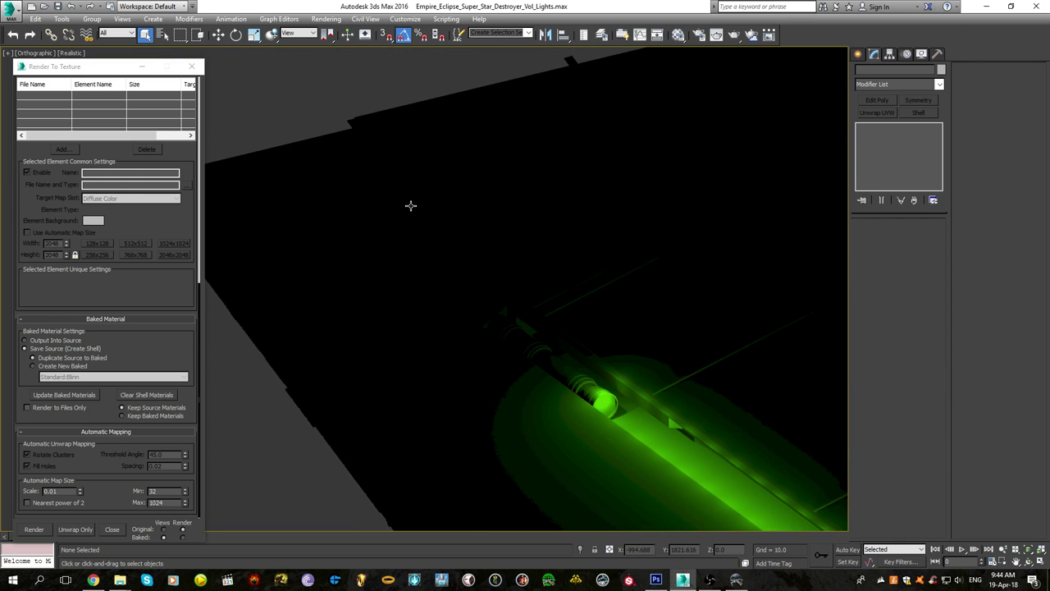
pyautogui.scroll(-5, 395, 317)
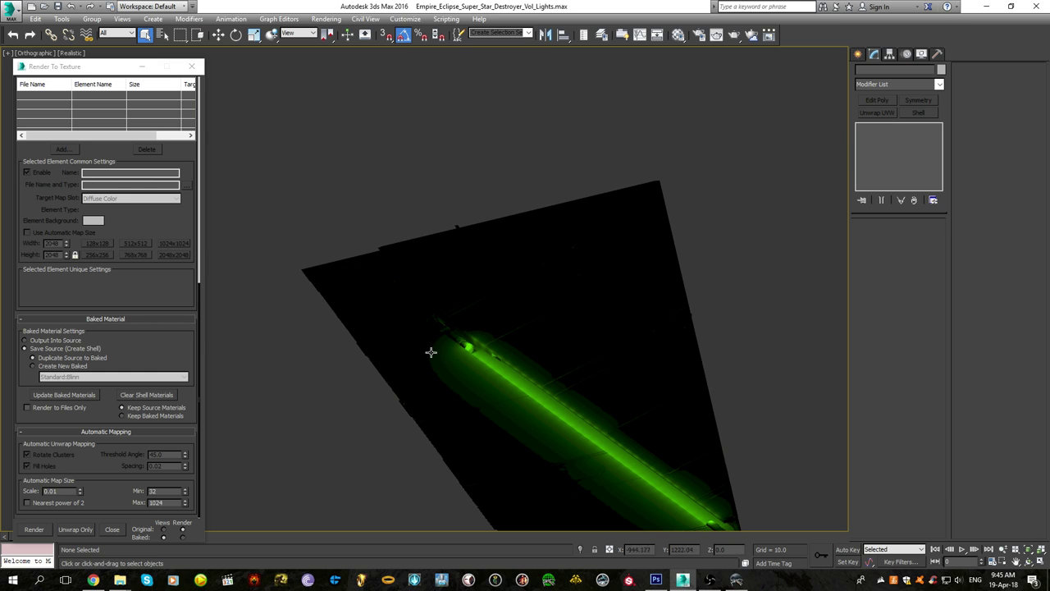
# Switch to Photoshop and save the texture as an Intel Texture Works DDS with Color + Alpha, BC3 8bpp (Linear) compression and no mip maps
pyautogui.click(655, 580)
pyautogui.keyDown('alt'); pyautogui.scroll(3, 447, 226); pyautogui.keyUp('alt')
pyautogui.moveTo(527, 443); pyautogui.dragTo(491, 176)
pyautogui.moveTo(533, 480); pyautogui.dragTo(628, 364)
pyautogui.keyDown('alt'); pyautogui.scroll(-9, 618, 345); pyautogui.keyUp('alt')
pyautogui.keyDown('alt'); pyautogui.scroll(-3, 617, 345); pyautogui.keyUp('alt')
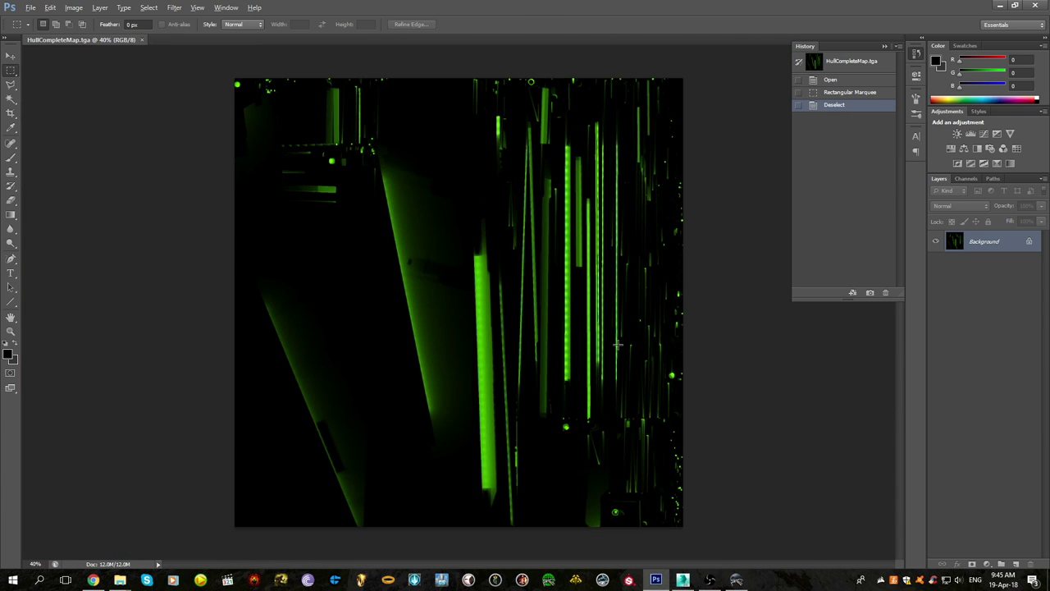
pyautogui.click(29, 6)
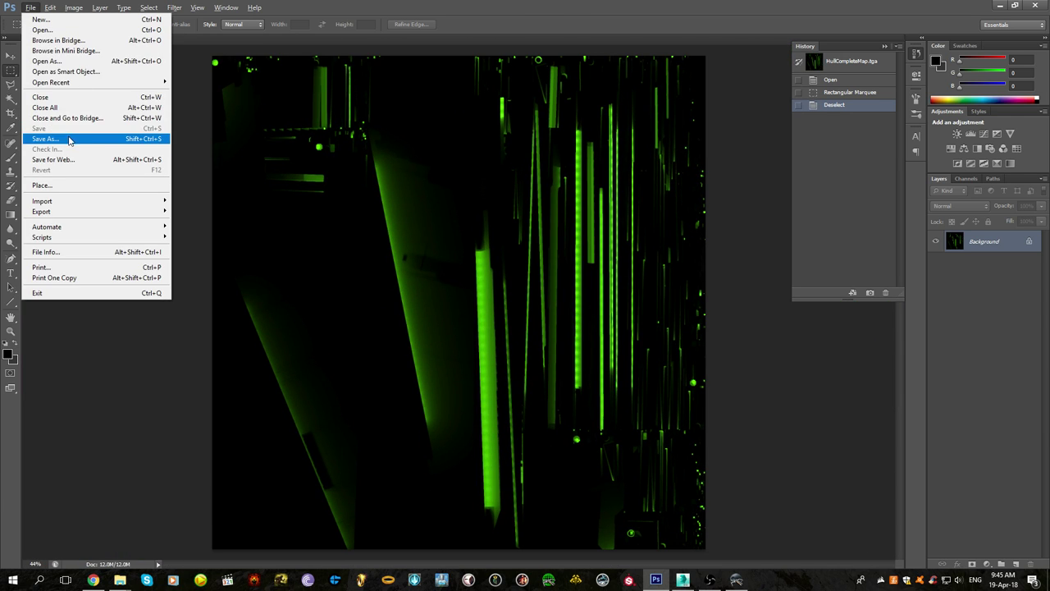
pyautogui.click(79, 138)
pyautogui.click(525, 288)
pyautogui.scroll(1, 525, 293)
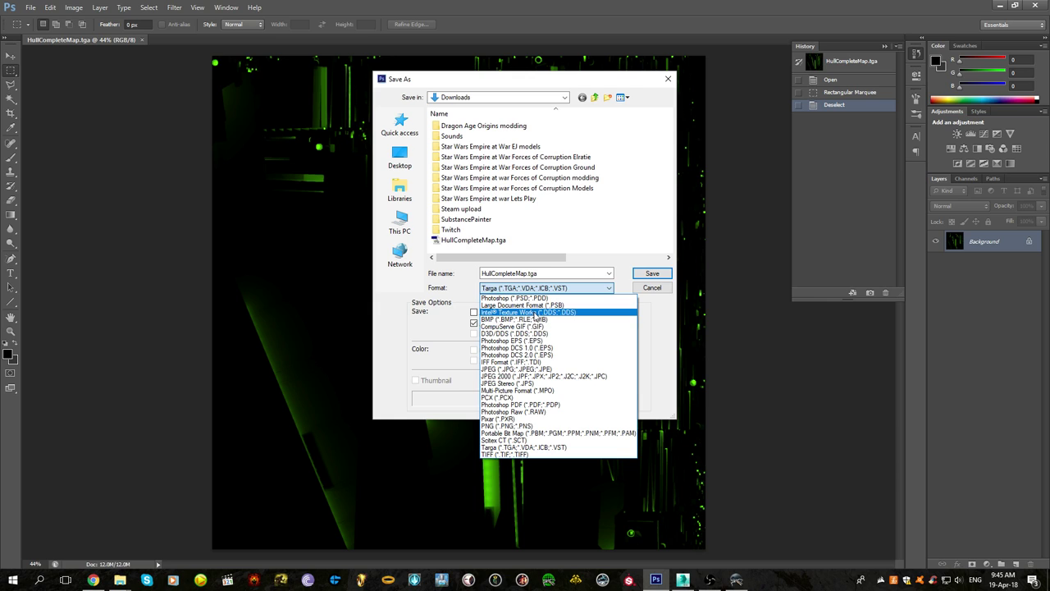
pyautogui.click(536, 312)
pyautogui.click(651, 274)
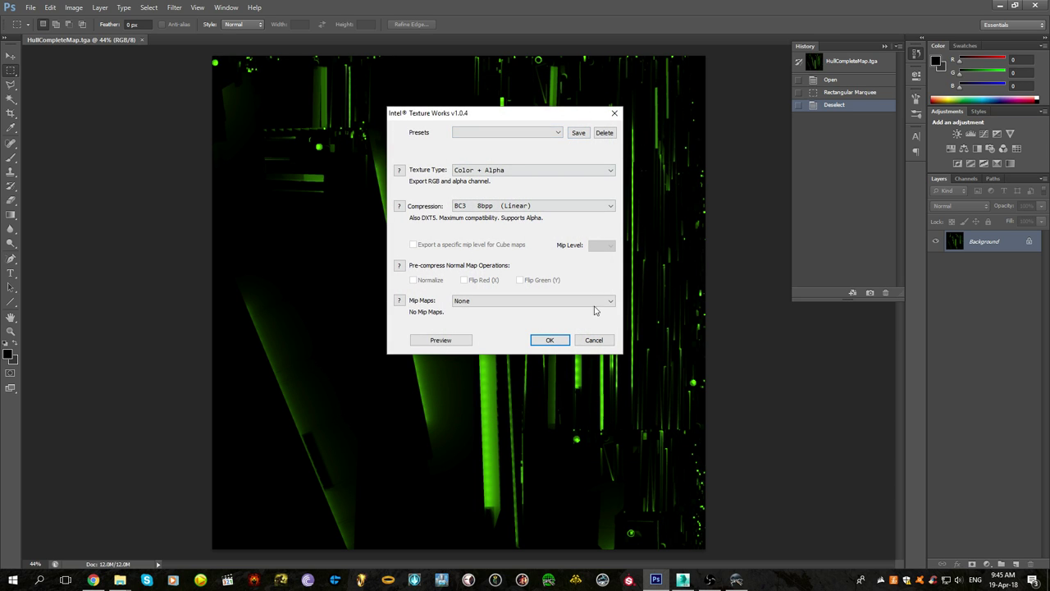
pyautogui.click(548, 338)
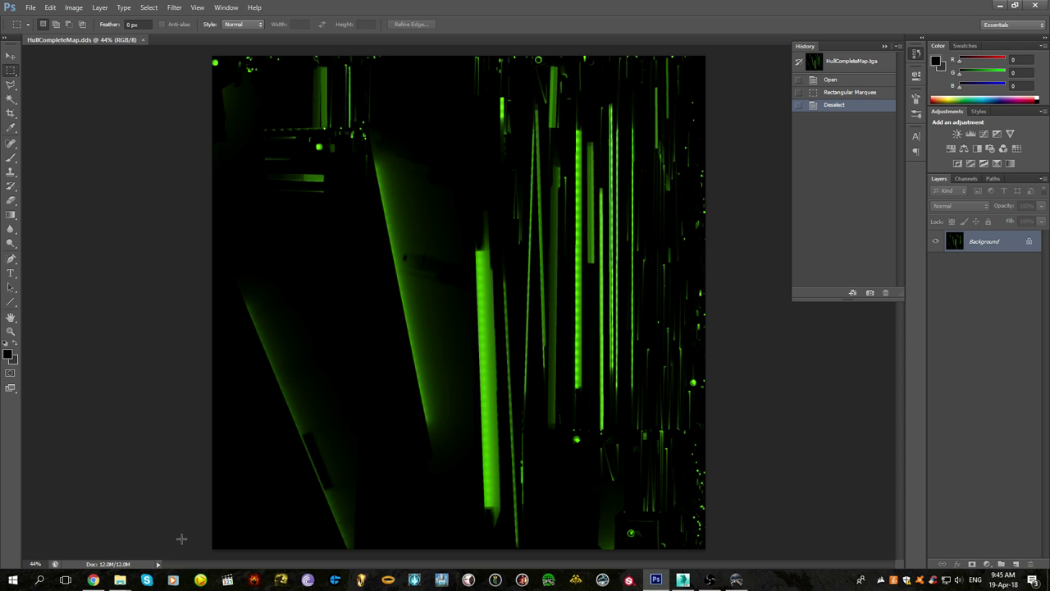
# Open HullCompleteMap.dds from the Downloads folder, loading its transparency as an alpha channel
pyautogui.click(120, 578)
pyautogui.click(110, 544)
pyautogui.doubleClick(271, 289)
pyautogui.keyDown('alt'); pyautogui.scroll(5, 439, 270); pyautogui.keyUp('alt')
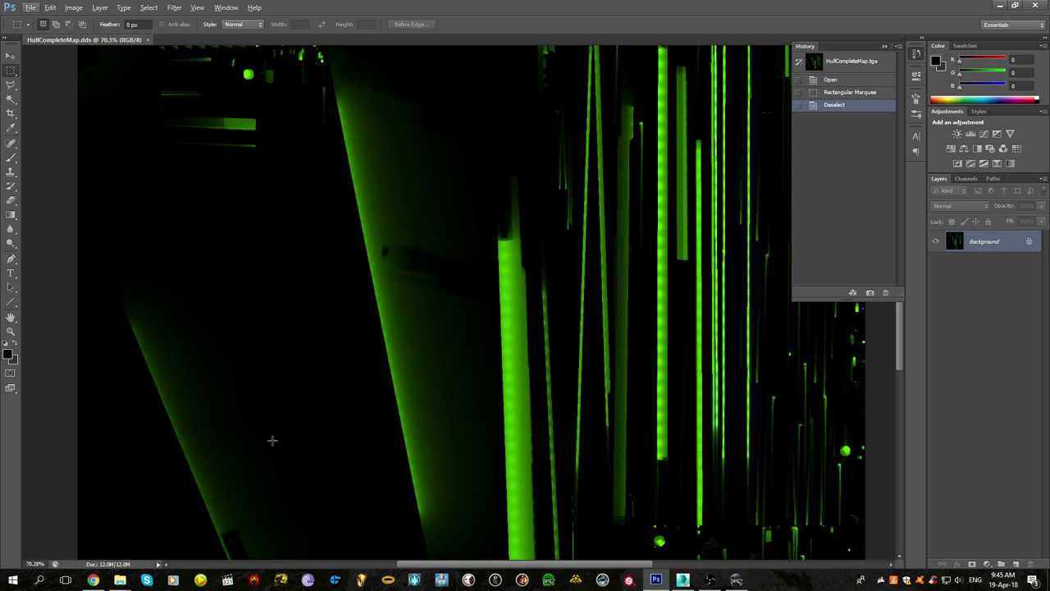
pyautogui.hotkey('alt', 'Tab')
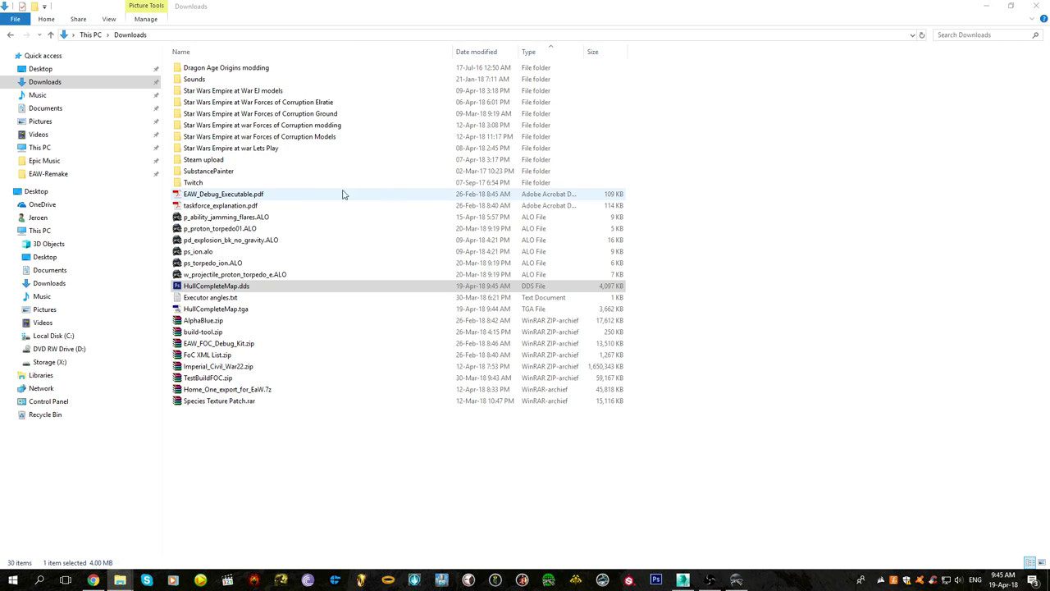
pyautogui.doubleClick(226, 289)
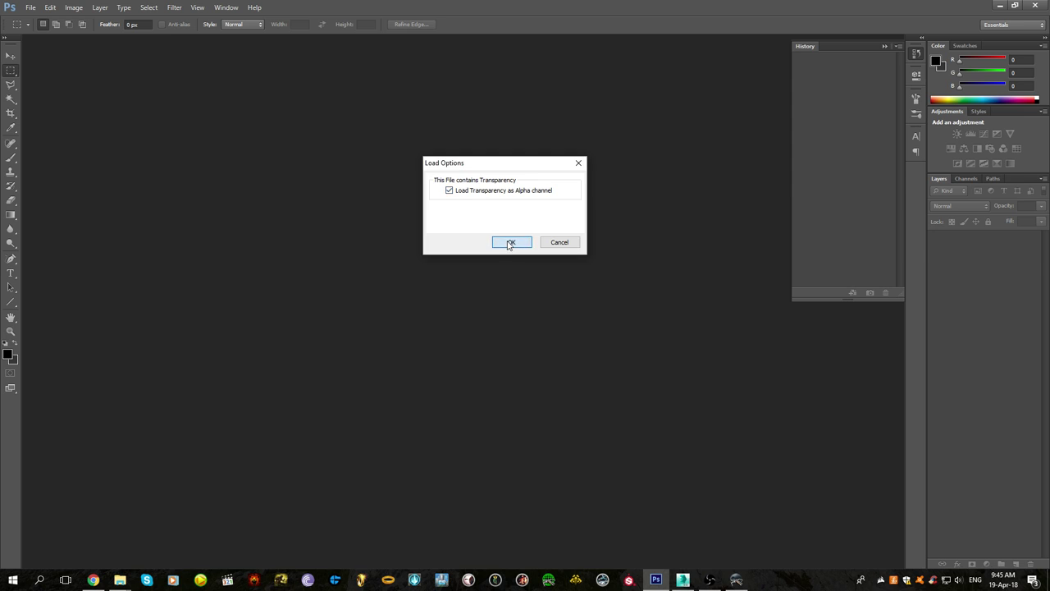
pyautogui.click(510, 243)
# Review the presets, texture types and compression choices for re-saving HullCompleteMap.dds with Intel Texture Works, and cancel the export
pyautogui.click(31, 7)
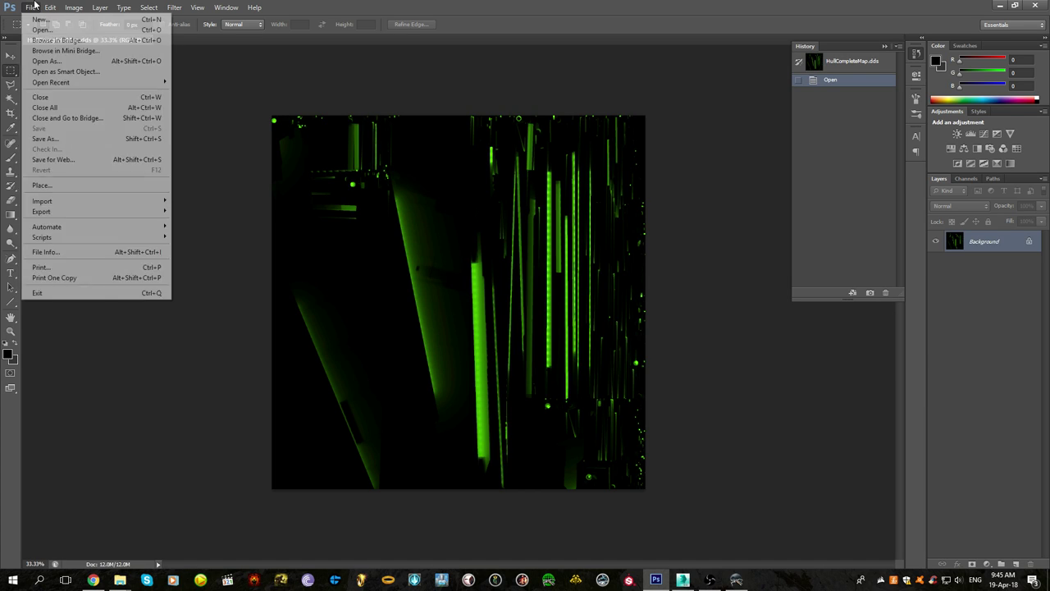
pyautogui.click(75, 138)
pyautogui.click(604, 288)
pyautogui.click(605, 288)
pyautogui.click(650, 277)
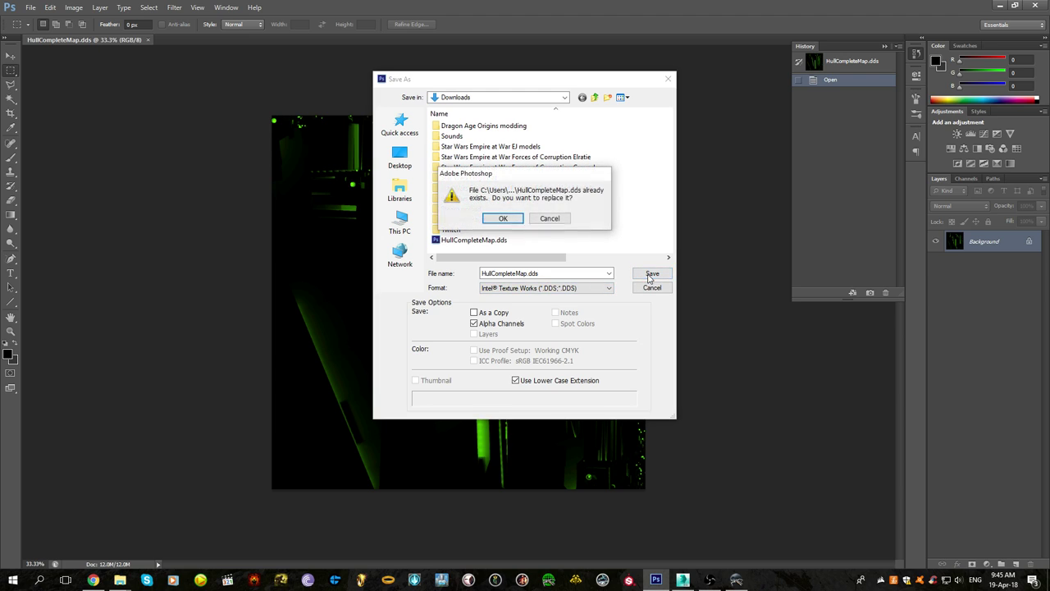
pyautogui.click(504, 220)
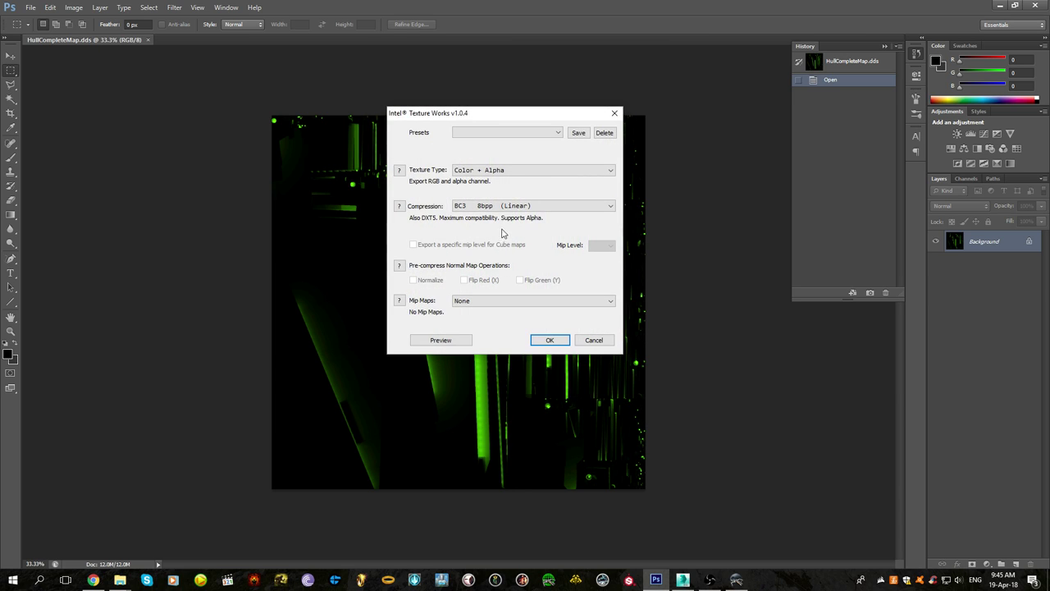
pyautogui.click(560, 130)
pyautogui.click(560, 130)
pyautogui.click(524, 172)
pyautogui.click(524, 172)
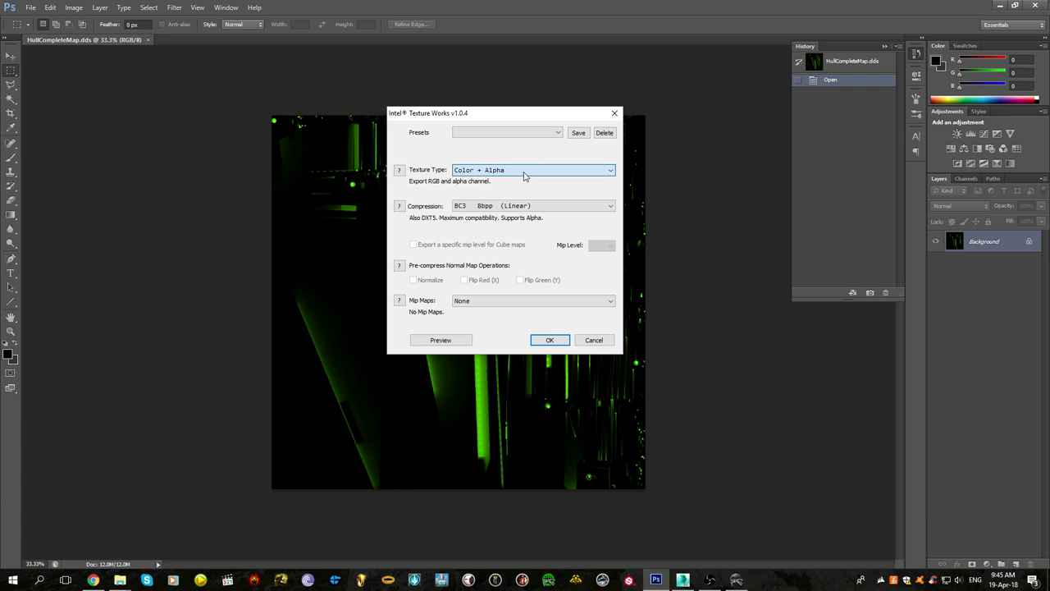
pyautogui.click(482, 208)
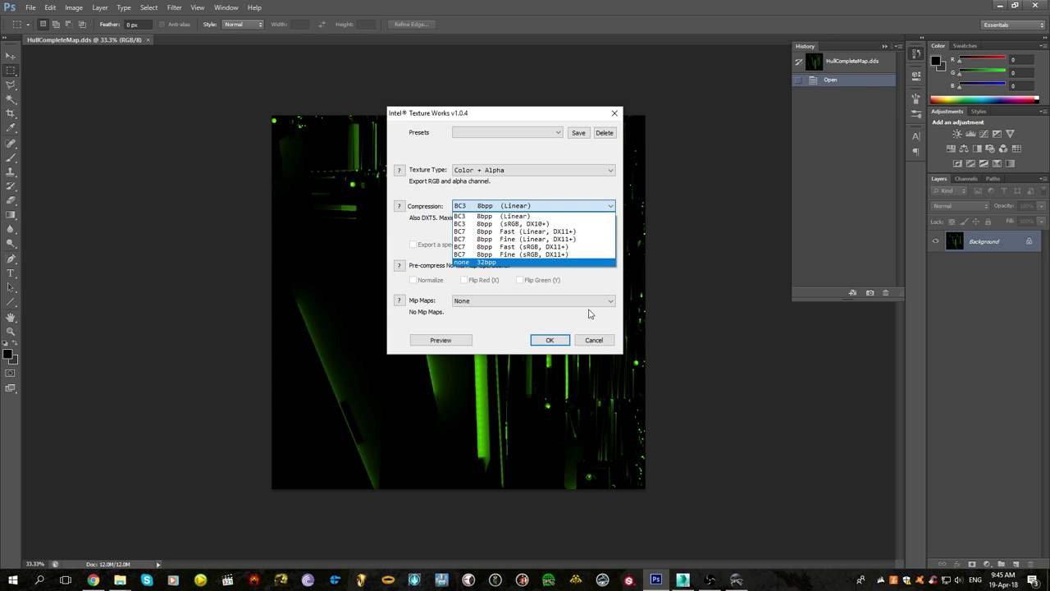
pyautogui.click(596, 345)
pyautogui.click(595, 342)
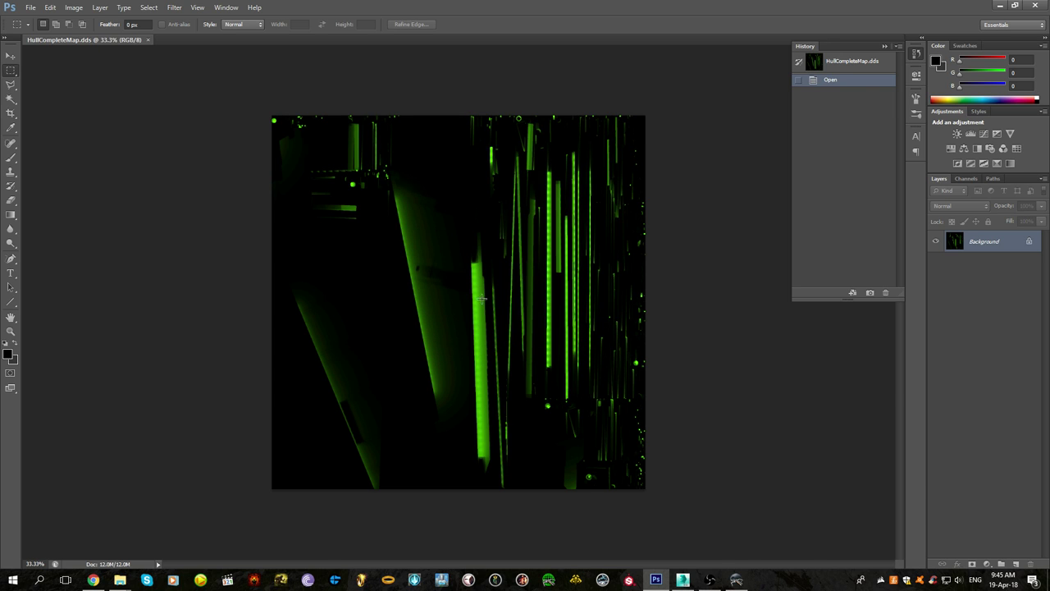
# Examine the DDS texture's dark green gradients and bright strips at several zoom levels for compression quality
pyautogui.keyDown('alt'); pyautogui.scroll(15, 461, 304); pyautogui.keyUp('alt')
pyautogui.keyDown('alt'); pyautogui.scroll(-2, 395, 321); pyautogui.keyUp('alt')
pyautogui.moveTo(357, 387); pyautogui.dragTo(409, 275)
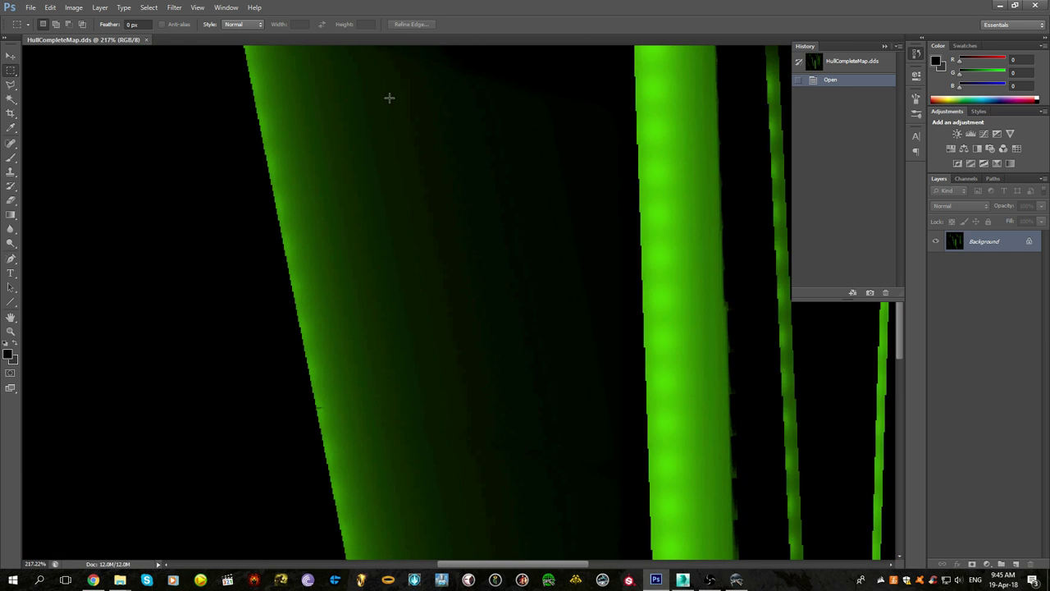
pyautogui.moveTo(501, 46); pyautogui.dragTo(576, 479)
pyautogui.moveTo(318, 56); pyautogui.dragTo(318, 194)
pyautogui.moveTo(492, 369); pyautogui.dragTo(250, 146)
pyautogui.keyDown('alt'); pyautogui.scroll(-11, 423, 201); pyautogui.keyUp('alt')
pyautogui.moveTo(207, 375); pyautogui.dragTo(510, 151)
pyautogui.keyDown('alt'); pyautogui.scroll(11, 486, 205); pyautogui.keyUp('alt')
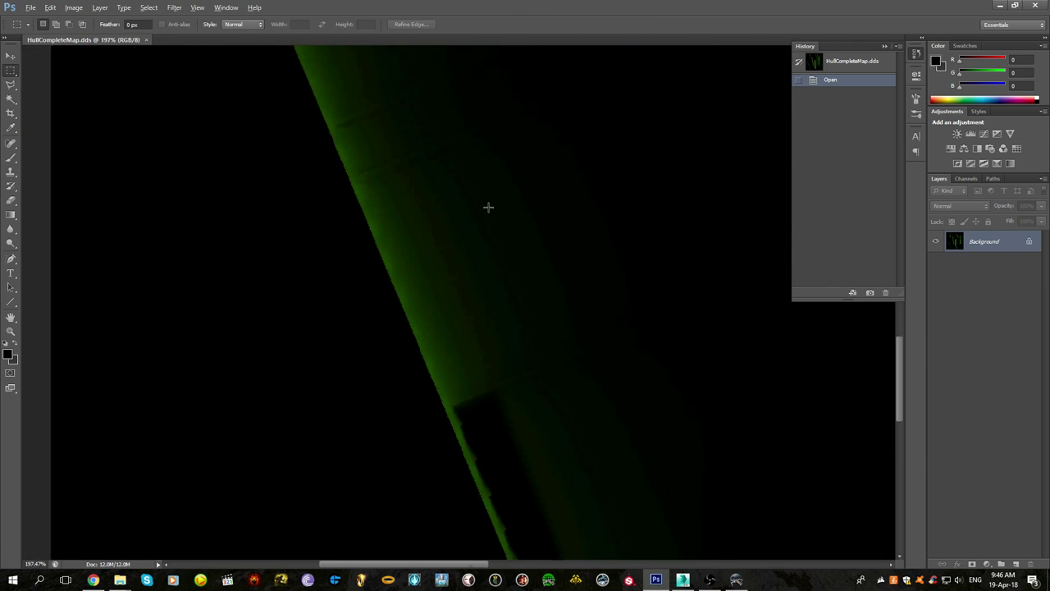
pyautogui.keyDown('alt'); pyautogui.scroll(-10, 489, 206); pyautogui.keyUp('alt')
pyautogui.keyDown('alt'); pyautogui.scroll(2, 488, 207); pyautogui.keyUp('alt')
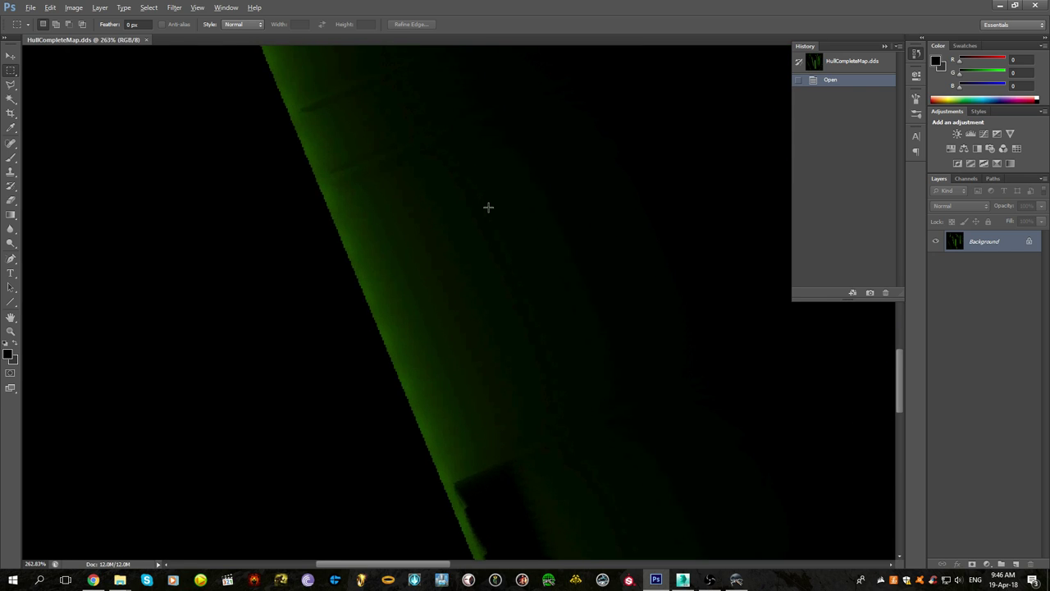
pyautogui.keyDown('alt'); pyautogui.scroll(-4, 488, 207); pyautogui.keyUp('alt')
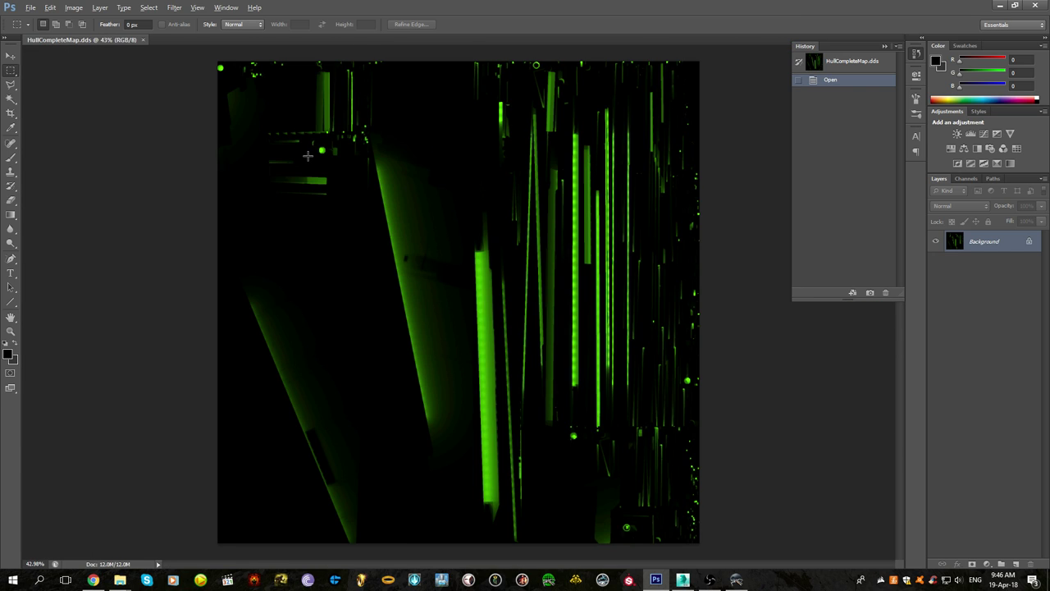
pyautogui.keyDown('alt'); pyautogui.scroll(1, 447, 252); pyautogui.keyUp('alt')
pyautogui.keyDown('alt'); pyautogui.scroll(-1, 447, 252); pyautogui.keyUp('alt')
pyautogui.keyDown('alt'); pyautogui.scroll(4, 424, 266); pyautogui.keyUp('alt')
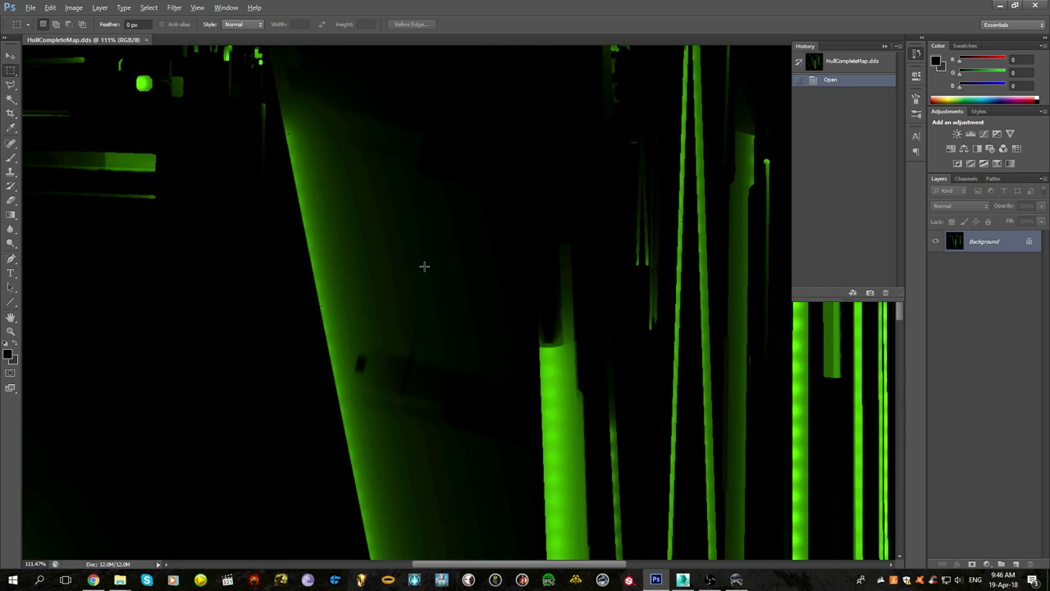
pyautogui.moveTo(564, 331); pyautogui.dragTo(484, 219)
pyautogui.keyDown('alt'); pyautogui.scroll(-3, 499, 242); pyautogui.keyUp('alt')
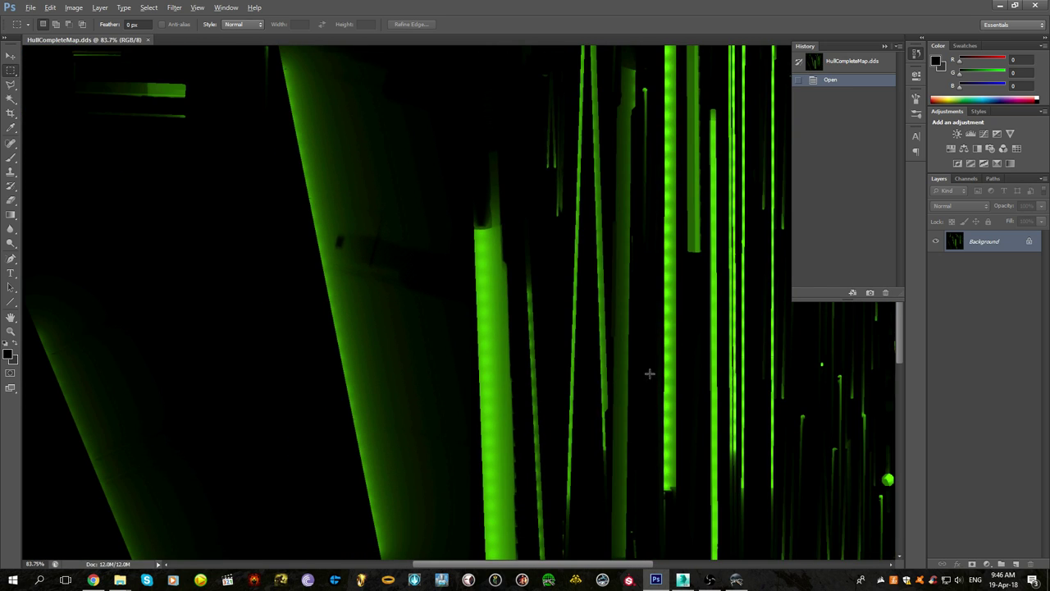
# Switch to 3ds Max and inspect the glowing hull with and without edged faces
pyautogui.click(685, 580)
pyautogui.moveTo(623, 408); pyautogui.dragTo(543, 317, button='middle')
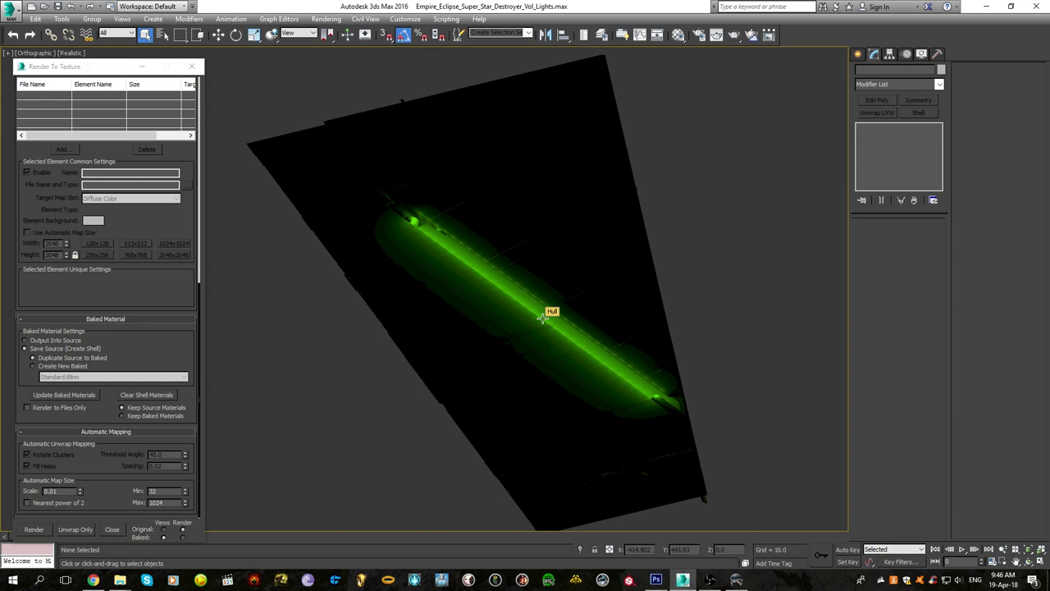
pyautogui.click(542, 318)
pyautogui.press('F4')
pyautogui.keyDown('alt'); pyautogui.moveTo(544, 337); pyautogui.dragTo(575, 350, button='middle'); pyautogui.keyUp('alt')
pyautogui.press('F4')
pyautogui.scroll(-2, 635, 350)
pyautogui.click(697, 306)
pyautogui.scroll(2, 615, 416)
# Select the hull, check its edged faces once more and enter polygon selection level
pyautogui.press('F4')
pyautogui.scroll(-4, 607, 430)
pyautogui.click(609, 429)
pyautogui.scroll(3, 611, 427)
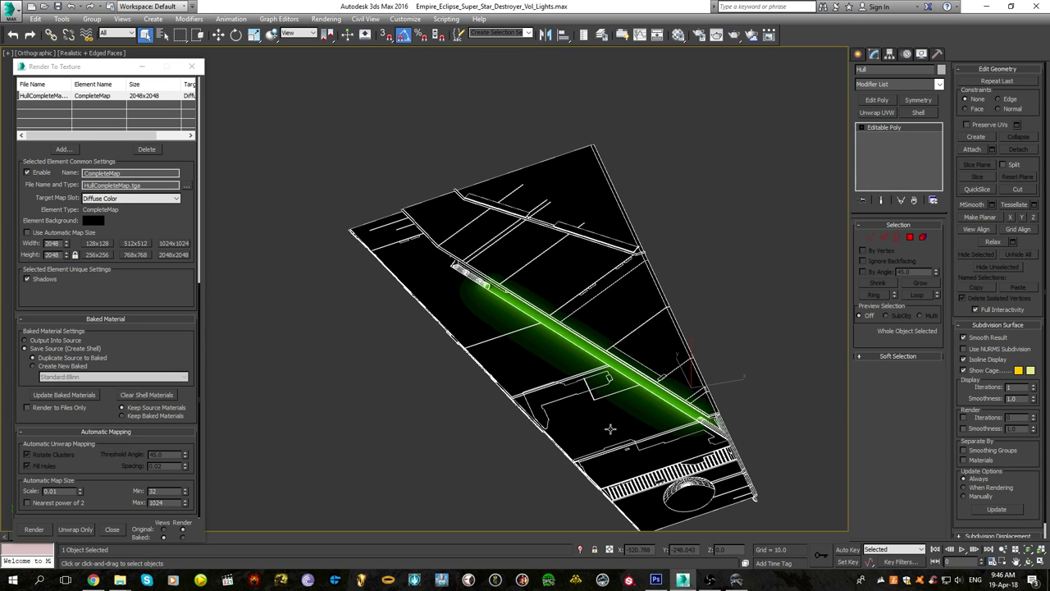
pyautogui.press('F4')
pyautogui.click(909, 237)
pyautogui.moveTo(730, 130); pyautogui.dragTo(520, 193)
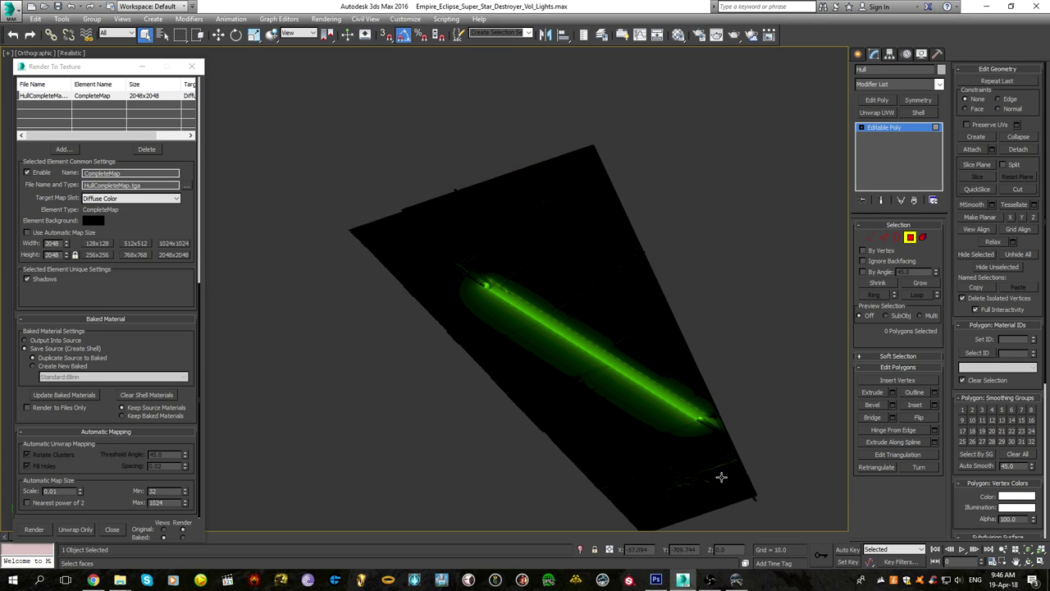
# Switch to Photoshop and view the whole DDS texture, outlining its area with rectangular marquees and deselecting them
pyautogui.click(655, 580)
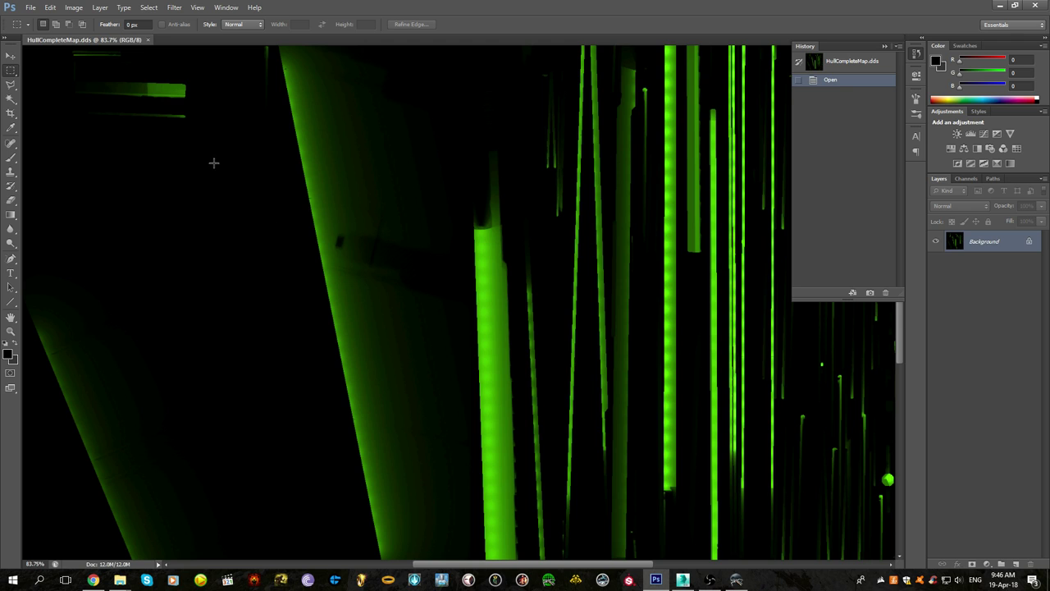
pyautogui.moveTo(213, 164); pyautogui.dragTo(785, 566)
pyautogui.click(625, 412)
pyautogui.keyDown('alt'); pyautogui.scroll(-11, 573, 361); pyautogui.keyUp('alt')
pyautogui.keyDown('alt'); pyautogui.scroll(2, 567, 355); pyautogui.keyUp('alt')
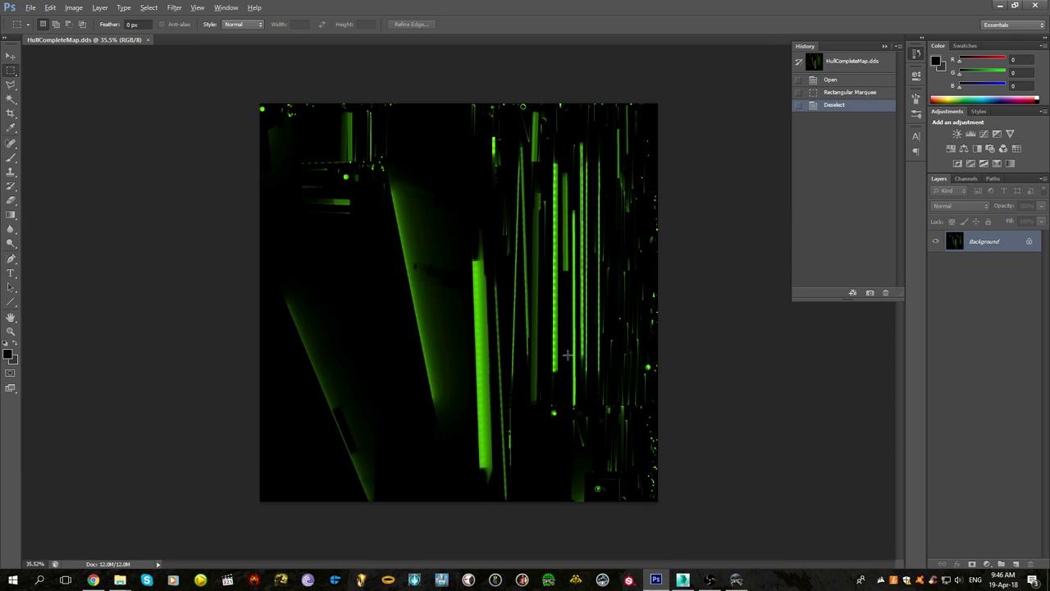
pyautogui.keyDown('alt'); pyautogui.scroll(1, 567, 355); pyautogui.keyUp('alt')
pyautogui.keyDown('alt'); pyautogui.scroll(1, 333, 188); pyautogui.keyUp('alt')
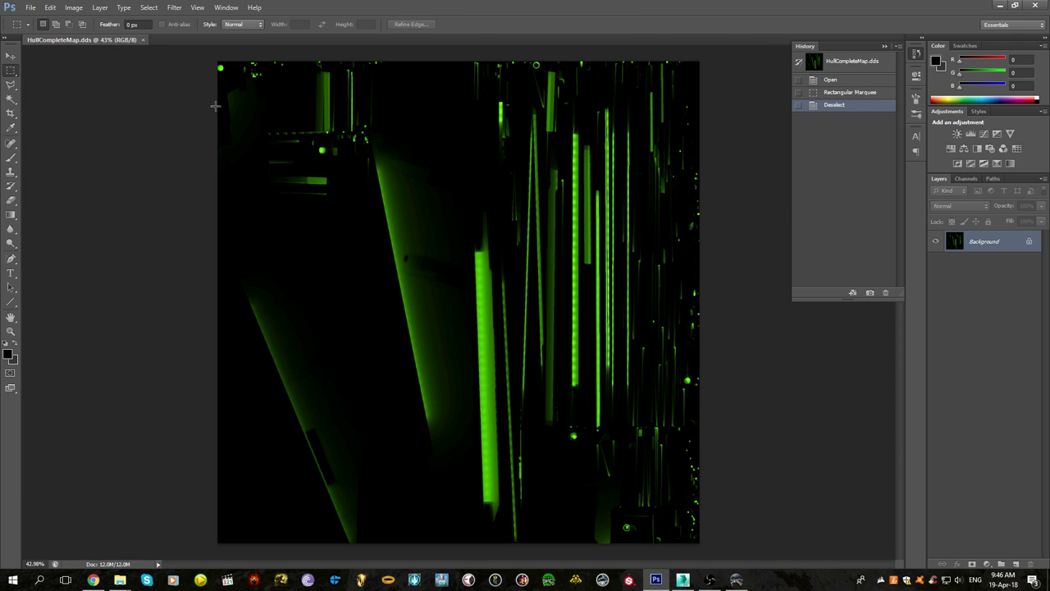
pyautogui.moveTo(206, 57); pyautogui.dragTo(748, 554)
pyautogui.click(746, 446)
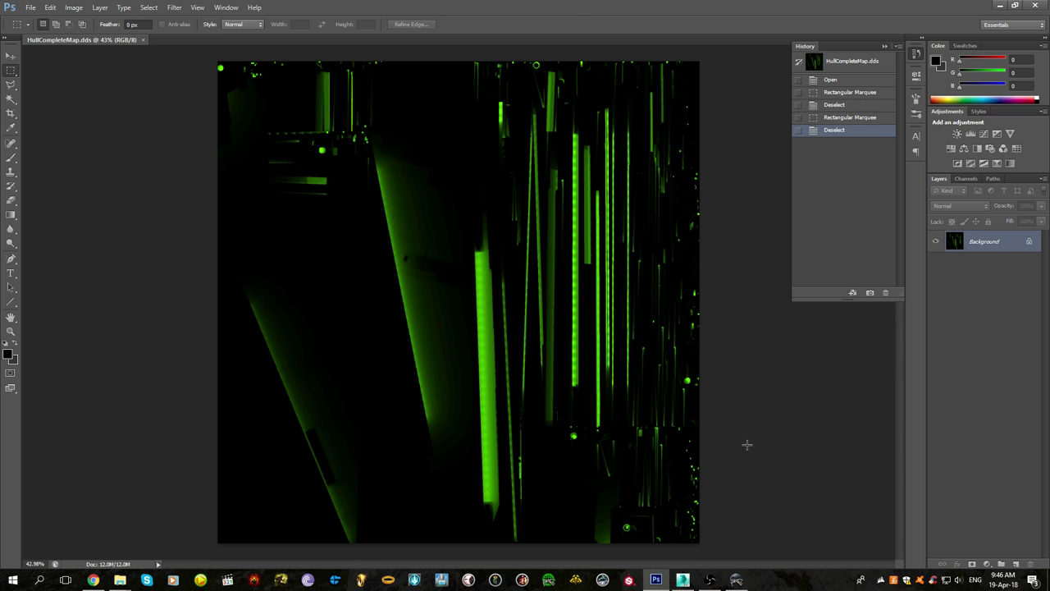
pyautogui.click(31, 7)
pyautogui.click(82, 136)
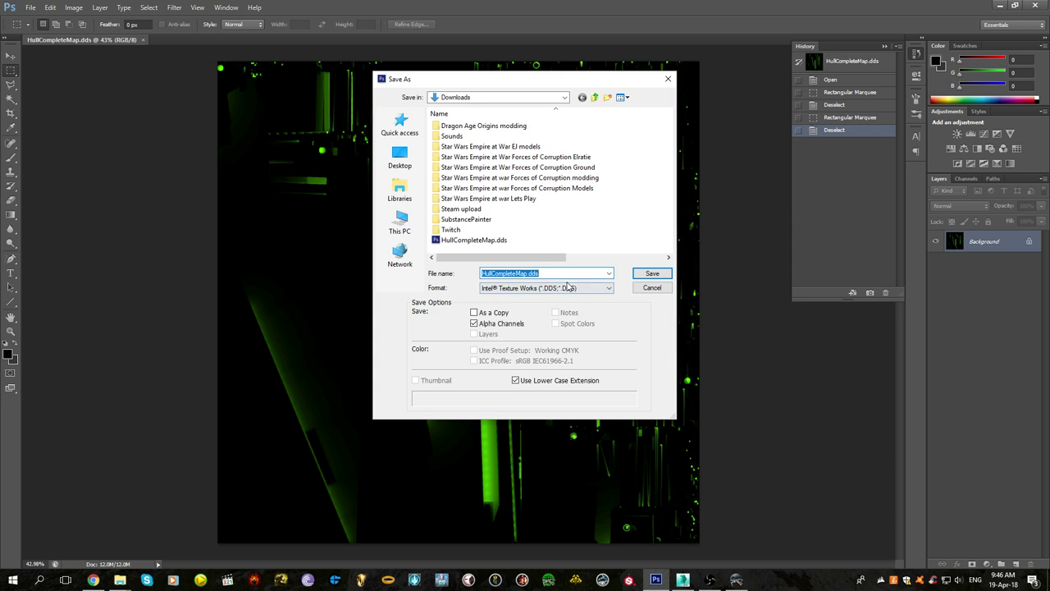
pyautogui.click(560, 289)
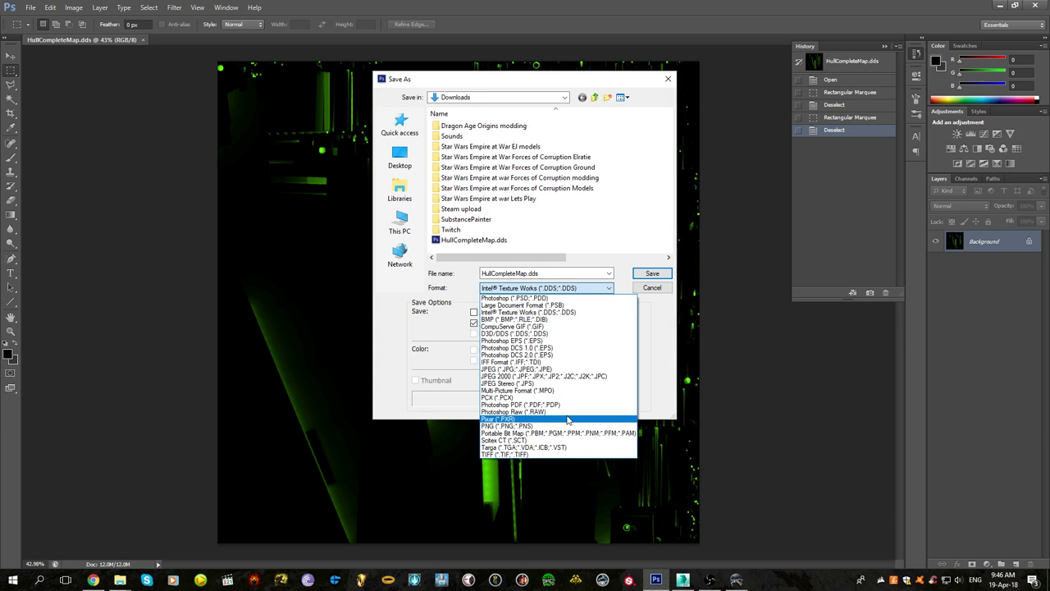
pyautogui.click(523, 447)
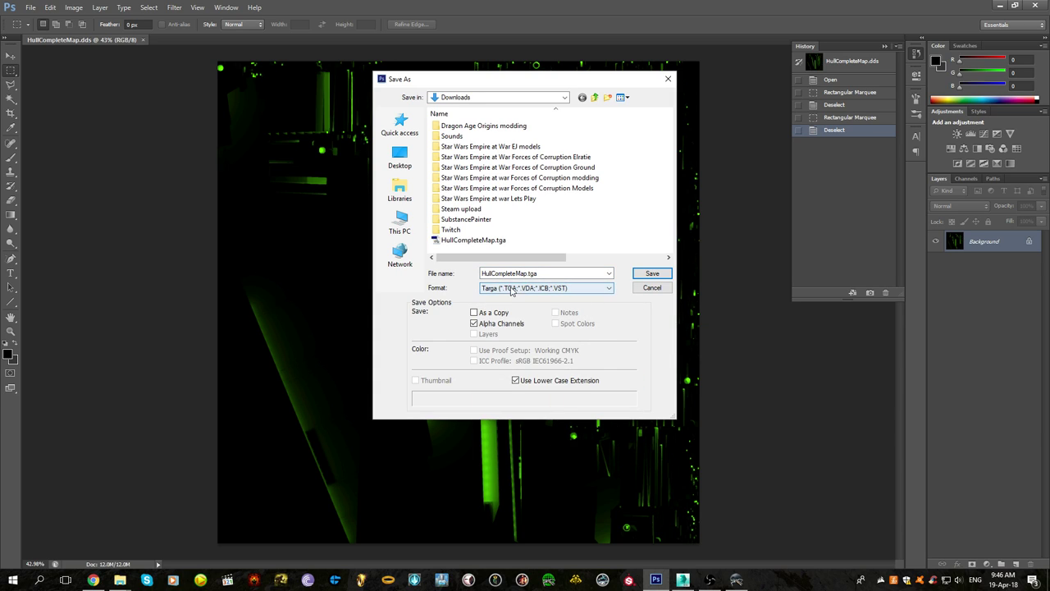
pyautogui.click(648, 291)
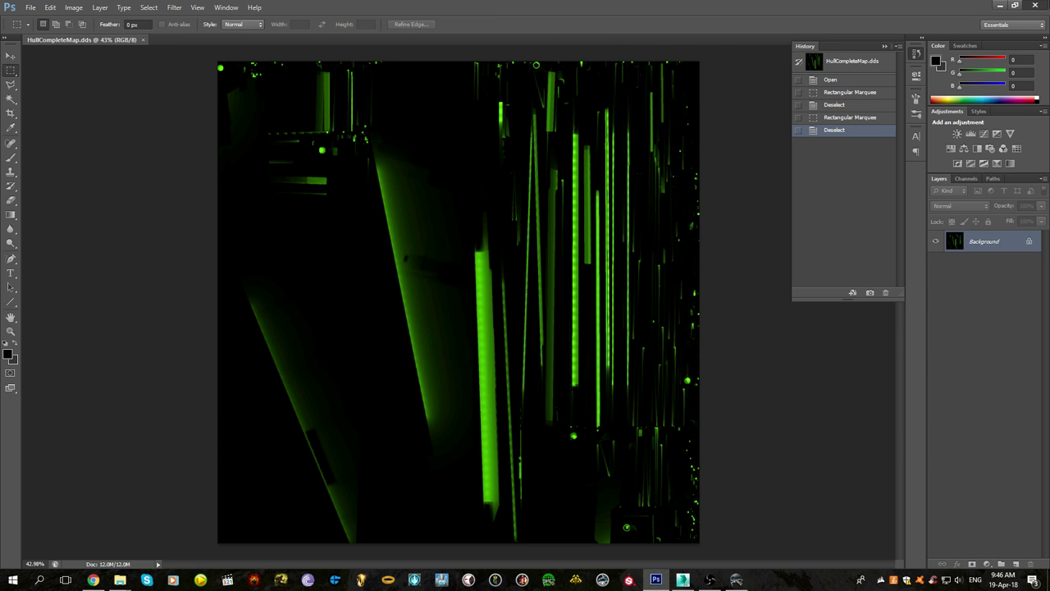
# Switch to the Downloads folder in File Explorer and open HullCompleteMap.tga in Photoshop
pyautogui.click(1000, 6)
pyautogui.click(120, 580)
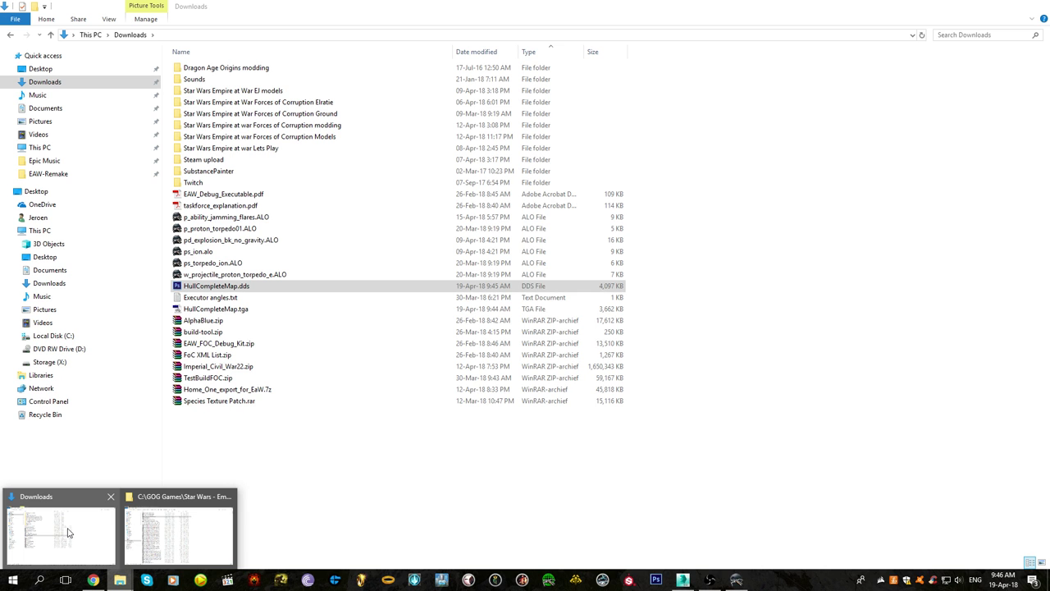
pyautogui.click(81, 531)
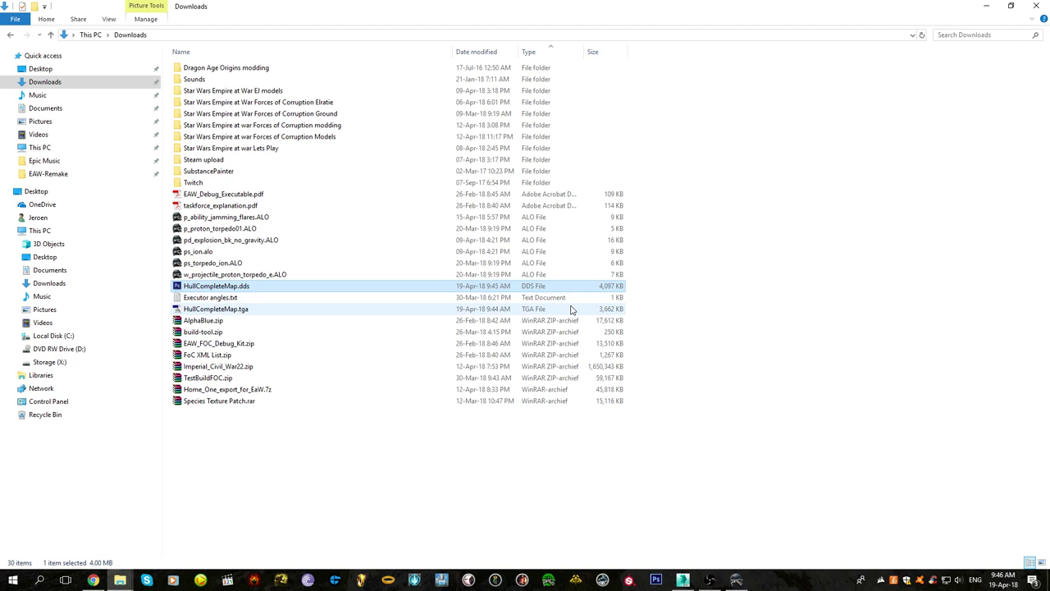
pyautogui.click(572, 309)
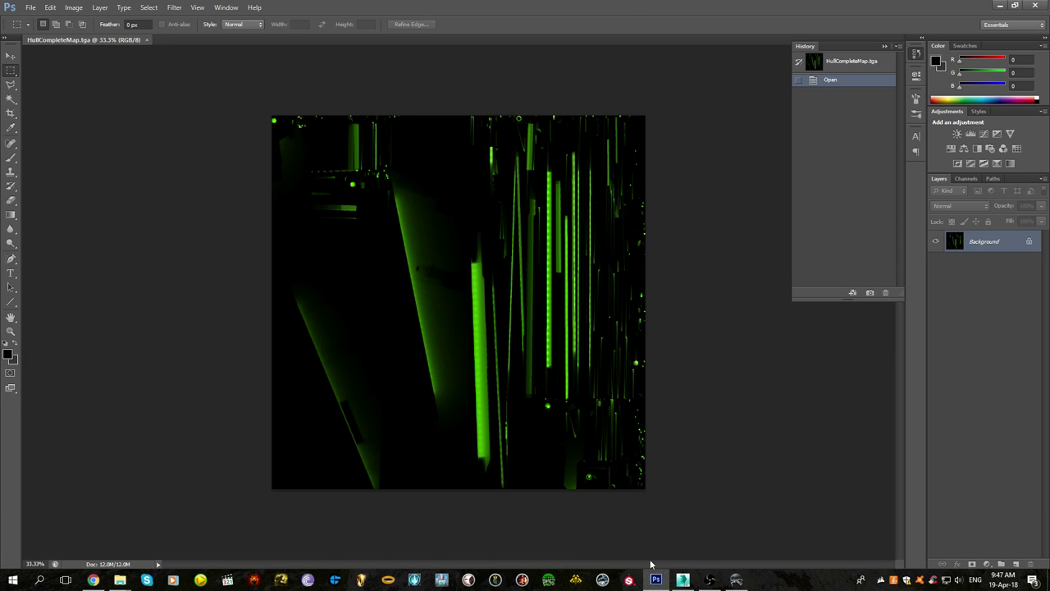
pyautogui.click(657, 582)
pyautogui.click(656, 581)
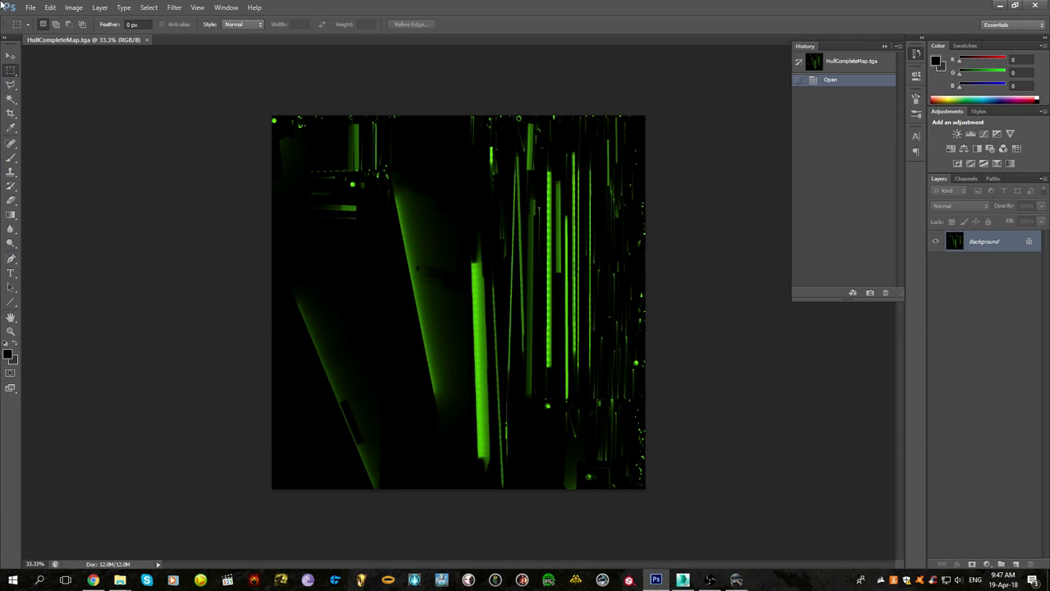
# Check the pixel dimensions of HullCompleteMap.tga in the image size settings without changing them
pyautogui.click(74, 7)
pyautogui.click(129, 87)
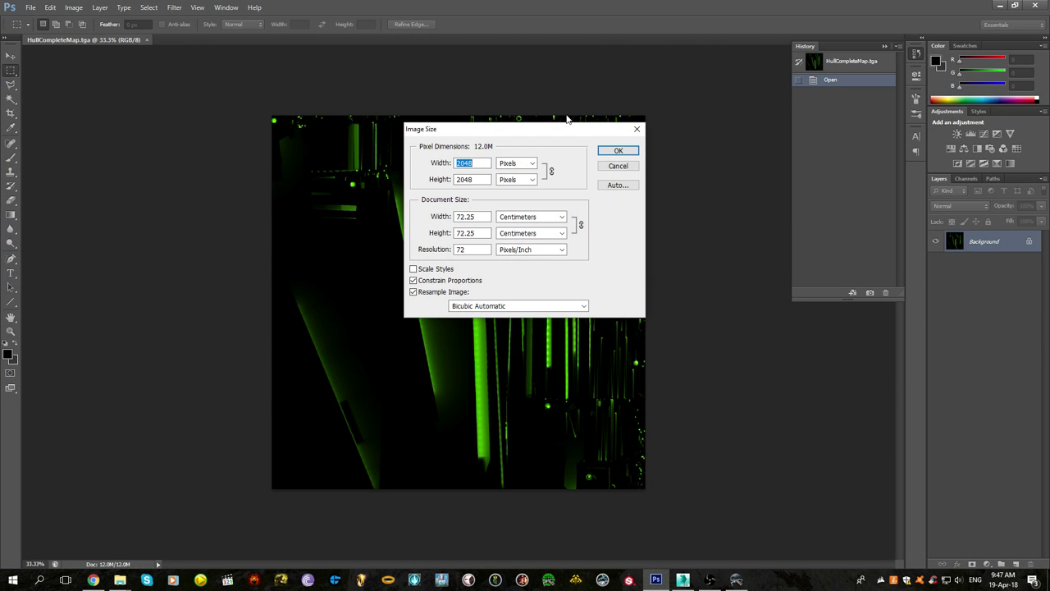
pyautogui.click(636, 125)
# Save the image in Targa format under the name Try in the Downloads folder and close Photoshop
pyautogui.click(29, 7)
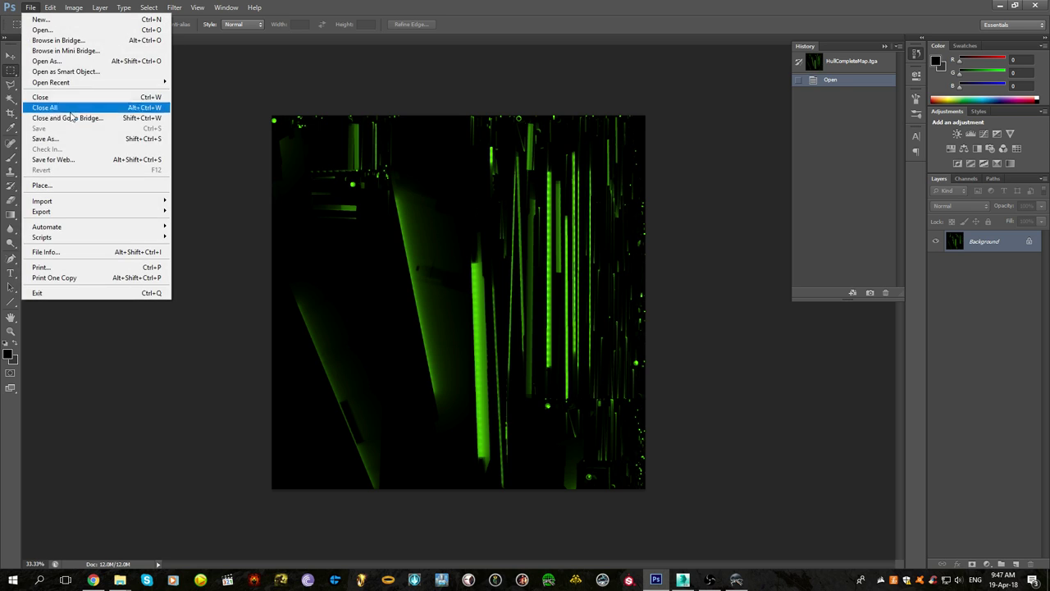
pyautogui.click(71, 139)
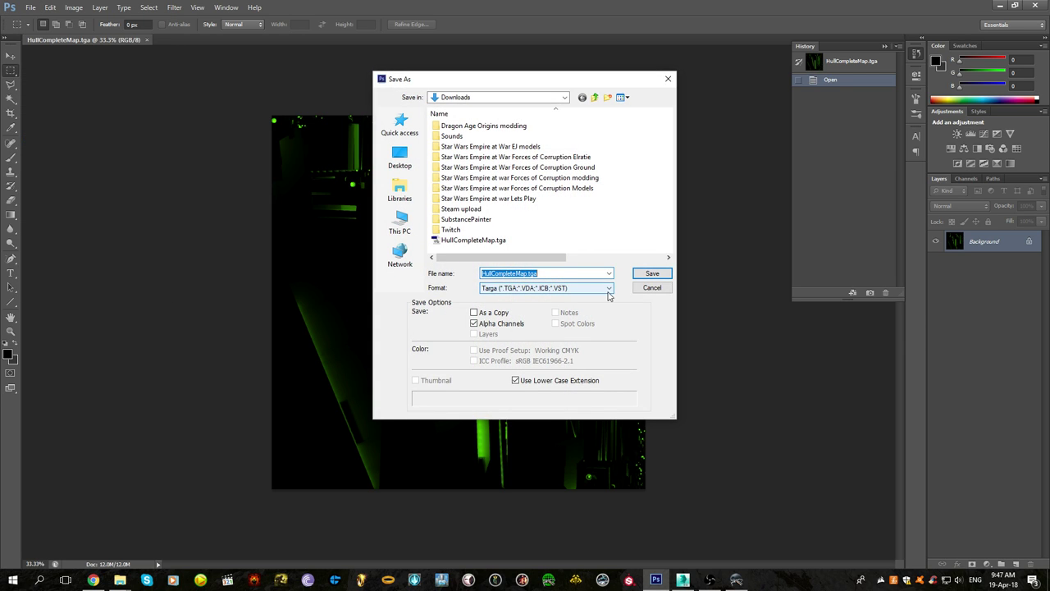
pyautogui.click(610, 291)
pyautogui.click(610, 291)
pyautogui.doubleClick(523, 273)
pyautogui.write('Try')
pyautogui.press('Return')
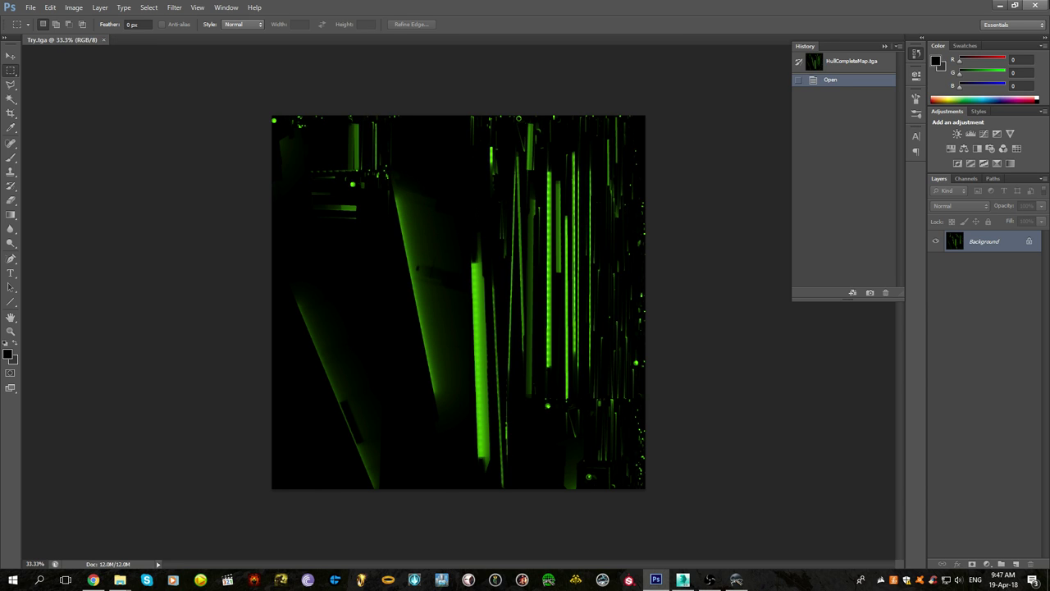
pyautogui.click(1037, 5)
# Compare the file sizes of HullCompleteMap.dds, Try.tga and HullCompleteMap.tga in the Downloads folder
pyautogui.click(849, 264)
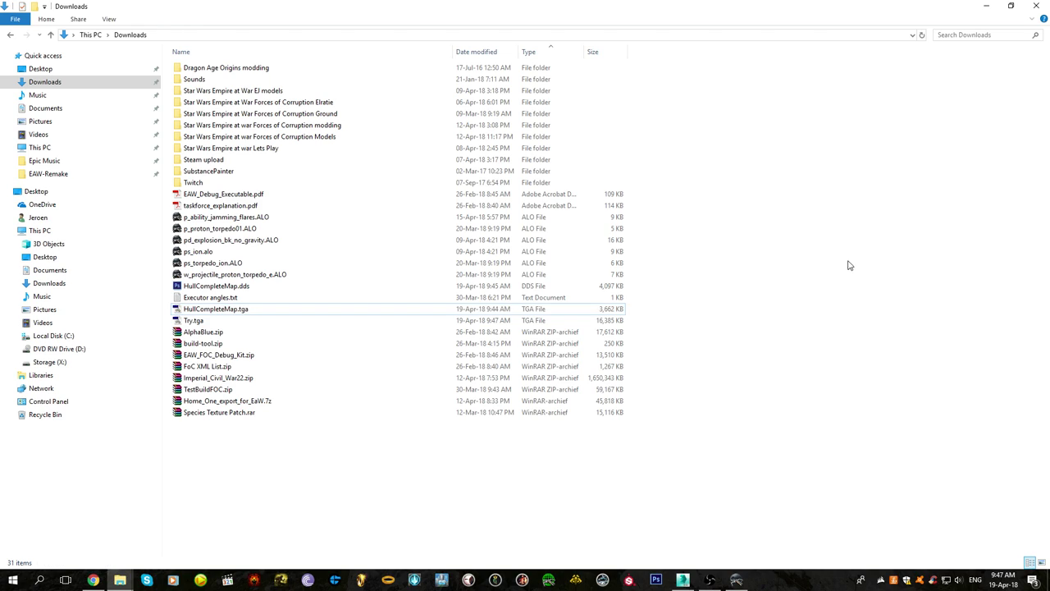
pyautogui.click(502, 286)
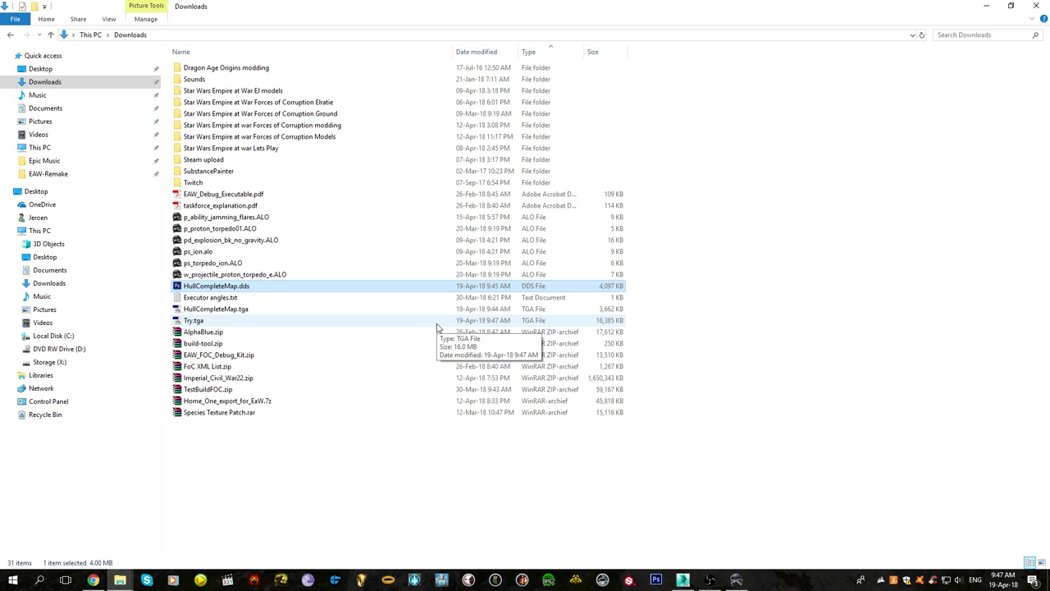
pyautogui.click(438, 320)
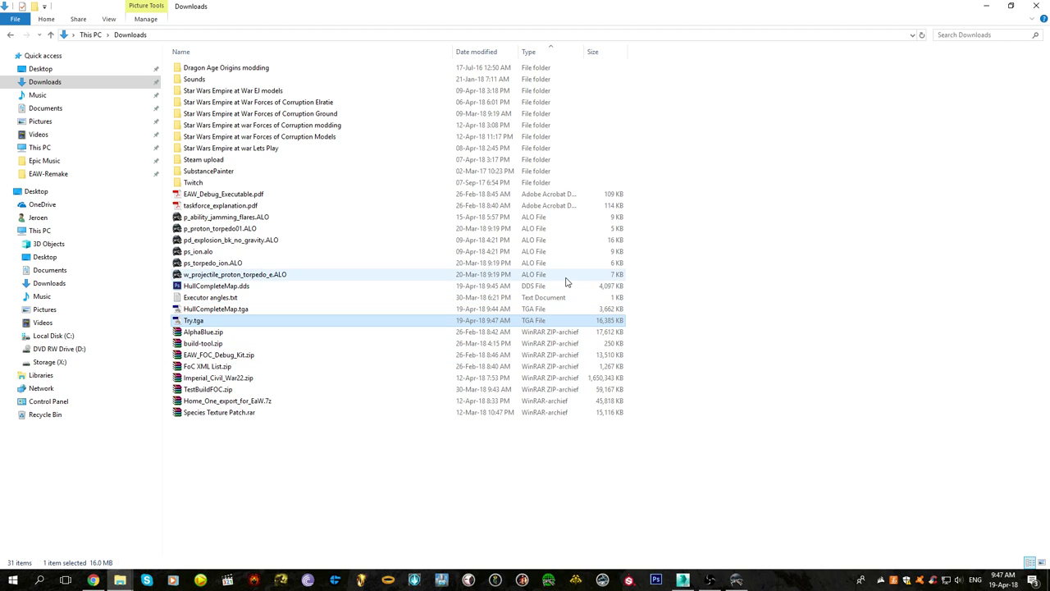
pyautogui.click(560, 291)
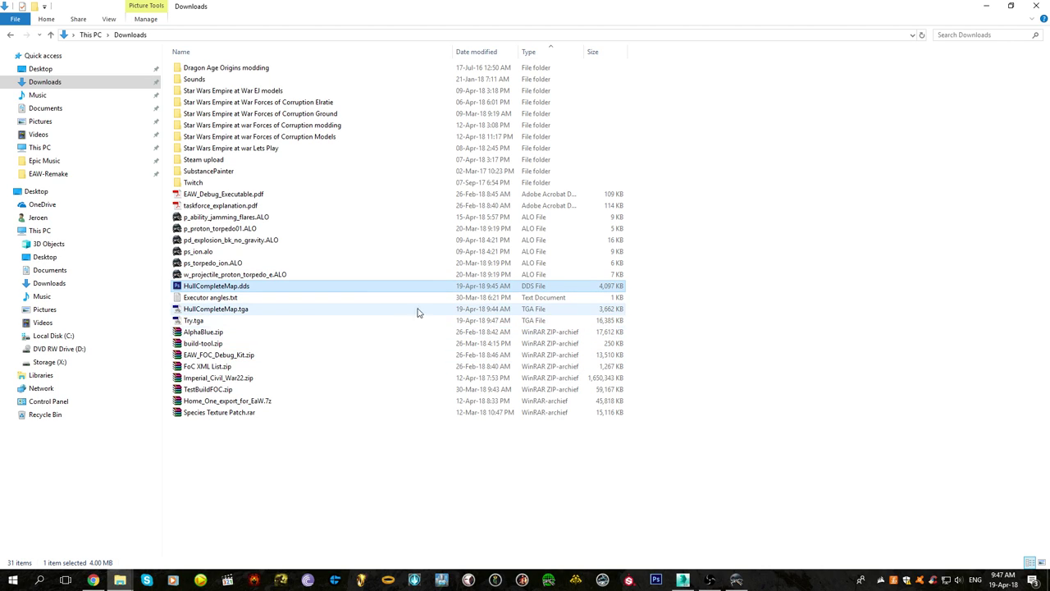
pyautogui.click(363, 312)
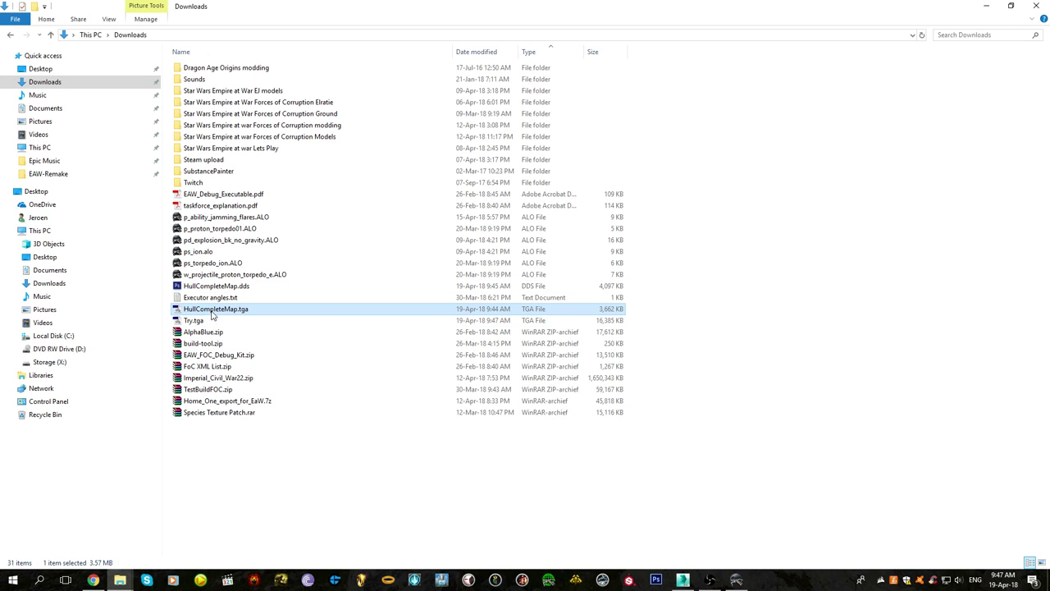
# Open HullCompleteMap.tga from the Downloads folder in Photoshop
pyautogui.moveTo(231, 308); pyautogui.dragTo(230, 306, button='right')
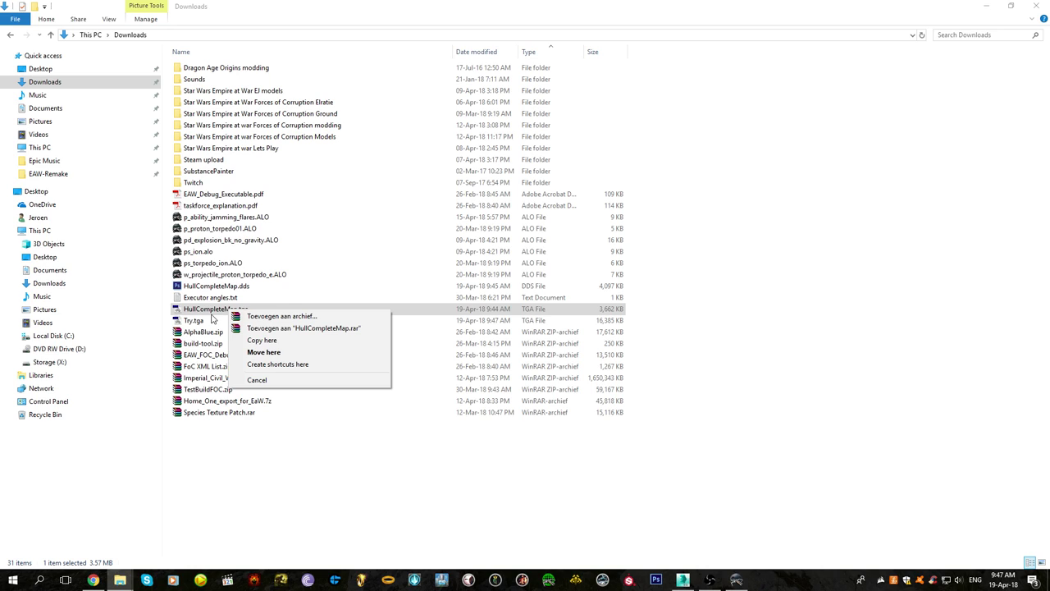
pyautogui.click(211, 311)
pyautogui.rightClick(212, 314)
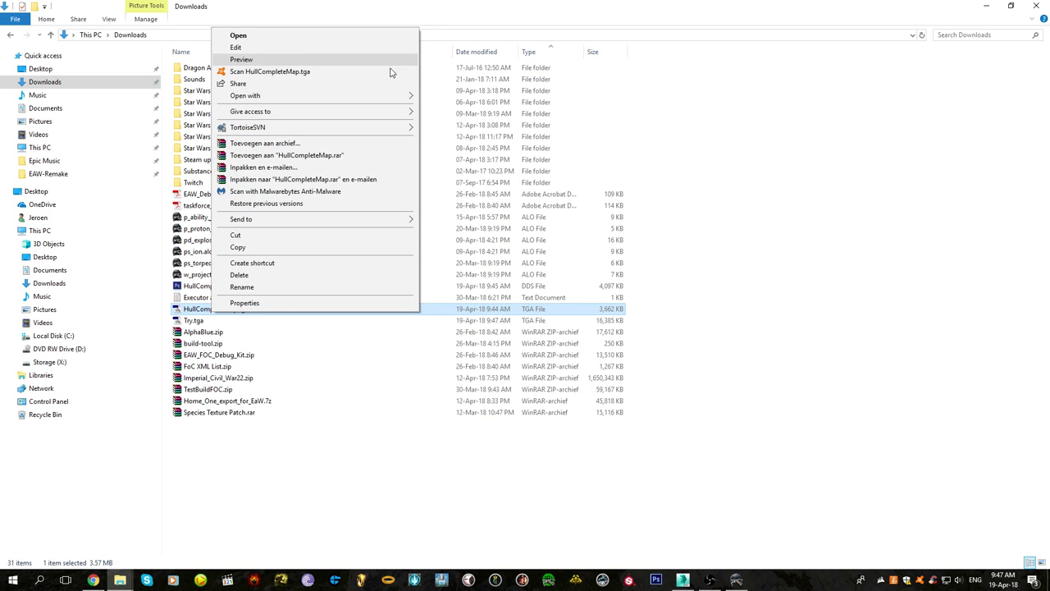
pyautogui.moveTo(344, 96)
pyautogui.click(443, 109)
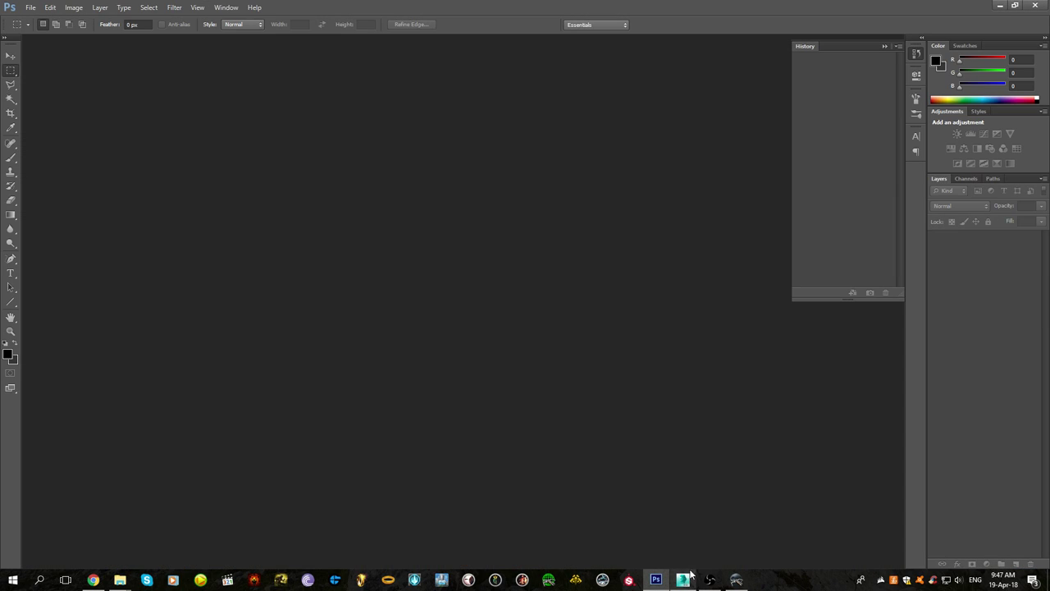
pyautogui.keyDown('alt'); pyautogui.scroll(2, 454, 283); pyautogui.keyUp('alt')
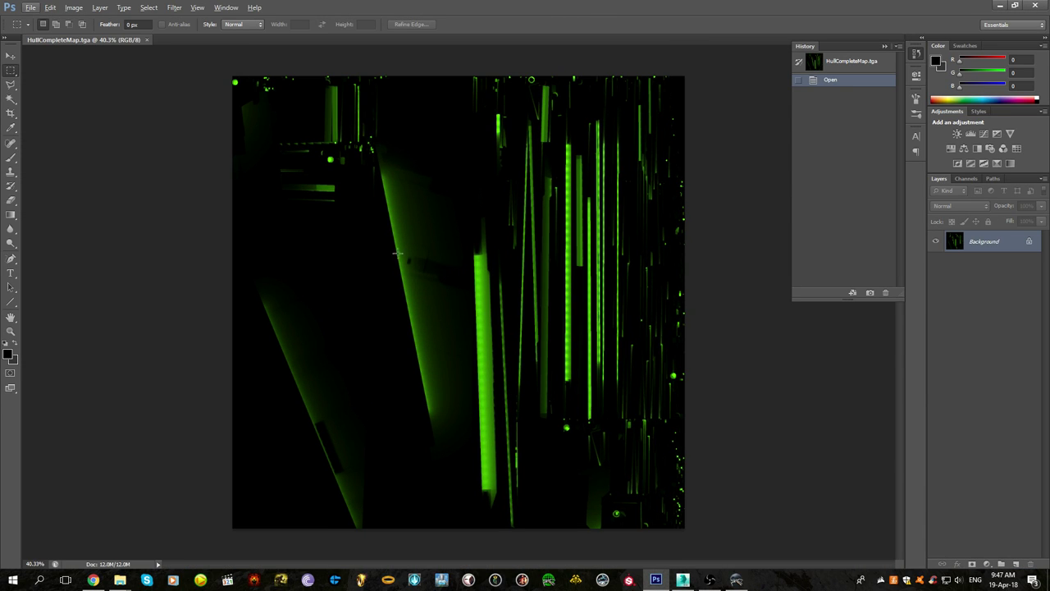
# Switch to the Downloads folder in File Explorer and open Try.tga in Photoshop as well
pyautogui.click(129, 582)
pyautogui.click(89, 546)
pyautogui.rightClick(317, 321)
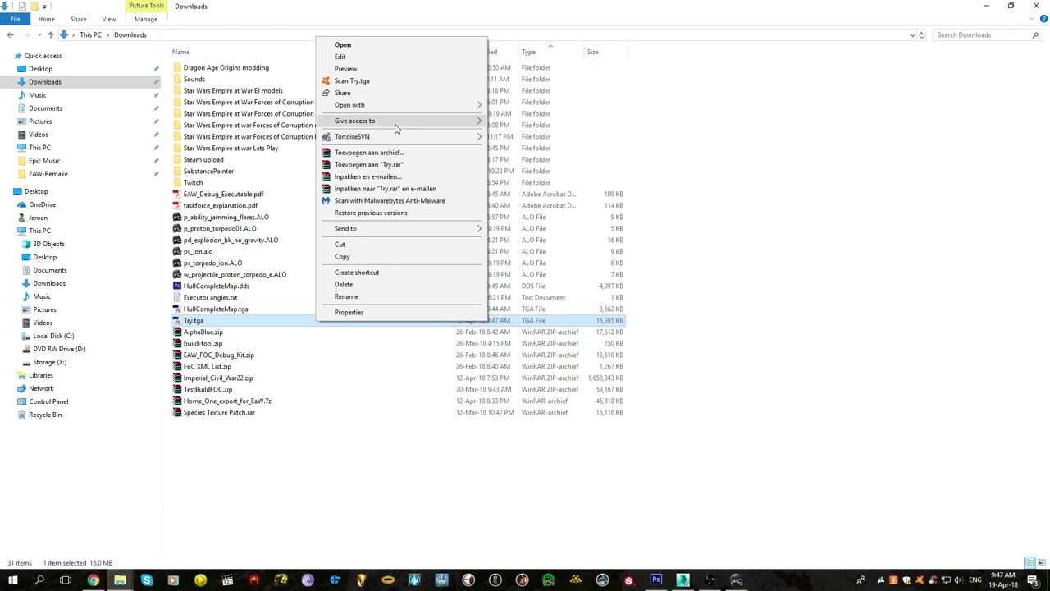
pyautogui.moveTo(480, 106)
pyautogui.click(525, 115)
pyautogui.click(659, 580)
# Compare the file sizes of HullCompleteMap.tga and HullCompleteMap.dds in the Downloads folder
pyautogui.click(621, 311)
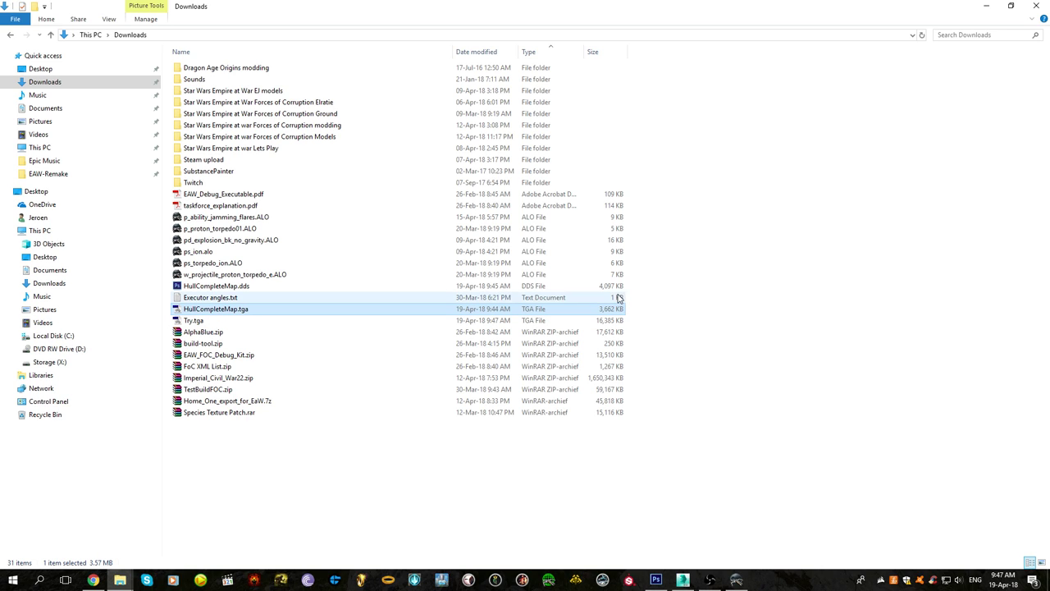
pyautogui.click(611, 288)
pyautogui.click(656, 301)
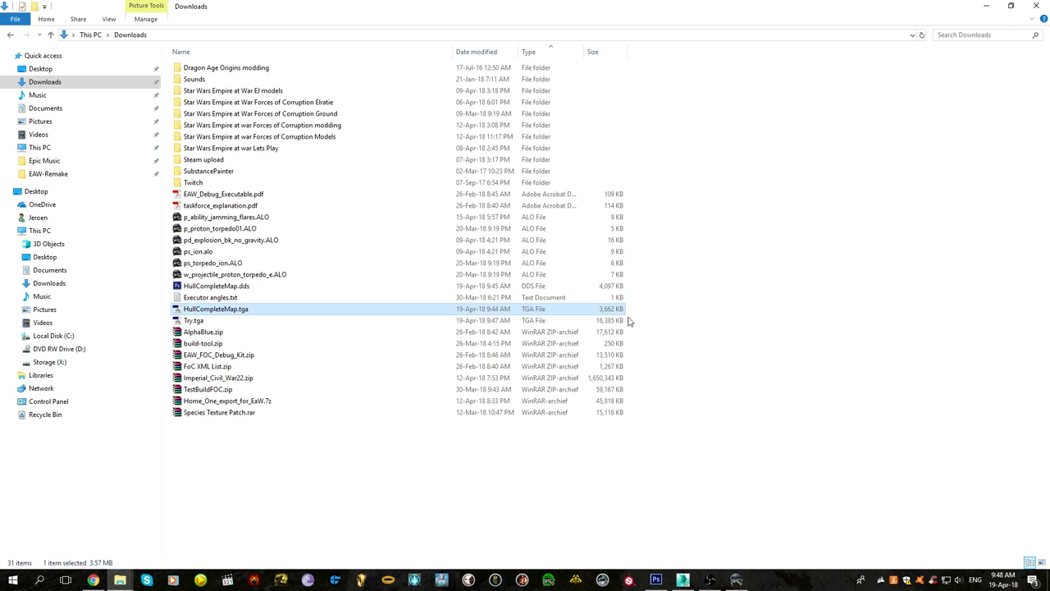
# Switch to Photoshop and compare the color mode and bit depth of Try.tga and HullCompleteMap.tga
pyautogui.click(655, 580)
pyautogui.hotkey('ctrl', '0')
pyautogui.click(72, 10)
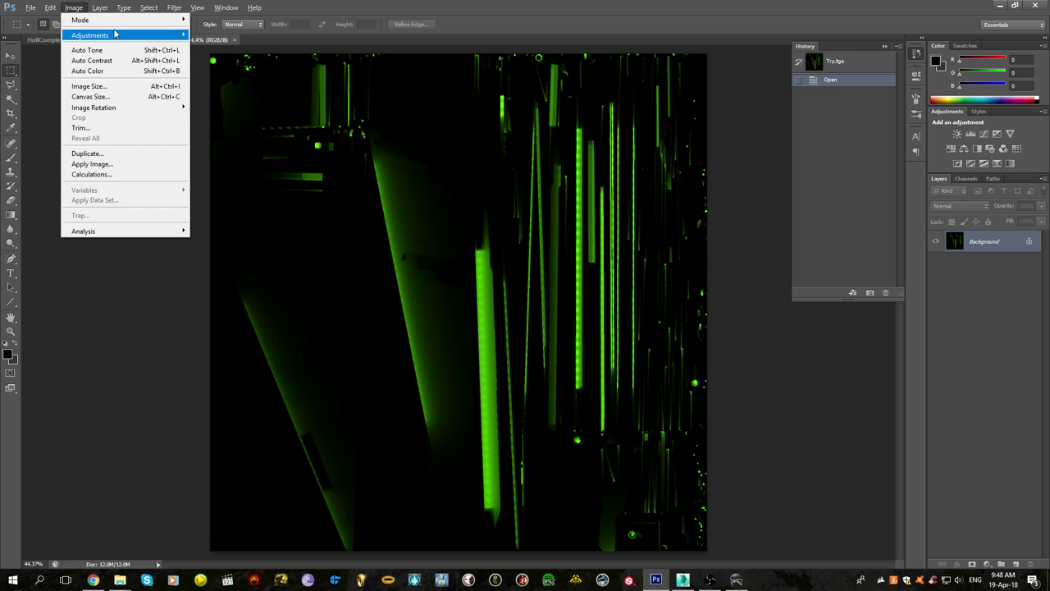
pyautogui.moveTo(119, 29)
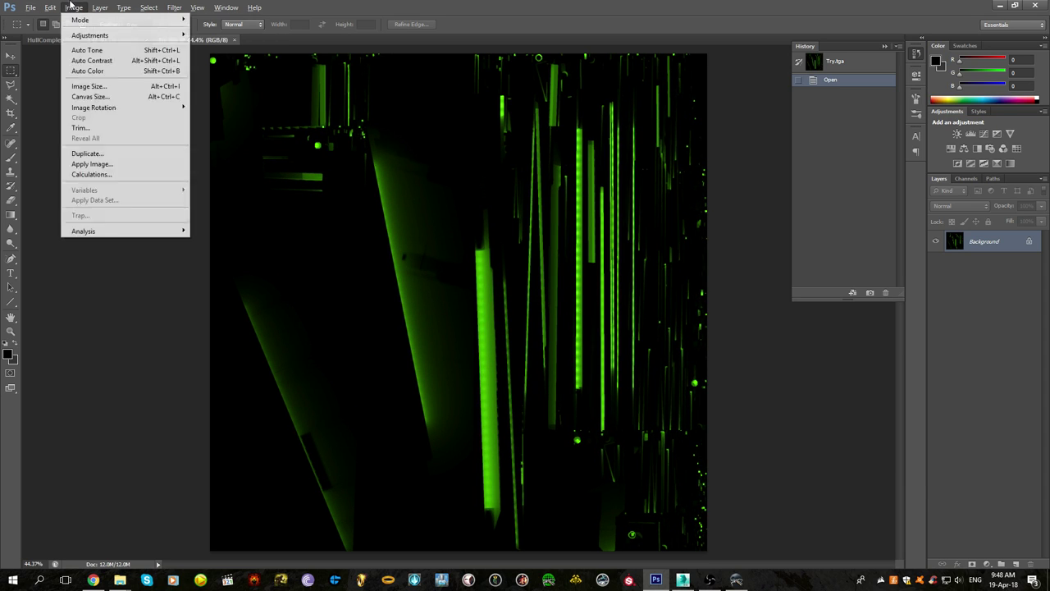
pyautogui.click(39, 42)
pyautogui.click(51, 9)
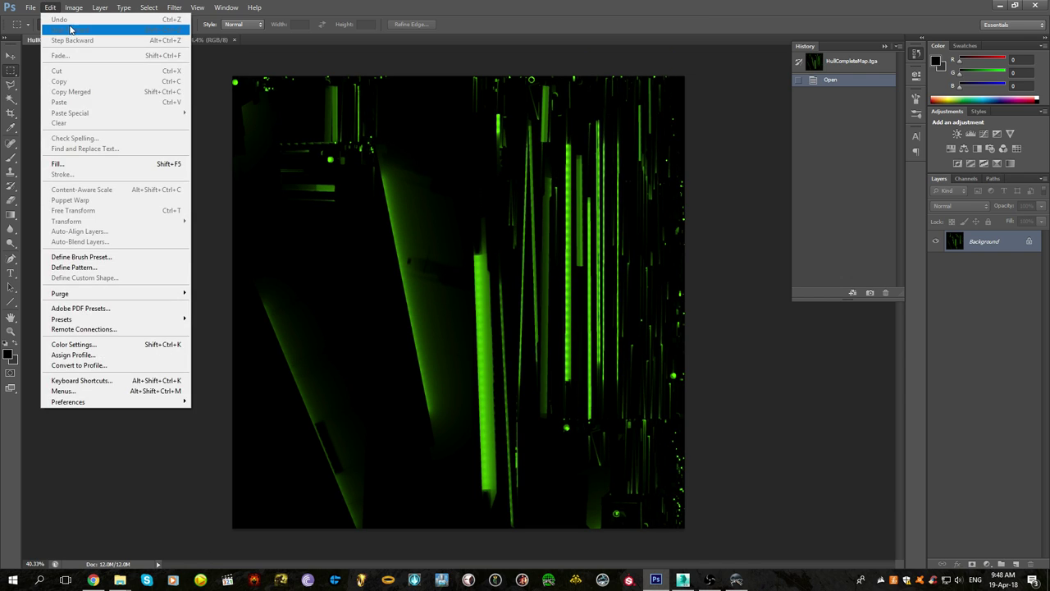
pyautogui.moveTo(74, 9)
pyautogui.moveTo(110, 24)
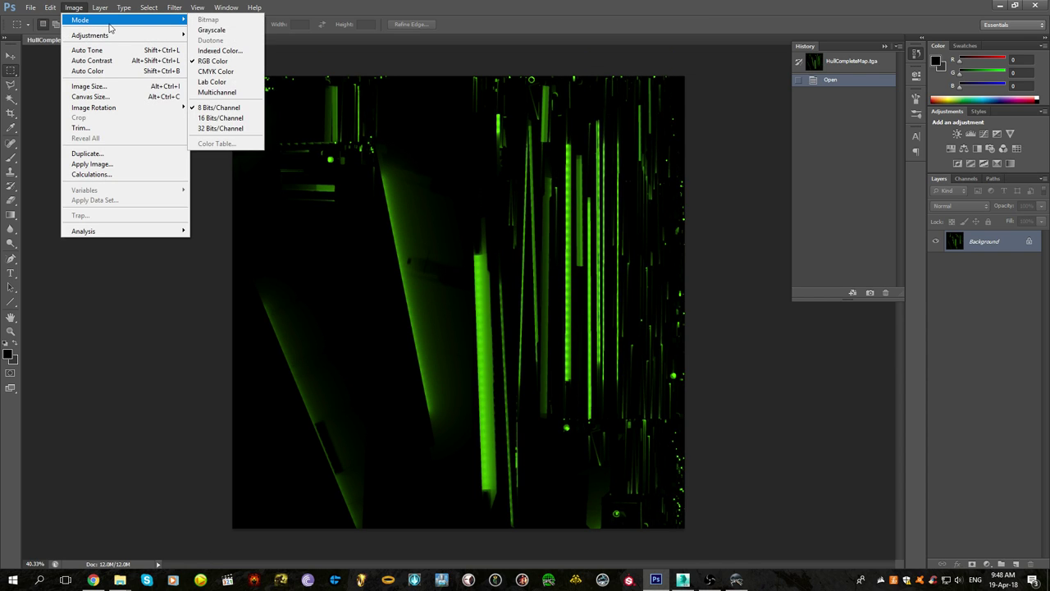
pyautogui.click(474, 169)
# Compare the color and alpha channels of HullCompleteMap.tga and Try.tga
pyautogui.click(973, 179)
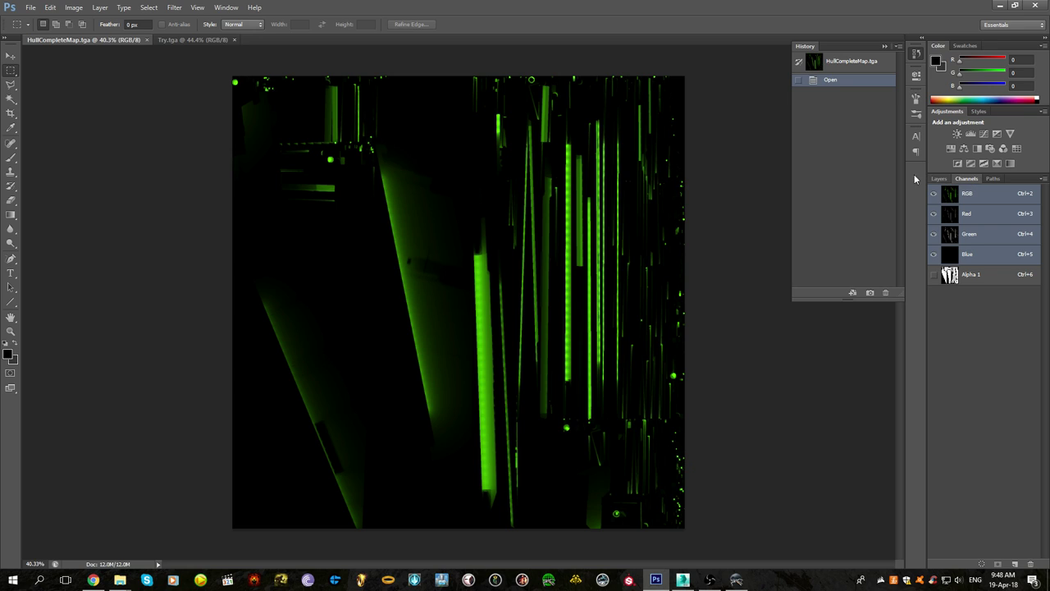
pyautogui.click(191, 41)
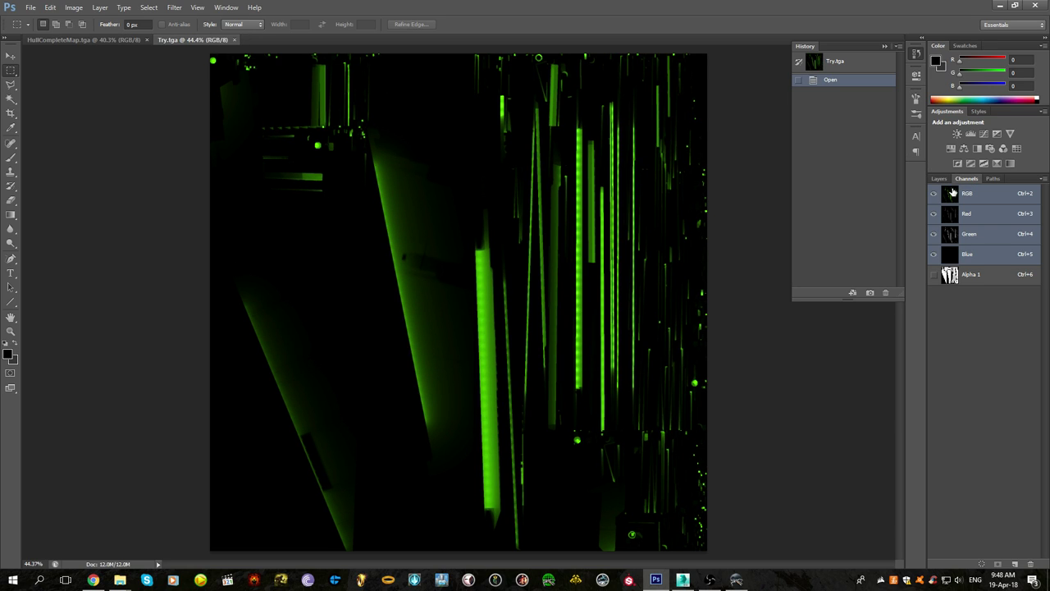
pyautogui.click(48, 41)
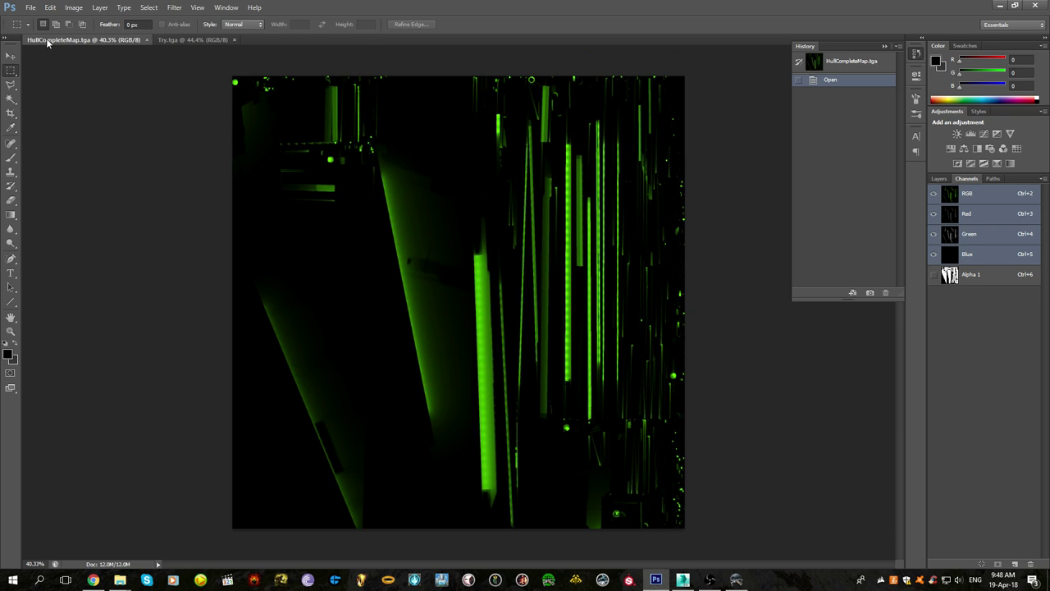
# Inspect the green glow areas of HullCompleteMap.tga and Try.tga up close to compare their image quality
pyautogui.keyDown('alt'); pyautogui.scroll(16, 687, 248); pyautogui.keyUp('alt')
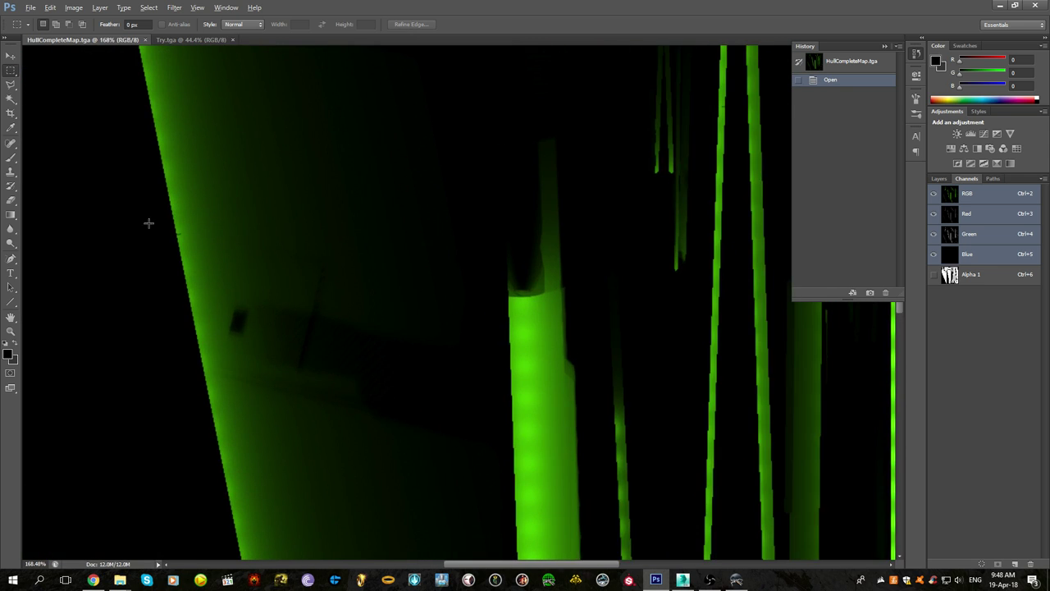
pyautogui.keyDown('alt'); pyautogui.scroll(-1, 177, 218); pyautogui.keyUp('alt')
pyautogui.click(190, 39)
pyautogui.keyDown('alt'); pyautogui.scroll(7, 444, 237); pyautogui.keyUp('alt')
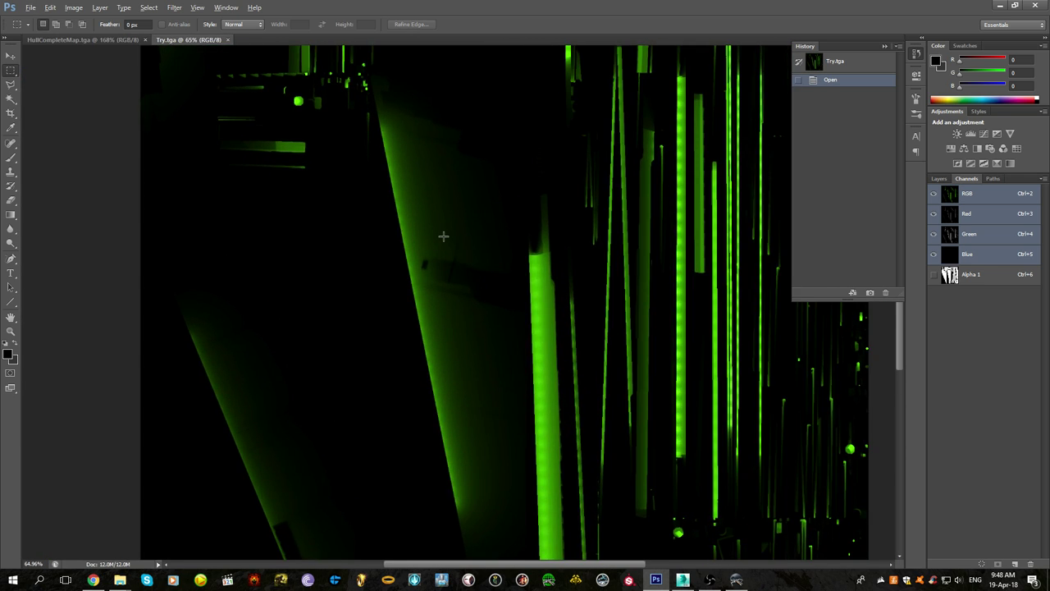
pyautogui.keyDown('alt'); pyautogui.scroll(2, 444, 236); pyautogui.keyUp('alt')
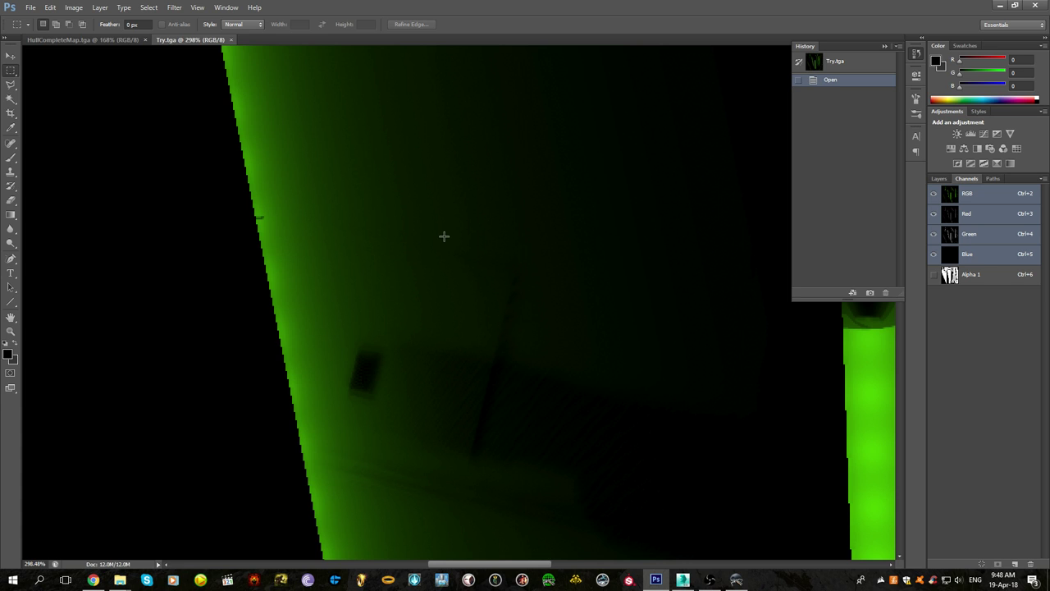
pyautogui.keyDown('alt'); pyautogui.scroll(-4, 270, 167); pyautogui.keyUp('alt')
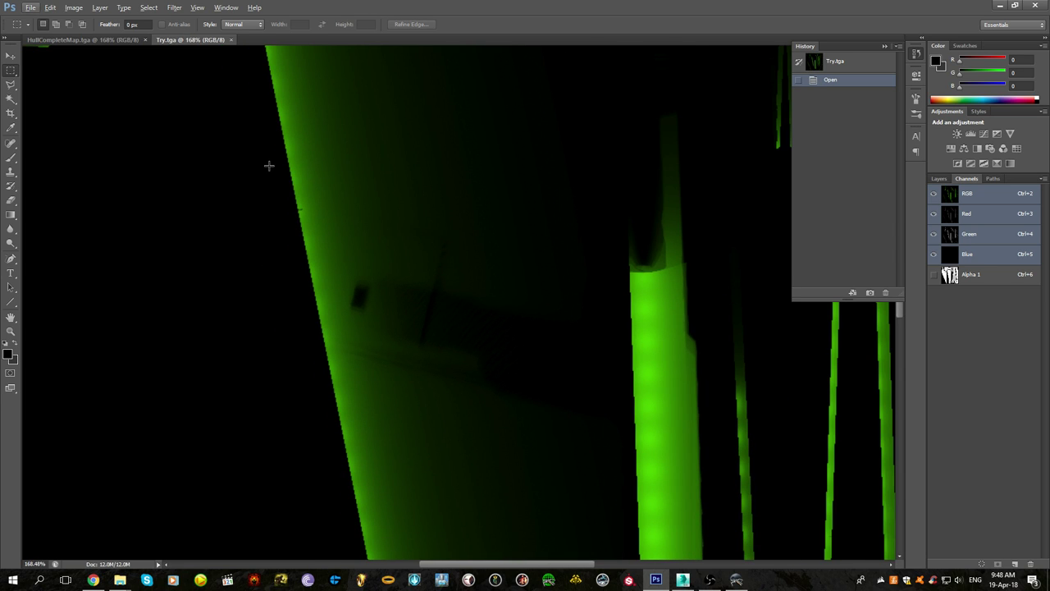
# Review the color mode options for Try.tga and the image adjustment options for HullCompleteMap.tga
pyautogui.click(31, 7)
pyautogui.click(314, 126)
pyautogui.click(51, 8)
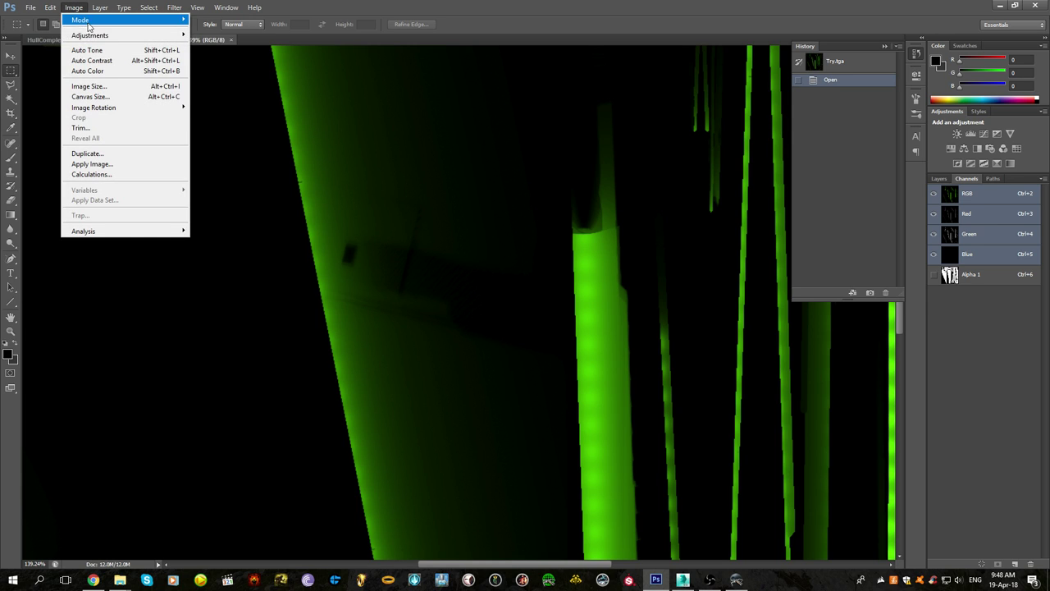
pyautogui.moveTo(95, 37)
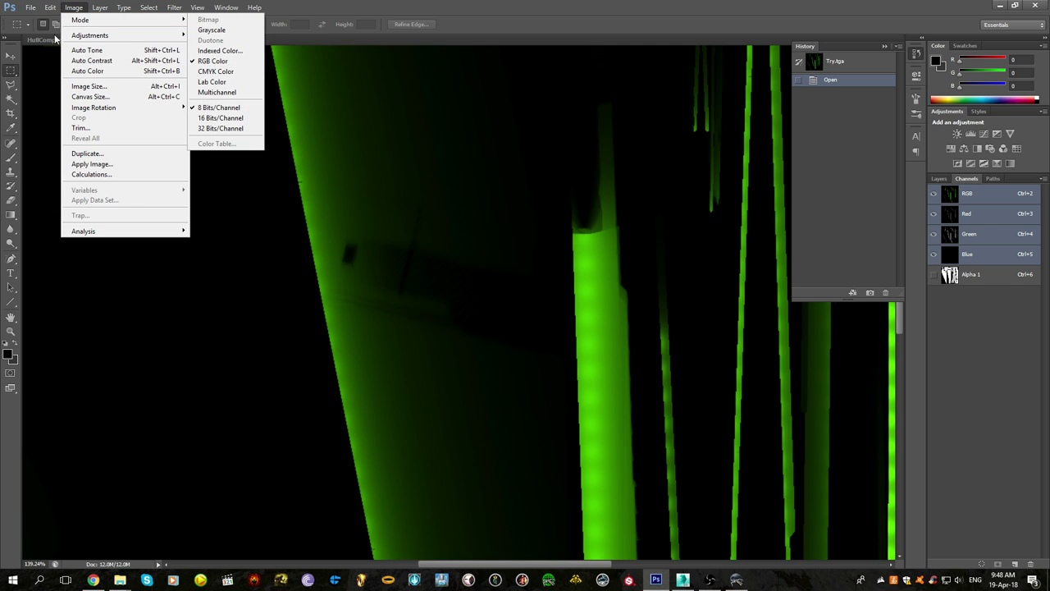
pyautogui.click(54, 38)
pyautogui.click(55, 40)
pyautogui.click(74, 8)
pyautogui.moveTo(93, 38)
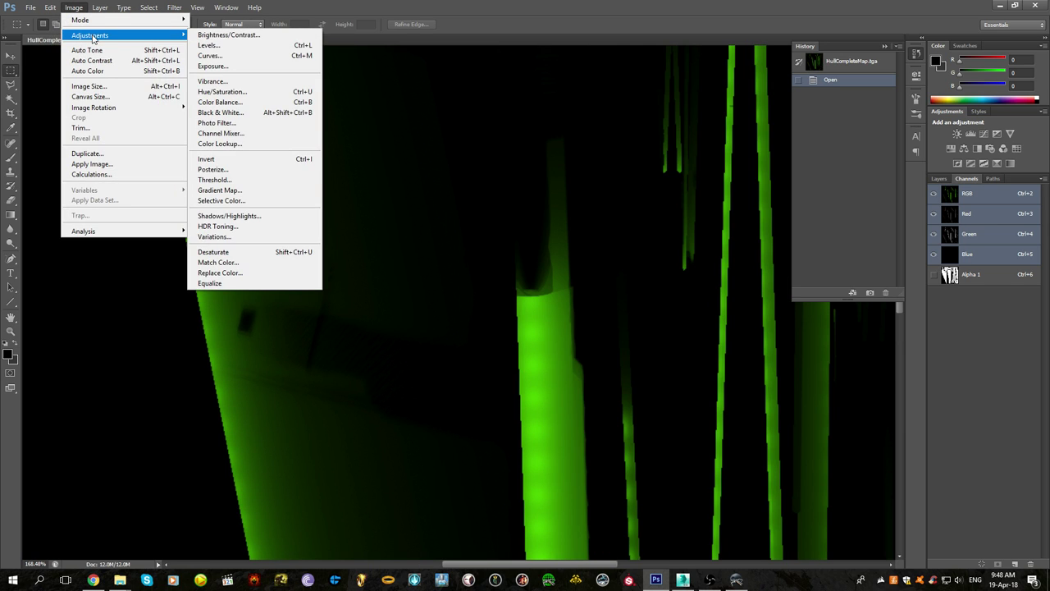
pyautogui.click(588, 216)
# View the whole HullCompleteMap.tga, minimize Photoshop, and compare the TGA and DDS versions of HullCompleteMap in the Downloads folder
pyautogui.keyDown('alt'); pyautogui.scroll(-15, 506, 262); pyautogui.keyUp('alt')
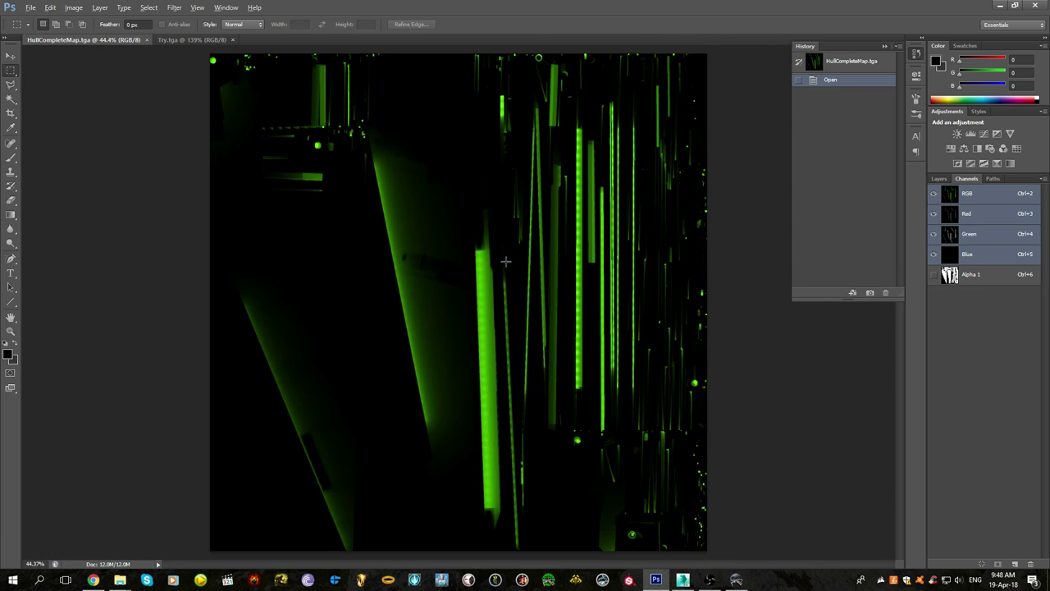
pyautogui.keyDown('alt'); pyautogui.scroll(1, 506, 261); pyautogui.keyUp('alt')
pyautogui.click(1000, 5)
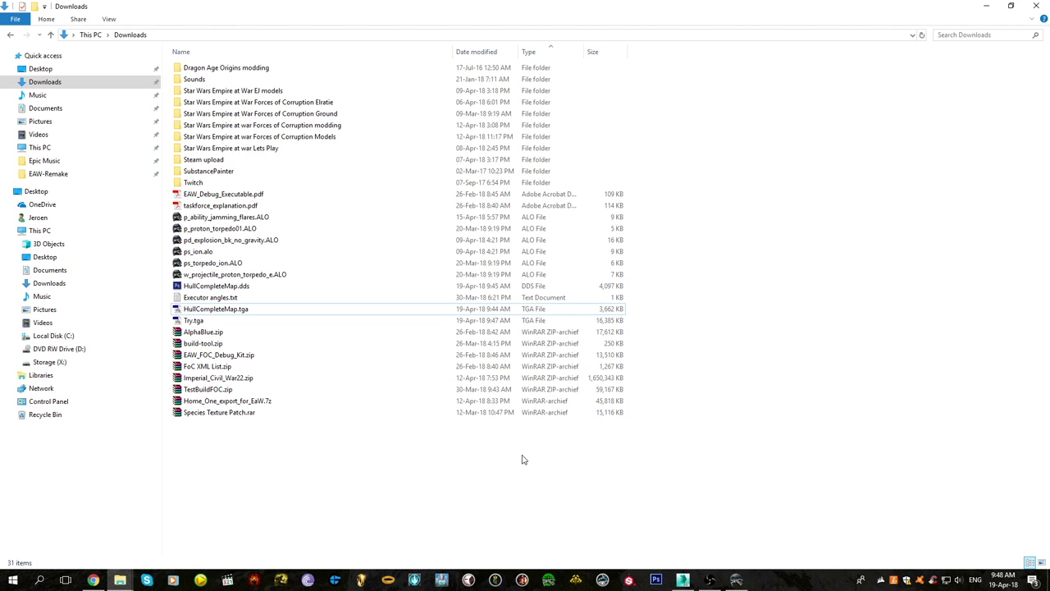
pyautogui.click(323, 317)
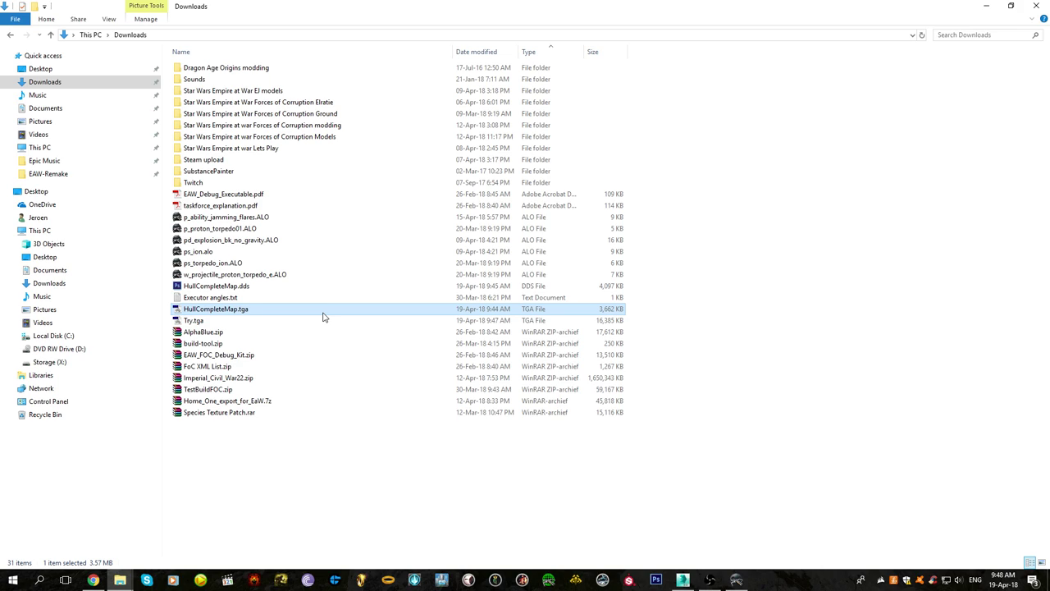
pyautogui.click(342, 286)
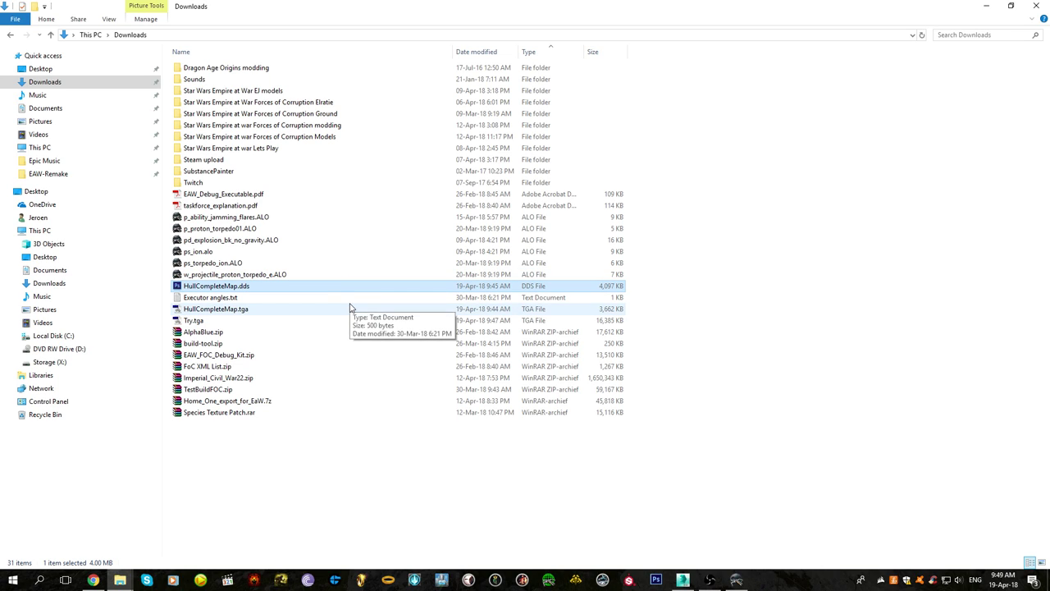
pyautogui.click(349, 308)
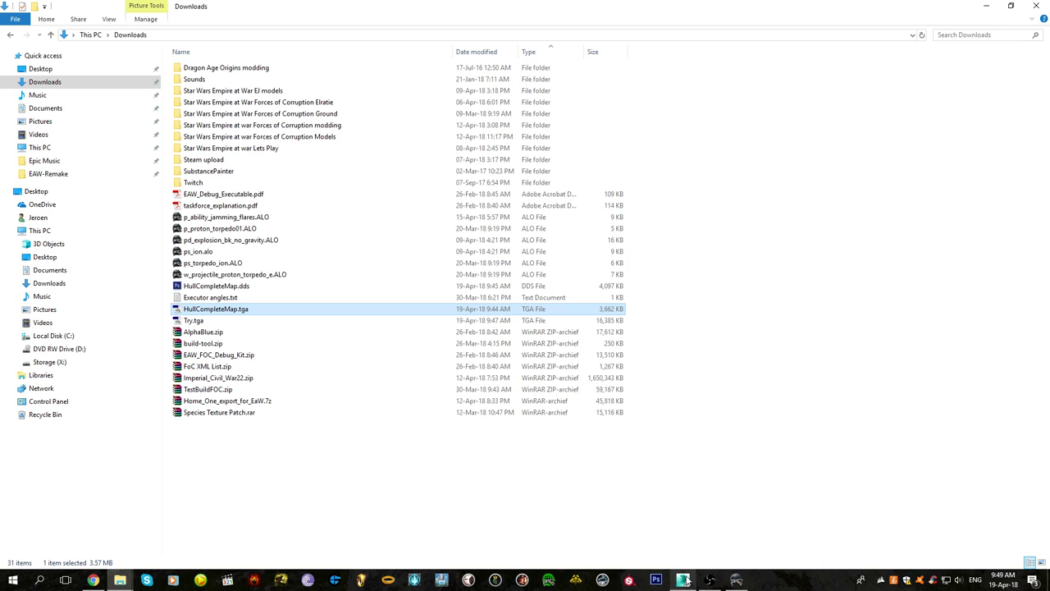
# Switch to 3ds Max and examine the baked green glow across the hull
pyautogui.moveTo(687, 580)
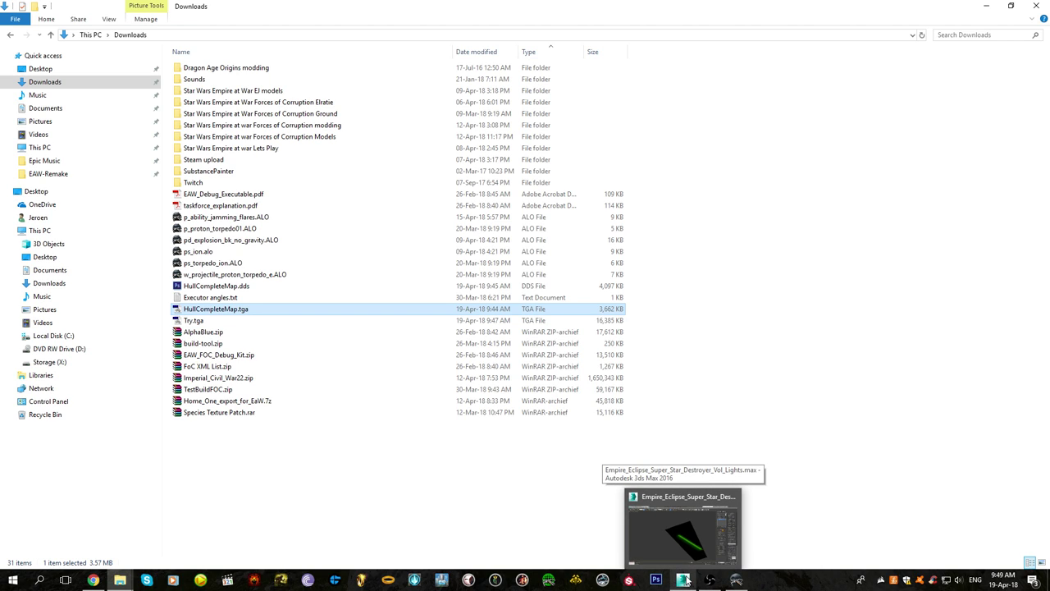
pyautogui.click(687, 580)
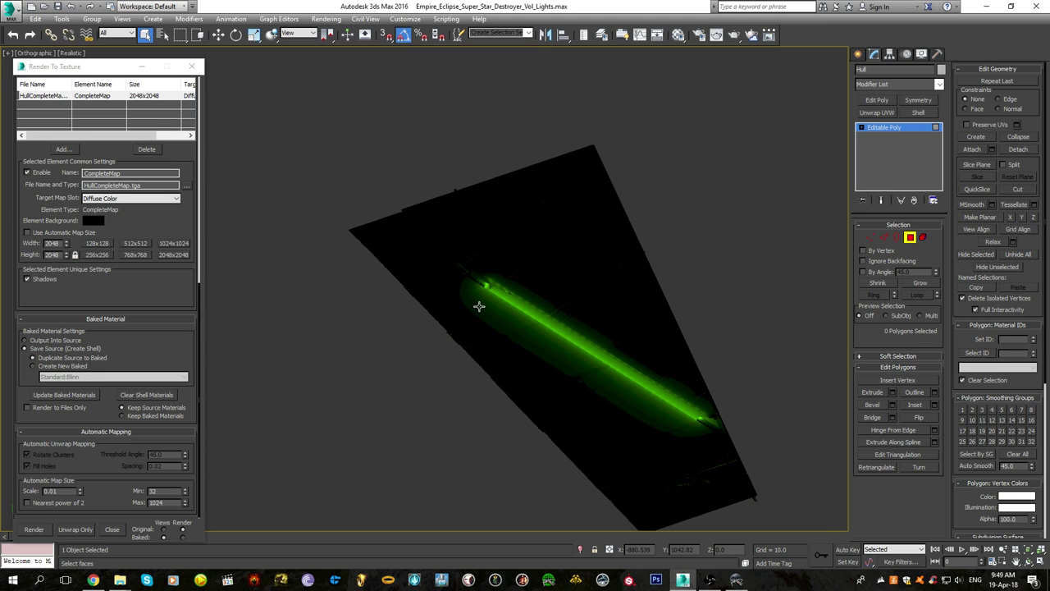
pyautogui.scroll(5, 566, 355)
pyautogui.keyDown('alt'); pyautogui.moveTo(566, 356); pyautogui.dragTo(650, 405, button='middle'); pyautogui.keyUp('alt')
pyautogui.scroll(-3, 649, 405)
pyautogui.moveTo(586, 382); pyautogui.dragTo(576, 358, button='middle')
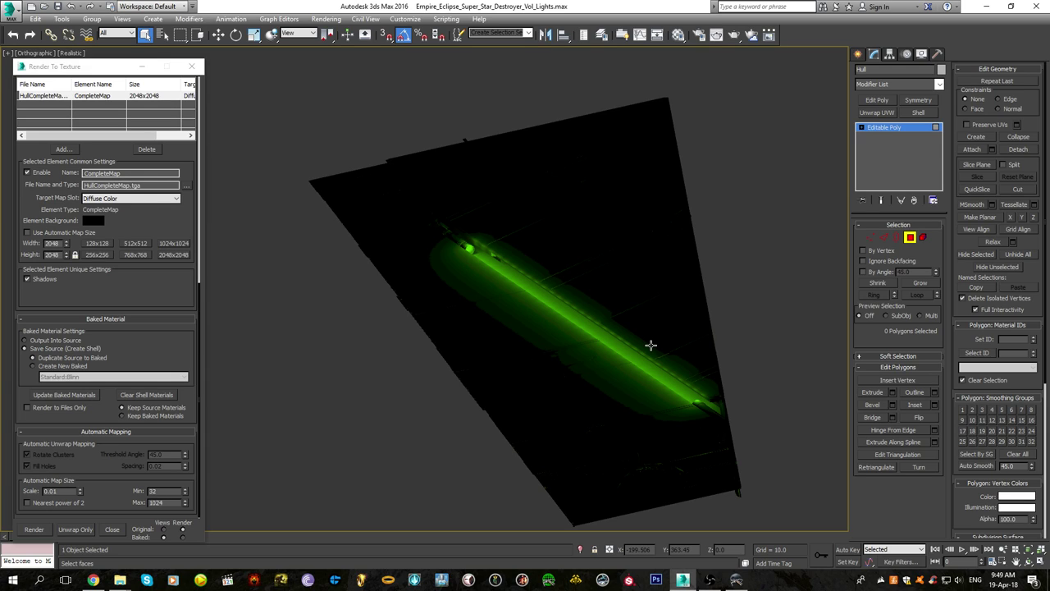
# Leave polygon editing on the hull and show it in the Front view with edged faces
pyautogui.click(556, 284)
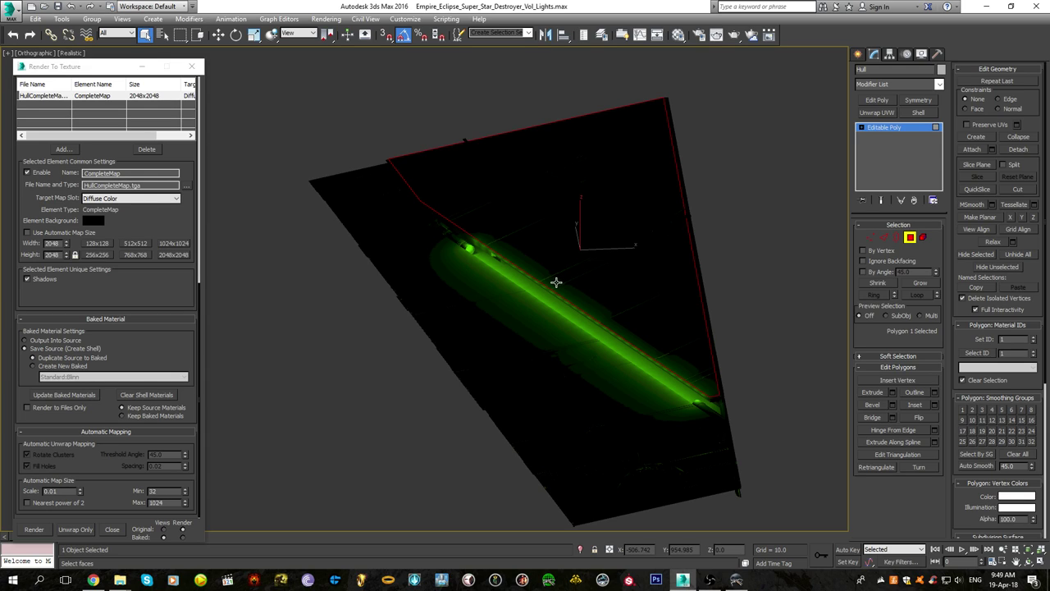
pyautogui.click(373, 337)
pyautogui.click(858, 54)
pyautogui.moveTo(649, 345); pyautogui.dragTo(623, 352, button='middle')
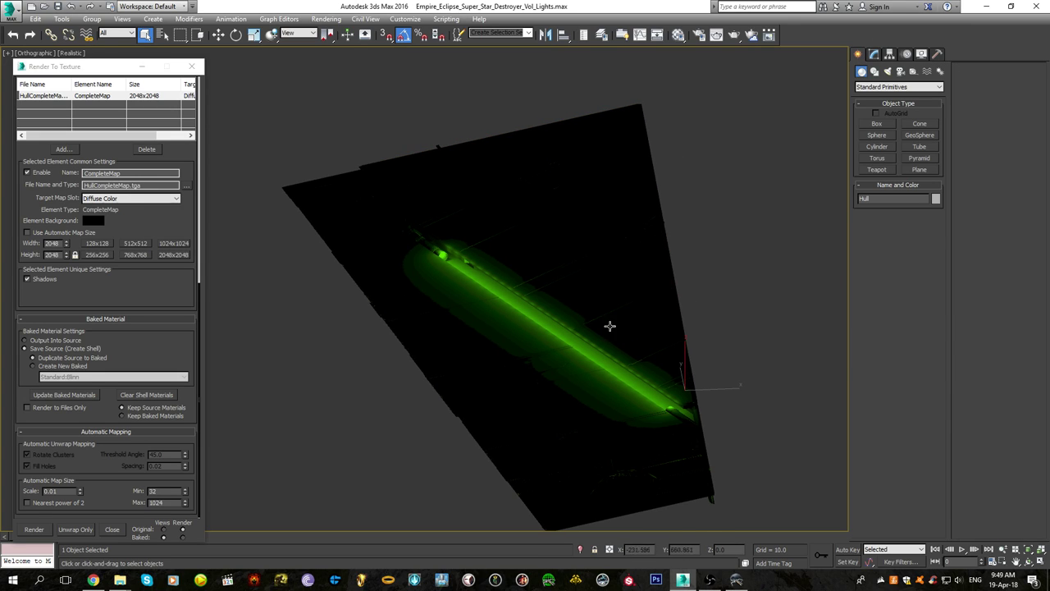
pyautogui.press('f')
pyautogui.press('F4')
pyautogui.scroll(-2, 601, 359)
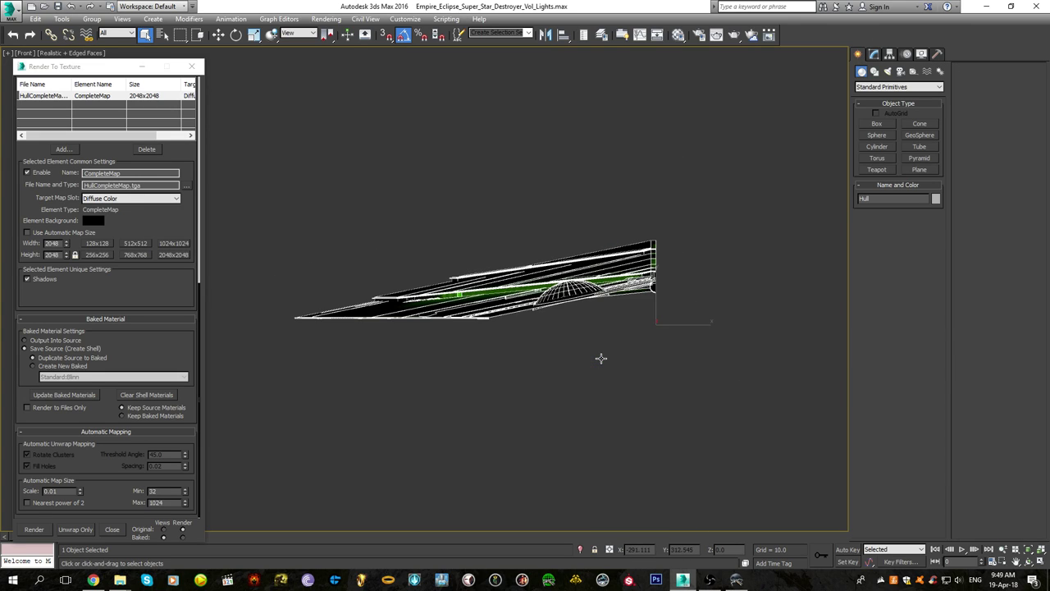
# Choose Empire_Eclipse_Super_Star_Destroyer_Finished.max in the Restart 2016 folder as the file to merge into the scene
pyautogui.click(8, 11)
pyautogui.moveTo(80, 138)
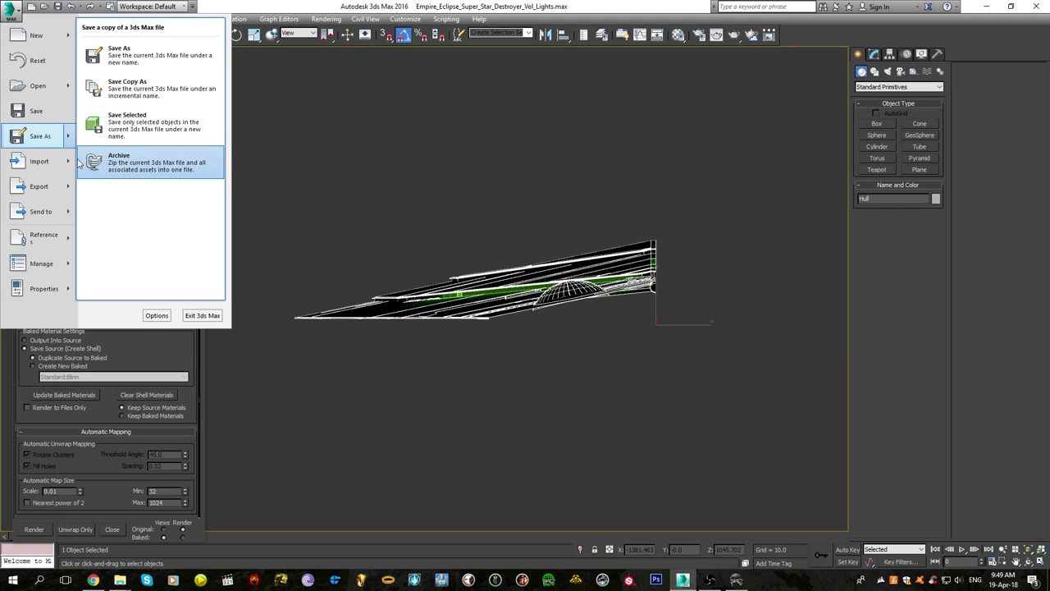
pyautogui.moveTo(59, 162)
pyautogui.click(123, 97)
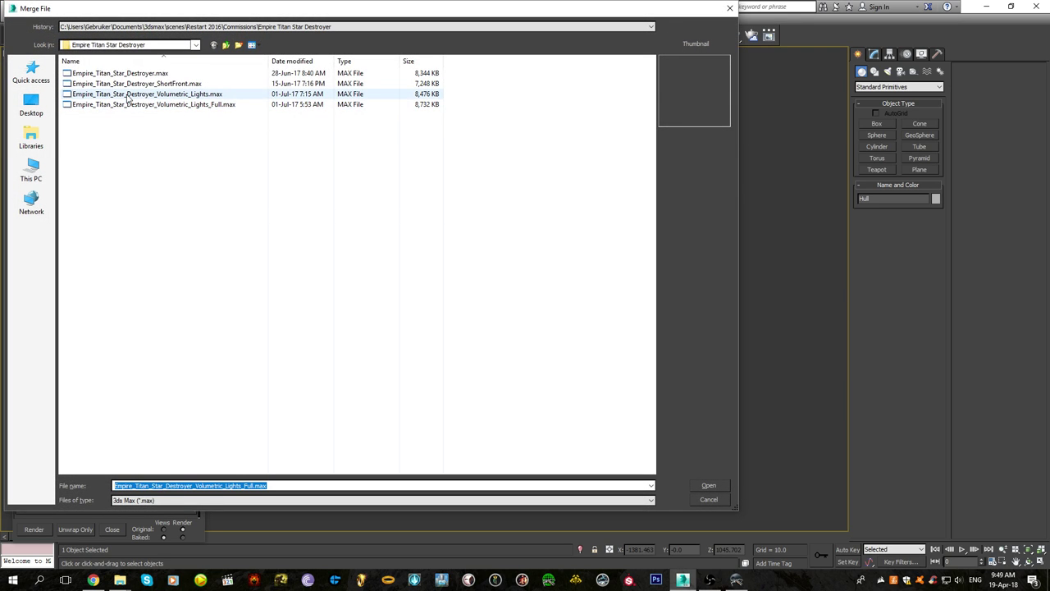
pyautogui.click(224, 46)
pyautogui.click(224, 46)
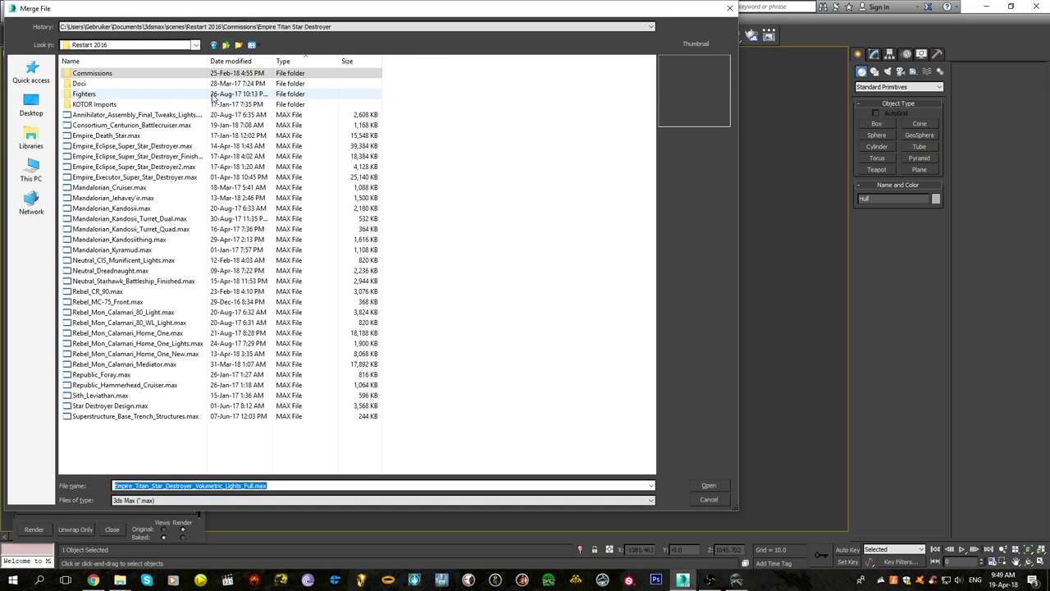
pyautogui.click(157, 167)
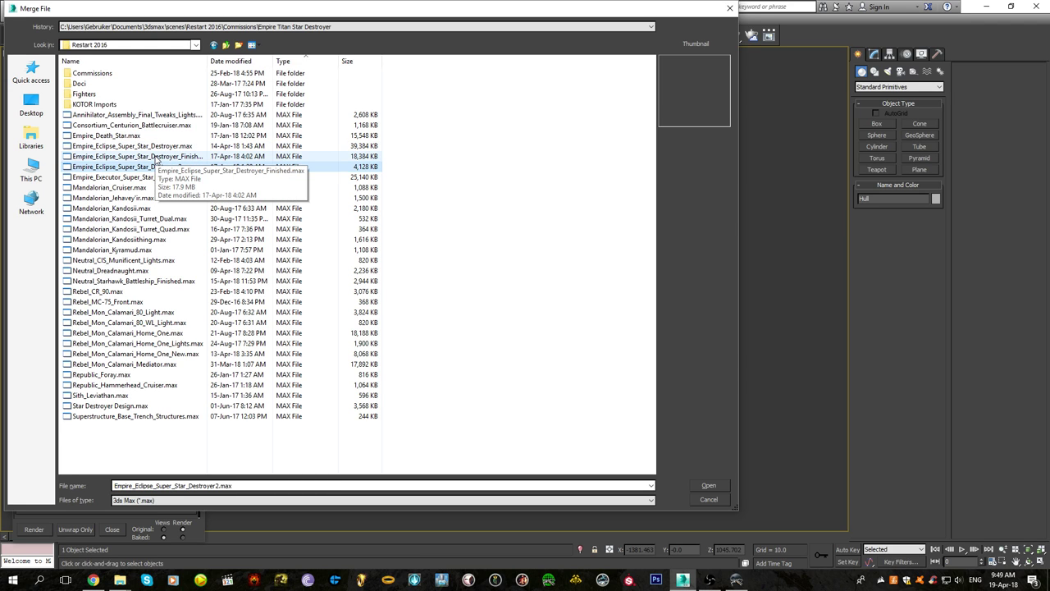
pyautogui.doubleClick(156, 157)
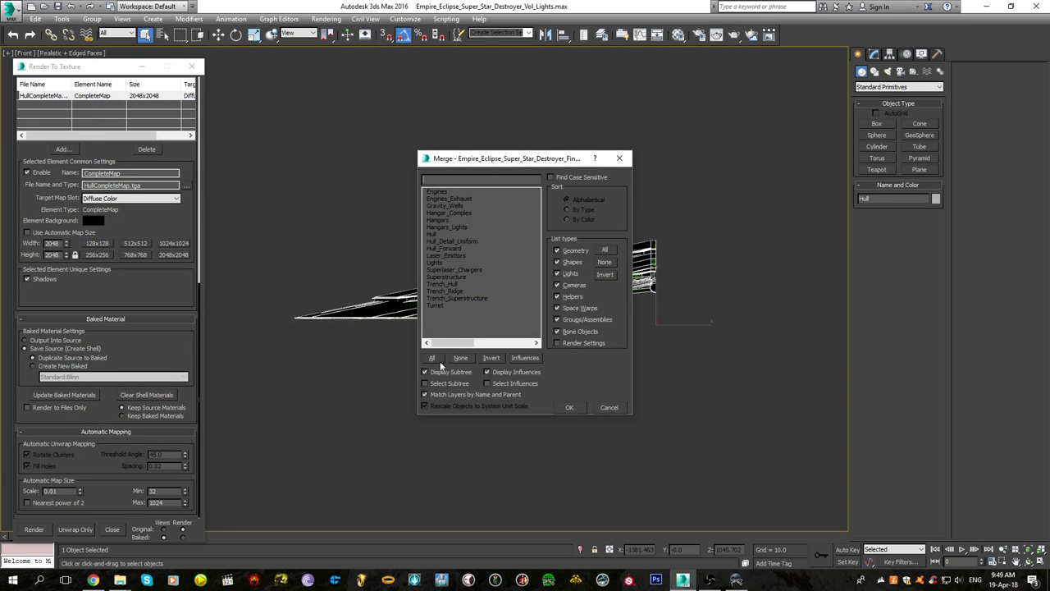
# Merge all objects except Turret from the finished Star Destroyer file
pyautogui.click(434, 359)
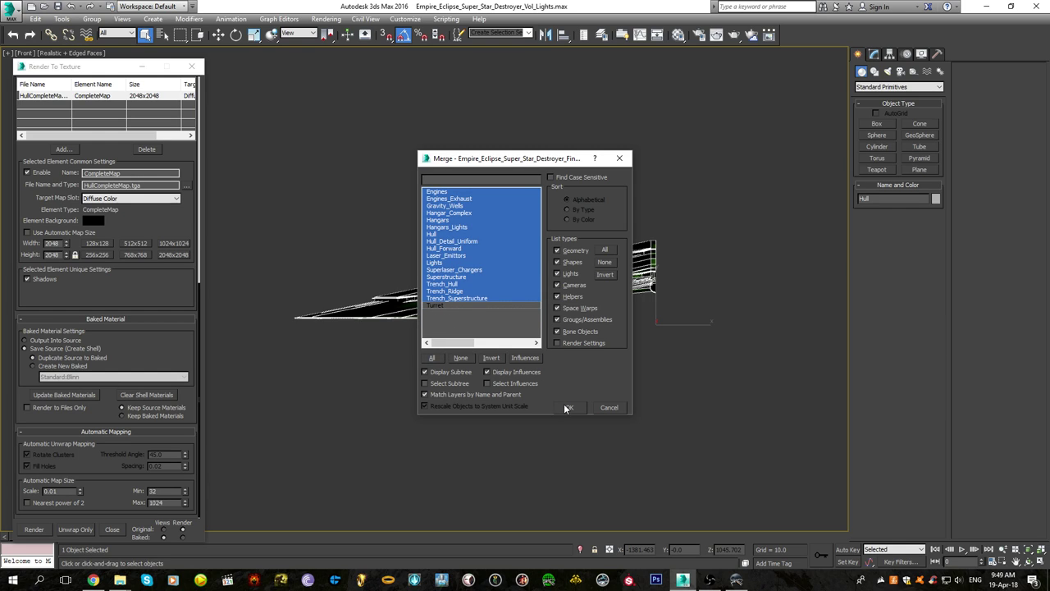
pyautogui.click(566, 406)
pyautogui.click(460, 334)
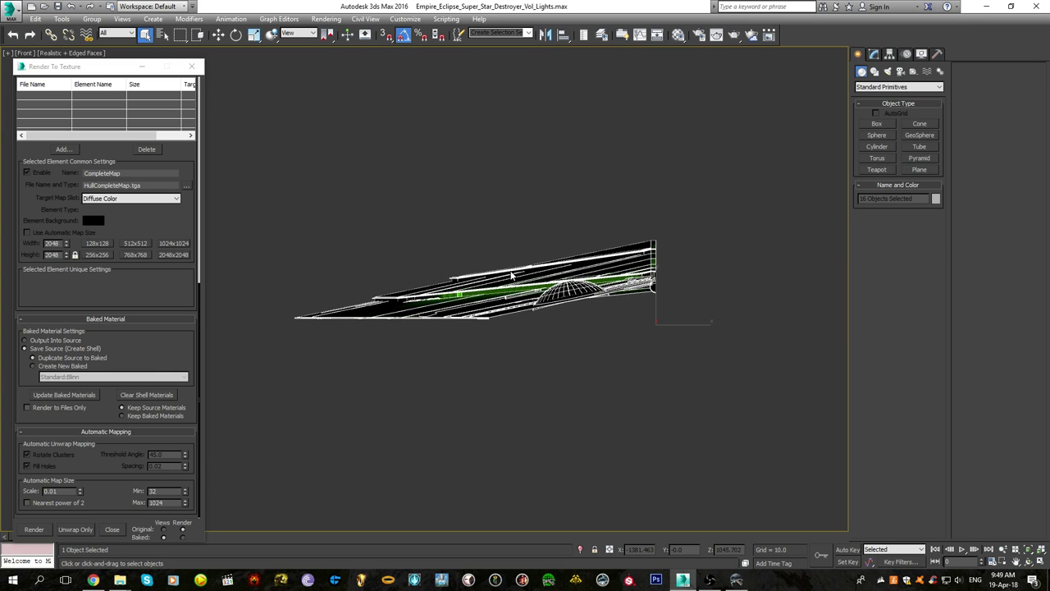
# Select the glow-textured Hull object among the merged ship parts
pyautogui.moveTo(734, 584)
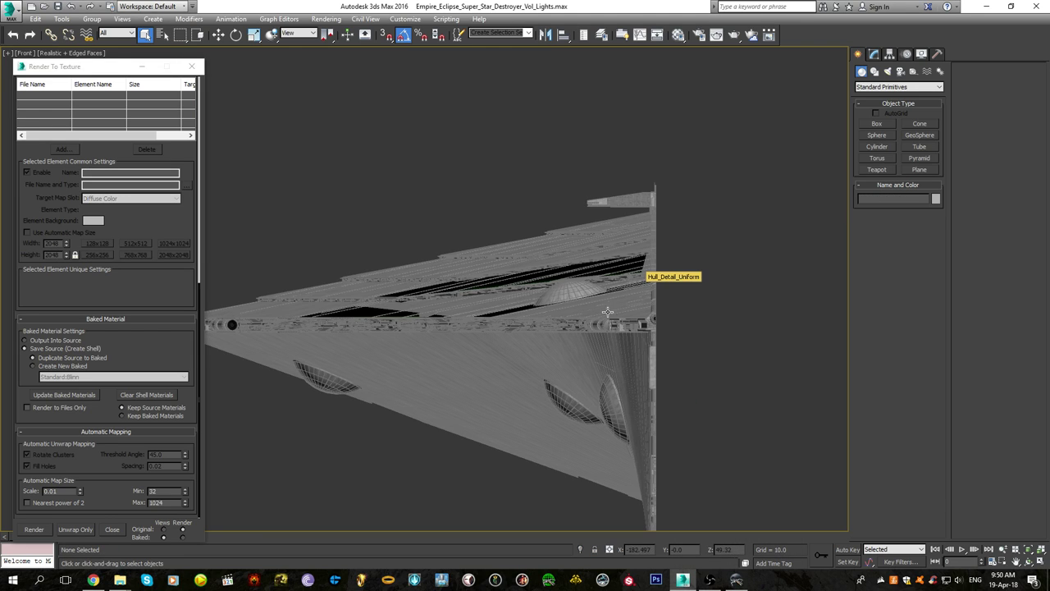
pyautogui.keyDown('alt'); pyautogui.moveTo(607, 313); pyautogui.dragTo(585, 340, button='middle'); pyautogui.keyUp('alt')
pyautogui.scroll(3, 585, 340)
pyautogui.scroll(3, 575, 247)
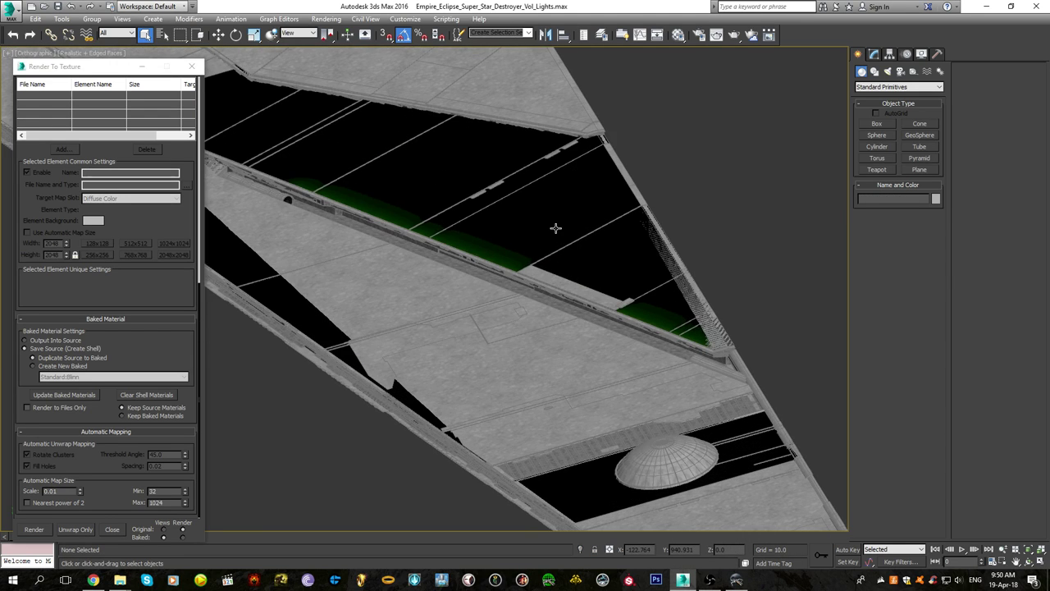
pyautogui.click(555, 228)
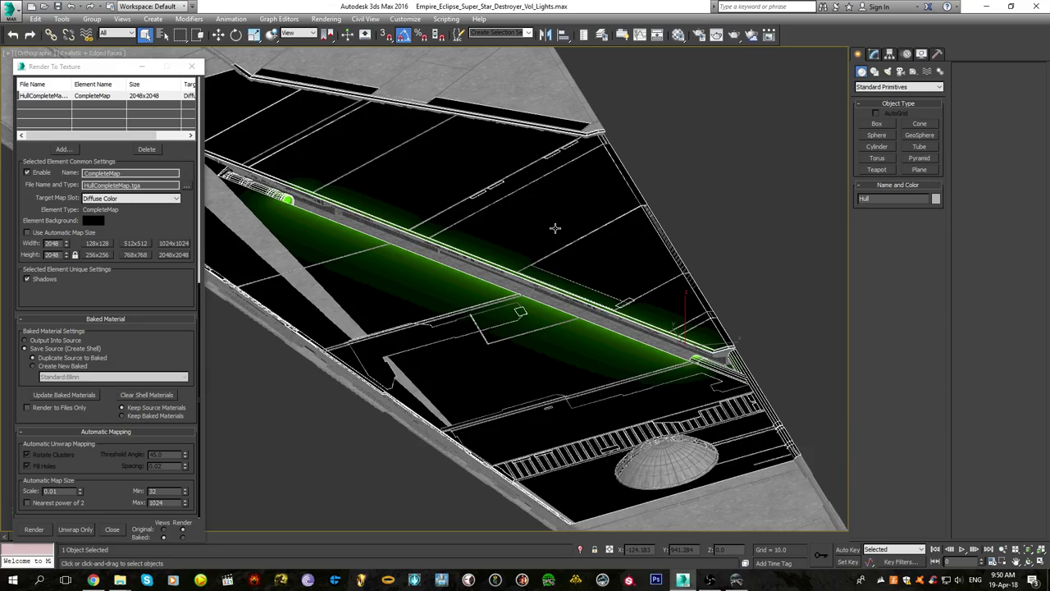
# Examine where the merged ship's surfaces overlap and hide the glow hull around the trench and dome
pyautogui.moveTo(520, 234)
pyautogui.mouseDown(button='middle')
pyautogui.moveTo(607, 279)
pyautogui.moveTo(577, 328)
pyautogui.mouseUp(button='middle')
pyautogui.scroll(-3, 608, 278)
pyautogui.scroll(6, 576, 267)
pyautogui.keyDown('alt'); pyautogui.moveTo(576, 268); pyautogui.dragTo(731, 306, button='middle'); pyautogui.keyUp('alt')
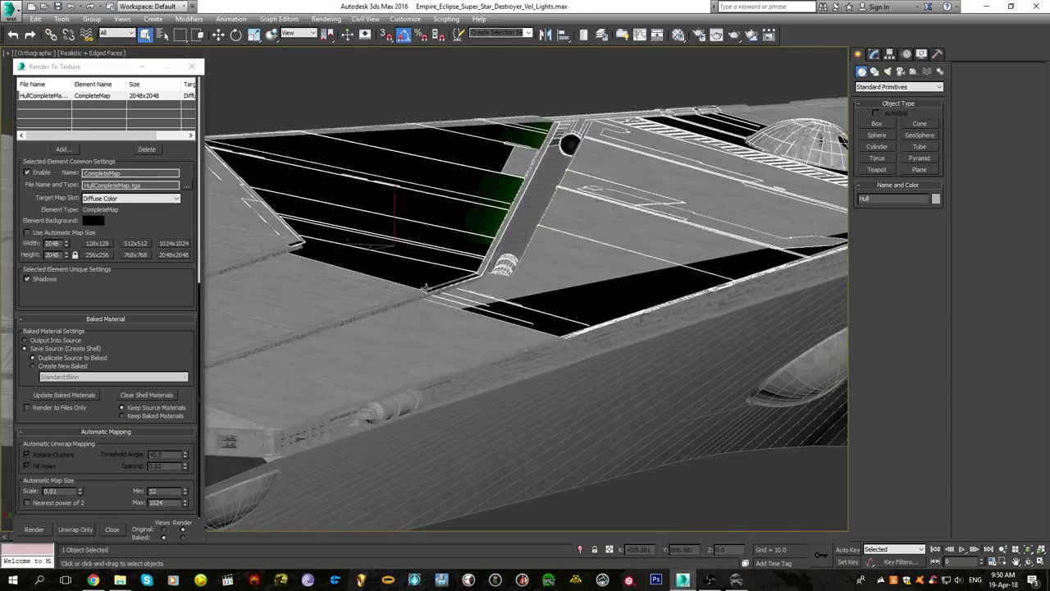
pyautogui.scroll(8, 410, 284)
pyautogui.scroll(4, 602, 380)
pyautogui.scroll(-1, 536, 284)
pyautogui.scroll(-5, 536, 283)
pyautogui.keyDown('alt'); pyautogui.moveTo(536, 283); pyautogui.dragTo(568, 330, button='middle'); pyautogui.keyUp('alt')
pyautogui.moveTo(750, 351); pyautogui.dragTo(656, 342, button='middle')
pyautogui.scroll(6, 671, 344)
pyautogui.moveTo(356, 214); pyautogui.dragTo(631, 346, button='middle')
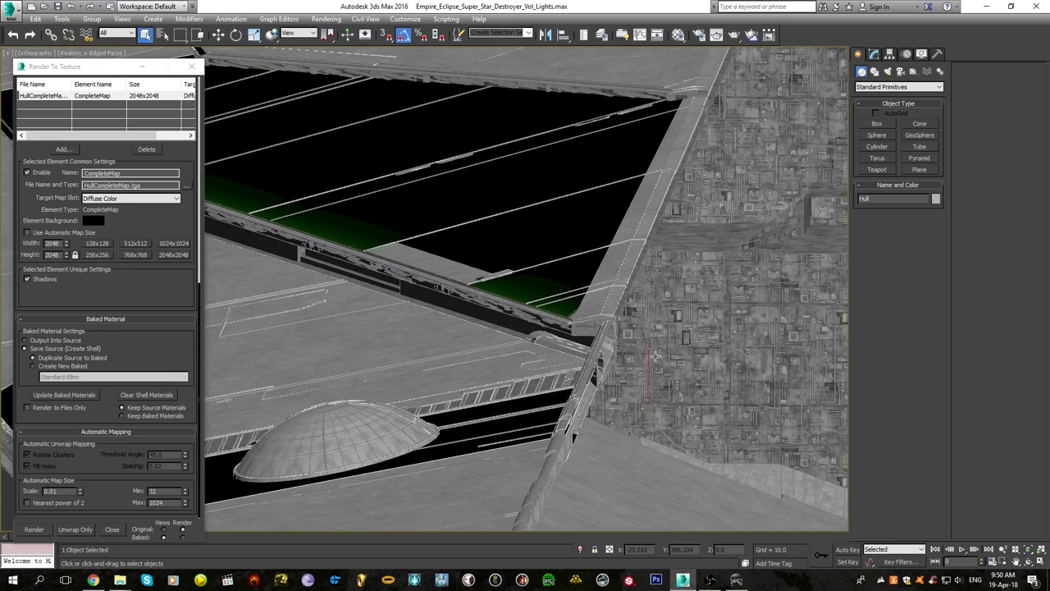
# Add a Push modifier to the glow-textured Hull object
pyautogui.scroll(-5, 499, 332)
pyautogui.keyDown('alt'); pyautogui.moveTo(499, 332); pyautogui.dragTo(495, 301, button='middle'); pyautogui.keyUp('alt')
pyautogui.scroll(-2, 702, 271)
pyautogui.click(874, 54)
pyautogui.click(886, 84)
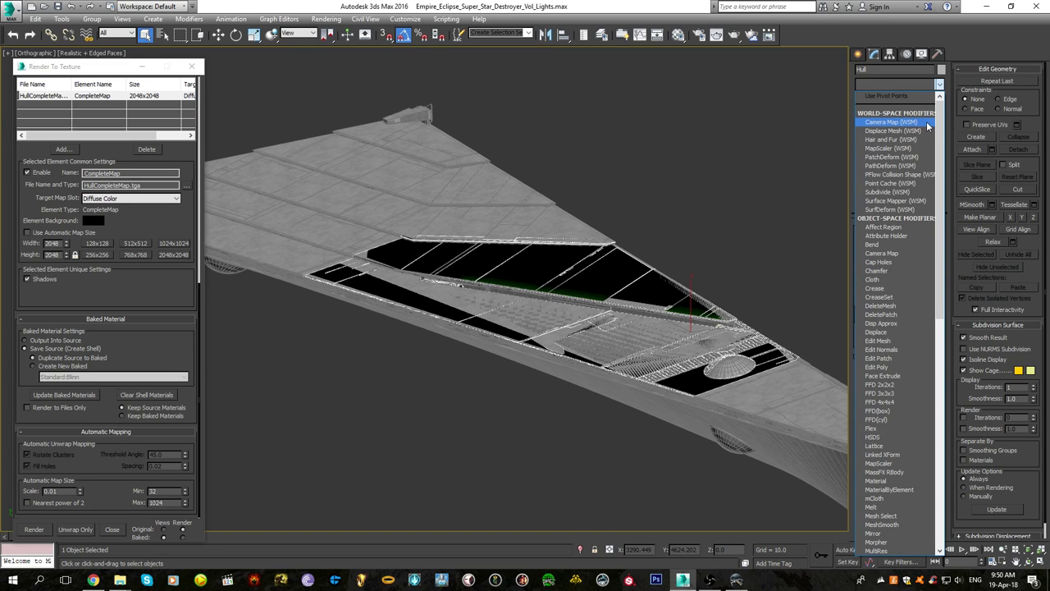
pyautogui.scroll(-10, 923, 316)
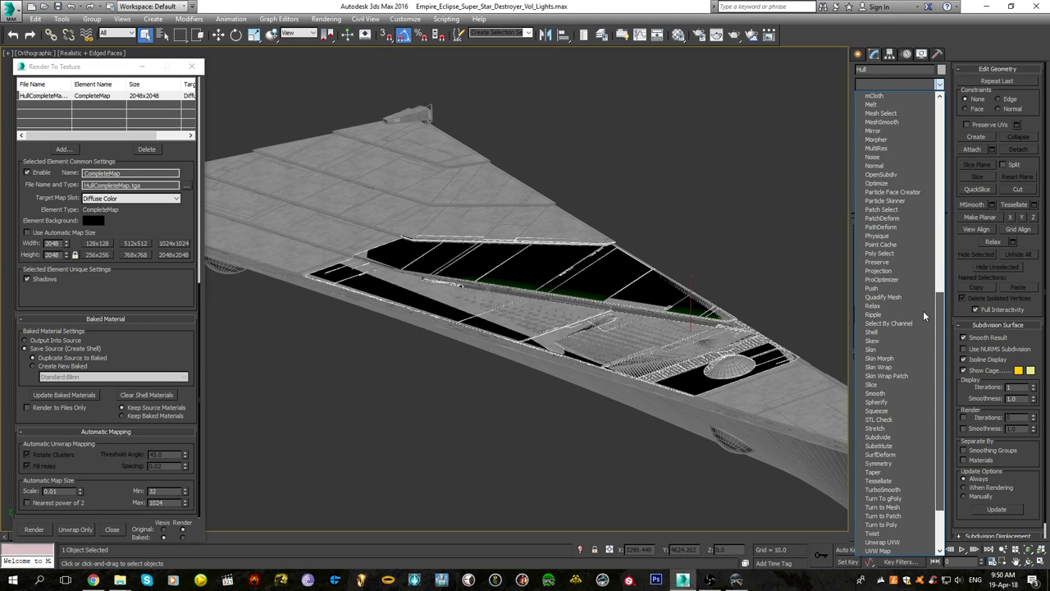
pyautogui.scroll(1, 923, 310)
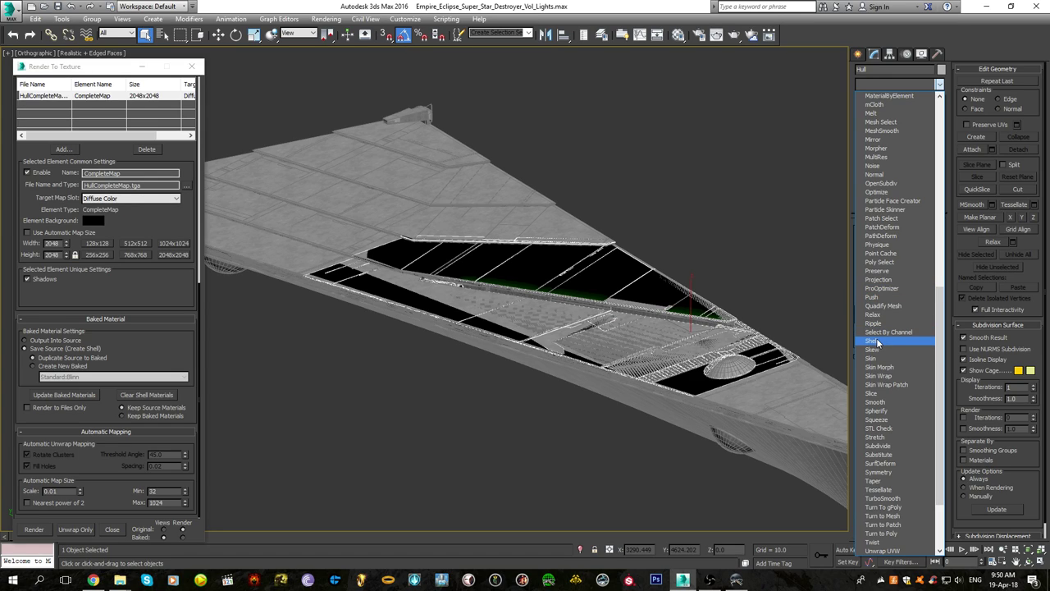
pyautogui.click(877, 297)
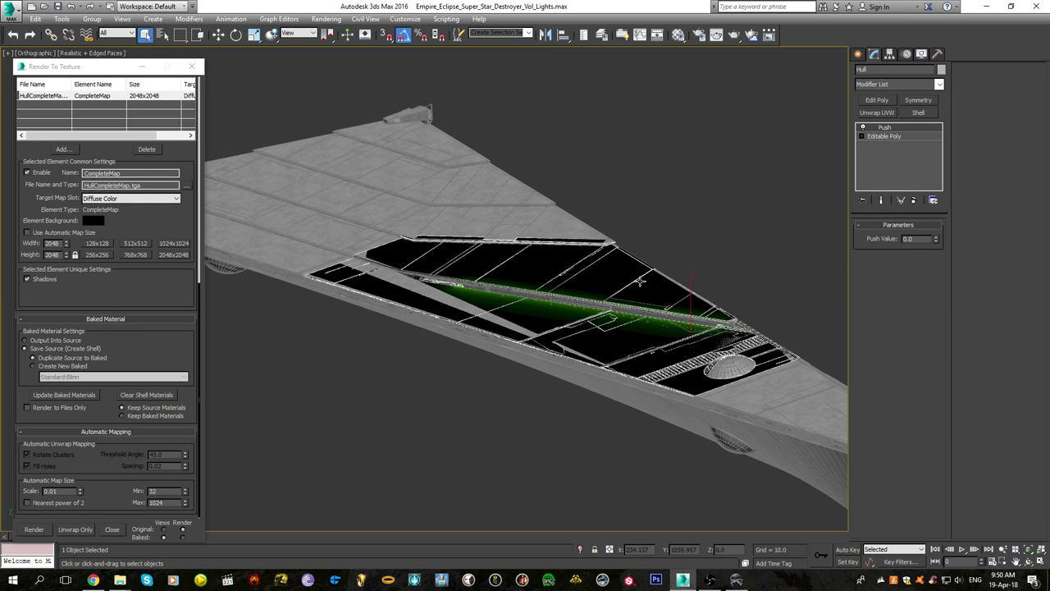
# Raise the Push value on the glow hull to 1.71
pyautogui.press('f')
pyautogui.scroll(10, 676, 236)
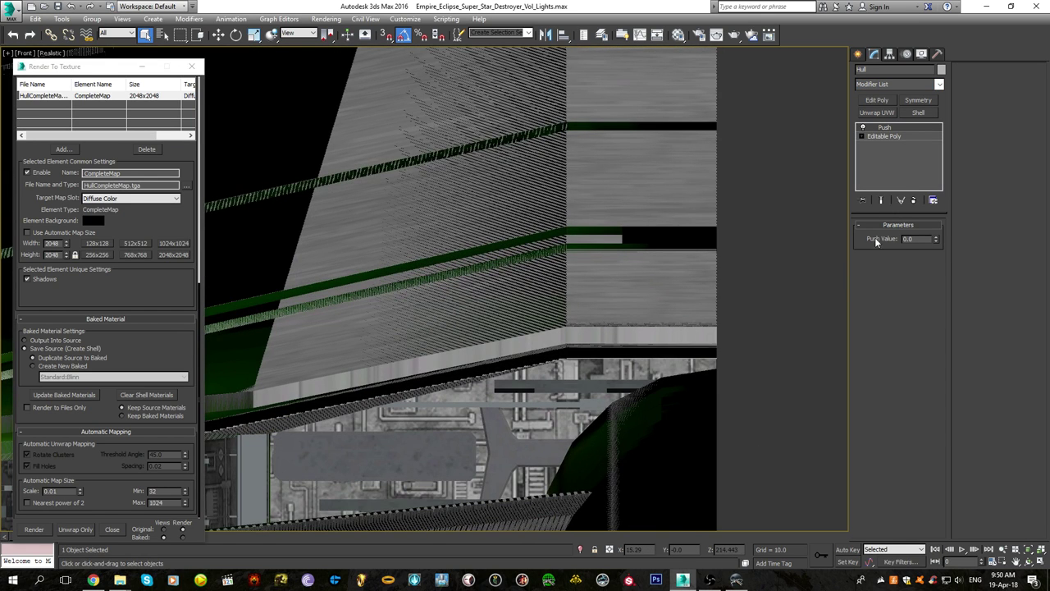
pyautogui.moveTo(910, 238); pyautogui.dragTo(934, 245)
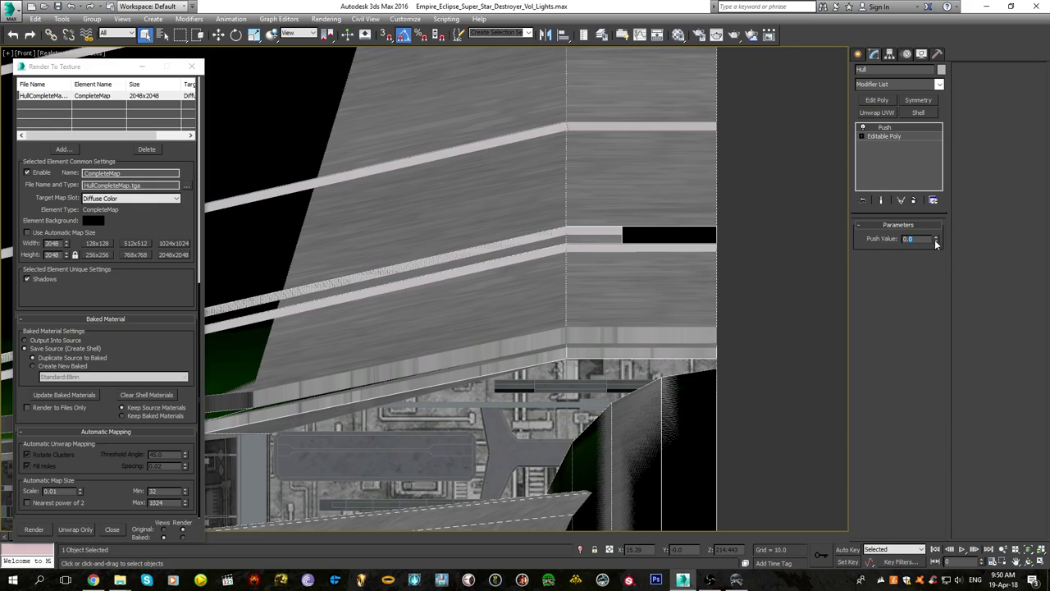
pyautogui.moveTo(669, 313); pyautogui.dragTo(763, 276, button='middle')
pyautogui.scroll(-8, 763, 276)
pyautogui.moveTo(656, 305); pyautogui.dragTo(794, 281, button='middle')
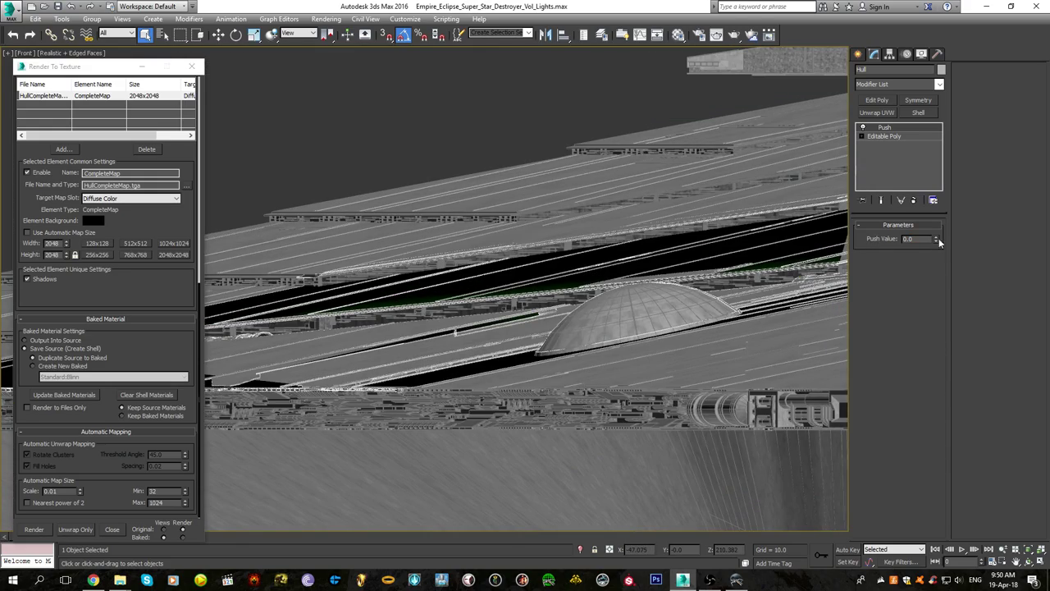
pyautogui.moveTo(936, 240); pyautogui.dragTo(964, 148)
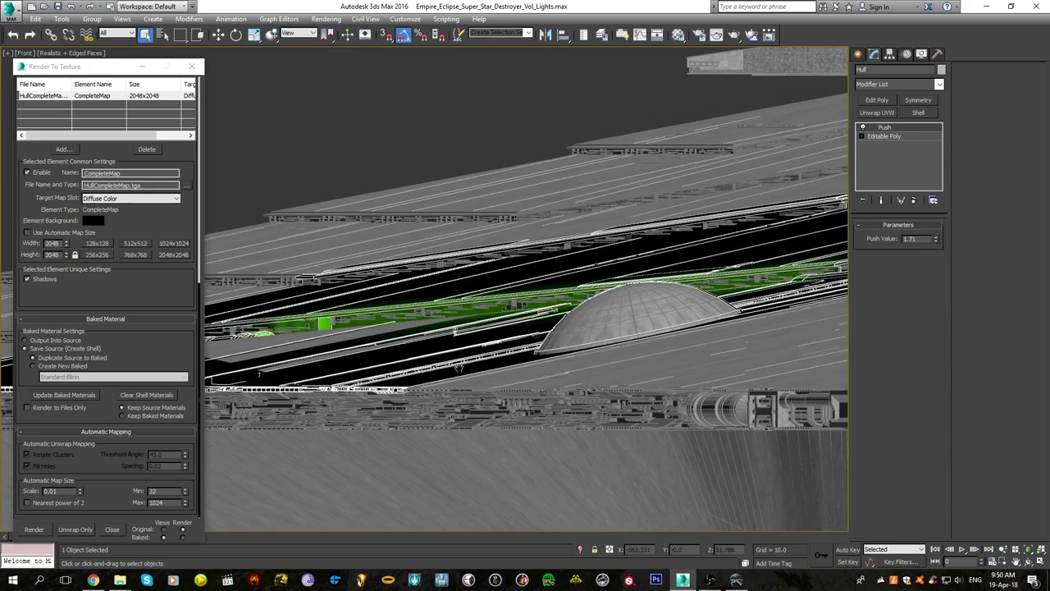
# Examine the pushed glow hull around the laser emitter, including the gray patches poking through it
pyautogui.scroll(-2, 514, 331)
pyautogui.moveTo(458, 364); pyautogui.dragTo(481, 352, button='middle')
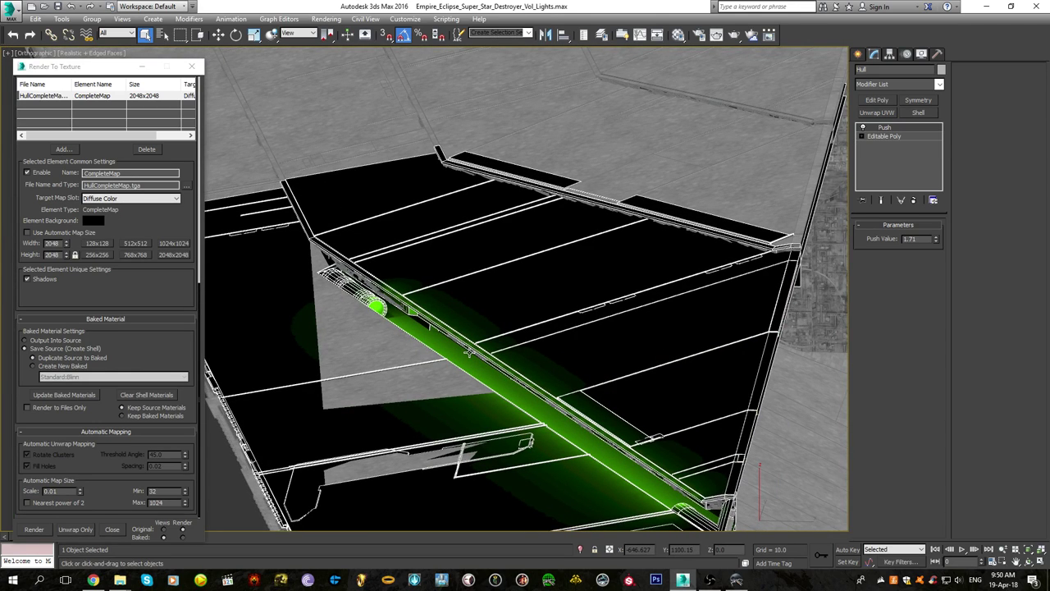
pyautogui.moveTo(435, 347); pyautogui.dragTo(561, 350, button='middle')
pyautogui.scroll(5, 522, 323)
pyautogui.moveTo(369, 224); pyautogui.dragTo(657, 365, button='middle')
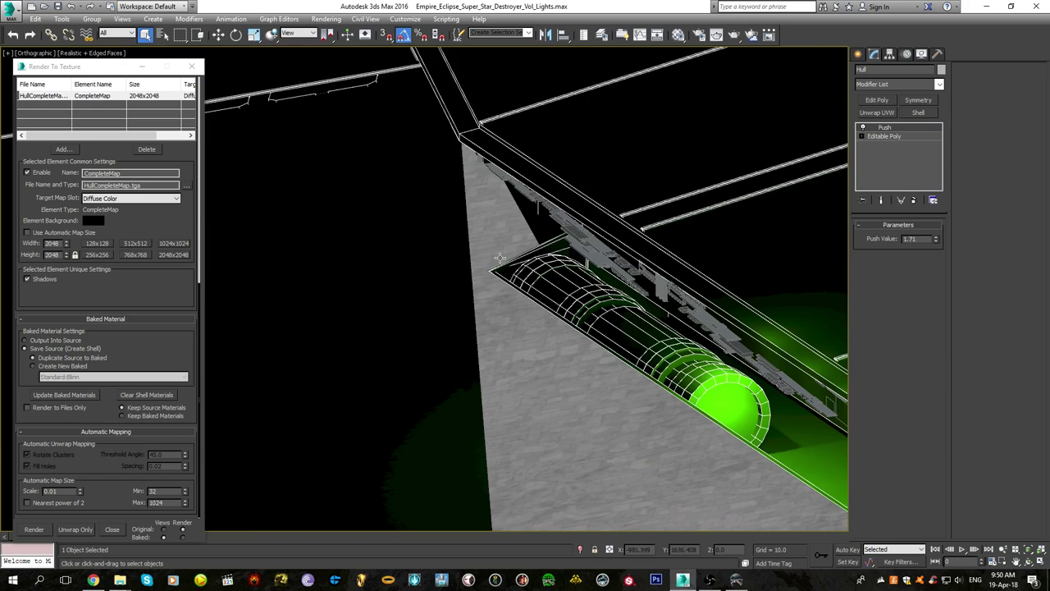
pyautogui.press('F4')
pyautogui.press('F4')
pyautogui.scroll(-6, 504, 257)
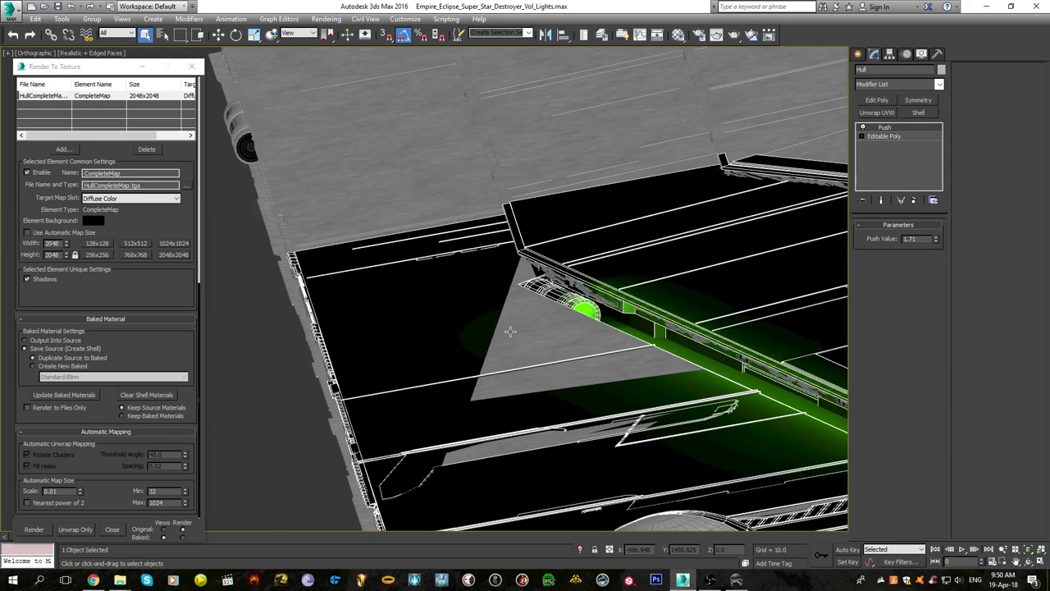
pyautogui.keyDown('alt'); pyautogui.moveTo(518, 346); pyautogui.dragTo(501, 359, button='middle'); pyautogui.keyUp('alt')
pyautogui.scroll(4, 479, 320)
pyautogui.scroll(-5, 428, 292)
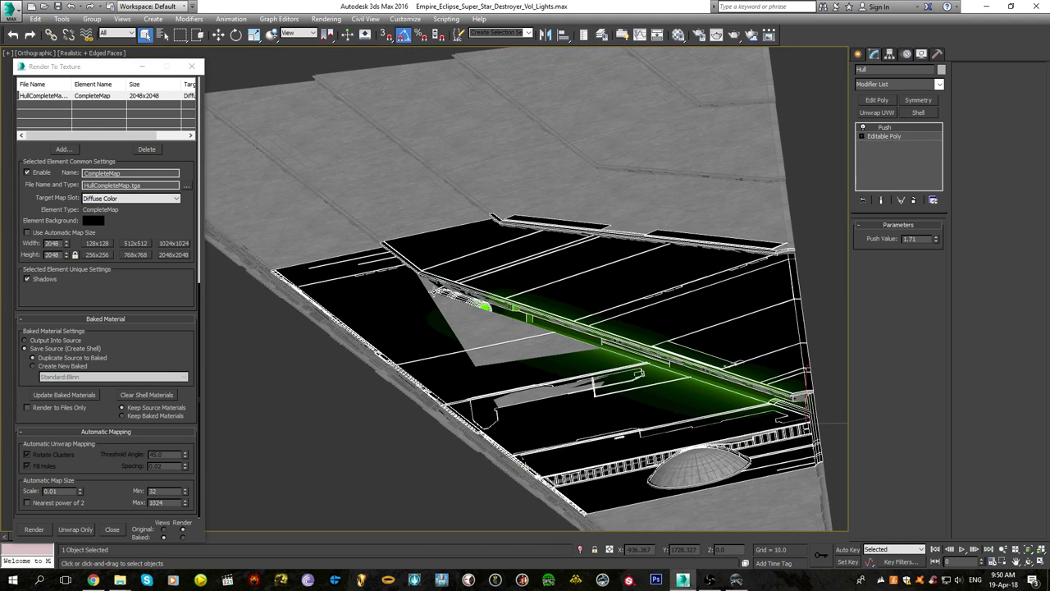
pyautogui.scroll(-4, 441, 290)
# Check the merged hull's selection, activate the Move tool, reselect the glow hull, and inspect the rear end of its glowing trench
pyautogui.click(359, 240)
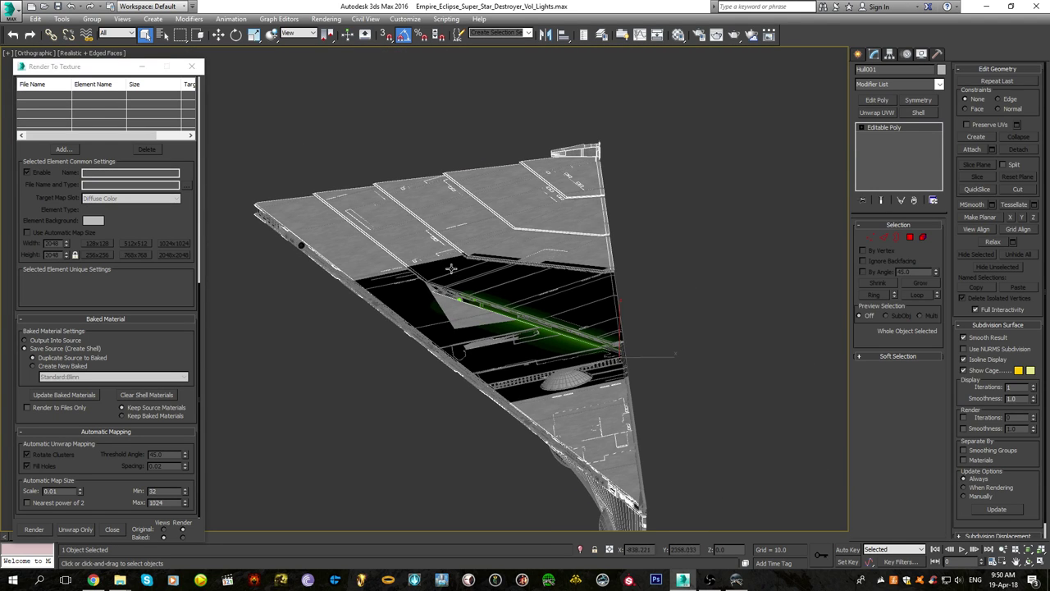
pyautogui.press('w')
pyautogui.click(315, 457)
pyautogui.scroll(6, 436, 353)
pyautogui.click(539, 274)
pyautogui.moveTo(659, 242); pyautogui.dragTo(580, 345, button='middle')
pyautogui.scroll(-4, 563, 313)
pyautogui.scroll(-2, 561, 337)
pyautogui.scroll(5, 580, 292)
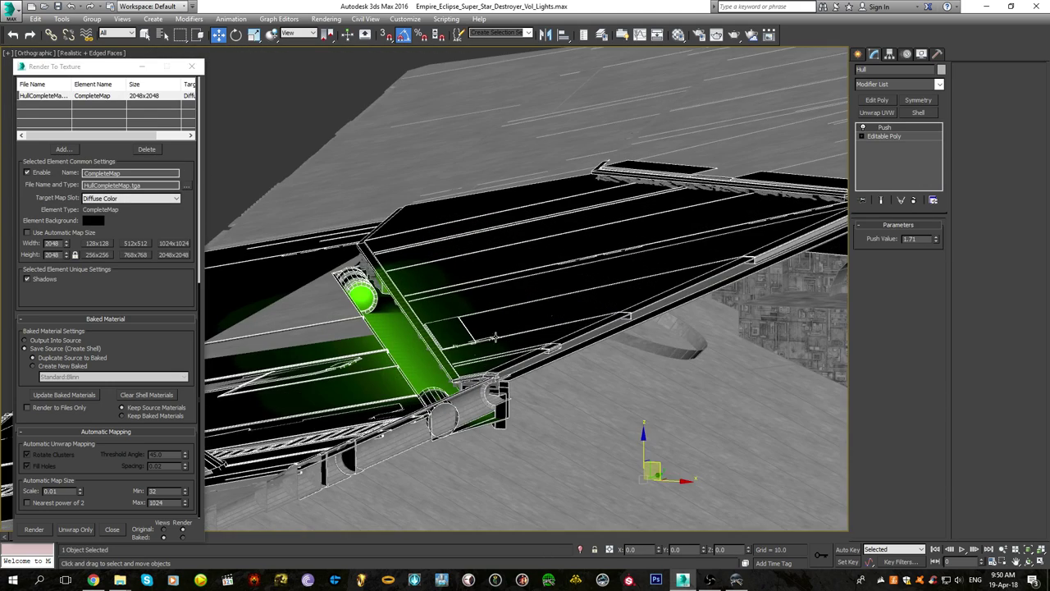
pyautogui.scroll(4, 474, 350)
pyautogui.scroll(-2, 536, 338)
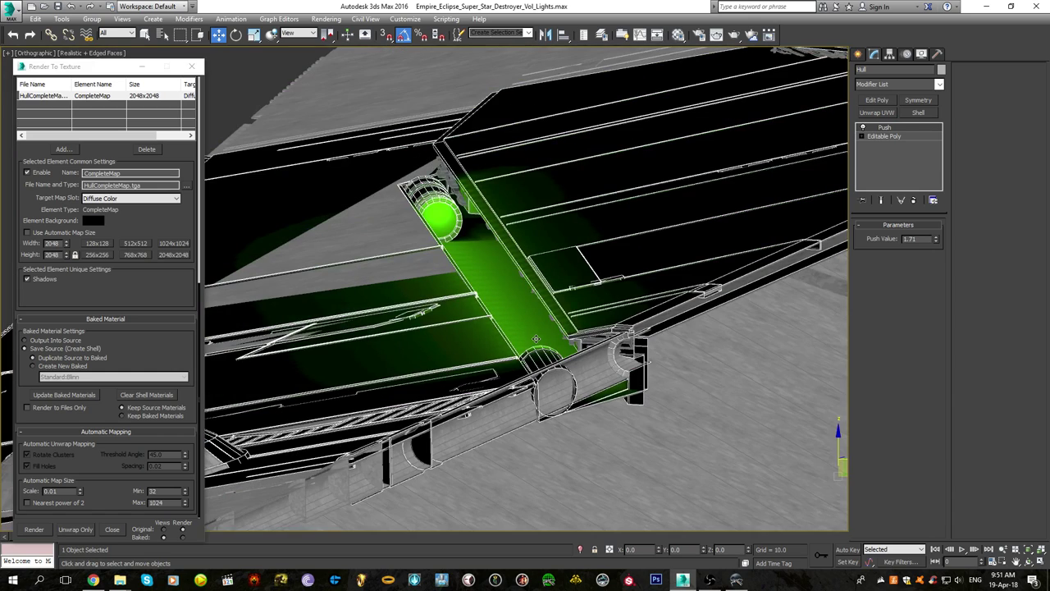
# Undo the Push changes on the glow hull and enter vertex editing on its Editable Poly
pyautogui.hotkey('ctrl', 'z')
pyautogui.rightClick(599, 287)
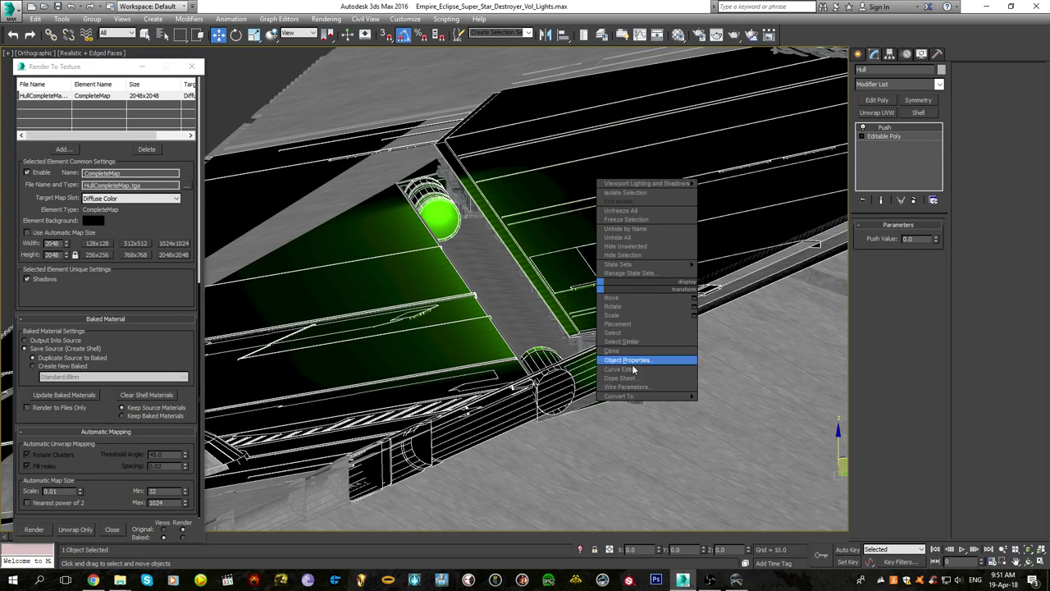
pyautogui.click(715, 405)
pyautogui.scroll(-6, 540, 320)
pyautogui.press('1')
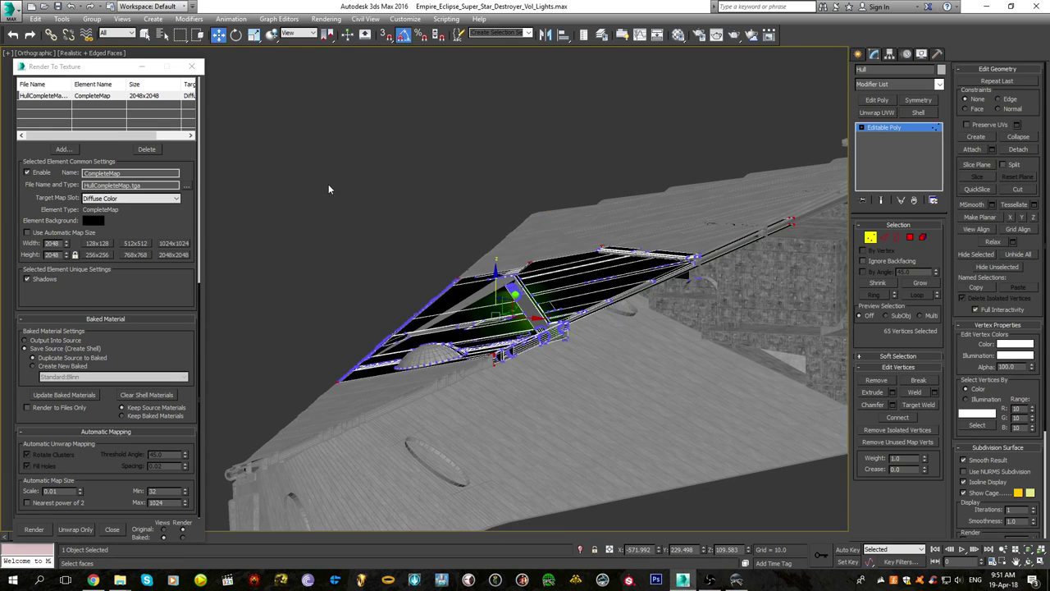
# Try to raise all vertices of the glow hull, and undo the edits back to the Push modifier
pyautogui.moveTo(785, 495); pyautogui.dragTo(786, 496)
pyautogui.scroll(6, 458, 238)
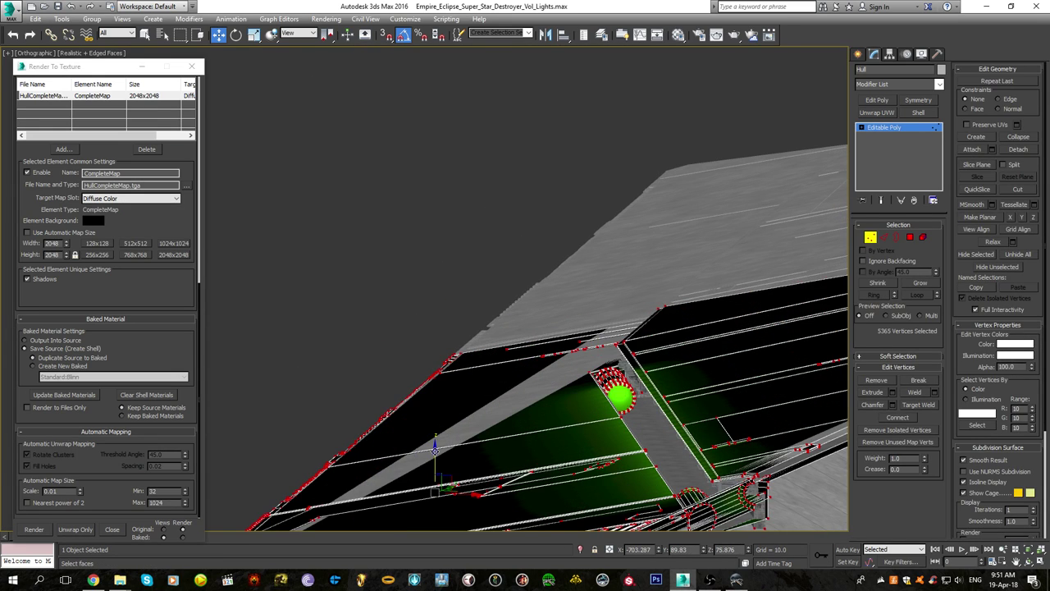
pyautogui.moveTo(435, 450); pyautogui.dragTo(436, 446)
pyautogui.moveTo(436, 447); pyautogui.dragTo(311, 358, button='middle')
pyautogui.click(395, 326)
pyautogui.hotkey('ctrl', 'z')
pyautogui.hotkey('ctrl', 'z')
pyautogui.hotkey('ctrl', 'z')
pyautogui.hotkey('ctrl', 'z')
pyautogui.hotkey('ctrl', 'z')
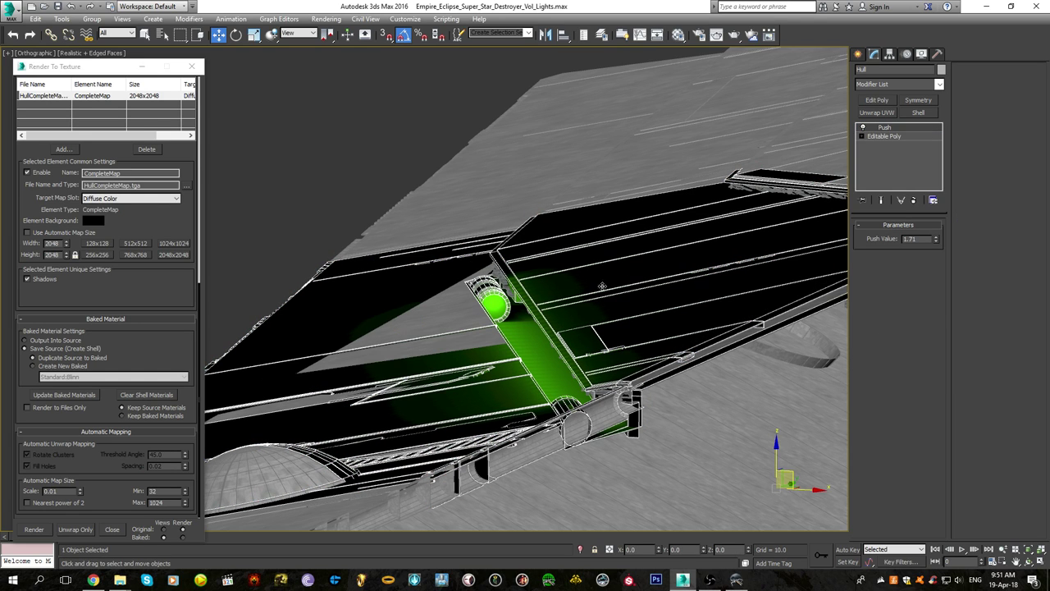
# Convert the pushed glow hull to an Editable Poly and select the large polygon beside the laser trench
pyautogui.scroll(-2, 614, 337)
pyautogui.keyDown('alt'); pyautogui.moveTo(614, 337); pyautogui.dragTo(587, 362, button='middle'); pyautogui.keyUp('alt')
pyautogui.rightClick(516, 299)
pyautogui.moveTo(585, 407)
pyautogui.click(619, 414)
pyautogui.click(909, 239)
pyautogui.scroll(3, 468, 355)
pyautogui.click(545, 341)
# Turn on shading of the selected faces, keeping the hull in shaded display
pyautogui.scroll(-3, 447, 301)
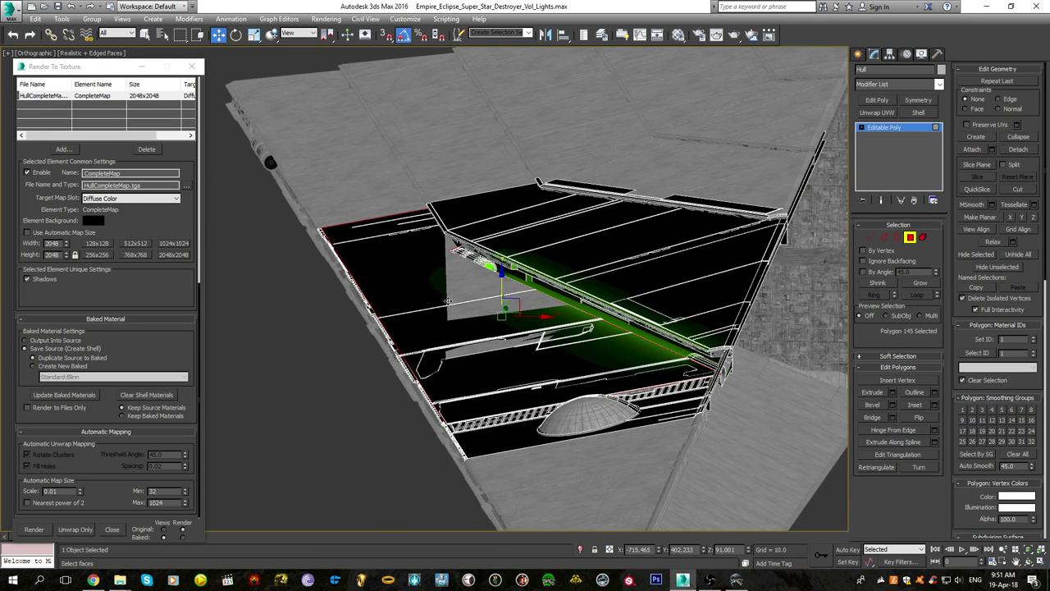
pyautogui.press('F3')
pyautogui.press('F3')
pyautogui.press('F2')
pyautogui.press('F3')
pyautogui.press('F3')
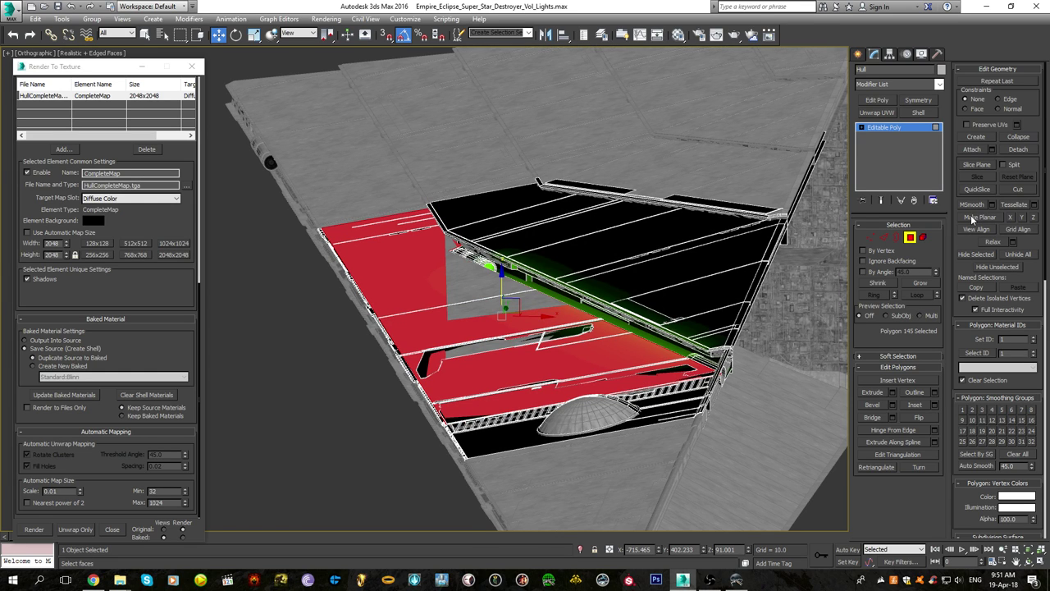
# Try rotating the selected polygon by about -0.2 on the Y axis with angle snap off, using Rotate Transform Type-In
pyautogui.scroll(5, 605, 293)
pyautogui.moveTo(592, 376); pyautogui.dragTo(609, 315, button='middle')
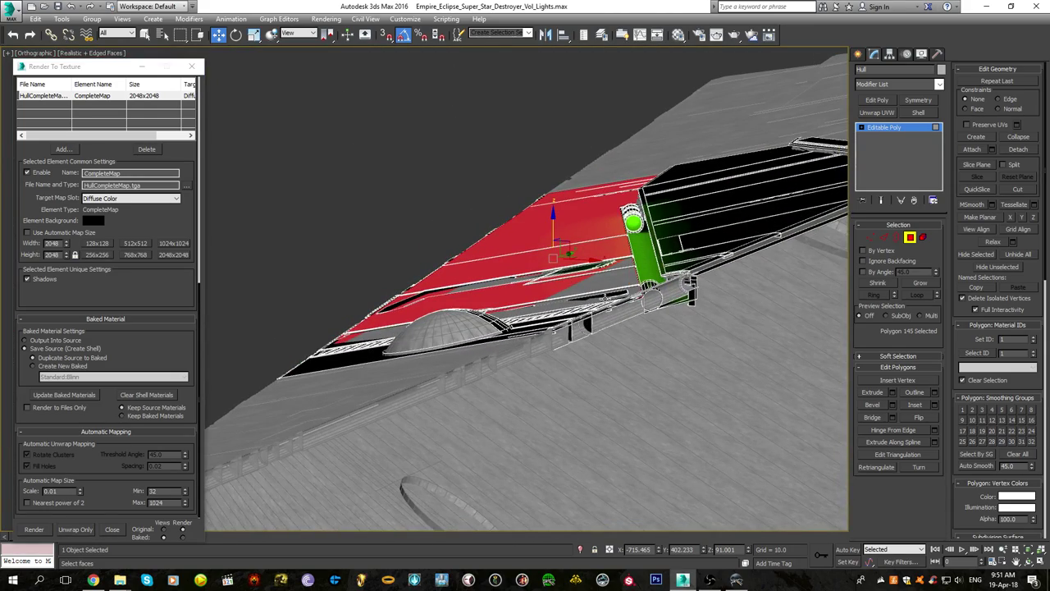
pyautogui.moveTo(597, 265); pyautogui.dragTo(583, 298, button='middle')
pyautogui.scroll(2, 584, 299)
pyautogui.press('e')
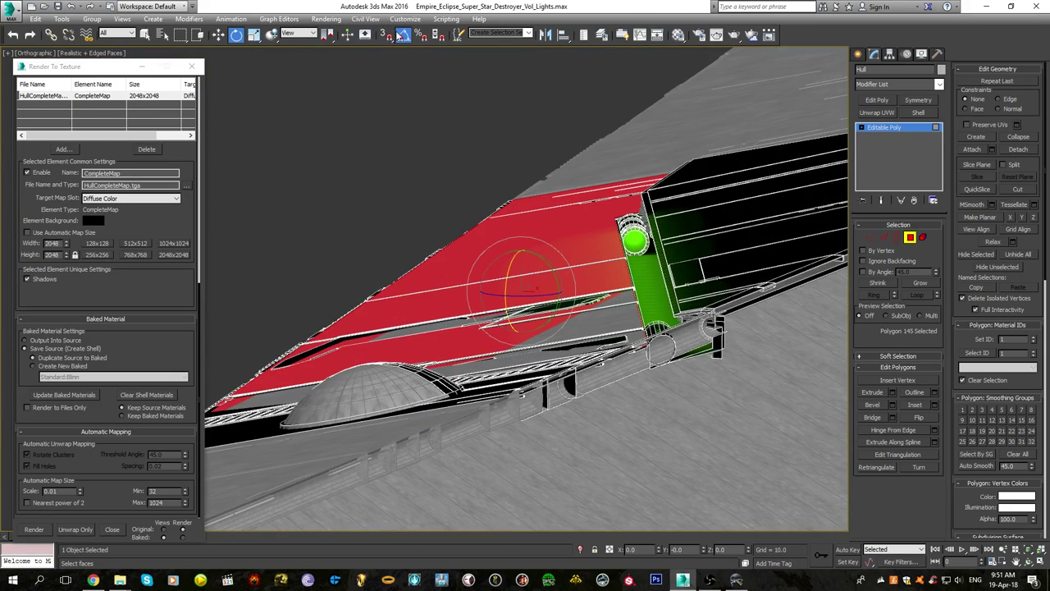
pyautogui.click(403, 34)
pyautogui.press('F12')
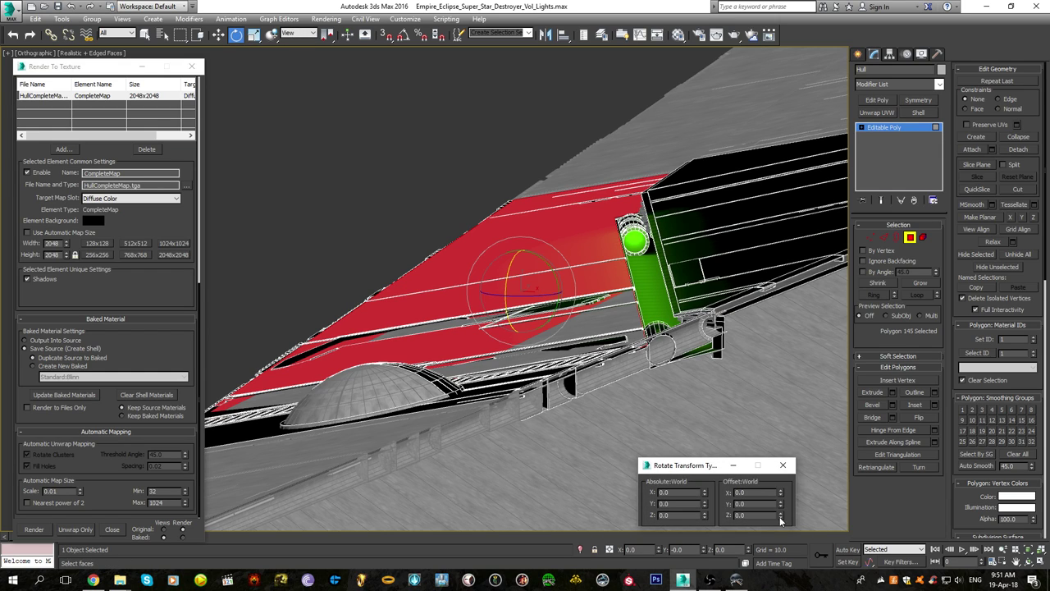
pyautogui.moveTo(781, 518); pyautogui.dragTo(786, 503)
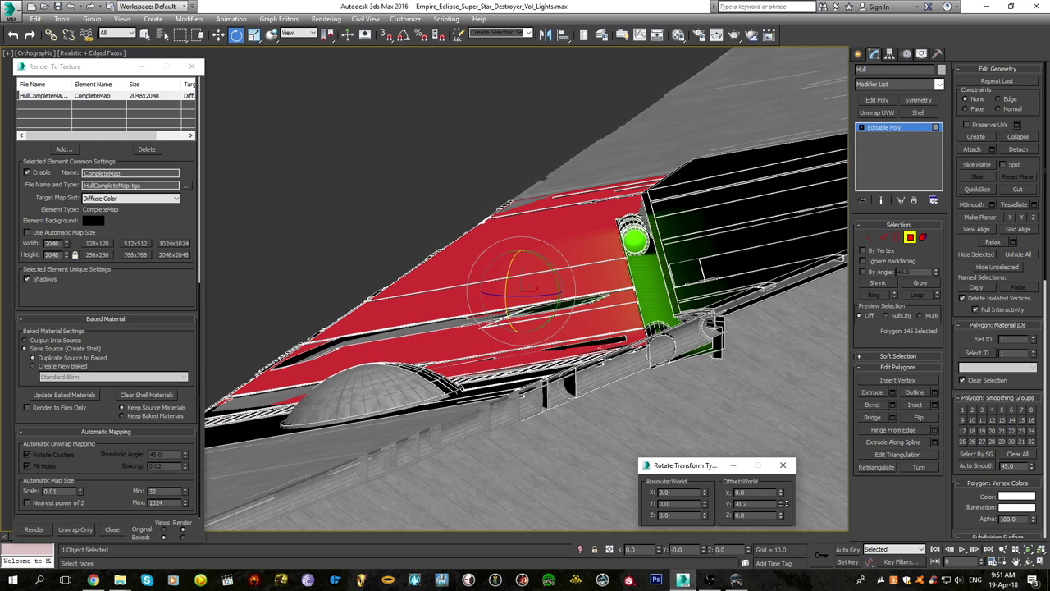
pyautogui.scroll(-3, 589, 395)
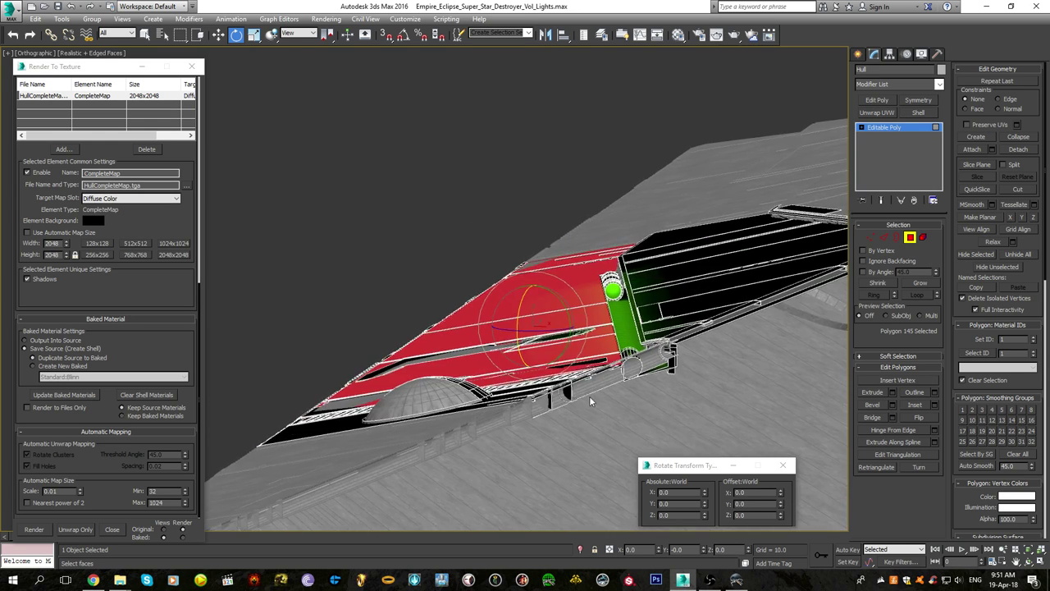
# Undo the polygon rotation and the preceding conversion, leaving the glow hull selected as a whole
pyautogui.keyDown('alt'); pyautogui.moveTo(589, 395); pyautogui.dragTo(459, 363, button='middle'); pyautogui.keyUp('alt')
pyautogui.hotkey('ctrl', 'z')
pyautogui.hotkey('ctrl', 'z')
pyautogui.hotkey('ctrl', 'z')
pyautogui.hotkey('ctrl', 'z')
pyautogui.hotkey('ctrl', 'z')
pyautogui.hotkey('ctrl', 'z')
pyautogui.hotkey('ctrl', 'z')
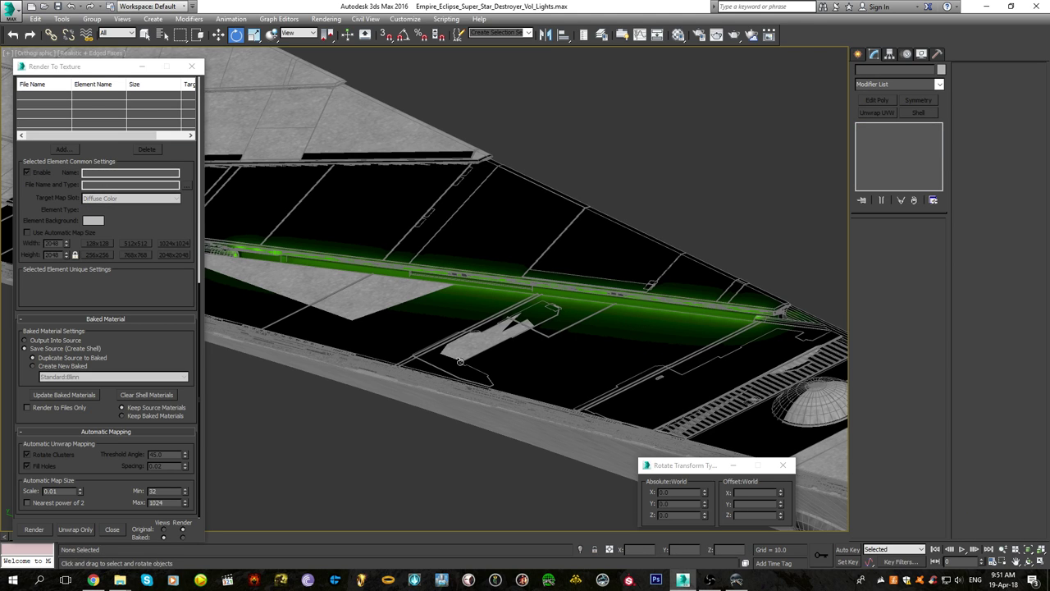
pyautogui.keyDown('alt'); pyautogui.moveTo(616, 347); pyautogui.dragTo(710, 281, button='middle'); pyautogui.keyUp('alt')
pyautogui.hotkey('ctrl', 'z')
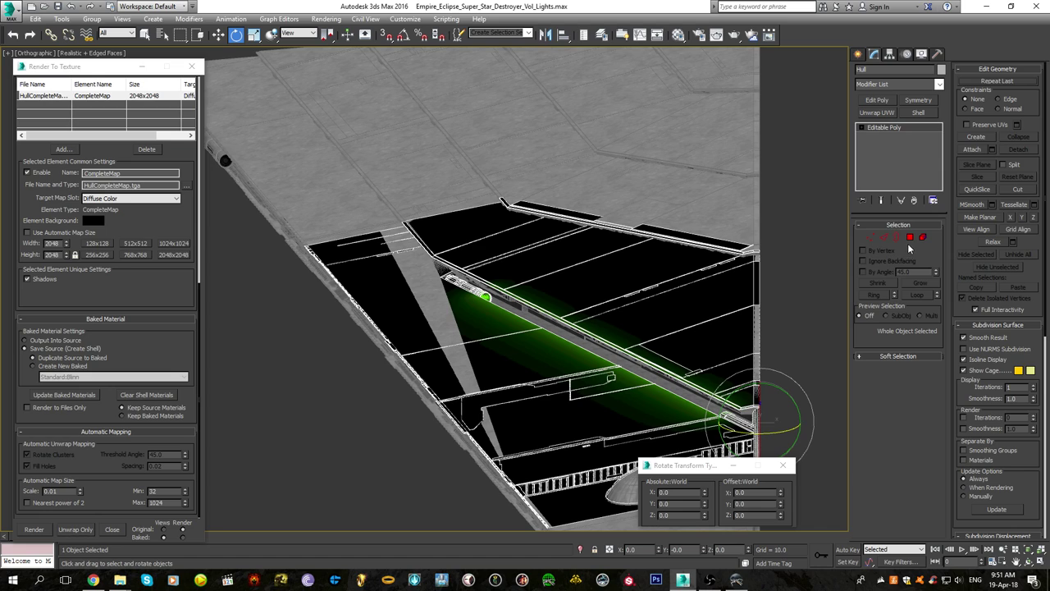
# Select the large polygon beside the laser trench and show it in the Front view with the Move tool active
pyautogui.click(909, 239)
pyautogui.click(497, 337)
pyautogui.press('f')
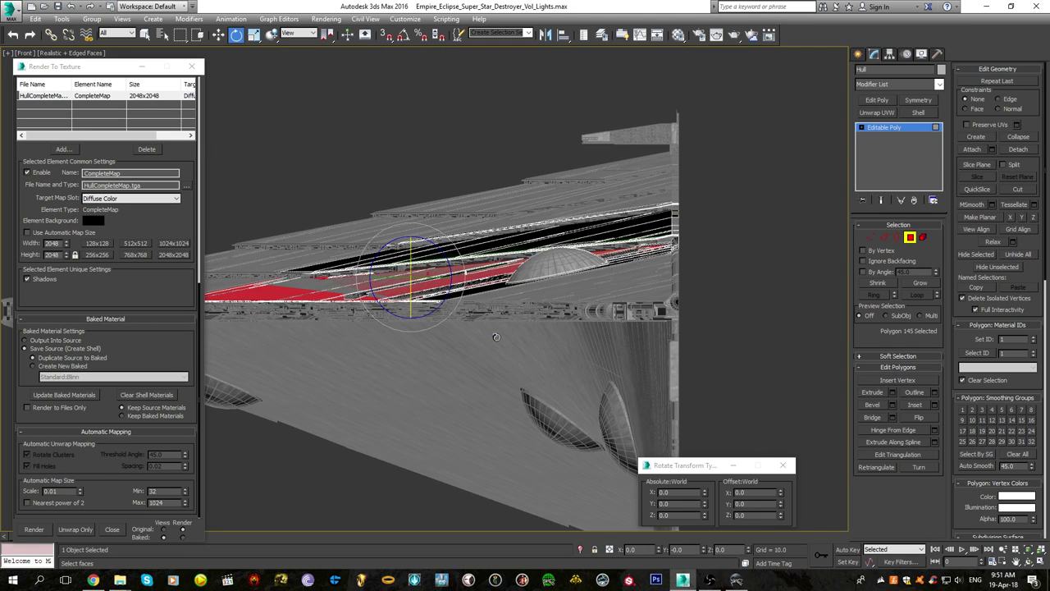
pyautogui.moveTo(454, 313); pyautogui.dragTo(566, 285, button='middle')
pyautogui.scroll(6, 554, 279)
pyautogui.scroll(6, 476, 216)
pyautogui.moveTo(476, 216); pyautogui.dragTo(614, 372, button='middle')
pyautogui.press('w')
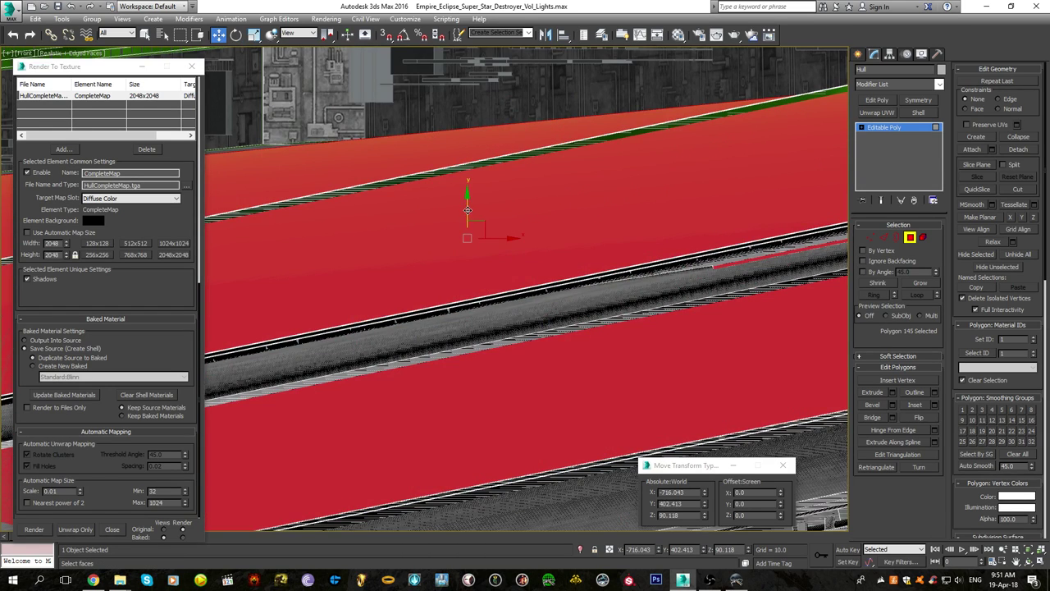
# Try raising the selected polygon vertically to about Z 90.841, and undo the move
pyautogui.moveTo(468, 211); pyautogui.dragTo(474, 206)
pyautogui.scroll(-7, 473, 205)
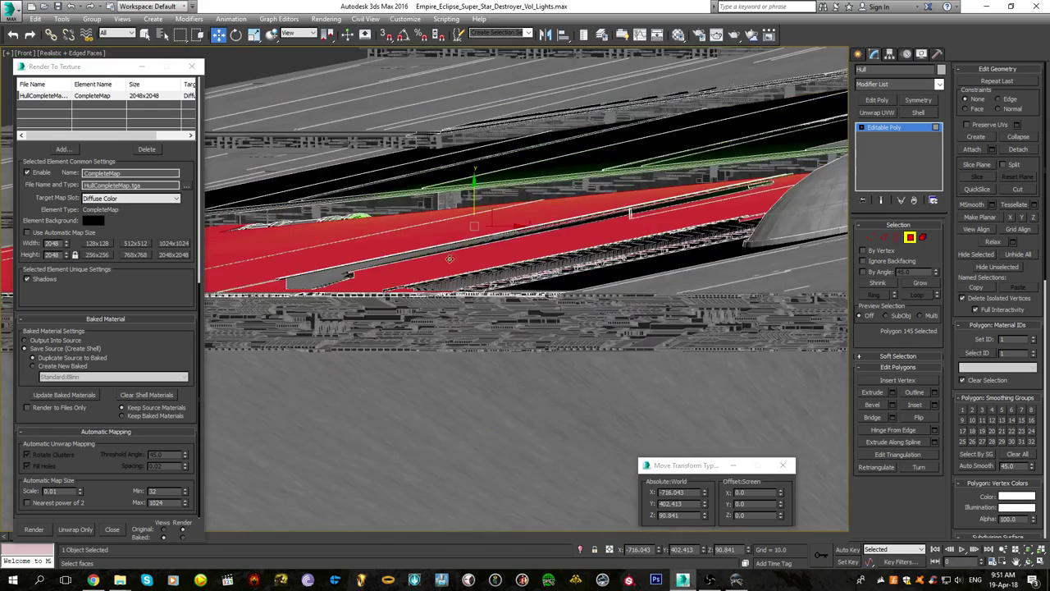
pyautogui.moveTo(473, 206); pyautogui.dragTo(654, 268, button='middle')
pyautogui.hotkey('ctrl', 'z')
pyautogui.moveTo(580, 325); pyautogui.dragTo(510, 324, button='middle')
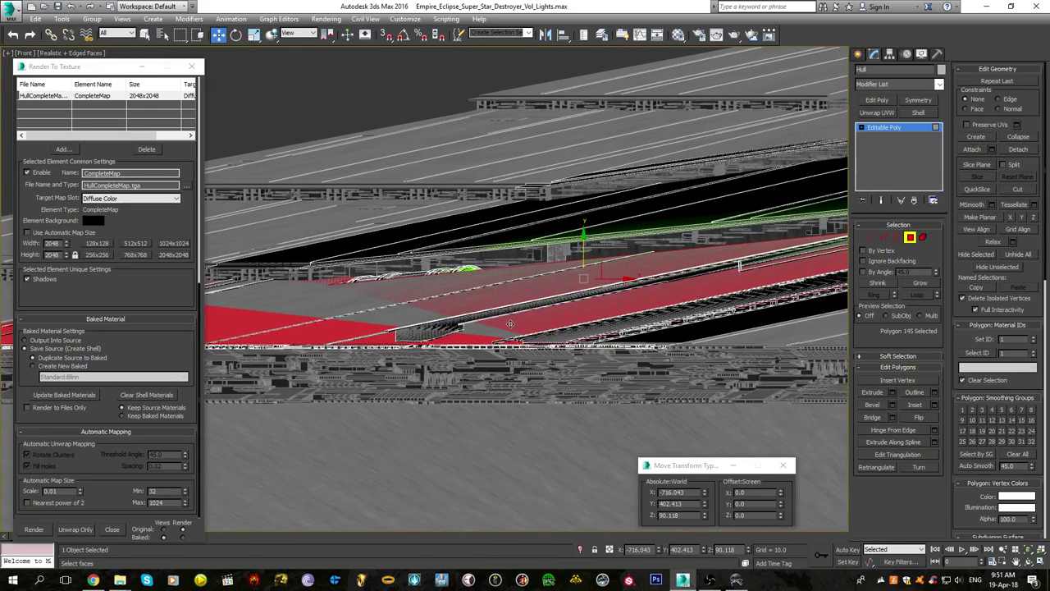
# Try nudging the selected polygon up by about 0.139 along the vertical axis, working close up
pyautogui.scroll(5, 512, 324)
pyautogui.moveTo(614, 242); pyautogui.dragTo(416, 359, button='middle')
pyautogui.scroll(5, 417, 357)
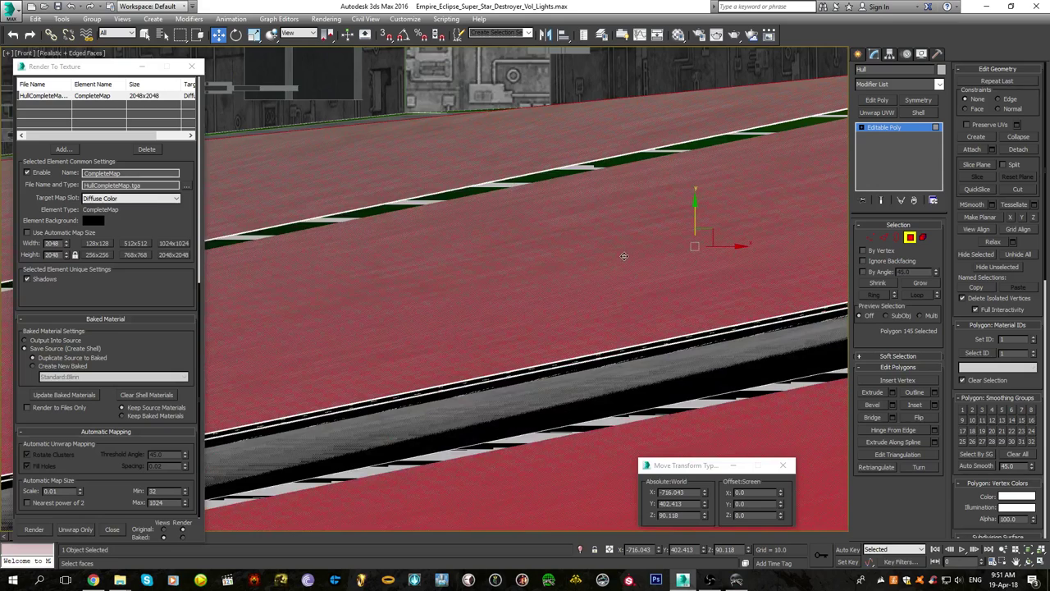
pyautogui.moveTo(624, 256); pyautogui.dragTo(495, 306, button='middle')
pyautogui.scroll(2, 491, 306)
pyautogui.scroll(-1, 491, 306)
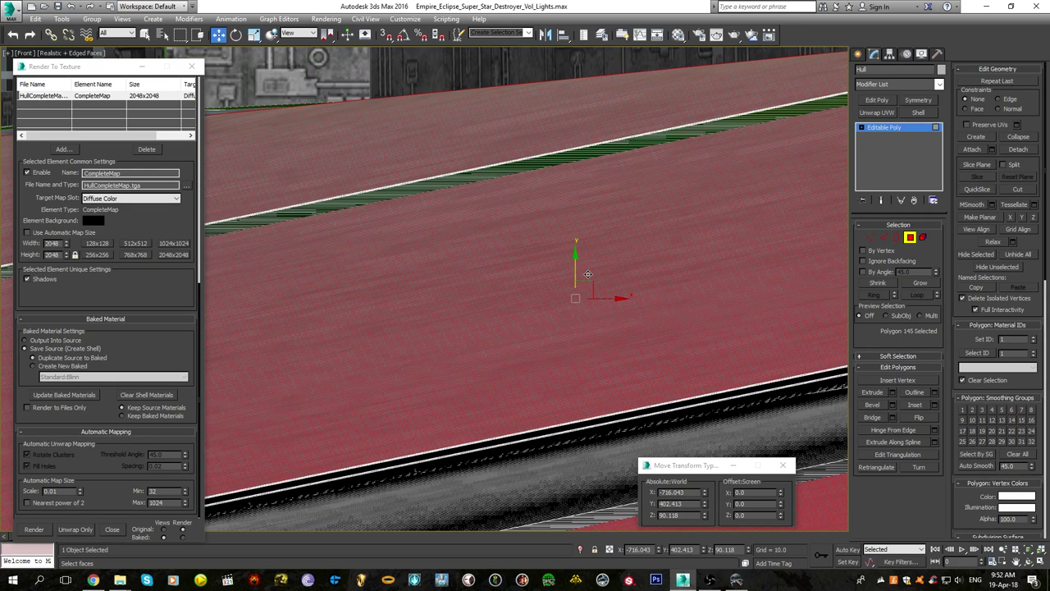
pyautogui.scroll(3, 590, 279)
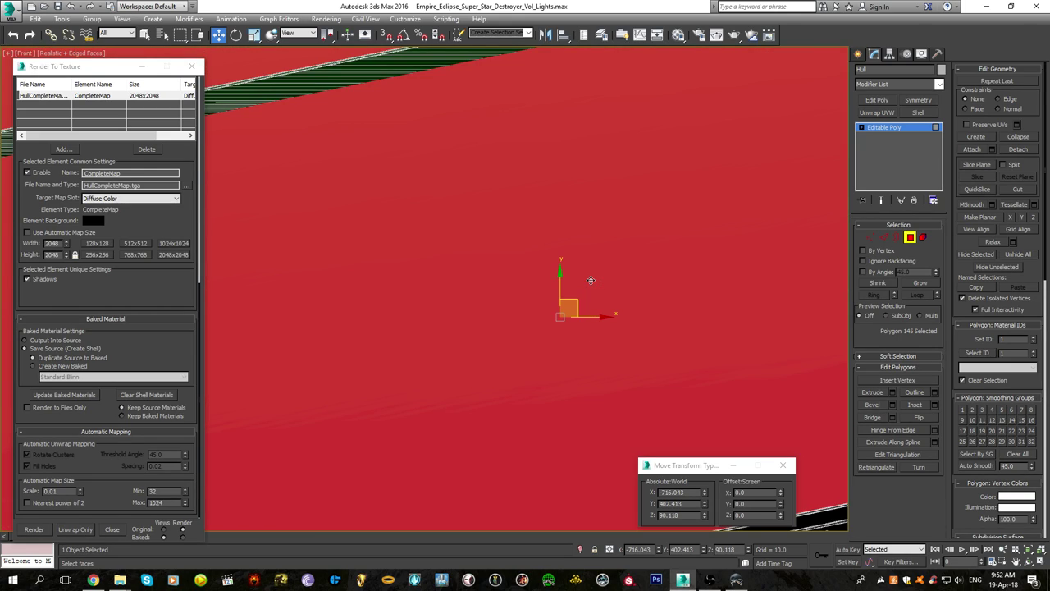
pyautogui.moveTo(537, 283); pyautogui.dragTo(530, 287, button='middle')
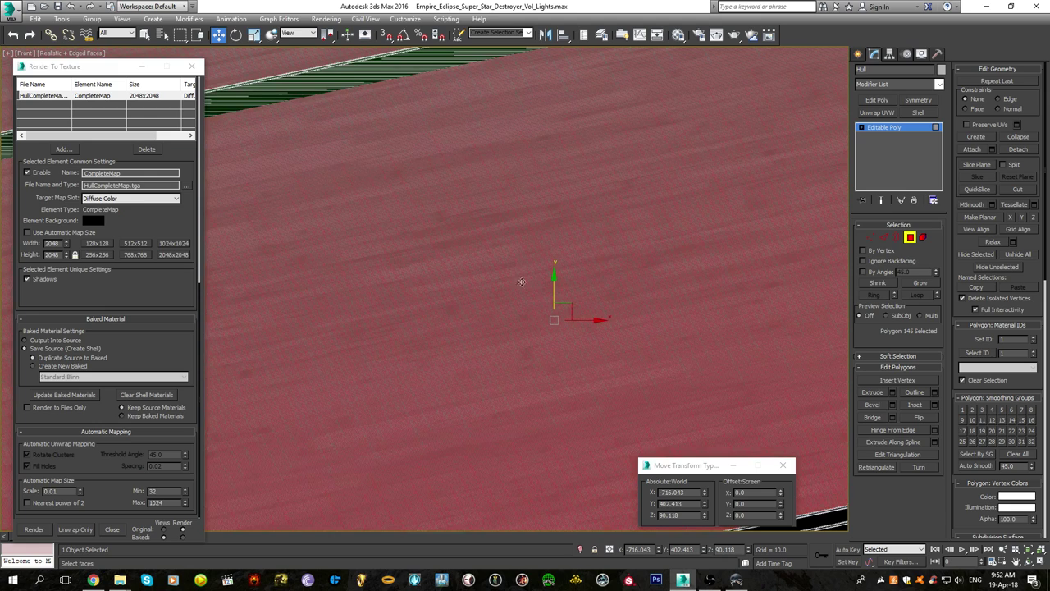
pyautogui.moveTo(553, 287); pyautogui.dragTo(564, 280)
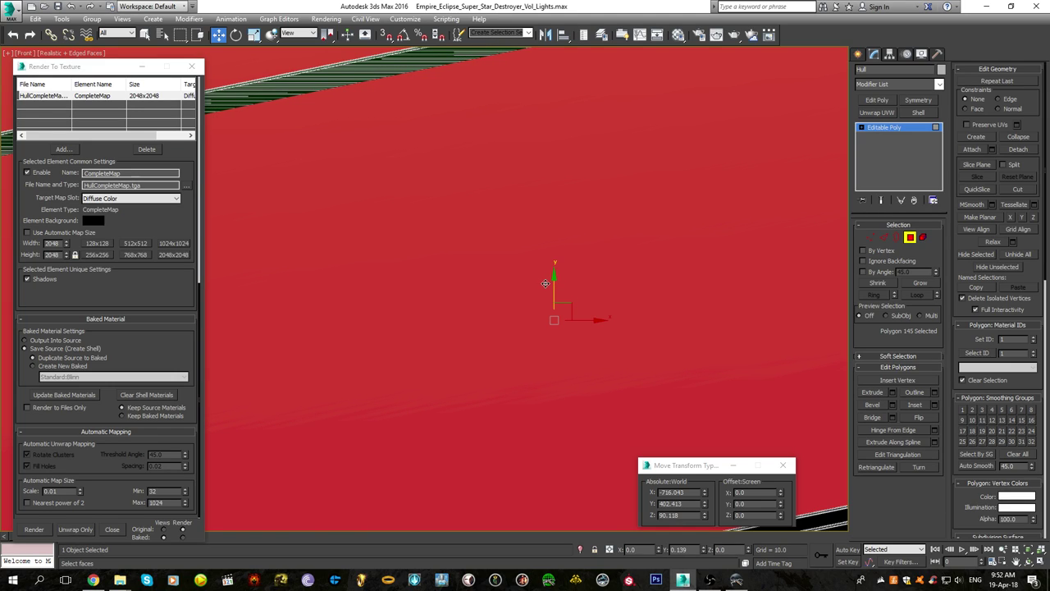
pyautogui.moveTo(547, 283); pyautogui.dragTo(548, 283)
# Try raising the selected polygon by about 0.4, check it from an angle, and undo the move
pyautogui.scroll(-15, 547, 283)
pyautogui.scroll(5, 547, 283)
pyautogui.scroll(-8, 547, 283)
pyautogui.scroll(12, 611, 317)
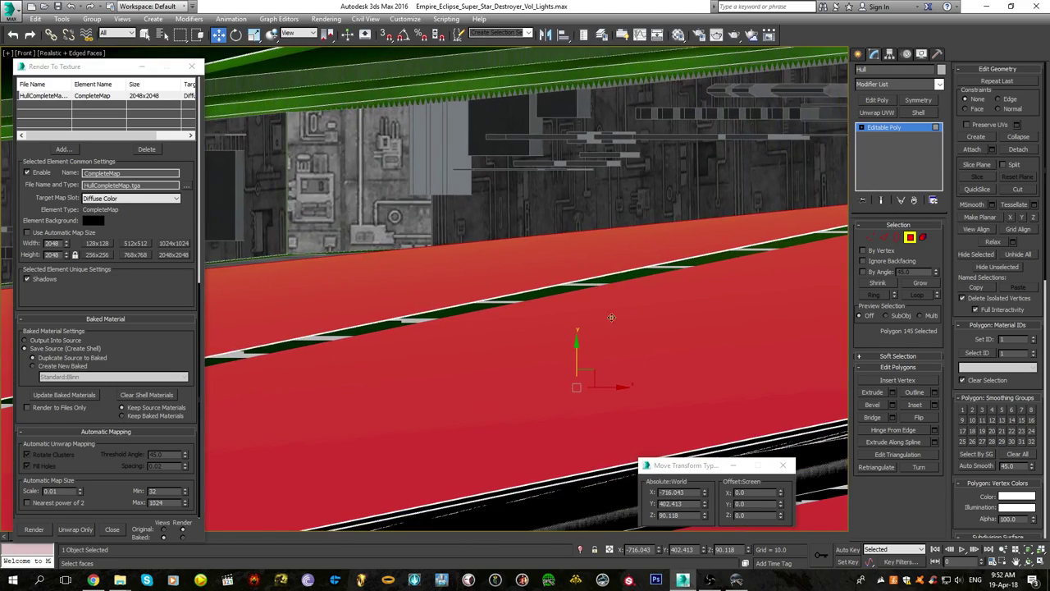
pyautogui.moveTo(611, 316); pyautogui.dragTo(588, 296, button='middle')
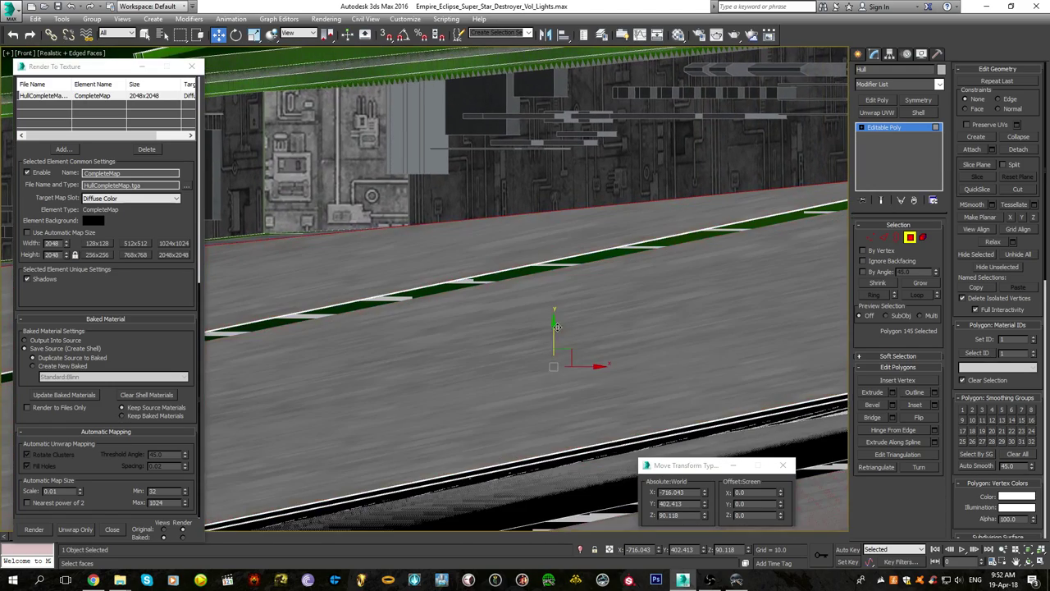
pyautogui.moveTo(556, 328); pyautogui.dragTo(562, 325)
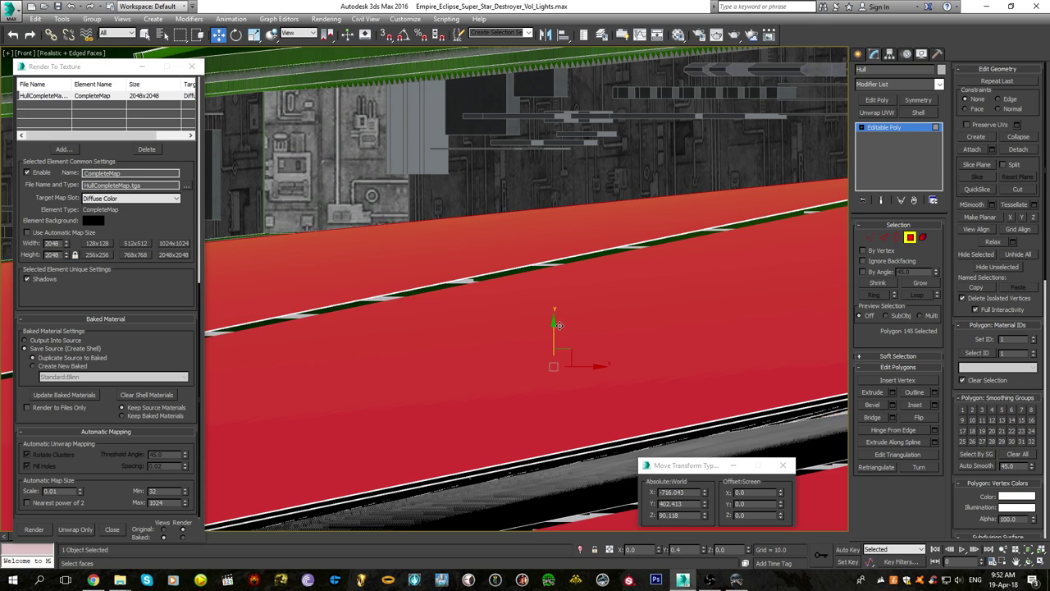
pyautogui.scroll(-10, 556, 325)
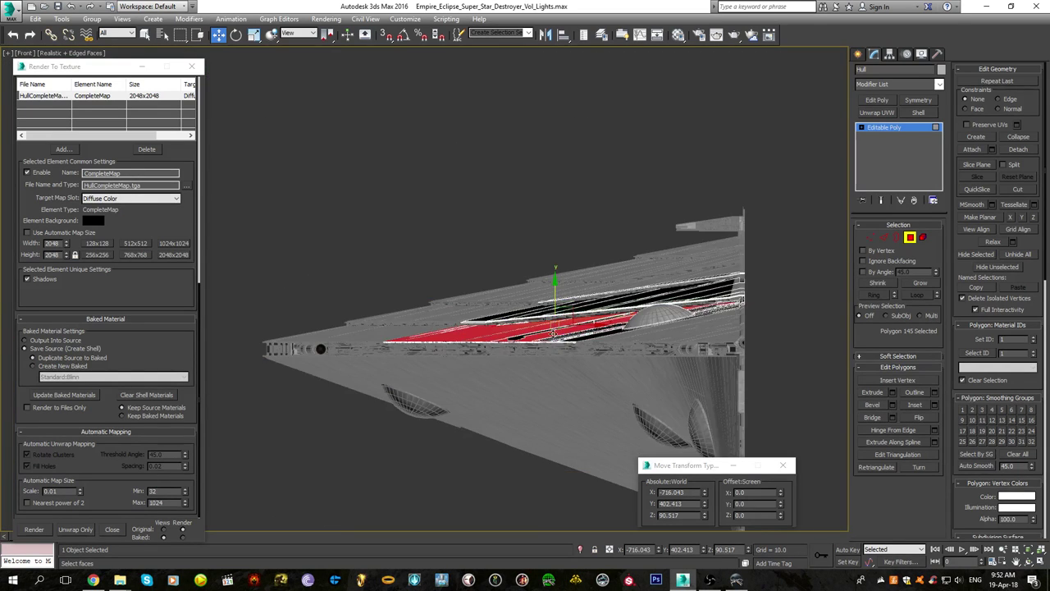
pyautogui.keyDown('alt'); pyautogui.moveTo(555, 323); pyautogui.dragTo(505, 304, button='middle'); pyautogui.keyUp('alt')
pyautogui.click(661, 288)
pyautogui.hotkey('ctrl', 'z')
pyautogui.scroll(4, 505, 310)
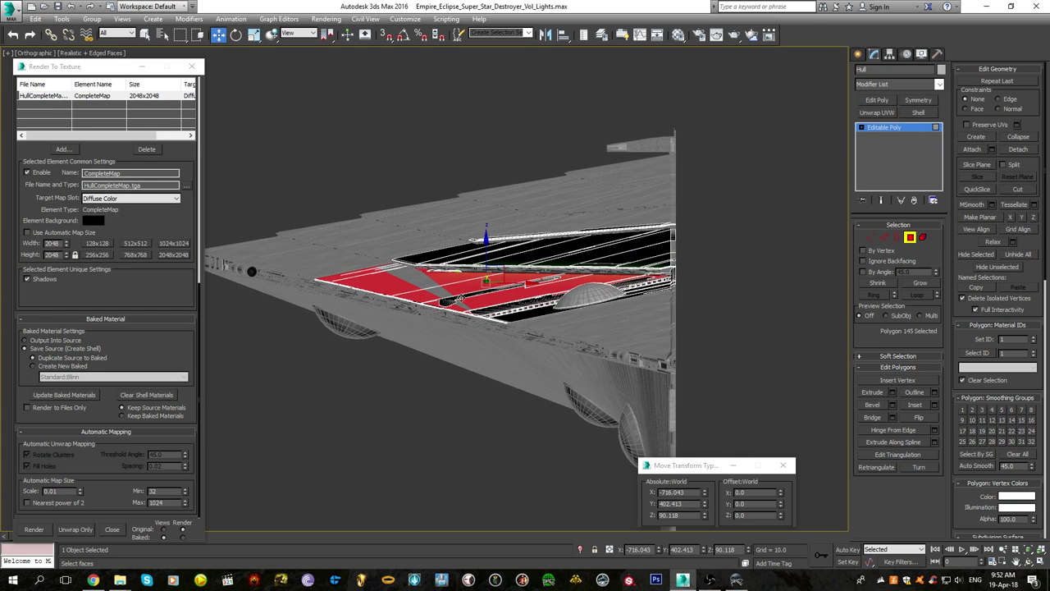
# Leave polygon editing and examine the glow hull's surface along the trench and around the laser emitter
pyautogui.click(858, 54)
pyautogui.scroll(2, 731, 269)
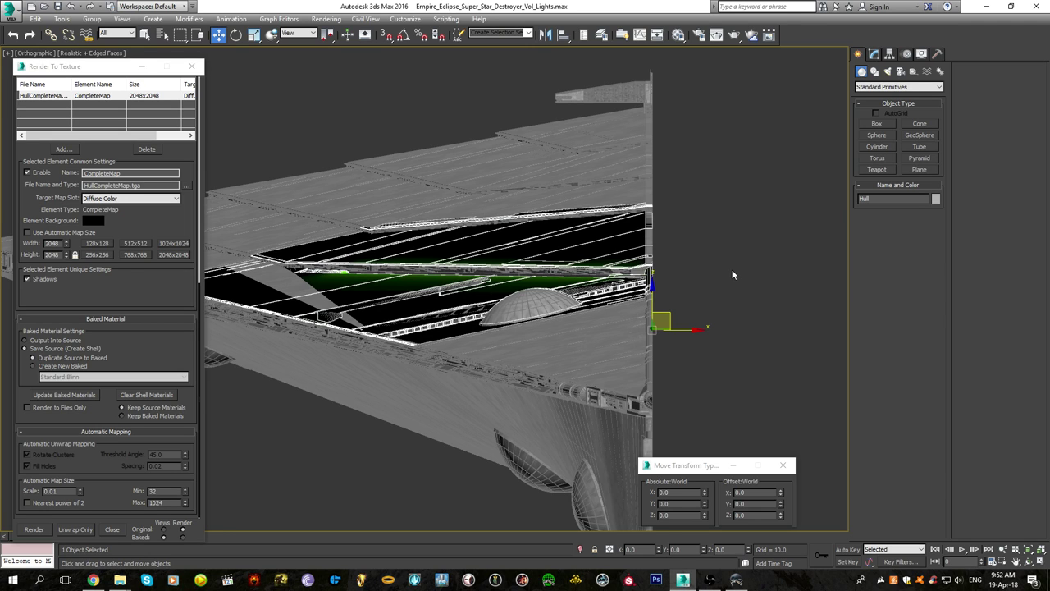
pyautogui.keyDown('alt'); pyautogui.moveTo(731, 275); pyautogui.dragTo(380, 377, button='middle'); pyautogui.keyUp('alt')
pyautogui.scroll(-3, 418, 370)
pyautogui.scroll(3, 415, 370)
pyautogui.click(379, 380)
pyautogui.moveTo(383, 277); pyautogui.dragTo(522, 323, button='middle')
pyautogui.scroll(4, 522, 322)
pyautogui.click(497, 331)
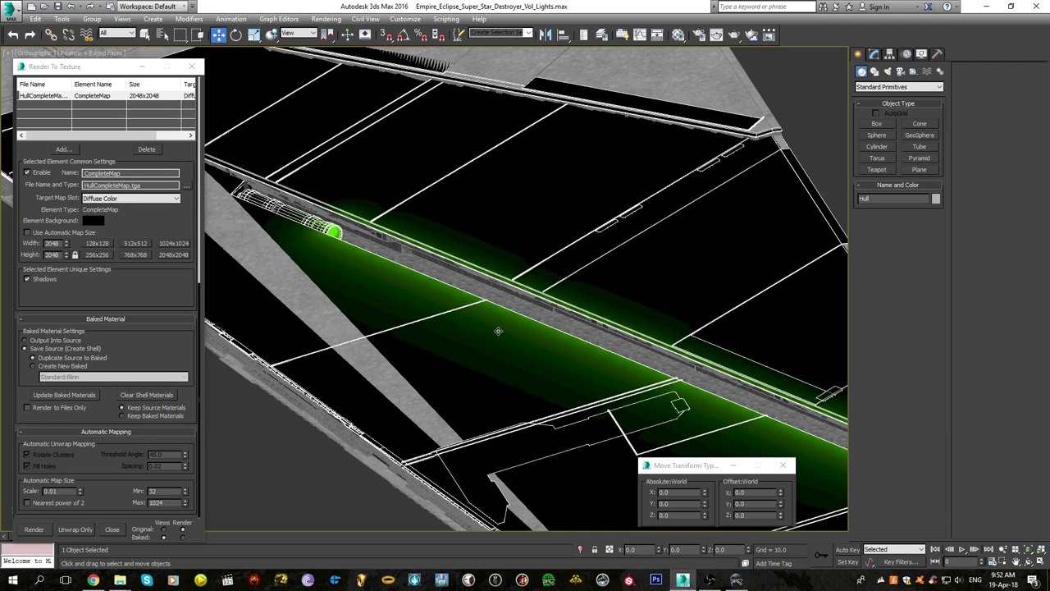
# Return to polygon editing in the Front view and try shifting the selected polygon by about X -0.917, Y 1.106
pyautogui.click(874, 55)
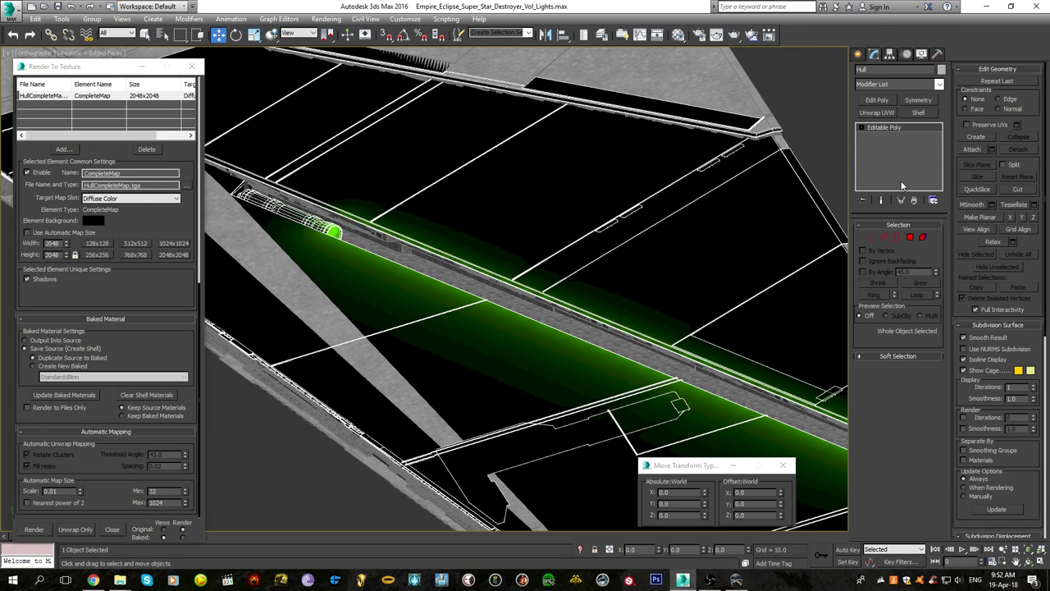
pyautogui.click(909, 237)
pyautogui.press('f')
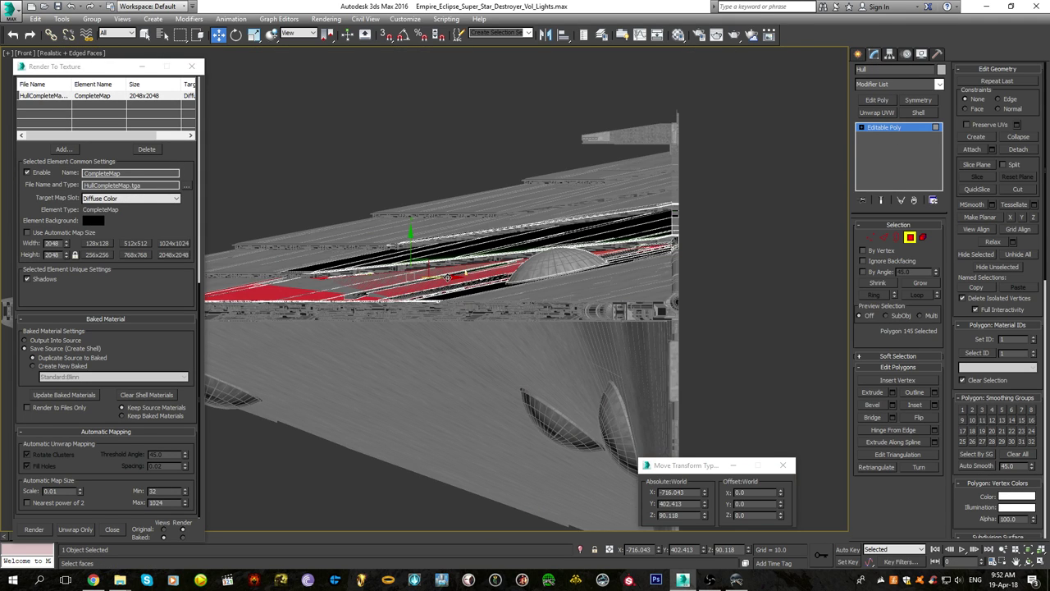
pyautogui.scroll(8, 447, 277)
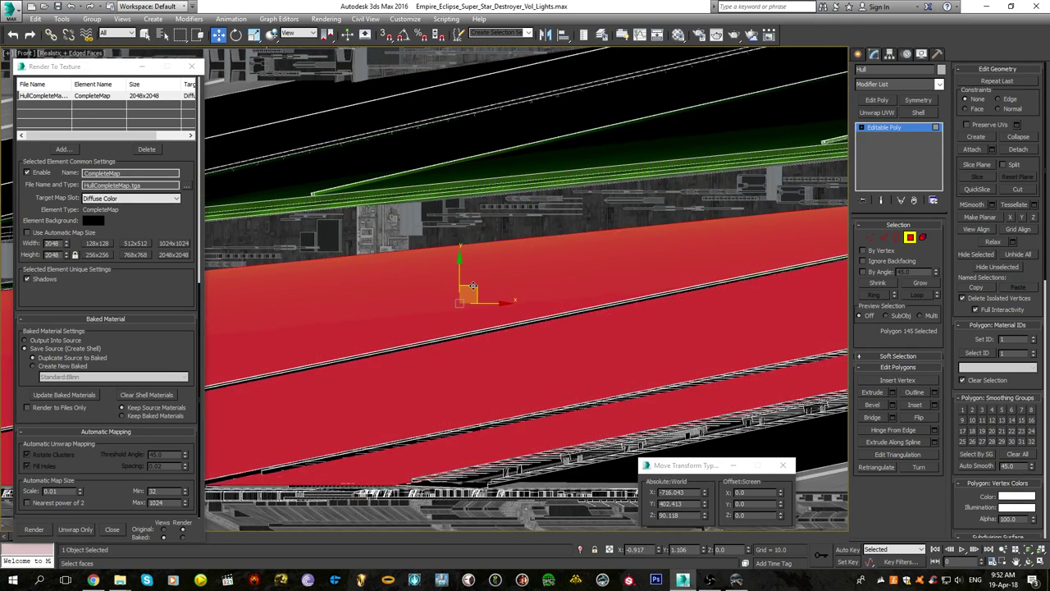
pyautogui.scroll(-8, 476, 287)
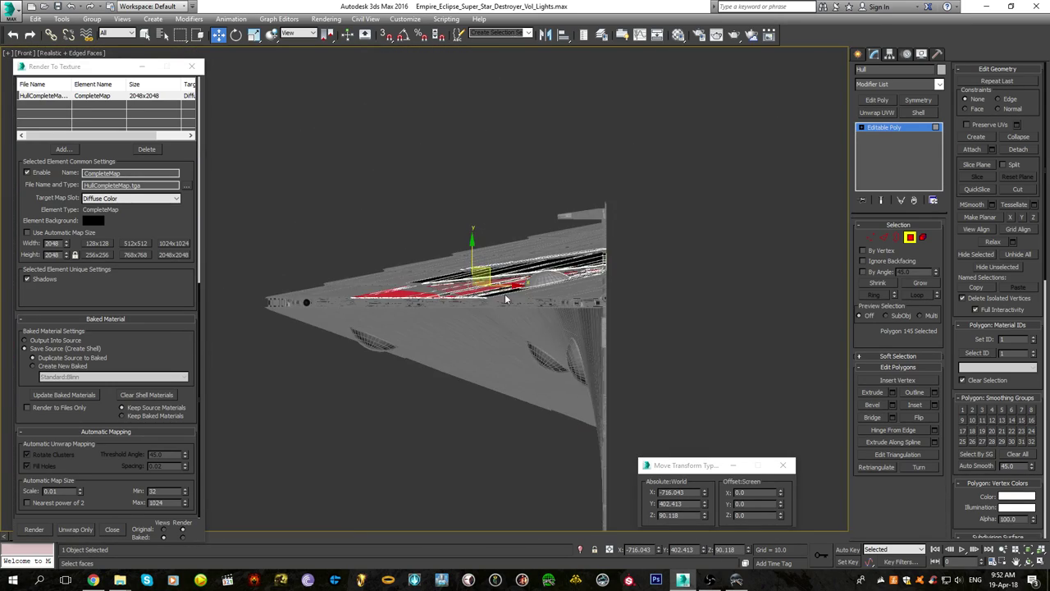
pyautogui.keyDown('alt'); pyautogui.moveTo(495, 289); pyautogui.dragTo(539, 325, button='middle'); pyautogui.keyUp('alt')
pyautogui.click(714, 305)
pyautogui.scroll(5, 497, 326)
pyautogui.click(498, 325)
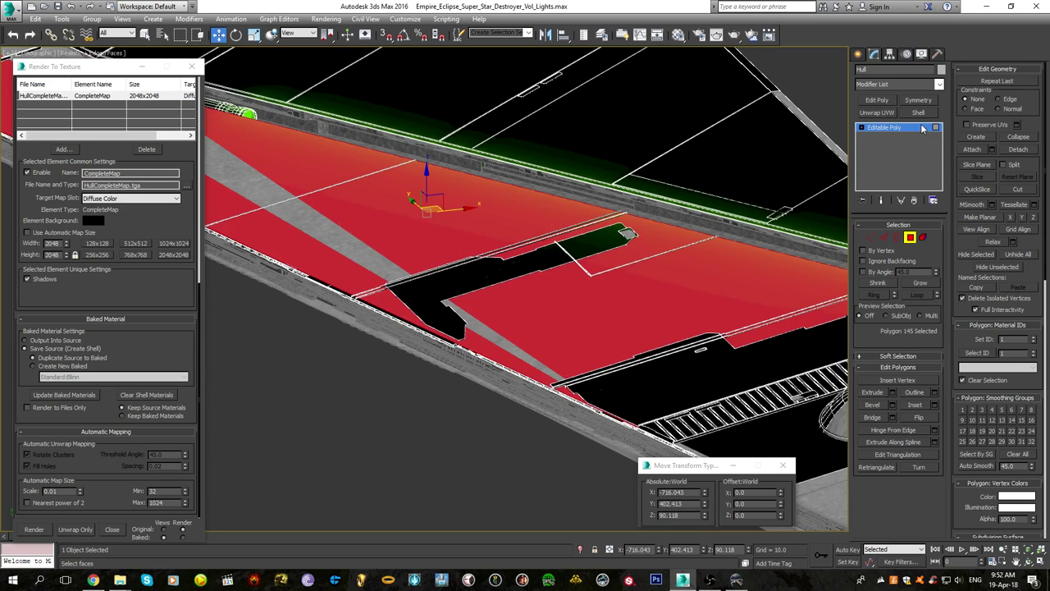
# Exit polygon editing, add a Shell modifier to the whole glow hull, and inspect its thickness close up
pyautogui.click(895, 128)
pyautogui.moveTo(751, 163); pyautogui.dragTo(642, 225, button='middle')
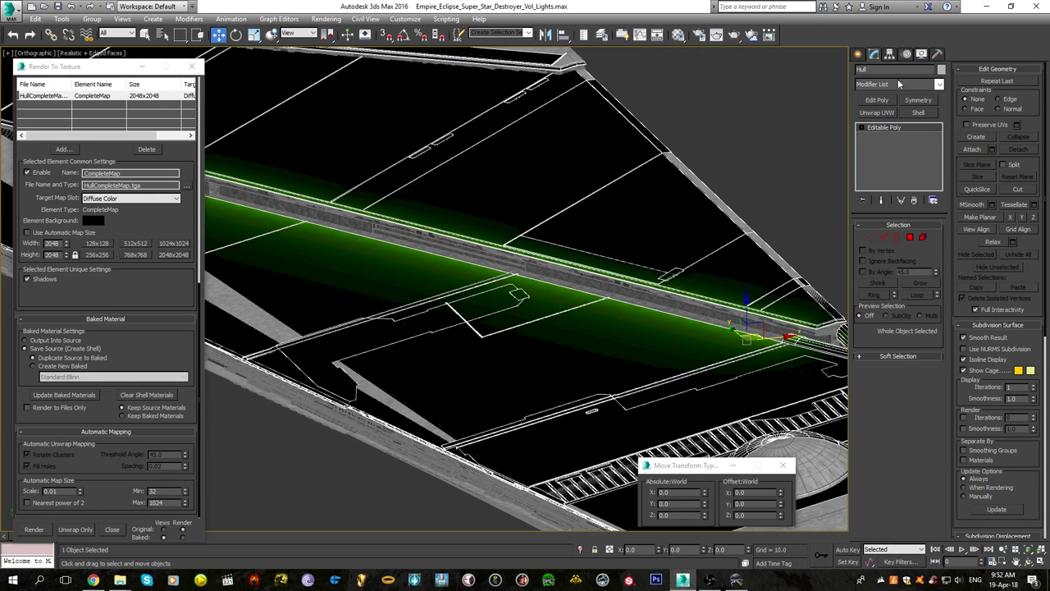
pyautogui.click(897, 83)
pyautogui.scroll(-6, 910, 238)
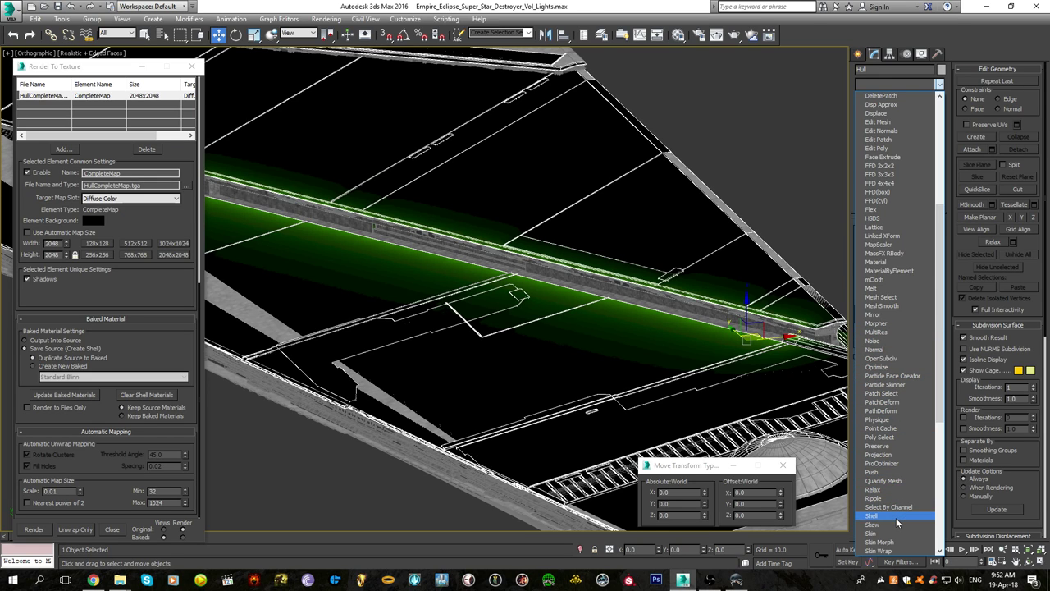
pyautogui.click(896, 518)
pyautogui.keyDown('alt'); pyautogui.moveTo(640, 364); pyautogui.dragTo(593, 299, button='middle'); pyautogui.keyUp('alt')
pyautogui.scroll(5, 515, 223)
pyautogui.scroll(5, 471, 199)
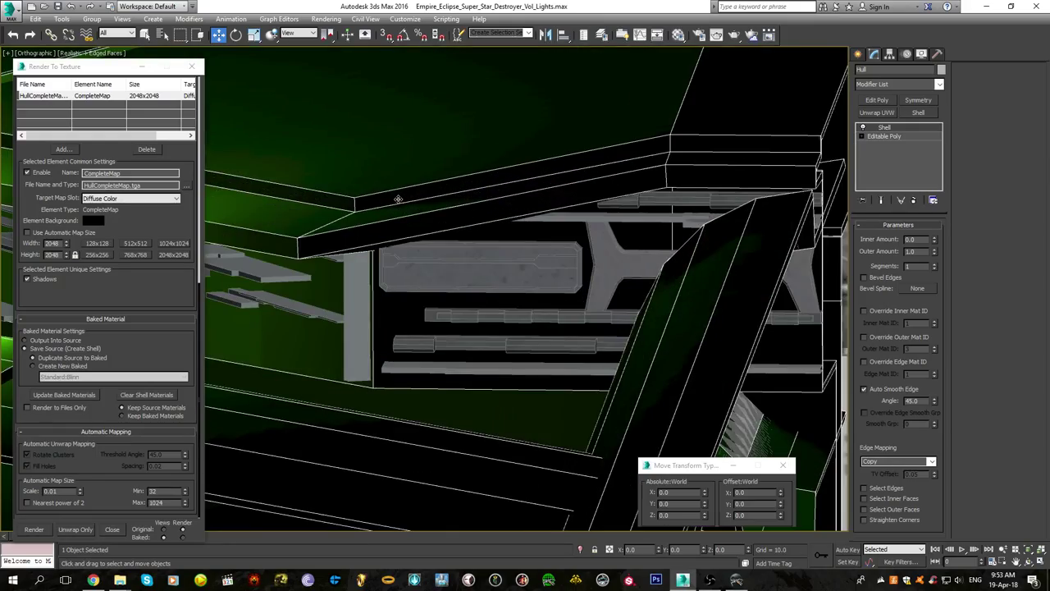
# Check the shelled hull's thickness close up and set the Shell modifier's outer amount to 0.5
pyautogui.keyDown('alt'); pyautogui.moveTo(397, 200); pyautogui.dragTo(656, 311, button='middle'); pyautogui.keyUp('alt')
pyautogui.scroll(-5, 435, 238)
pyautogui.scroll(6, 494, 282)
pyautogui.moveTo(369, 320); pyautogui.dragTo(775, 230, button='middle')
pyautogui.moveTo(202, 299); pyautogui.dragTo(530, 244, button='middle')
pyautogui.scroll(6, 530, 244)
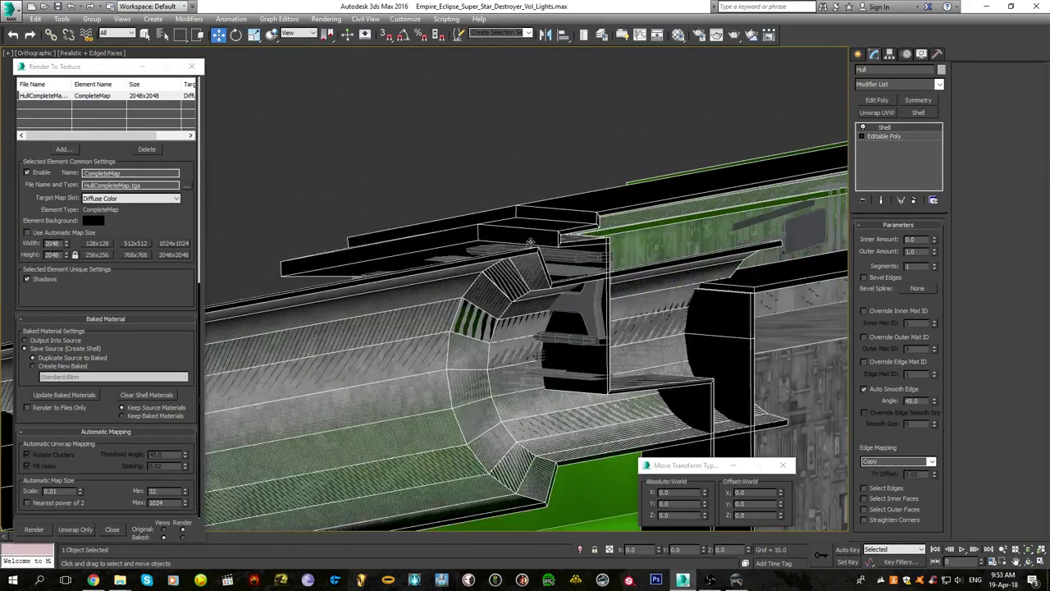
pyautogui.scroll(8, 531, 242)
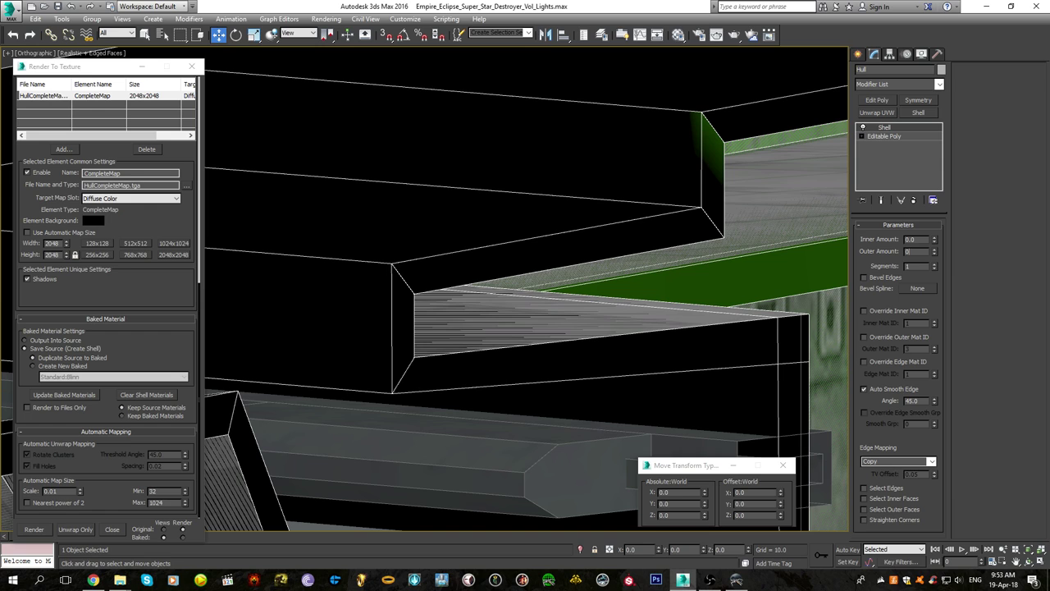
pyautogui.press('Return')
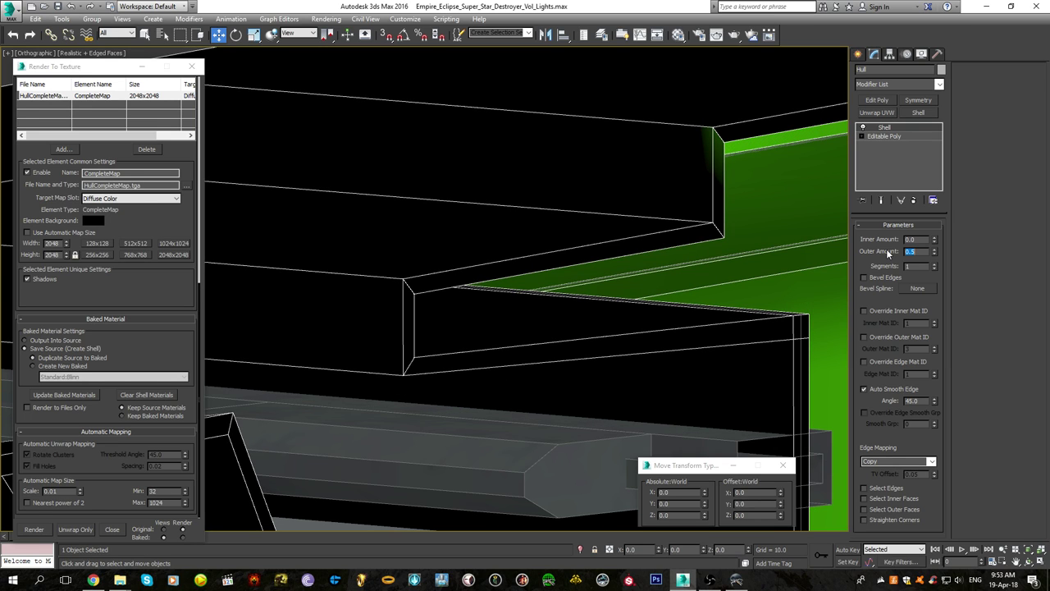
# Examine the thinner shell around the trench end and the ship's side details, with and without edged faces, undoing any accidental move
pyautogui.scroll(-8, 621, 359)
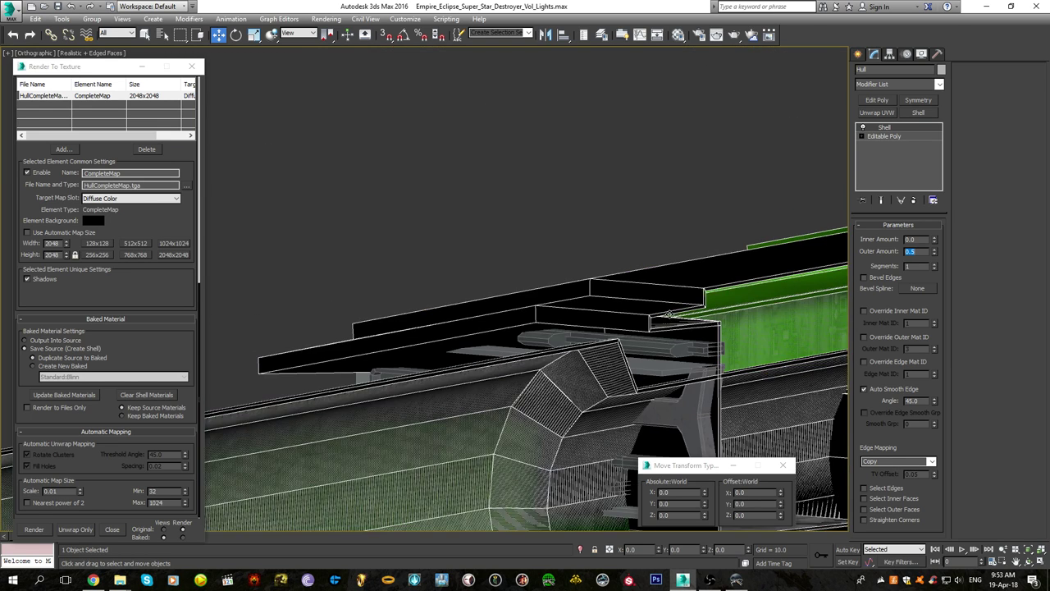
pyautogui.keyDown('alt'); pyautogui.moveTo(623, 360); pyautogui.dragTo(646, 365, button='middle'); pyautogui.keyUp('alt')
pyautogui.scroll(-3, 647, 366)
pyautogui.moveTo(745, 349); pyautogui.dragTo(544, 321, button='middle')
pyautogui.scroll(-4, 615, 342)
pyautogui.press('F4')
pyautogui.scroll(5, 565, 323)
pyautogui.moveTo(647, 384); pyautogui.dragTo(682, 290, button='middle')
pyautogui.moveTo(724, 281); pyautogui.dragTo(723, 279)
pyautogui.hotkey('ctrl', 'z')
pyautogui.keyDown('alt'); pyautogui.moveTo(682, 300); pyautogui.dragTo(622, 341, button='middle'); pyautogui.keyUp('alt')
pyautogui.scroll(5, 415, 279)
pyautogui.scroll(5, 490, 303)
pyautogui.scroll(4, 737, 183)
pyautogui.press('F4')
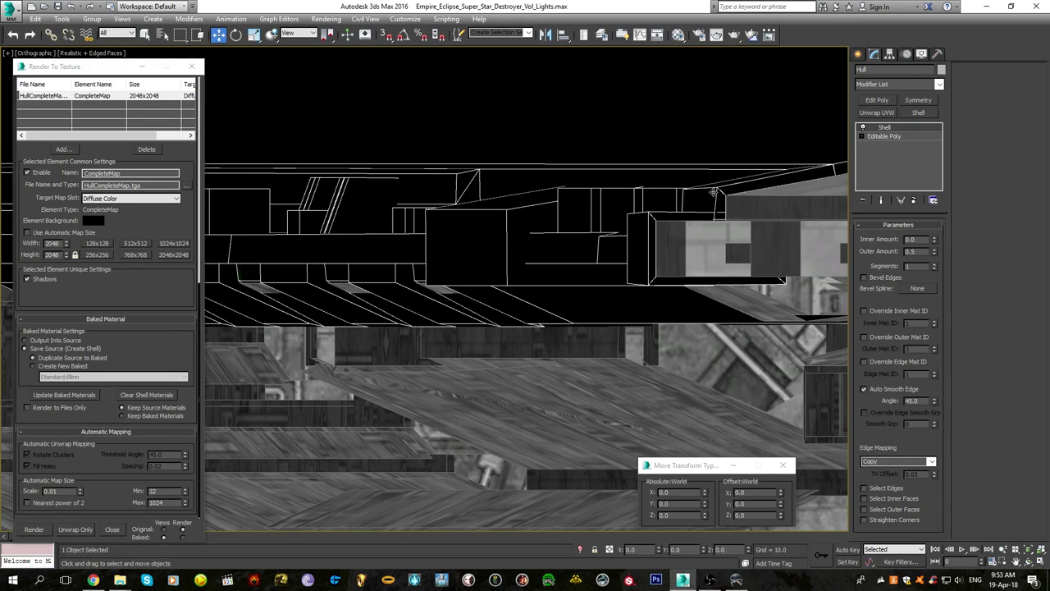
pyautogui.scroll(-5, 713, 192)
pyautogui.scroll(-7, 533, 243)
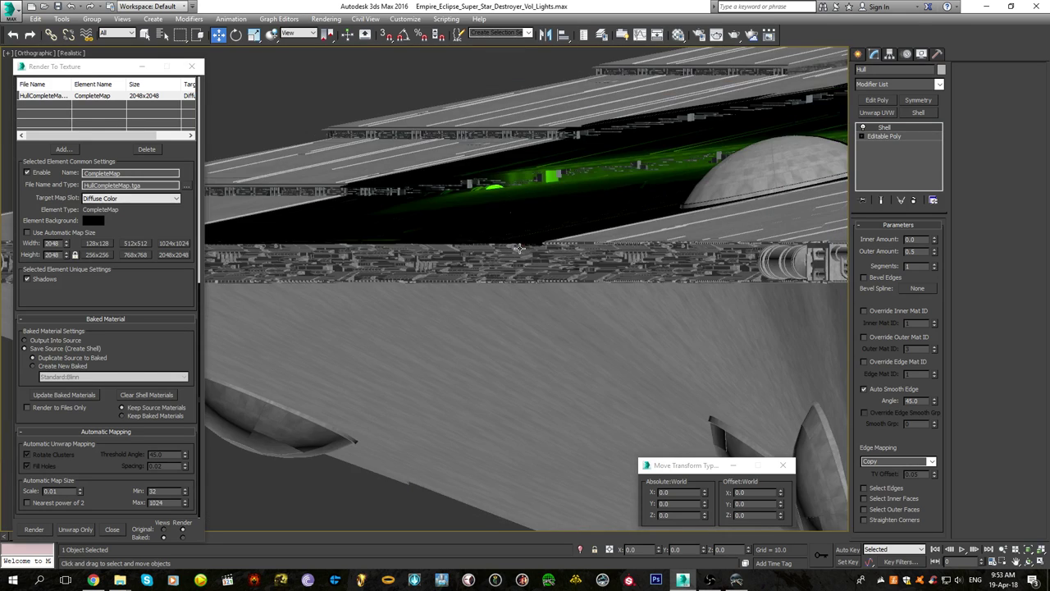
# Examine the glow across the whole shelled hull from several angles and close up at the laser emitter
pyautogui.press('F4')
pyautogui.keyDown('alt'); pyautogui.moveTo(534, 243); pyautogui.dragTo(508, 289, button='middle'); pyautogui.keyUp('alt')
pyautogui.scroll(-1, 600, 288)
pyautogui.scroll(-3, 509, 288)
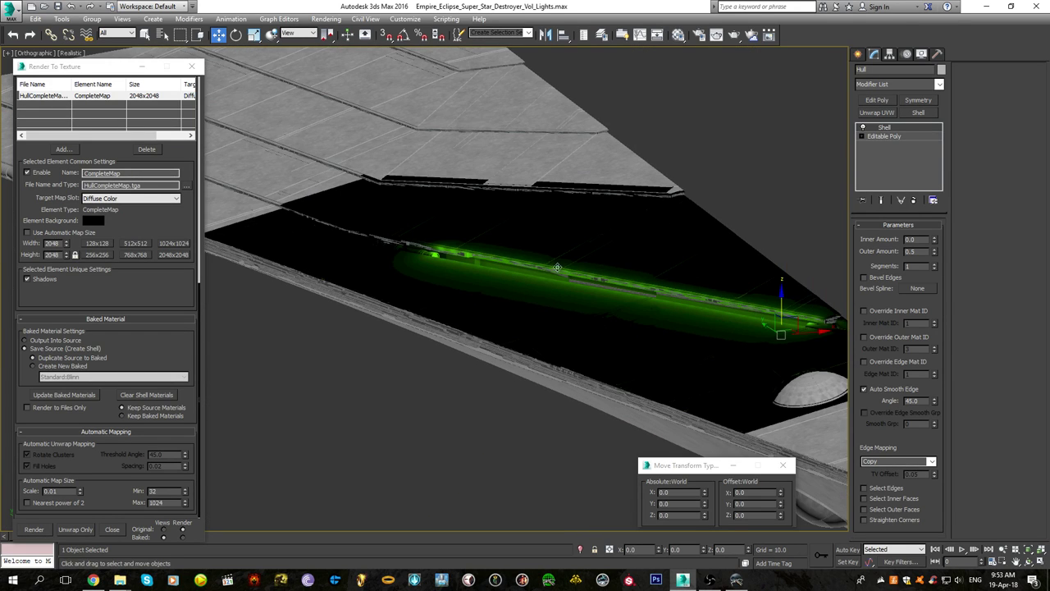
pyautogui.click(924, 84)
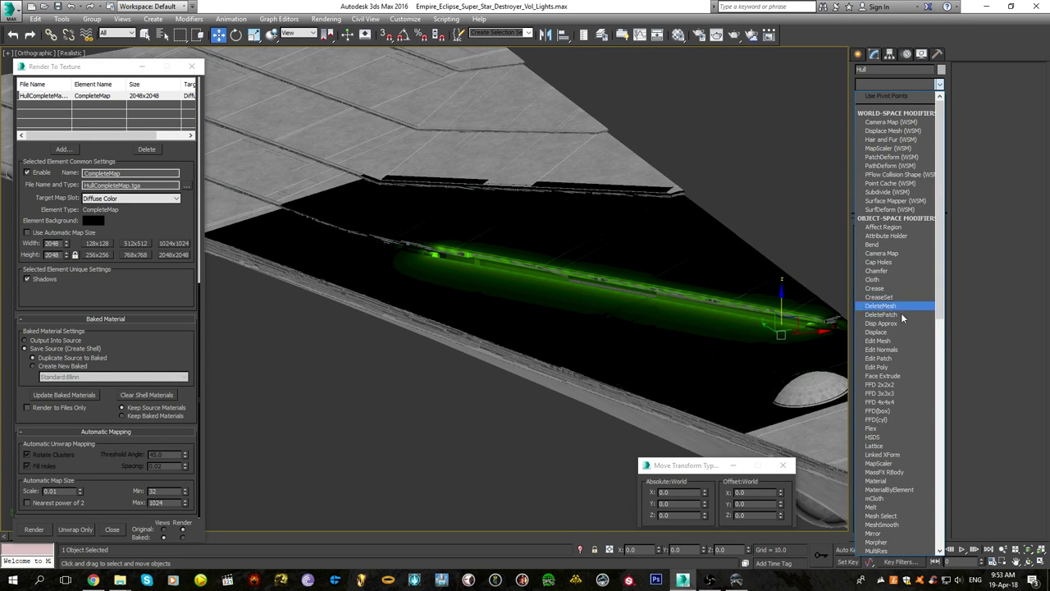
pyautogui.click(984, 182)
pyautogui.keyDown('alt'); pyautogui.moveTo(699, 340); pyautogui.dragTo(642, 332, button='middle'); pyautogui.keyUp('alt')
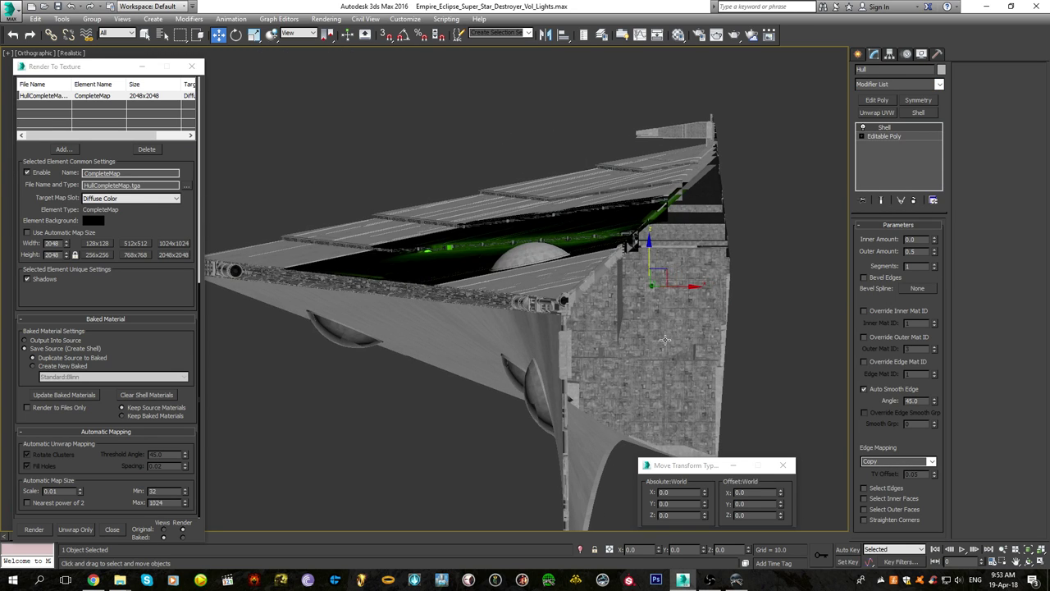
pyautogui.keyDown('alt'); pyautogui.moveTo(481, 257); pyautogui.dragTo(466, 279, button='middle'); pyautogui.keyUp('alt')
pyautogui.scroll(4, 467, 279)
pyautogui.moveTo(392, 249); pyautogui.dragTo(471, 283, button='middle')
pyautogui.scroll(-3, 509, 296)
pyautogui.scroll(5, 472, 263)
pyautogui.scroll(-5, 510, 300)
pyautogui.scroll(5, 468, 219)
pyautogui.keyDown('alt'); pyautogui.moveTo(468, 219); pyautogui.dragTo(509, 238, button='middle'); pyautogui.keyUp('alt')
pyautogui.press('F4')
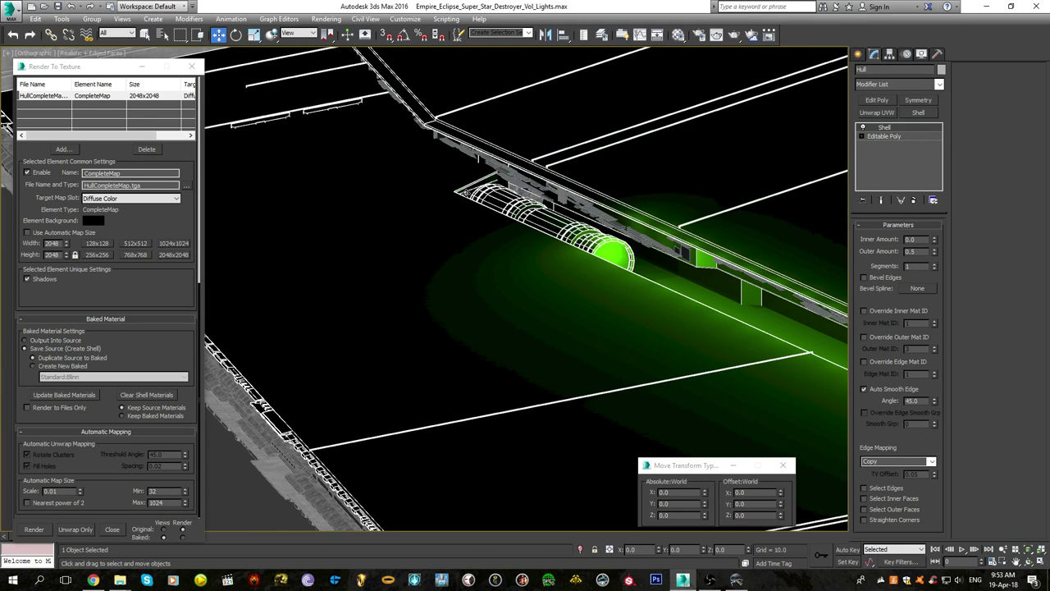
# Inspect the shell's offset along the hull's outer edge, the side channel and the round cutouts, comparing shaded and edged display
pyautogui.scroll(-7, 460, 216)
pyautogui.press('F4')
pyautogui.moveTo(656, 269); pyautogui.dragTo(583, 279, button='middle')
pyautogui.keyDown('alt'); pyautogui.moveTo(665, 282); pyautogui.dragTo(722, 160, button='middle'); pyautogui.keyUp('alt')
pyautogui.scroll(4, 438, 273)
pyautogui.scroll(5, 481, 244)
pyautogui.press('F4')
pyautogui.scroll(-5, 541, 215)
pyautogui.moveTo(612, 79); pyautogui.dragTo(533, 190, button='middle')
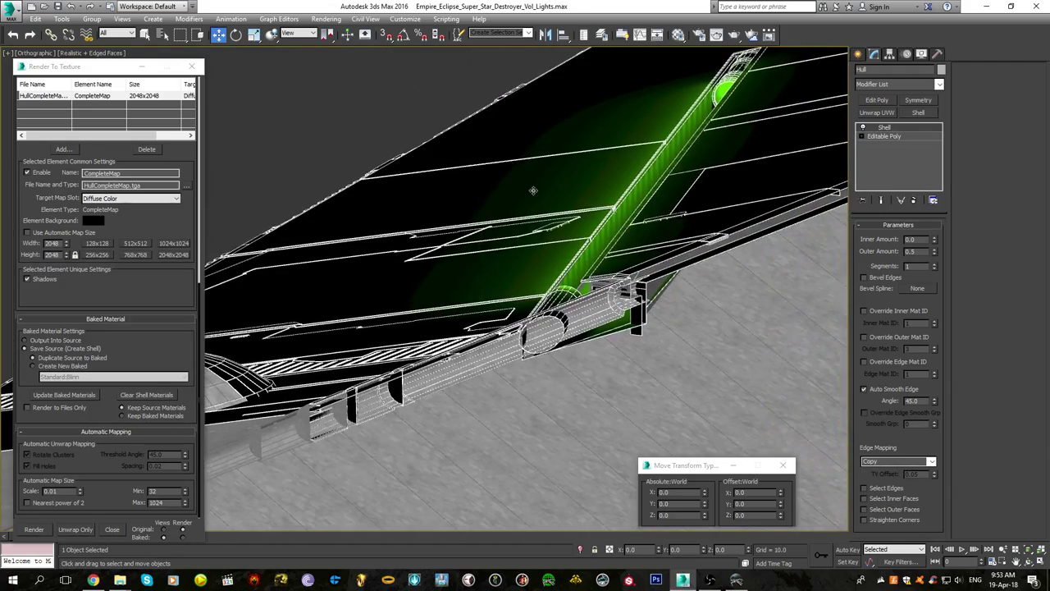
pyautogui.scroll(7, 447, 347)
pyautogui.scroll(-7, 443, 343)
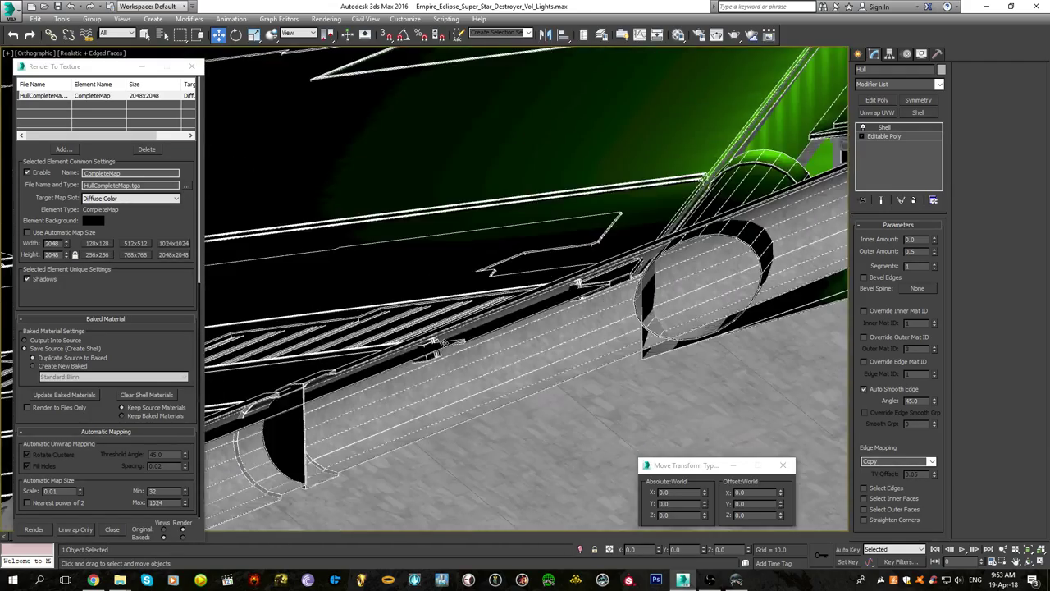
pyautogui.moveTo(447, 348)
pyautogui.keyDown('alt'); pyautogui.mouseDown(button='middle')
pyautogui.moveTo(424, 386)
pyautogui.moveTo(463, 361)
pyautogui.mouseUp(button='middle'); pyautogui.keyUp('alt')
pyautogui.scroll(6, 585, 264)
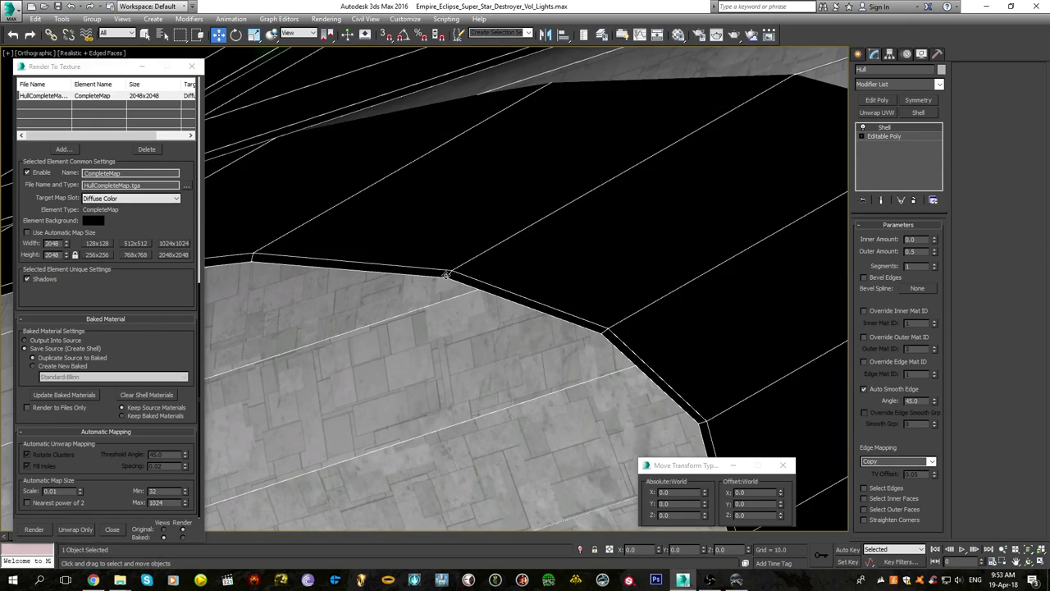
pyautogui.scroll(-10, 454, 283)
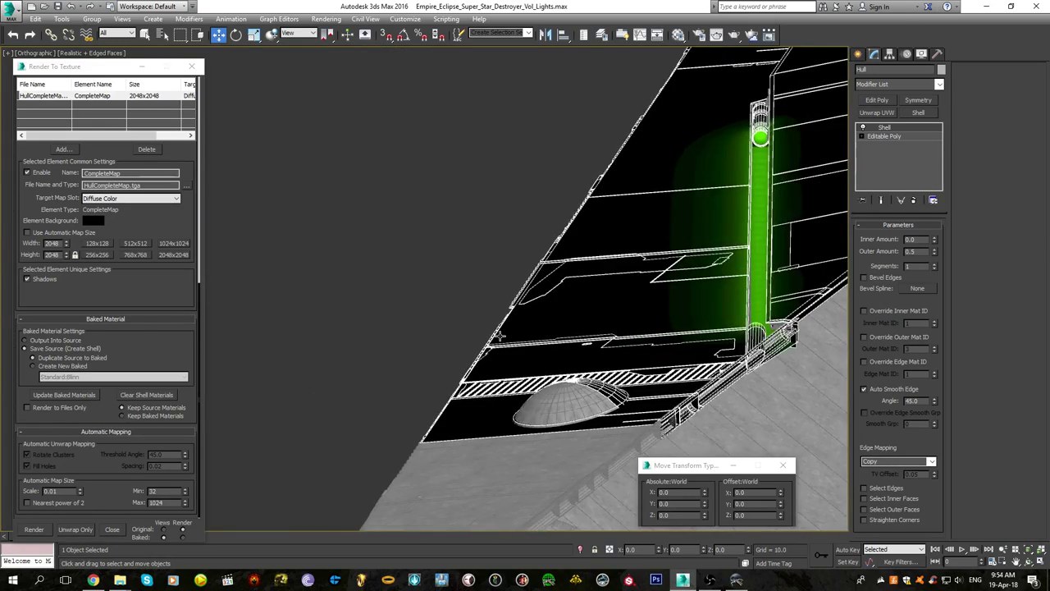
pyautogui.scroll(5, 648, 285)
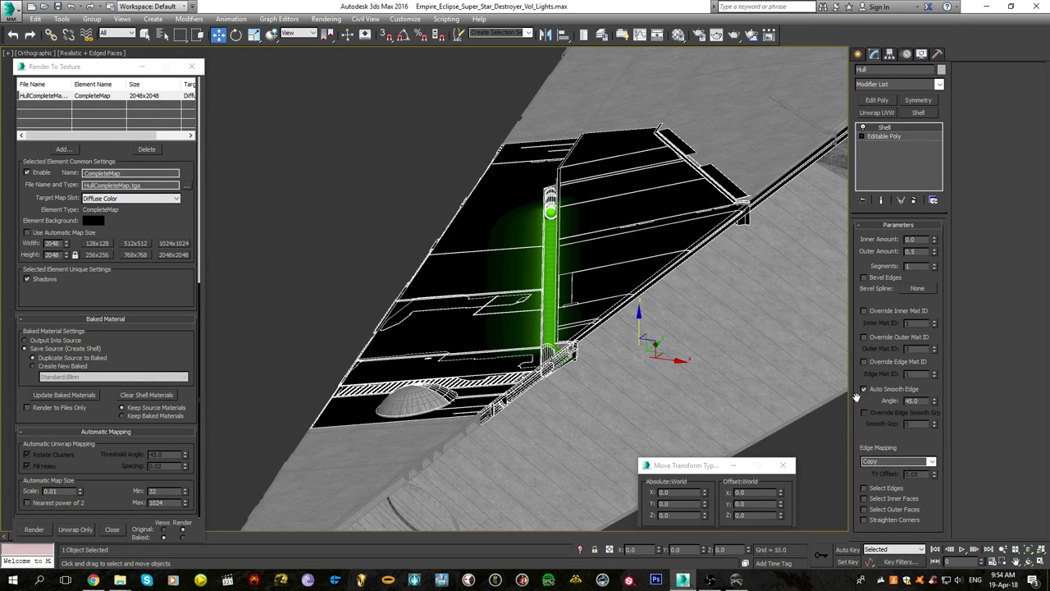
# Turn on Select Outer Faces in the Shell modifier and convert the glow hull to an Editable Poly
pyautogui.click(897, 510)
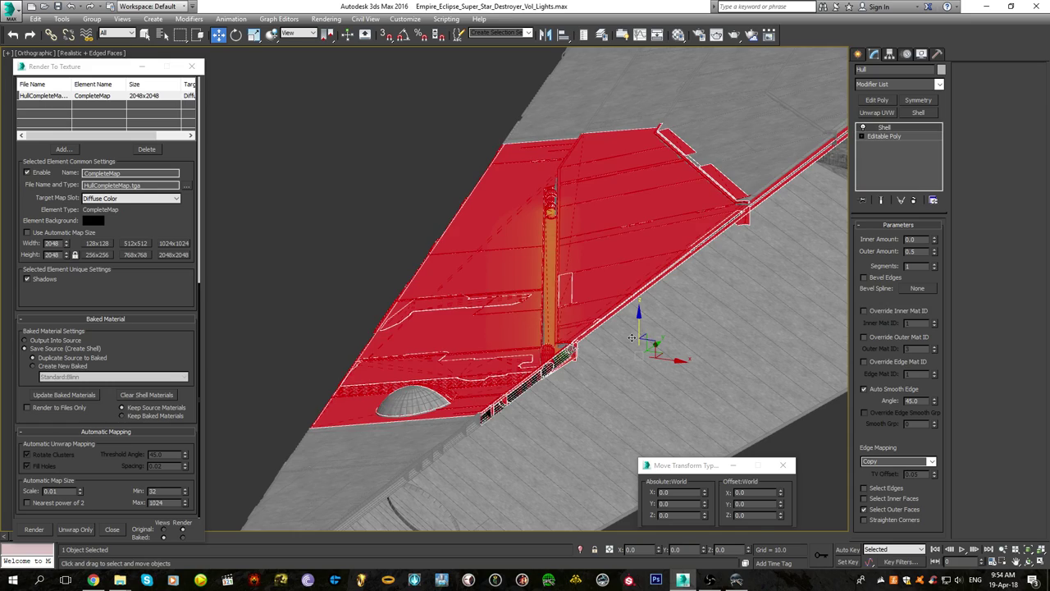
pyautogui.scroll(3, 613, 320)
pyautogui.scroll(8, 612, 319)
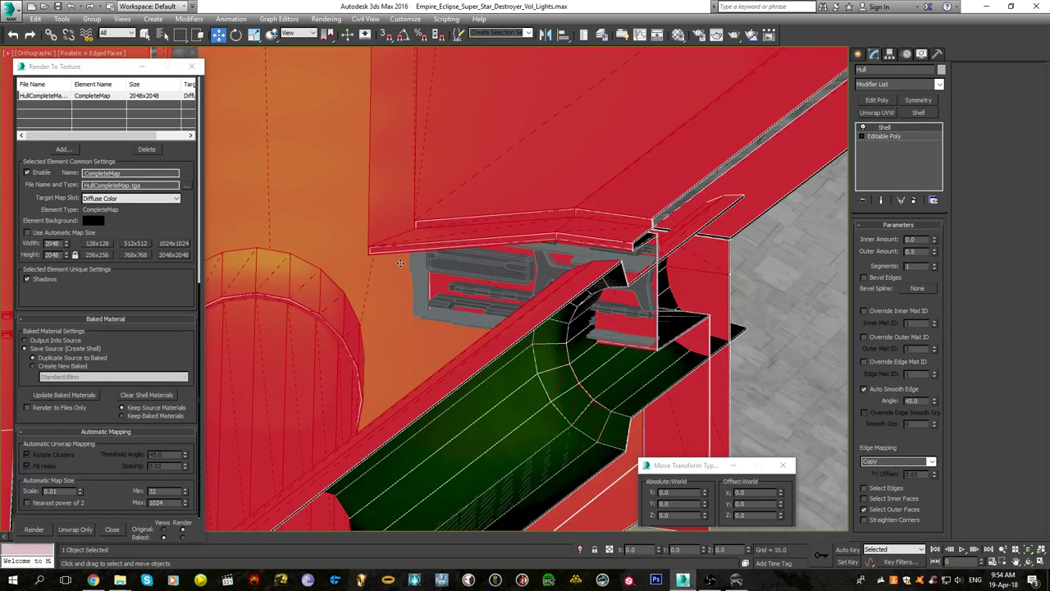
pyautogui.scroll(-6, 525, 304)
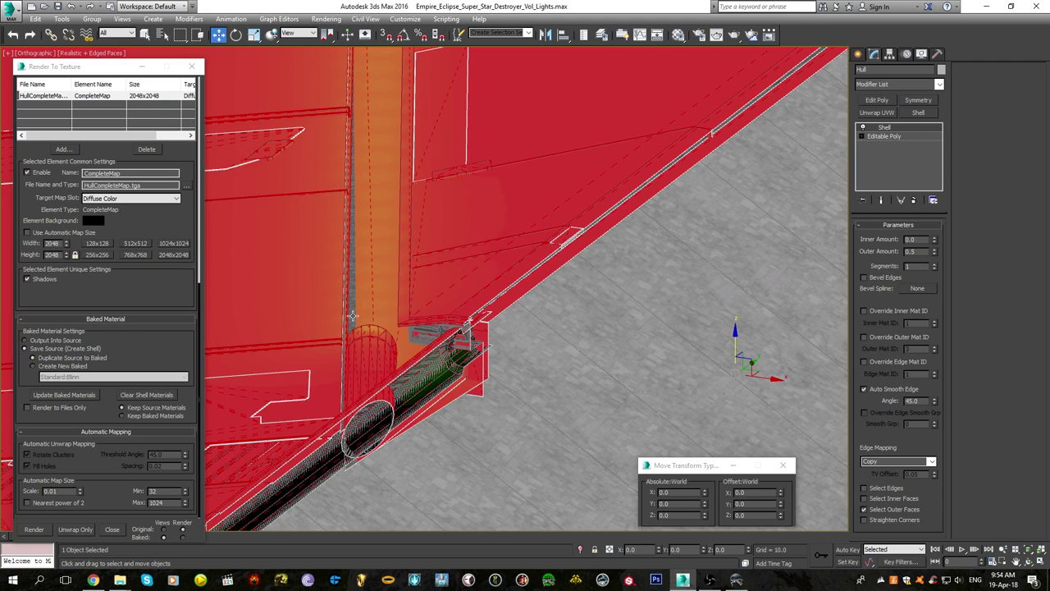
pyautogui.scroll(-6, 353, 316)
pyautogui.moveTo(360, 245); pyautogui.dragTo(445, 241, button='middle')
pyautogui.rightClick(542, 209)
pyautogui.moveTo(591, 316)
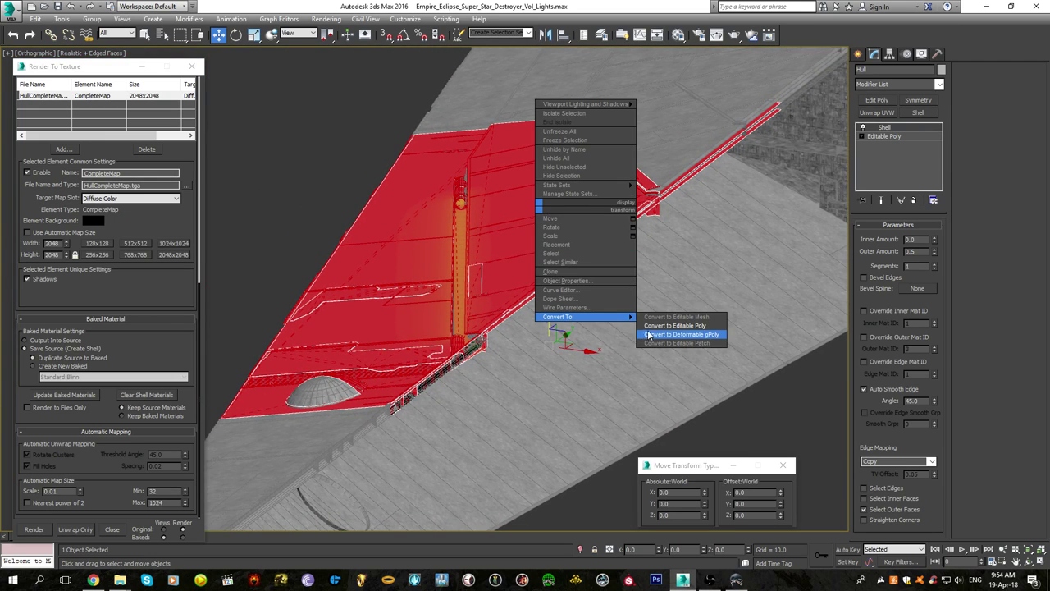
pyautogui.click(674, 325)
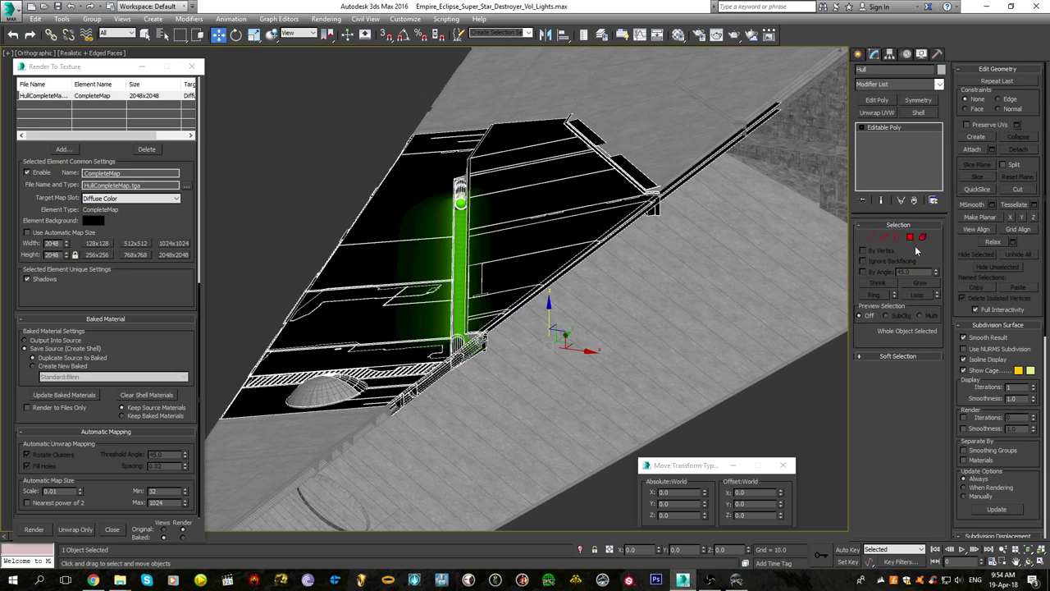
pyautogui.rightClick(548, 232)
pyautogui.moveTo(603, 339)
pyautogui.click(673, 349)
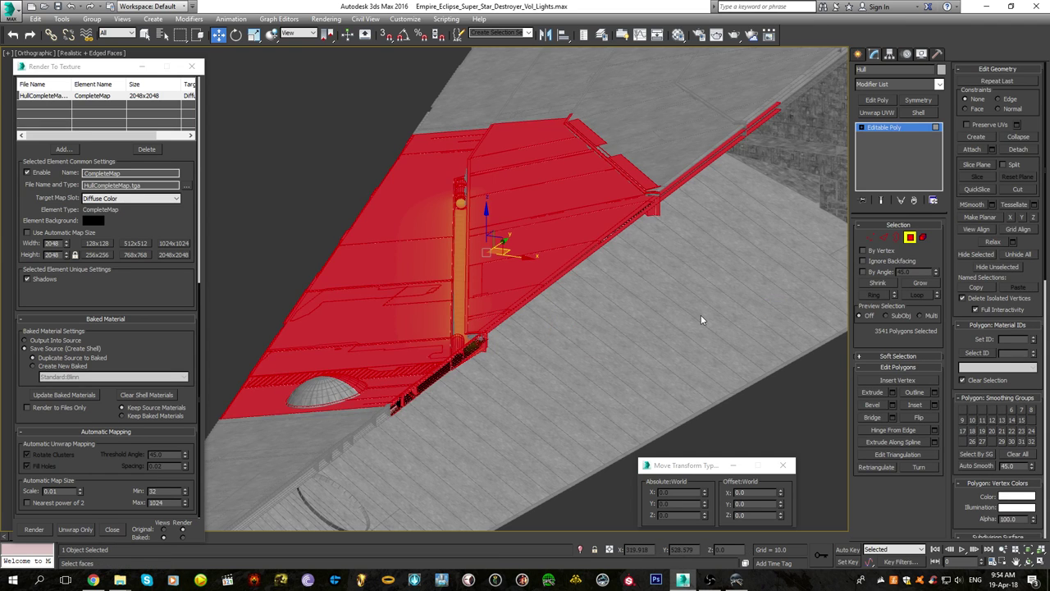
# Check the selected outer polygons around the dome and detach them as a separate object named Volumetric_Lights
pyautogui.scroll(-3, 594, 346)
pyautogui.keyDown('alt'); pyautogui.moveTo(593, 346); pyautogui.dragTo(641, 321, button='middle'); pyautogui.keyUp('alt')
pyautogui.scroll(4, 693, 382)
pyautogui.scroll(4, 641, 322)
pyautogui.scroll(6, 691, 376)
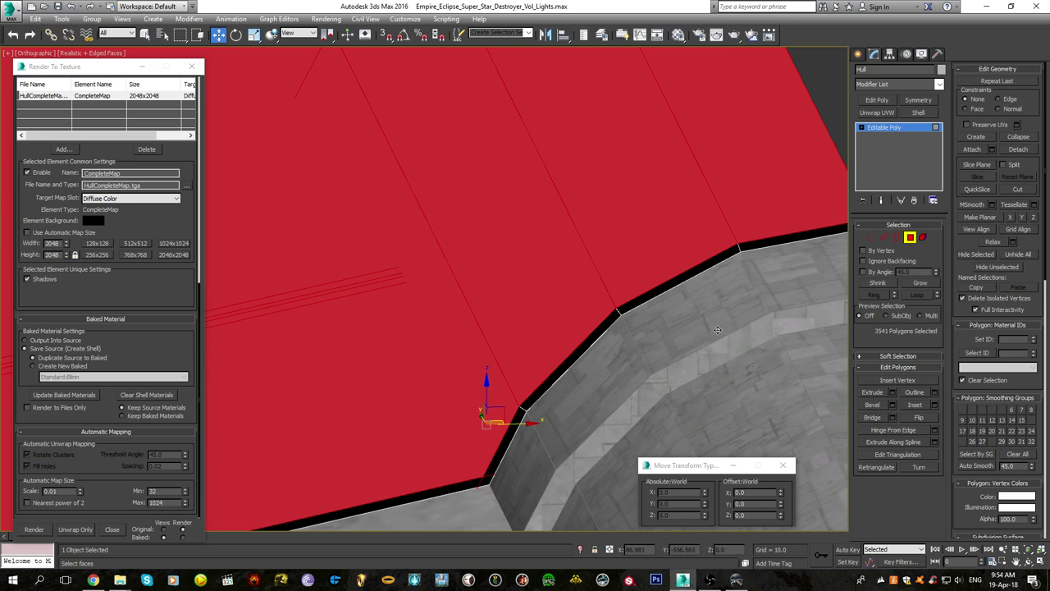
pyautogui.scroll(-6, 710, 318)
pyautogui.scroll(-4, 504, 301)
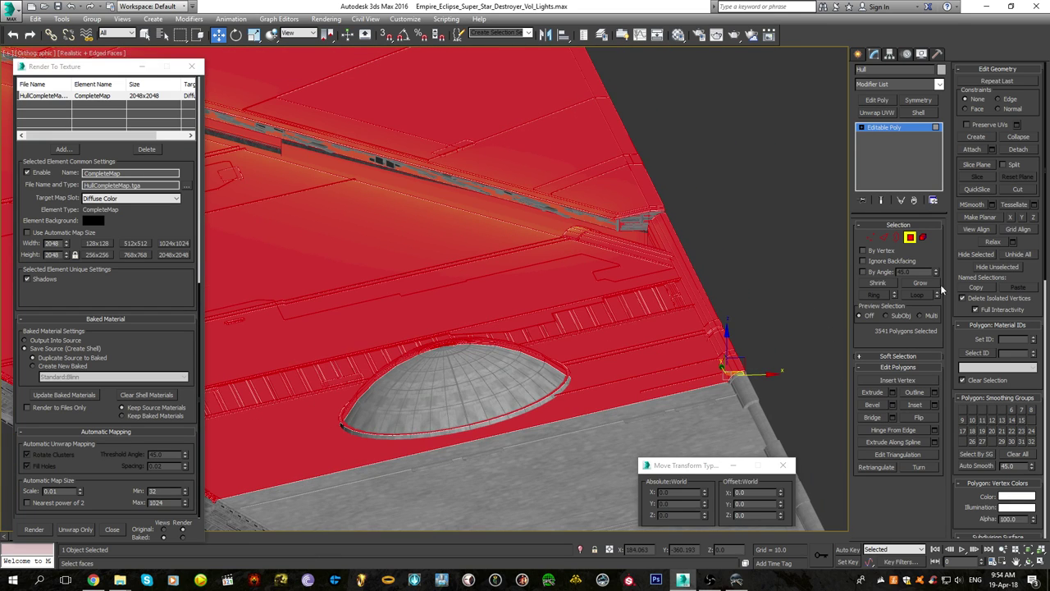
pyautogui.click(1029, 150)
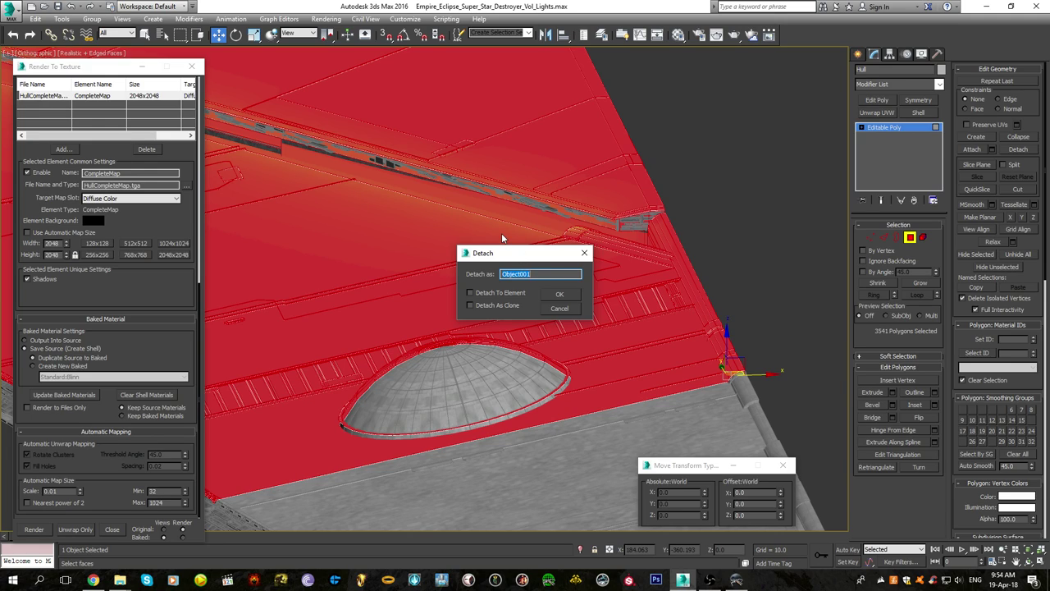
pyautogui.write('Volumetric_Lights')
pyautogui.press('Return')
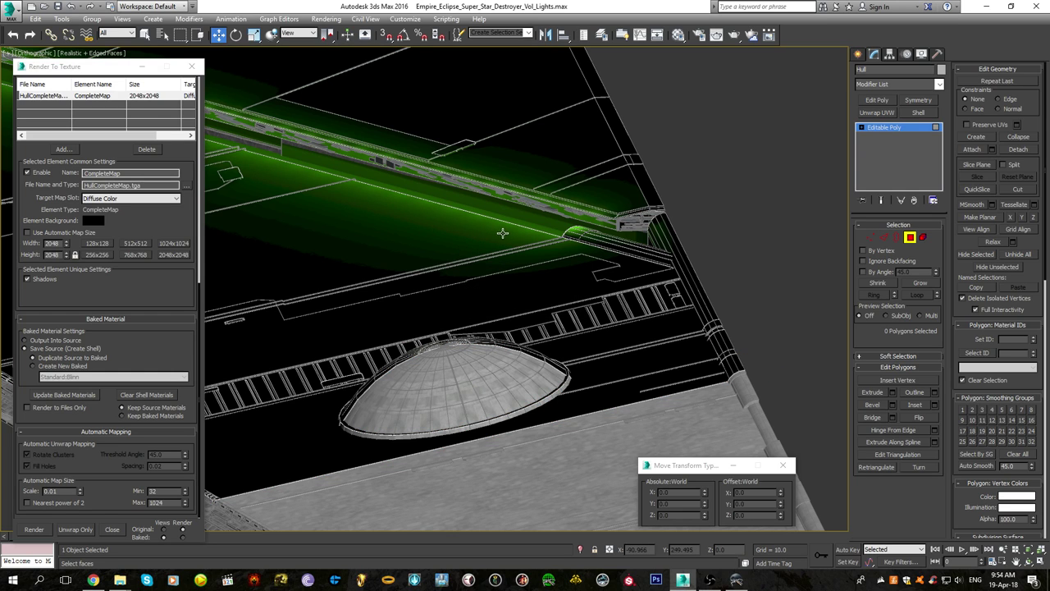
# Move the leftover Hull object aside to about X -1048.196, check its remaining faces, and delete it
pyautogui.click(858, 55)
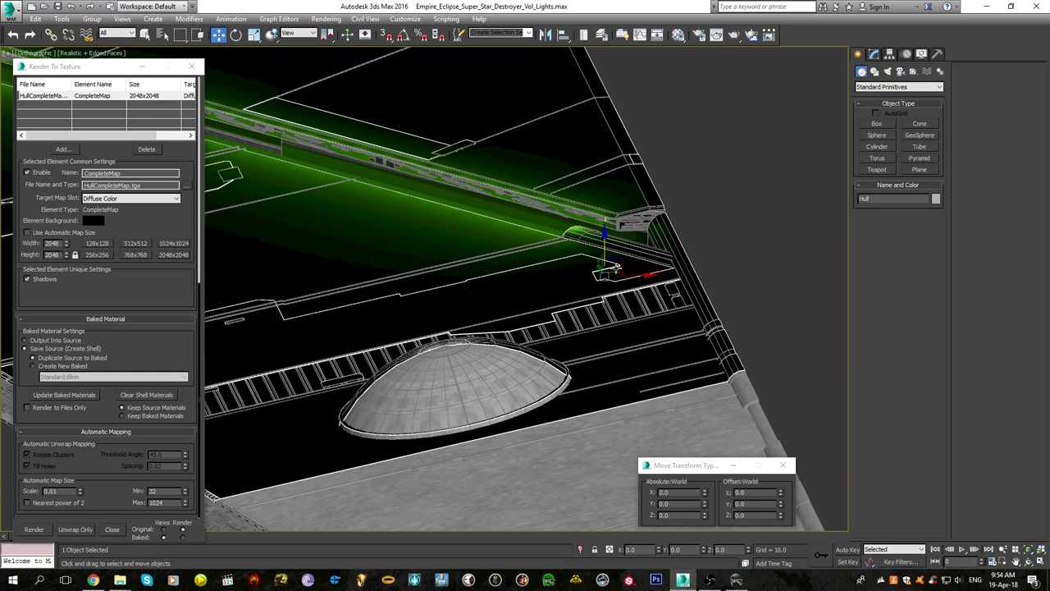
pyautogui.scroll(-5, 617, 267)
pyautogui.moveTo(617, 267); pyautogui.dragTo(696, 314, button='middle')
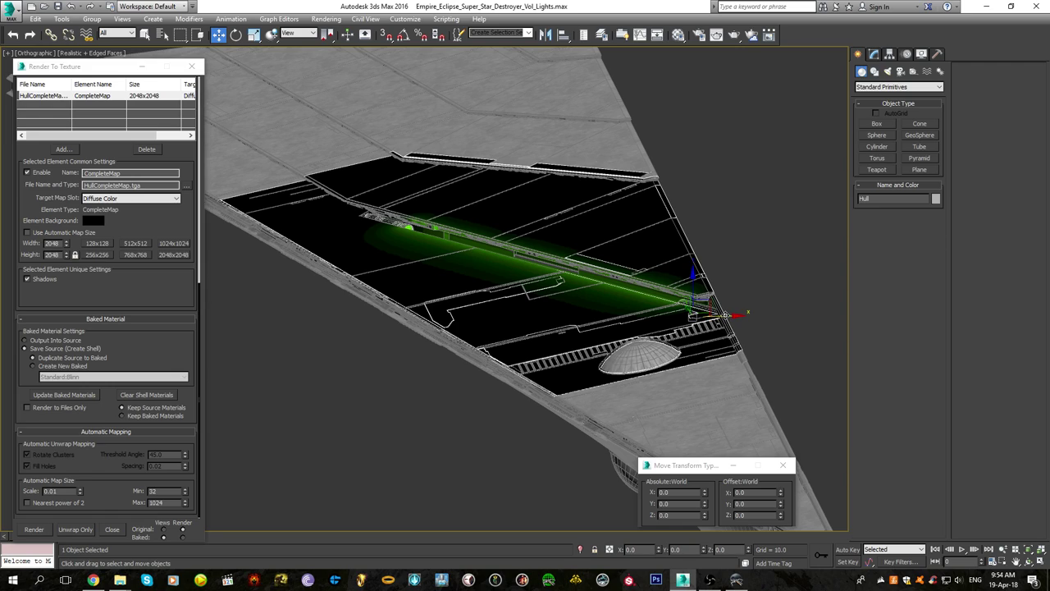
pyautogui.moveTo(725, 315); pyautogui.dragTo(413, 325)
pyautogui.keyDown('alt'); pyautogui.moveTo(582, 338); pyautogui.dragTo(525, 322, button='middle'); pyautogui.keyUp('alt')
pyautogui.scroll(4, 525, 323)
pyautogui.moveTo(341, 309); pyautogui.dragTo(415, 222, button='middle')
pyautogui.scroll(5, 497, 342)
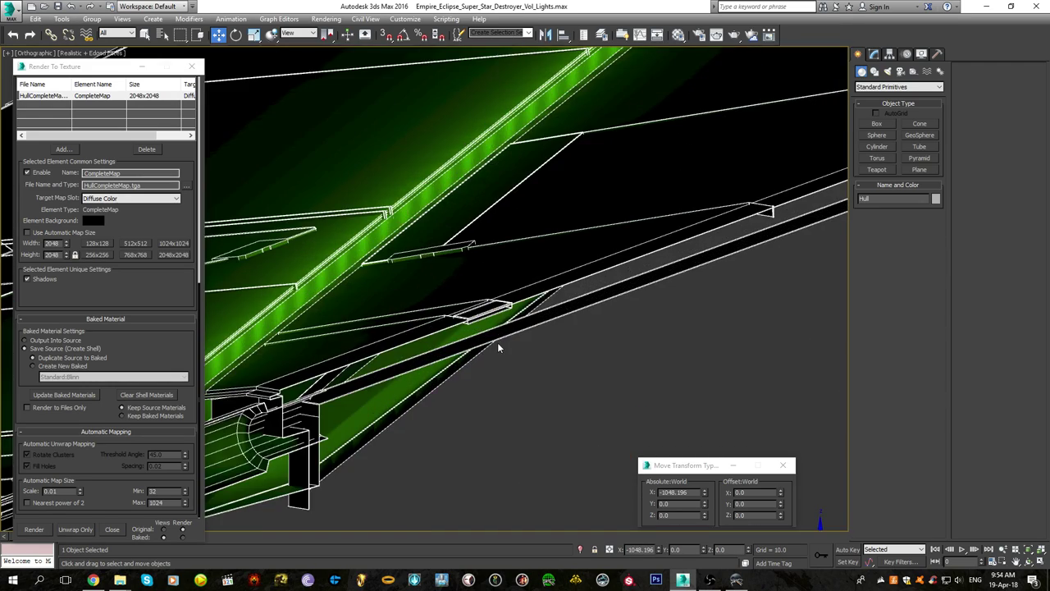
pyautogui.scroll(8, 497, 348)
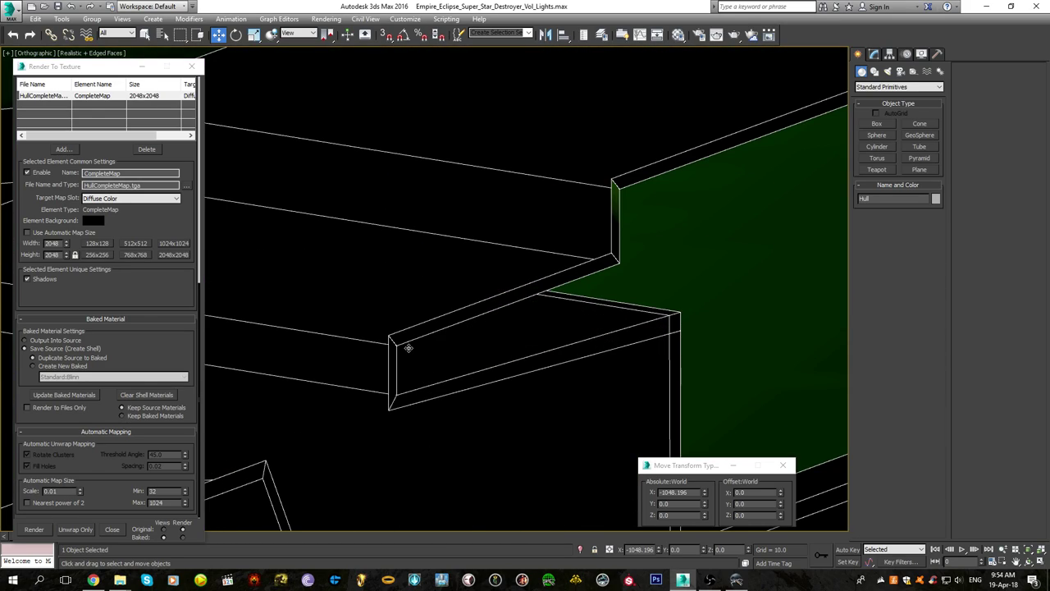
pyautogui.scroll(-3, 409, 344)
pyautogui.scroll(-3, 408, 326)
pyautogui.moveTo(406, 315); pyautogui.dragTo(425, 295, button='middle')
pyautogui.scroll(-8, 392, 273)
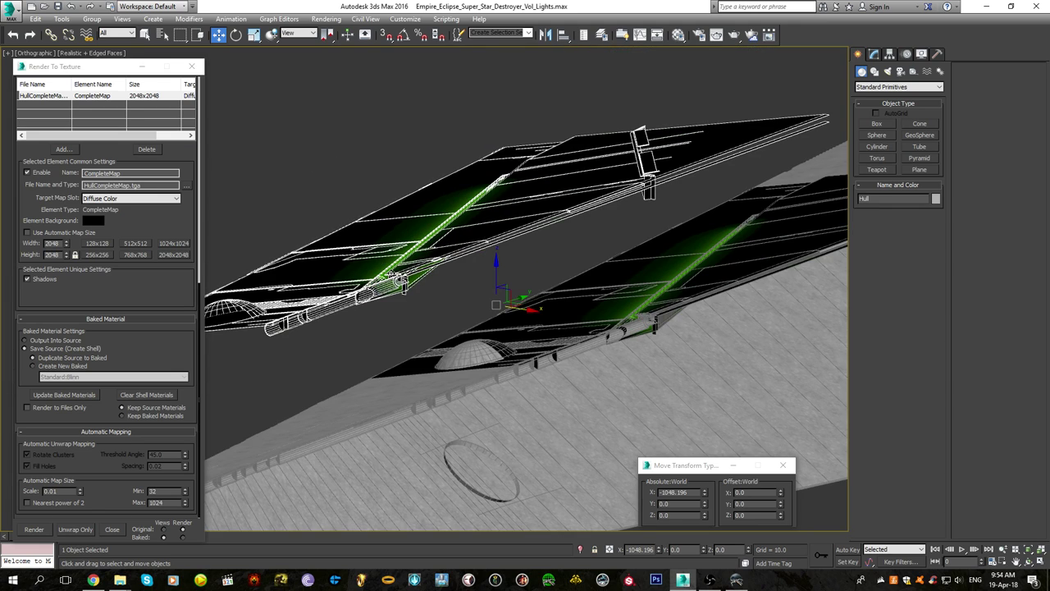
pyautogui.press('Delete')
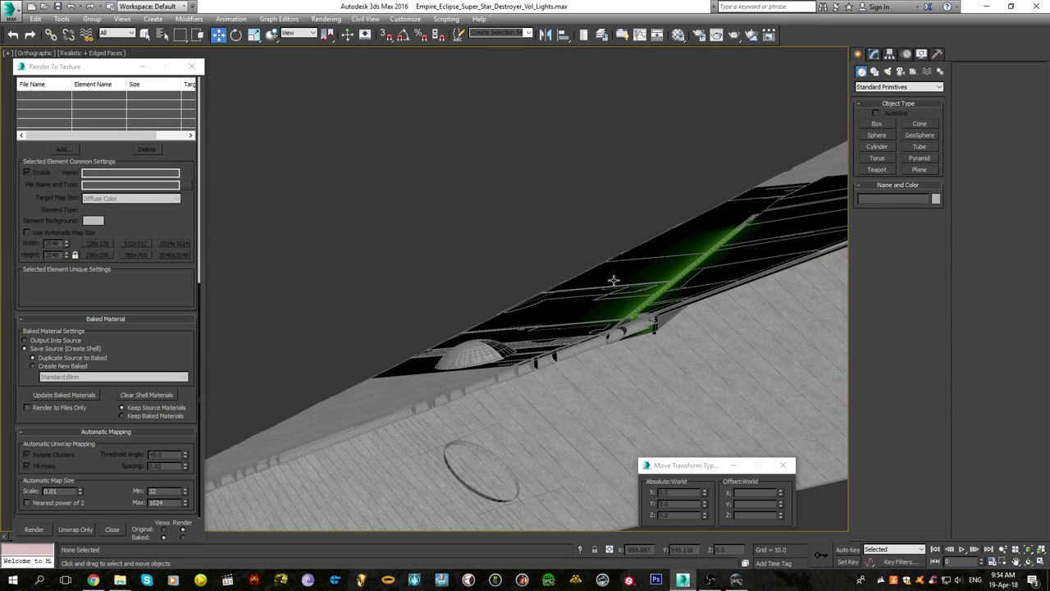
# Select the detached Volumetric_Lights object, show its Editable Poly parameters, and inspect its edge faces near the trench end
pyautogui.keyDown('alt'); pyautogui.moveTo(614, 281); pyautogui.dragTo(555, 429, button='middle'); pyautogui.keyUp('alt')
pyautogui.scroll(5, 546, 279)
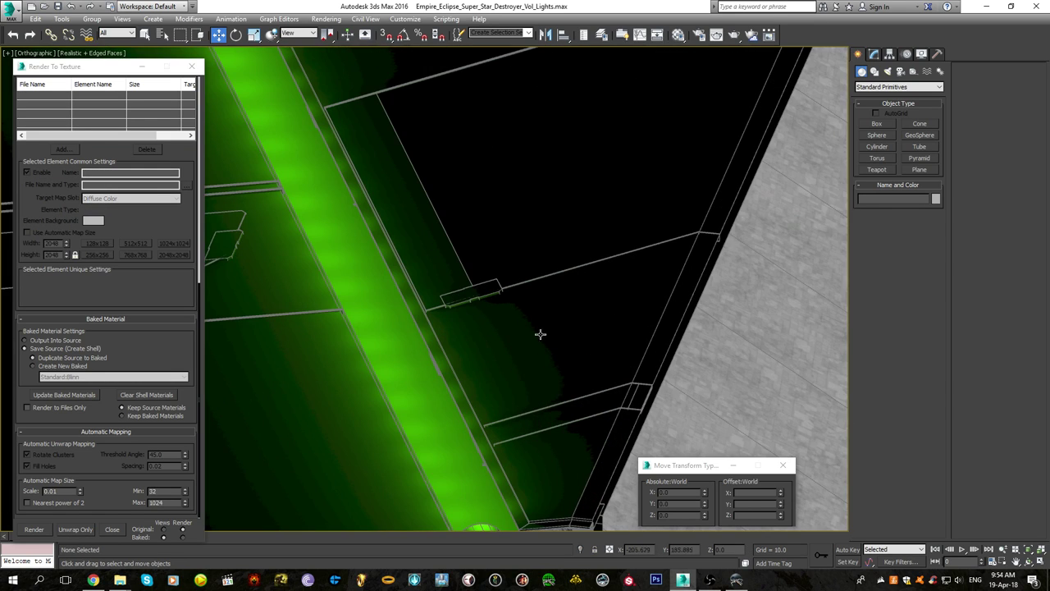
pyautogui.click(508, 382)
pyautogui.keyDown('alt'); pyautogui.moveTo(509, 383); pyautogui.dragTo(417, 305, button='middle'); pyautogui.keyUp('alt')
pyautogui.scroll(-3, 556, 376)
pyautogui.scroll(7, 288, 271)
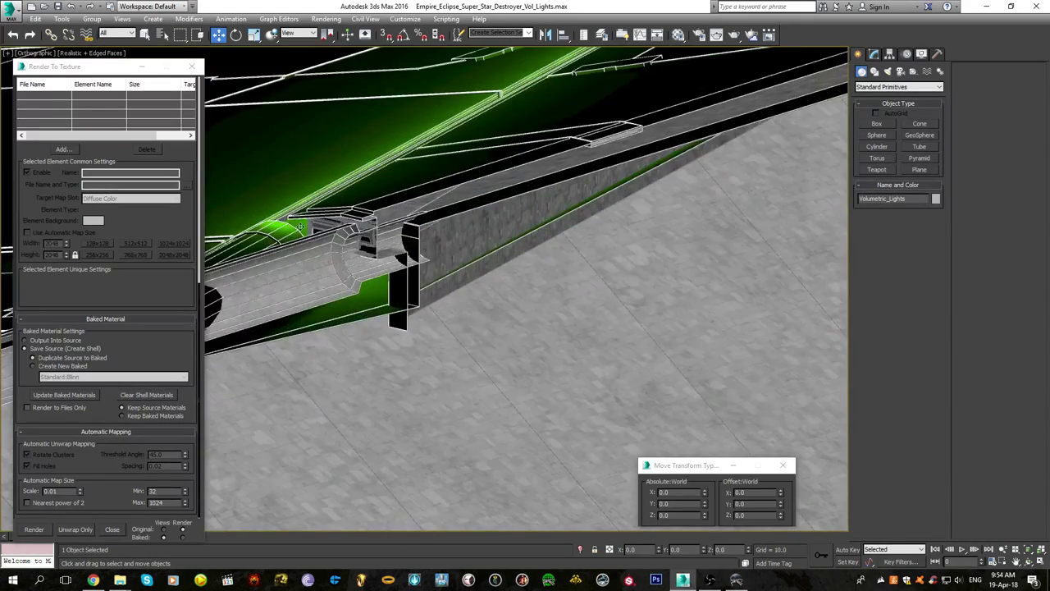
pyautogui.click(873, 53)
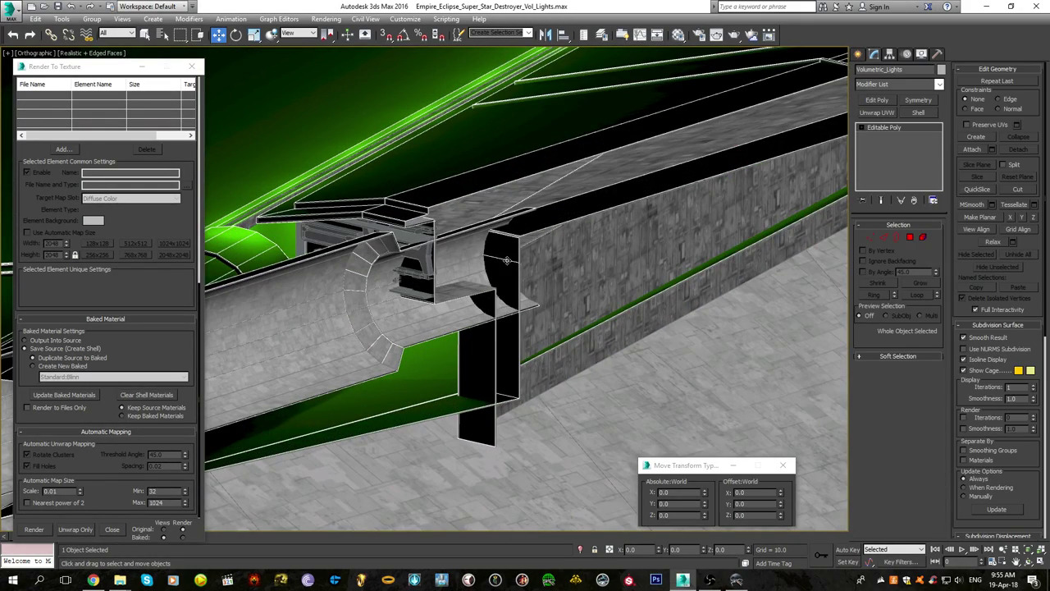
pyautogui.scroll(8, 507, 260)
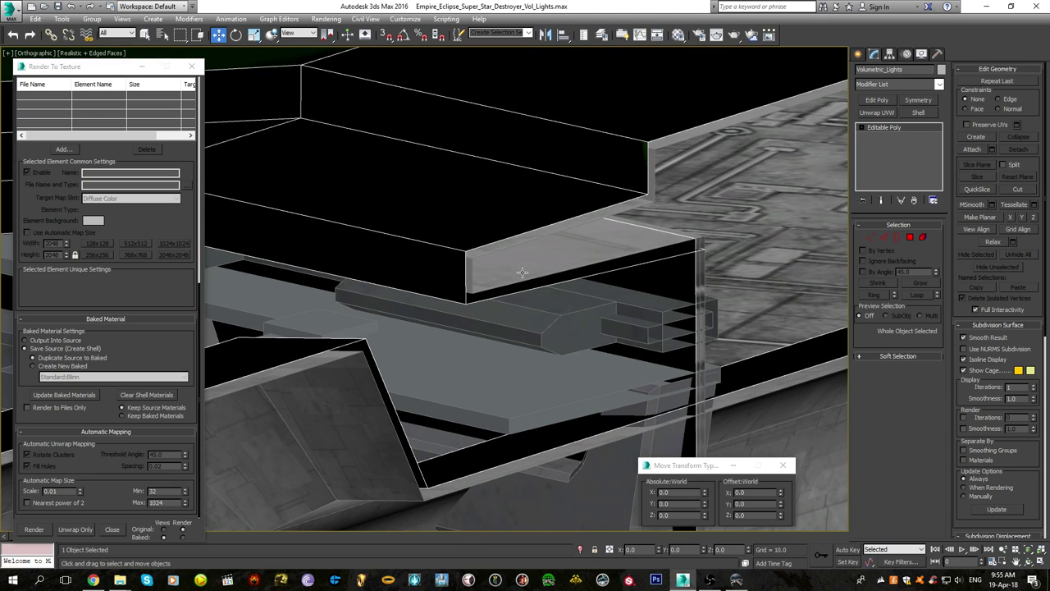
# Turn off edged faces and compare how the Hull001 and Volumetric_Lights surfaces meet around the glowing trench
pyautogui.scroll(5, 450, 255)
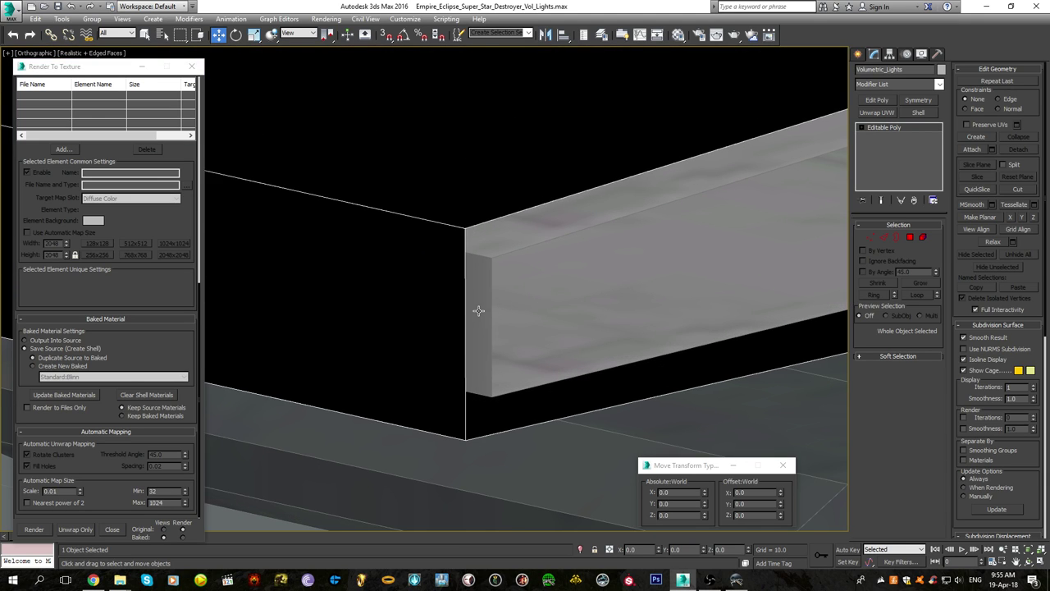
pyautogui.click(478, 310)
pyautogui.scroll(-12, 480, 309)
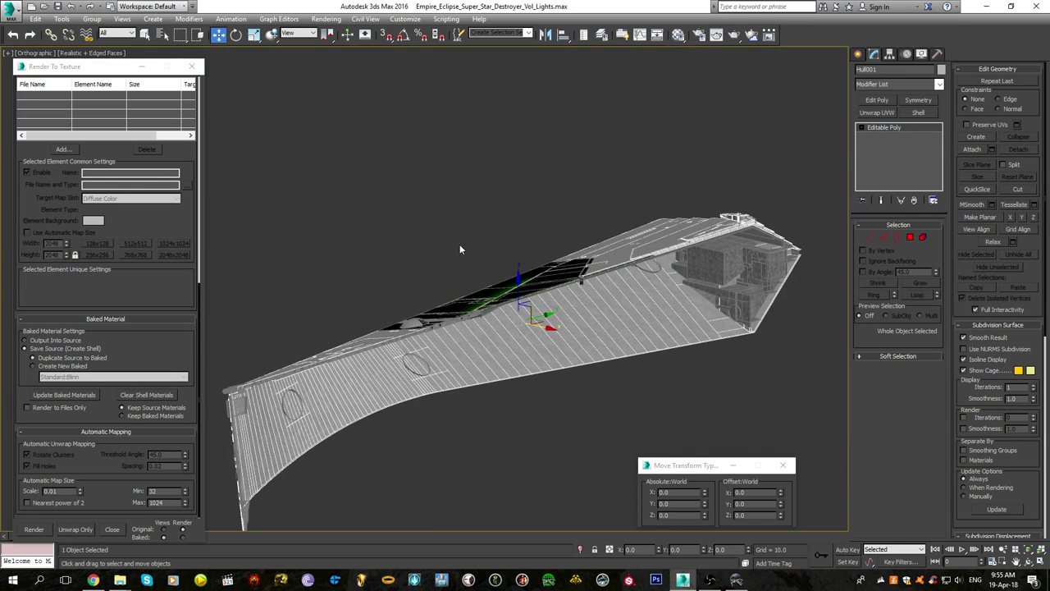
pyautogui.click(459, 252)
pyautogui.press('F4')
pyautogui.scroll(12, 464, 277)
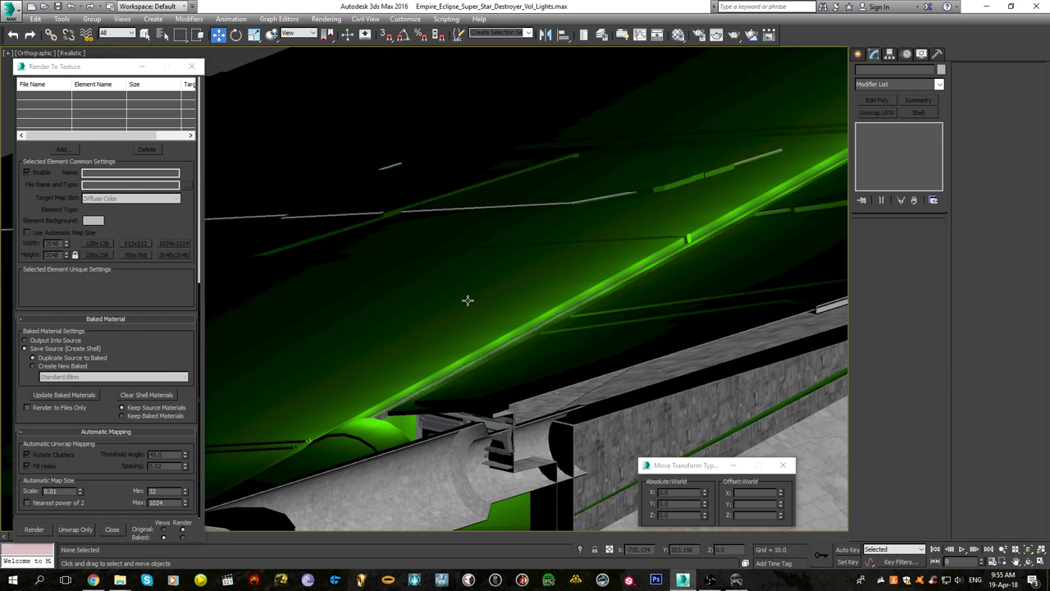
pyautogui.click(467, 300)
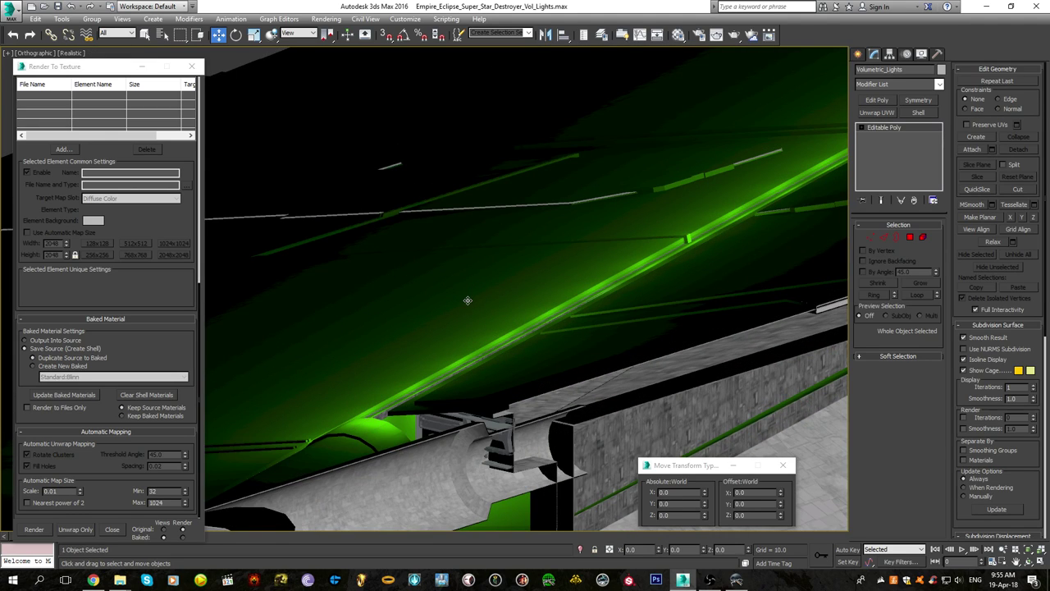
pyautogui.scroll(-10, 467, 301)
pyautogui.keyDown('alt'); pyautogui.moveTo(467, 300); pyautogui.dragTo(507, 336, button='middle'); pyautogui.keyUp('alt')
pyautogui.scroll(5, 546, 318)
pyautogui.scroll(6, 483, 347)
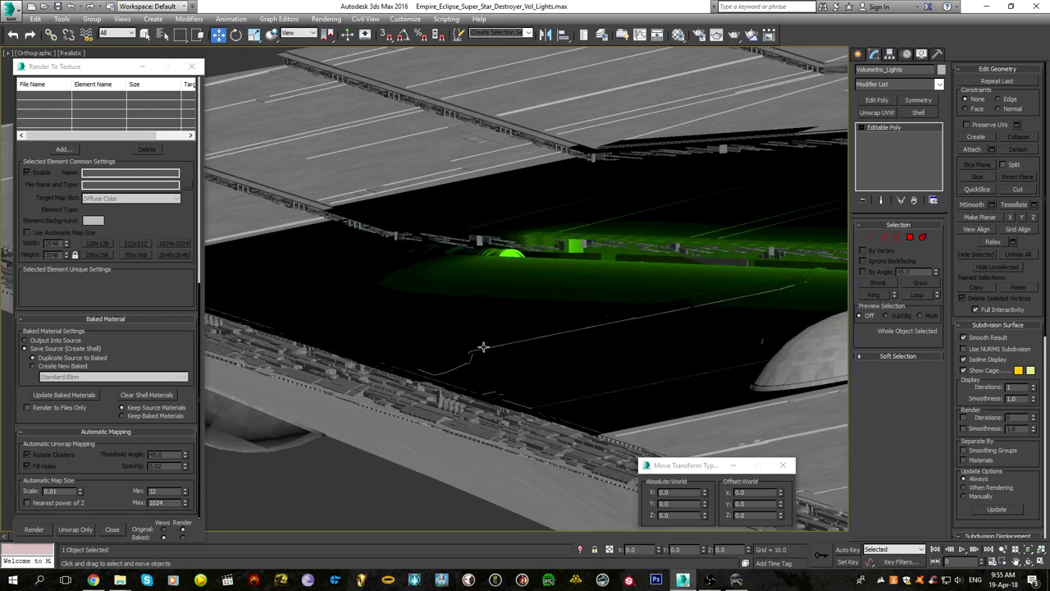
pyautogui.scroll(12, 495, 344)
# Examine the glow layer's outline and border strips near the hull edge with edged faces switched on and off
pyautogui.press('F4')
pyautogui.moveTo(543, 238); pyautogui.dragTo(475, 290, button='middle')
pyautogui.press('F4')
pyautogui.press('F4')
pyautogui.scroll(-7, 492, 263)
pyautogui.scroll(4, 476, 290)
pyautogui.scroll(5, 542, 174)
pyautogui.scroll(-8, 502, 236)
pyautogui.moveTo(662, 328); pyautogui.dragTo(517, 241, button='middle')
pyautogui.scroll(6, 572, 212)
pyautogui.scroll(3, 649, 213)
# Select the offset Hull object and examine its thin border strips at the angular panel corner in both display modes
pyautogui.click(673, 292)
pyautogui.click(673, 292)
pyautogui.click(673, 292)
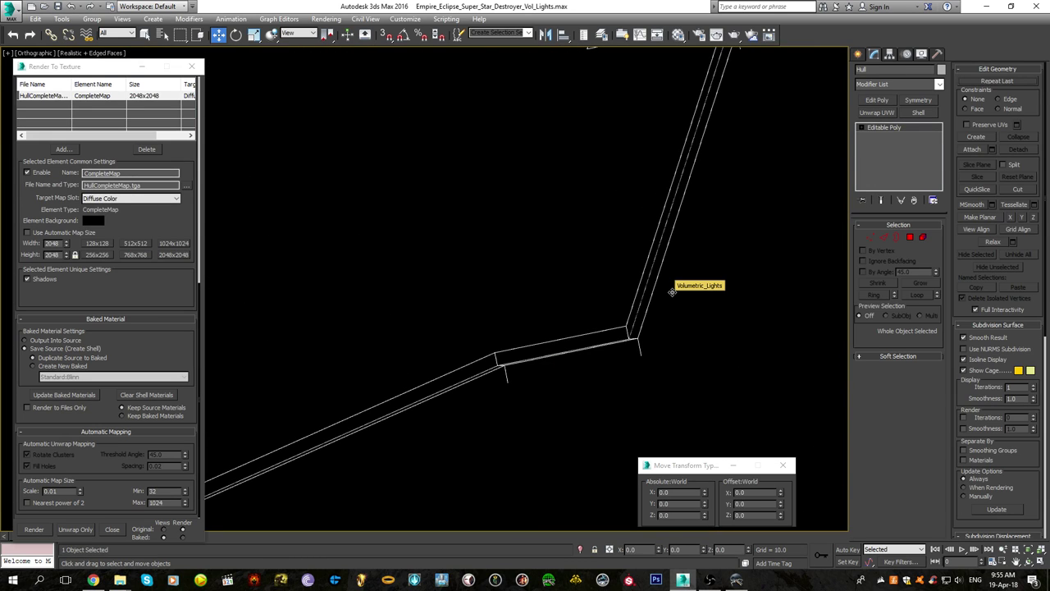
pyautogui.scroll(3, 653, 315)
pyautogui.press('F4')
pyautogui.press('F4')
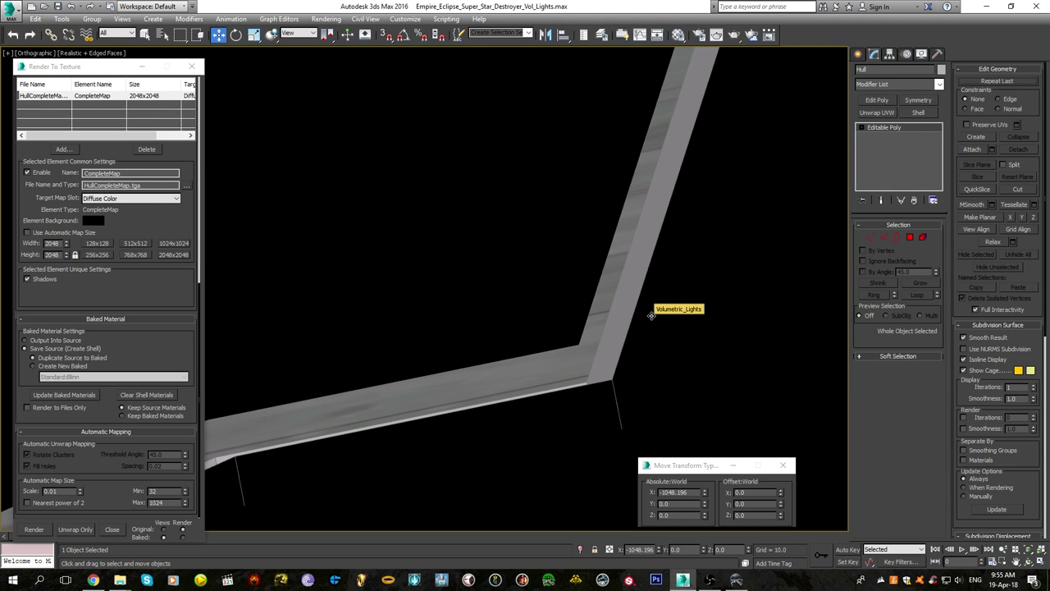
pyautogui.scroll(-4, 651, 315)
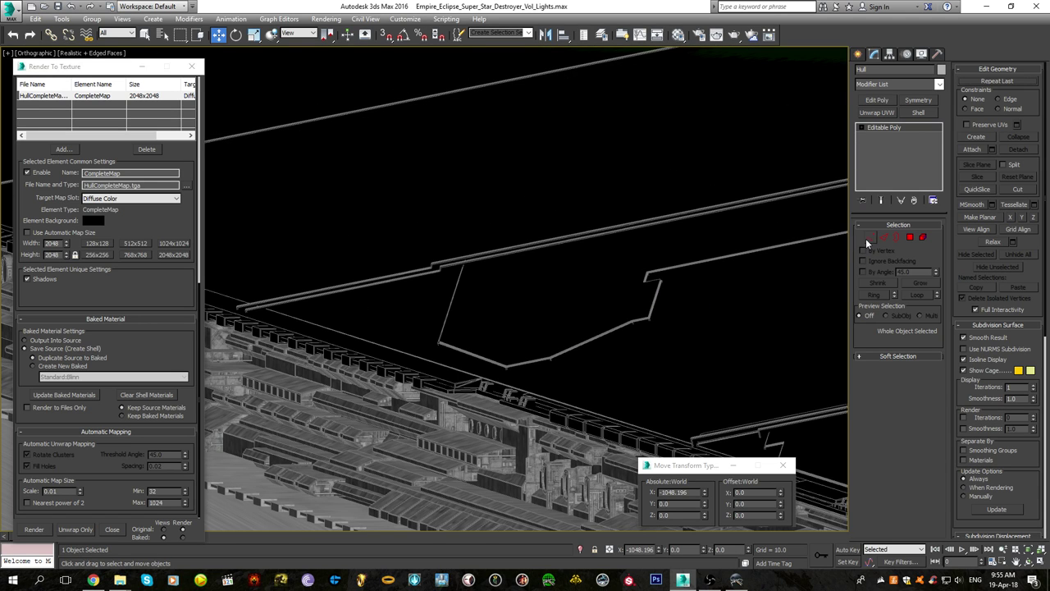
# Check the Hull object's vertices along the angular panel outline and leave vertex editing
pyautogui.click(871, 237)
pyautogui.scroll(-4, 664, 277)
pyautogui.moveTo(824, 252); pyautogui.dragTo(678, 305, button='middle')
pyautogui.click(666, 285)
pyautogui.scroll(-5, 666, 285)
pyautogui.scroll(8, 677, 308)
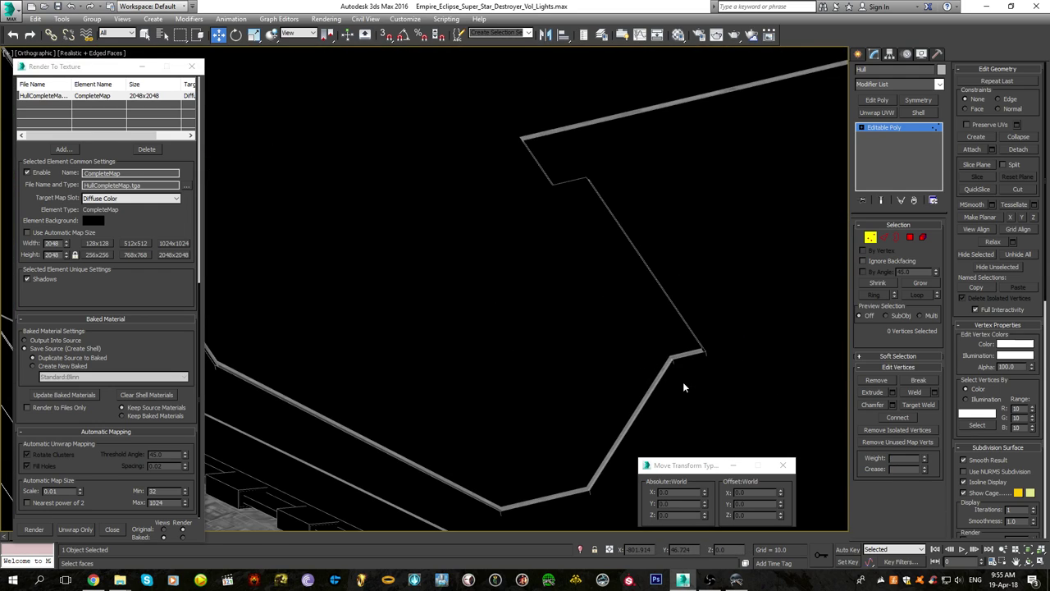
pyautogui.click(858, 57)
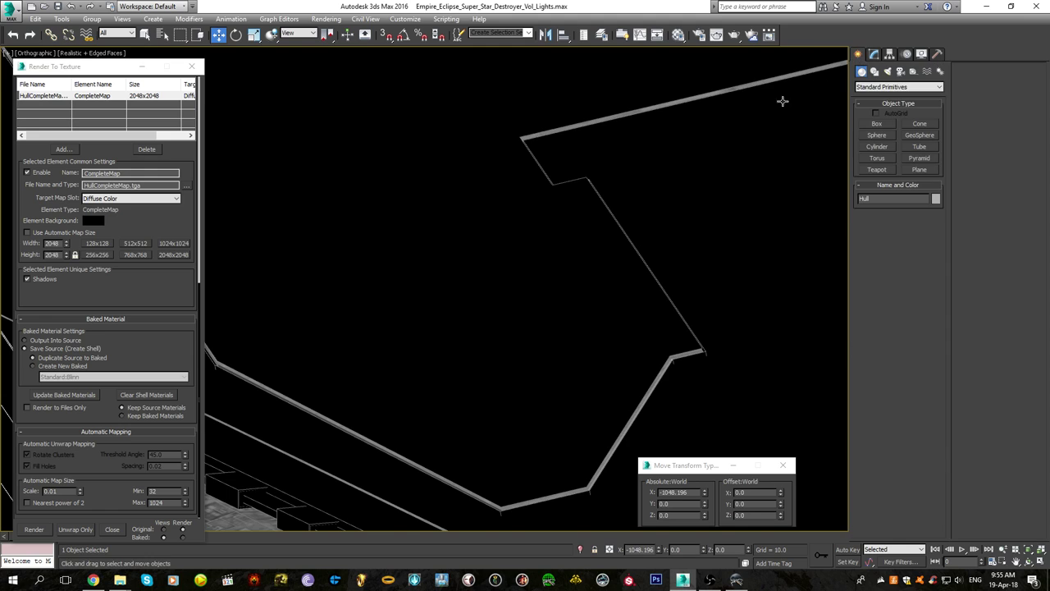
# Compare the offset Hull object with Volumetric_Lights, check its panel corner edges, and delete Hull
pyautogui.scroll(-8, 626, 233)
pyautogui.click(695, 219)
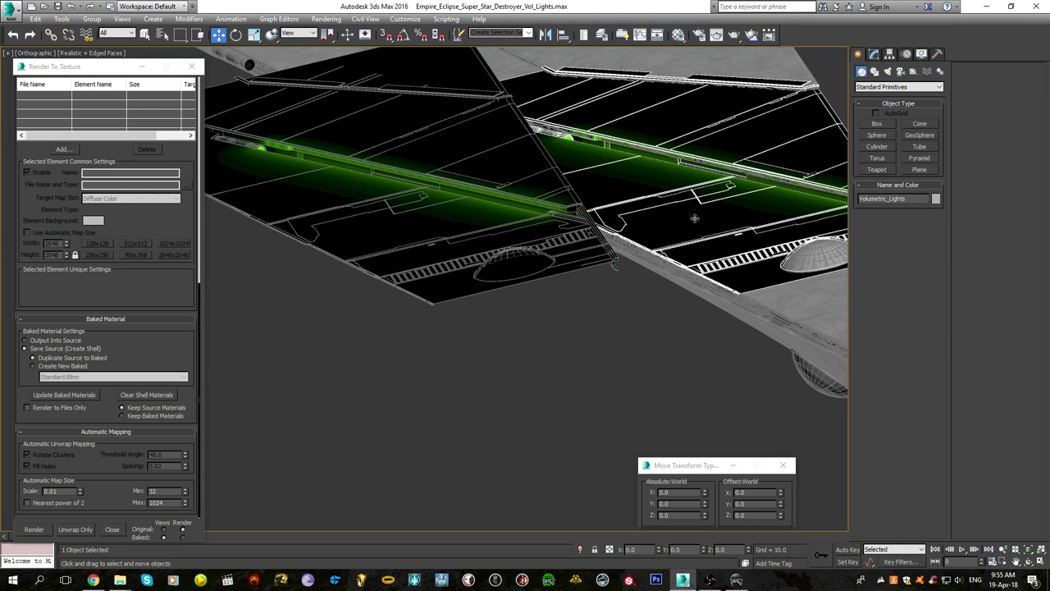
pyautogui.click(566, 254)
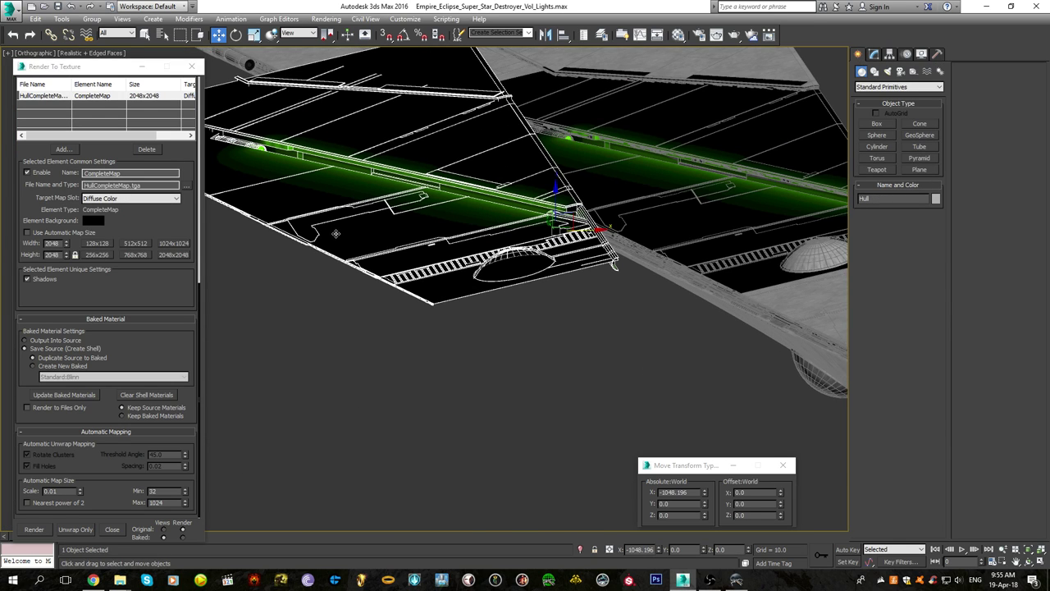
pyautogui.scroll(10, 333, 236)
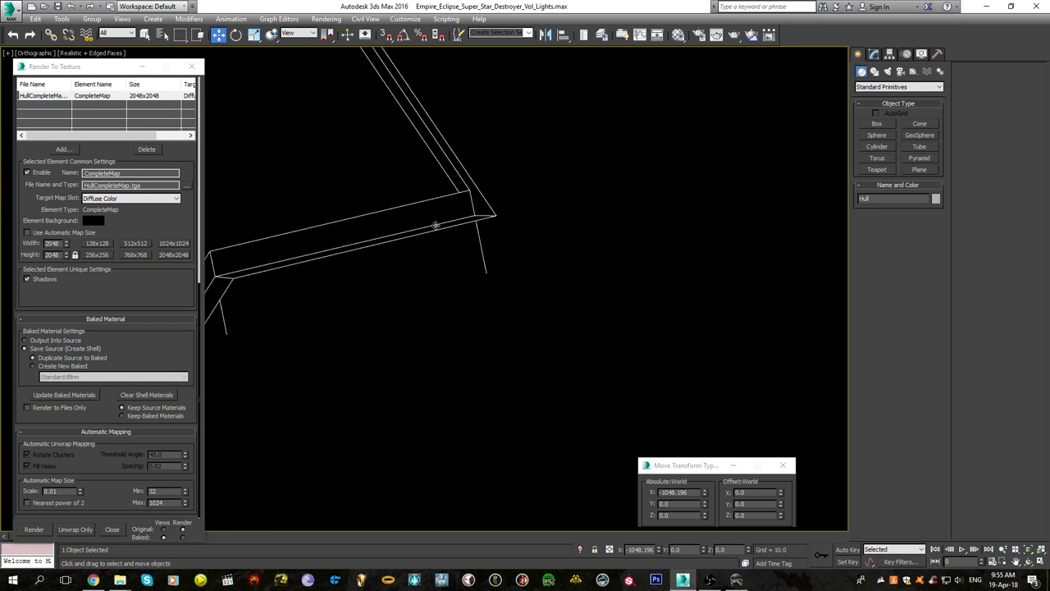
pyautogui.scroll(2, 434, 212)
pyautogui.scroll(-14, 434, 212)
pyautogui.press('Delete')
pyautogui.moveTo(520, 215); pyautogui.dragTo(411, 347, button='middle')
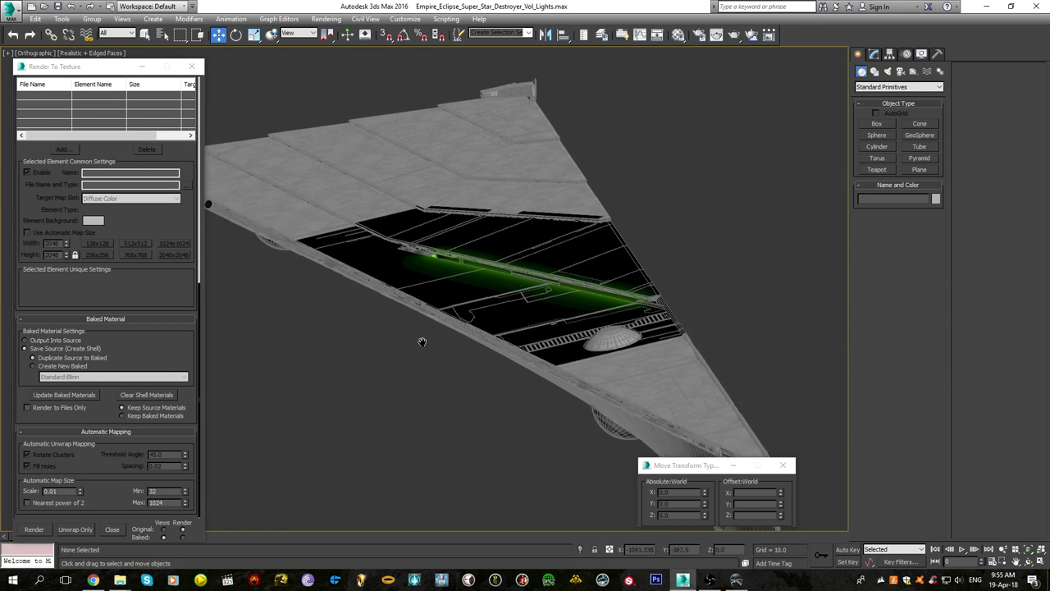
# Select Volumetric_Lights and examine its corner vertices against the hull strip at the angular panel outline
pyautogui.scroll(5, 410, 346)
pyautogui.scroll(3, 495, 318)
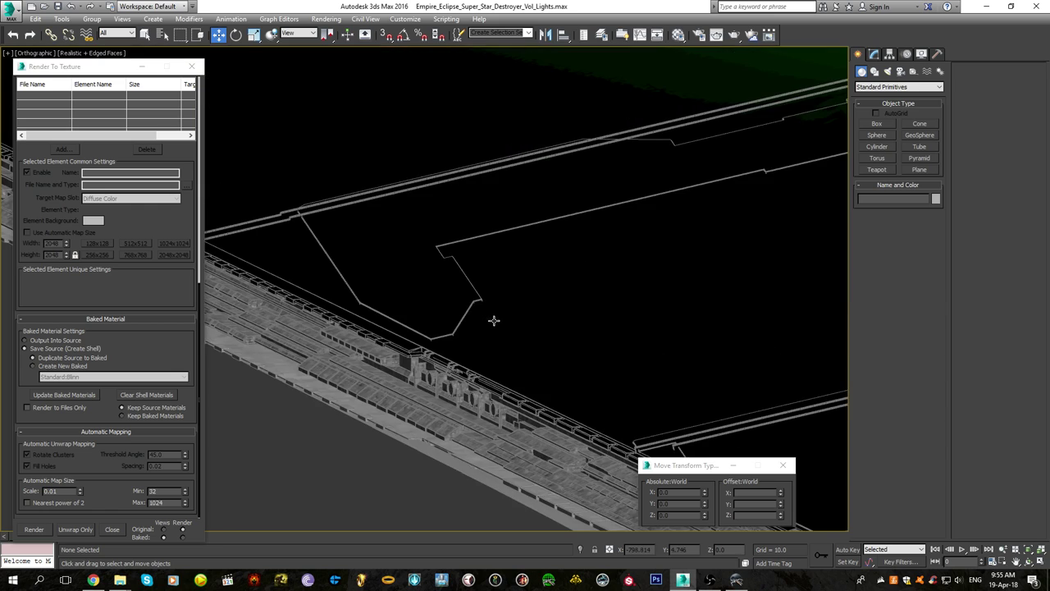
pyautogui.scroll(5, 492, 315)
pyautogui.scroll(4, 452, 268)
pyautogui.moveTo(440, 204); pyautogui.dragTo(536, 246, button='middle')
pyautogui.scroll(3, 464, 215)
pyautogui.click(549, 242)
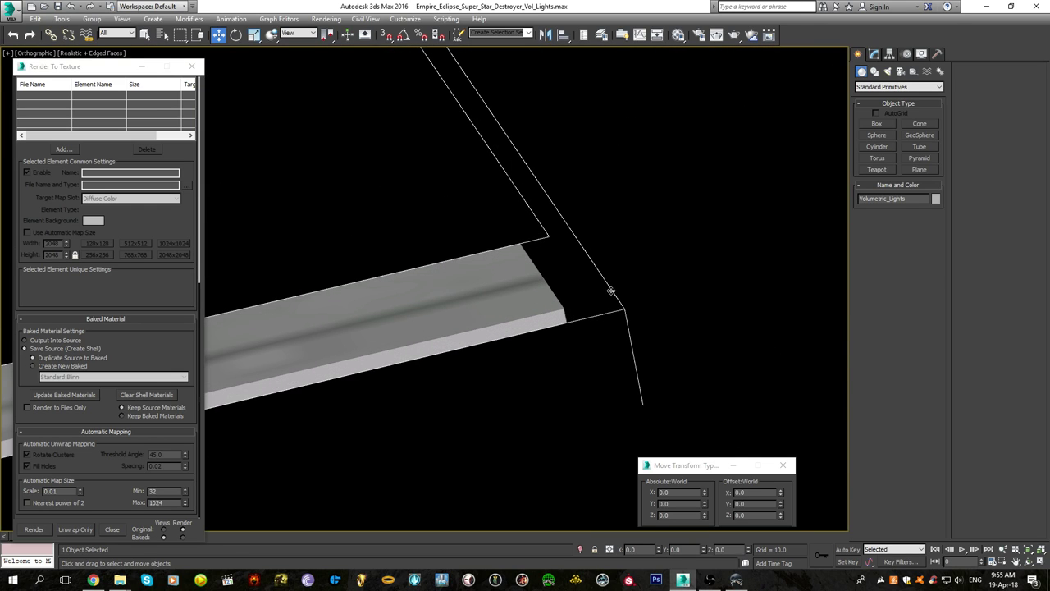
pyautogui.press('1')
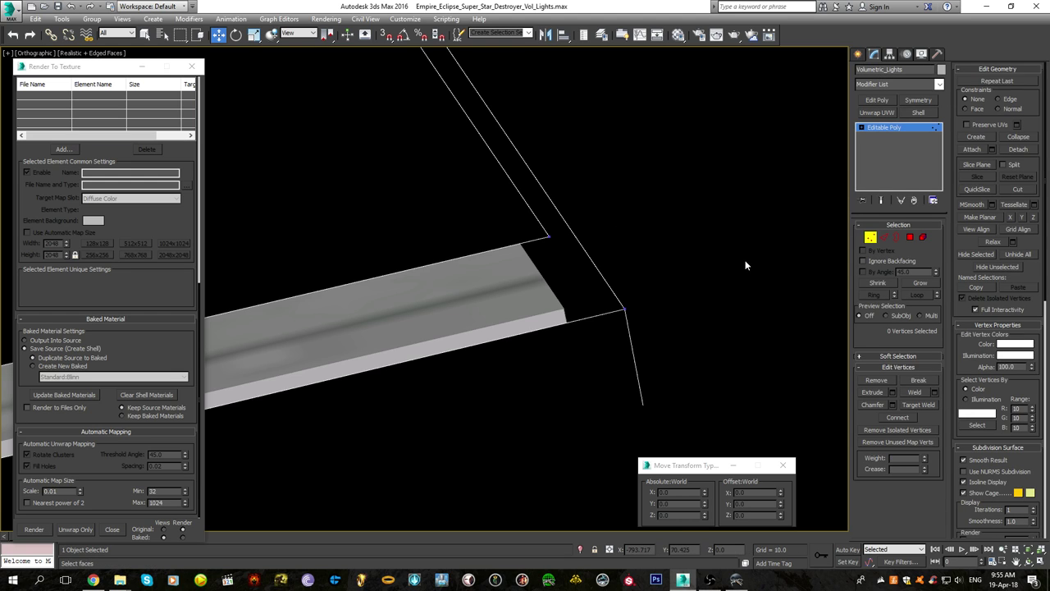
pyautogui.click(858, 55)
pyautogui.scroll(-12, 505, 269)
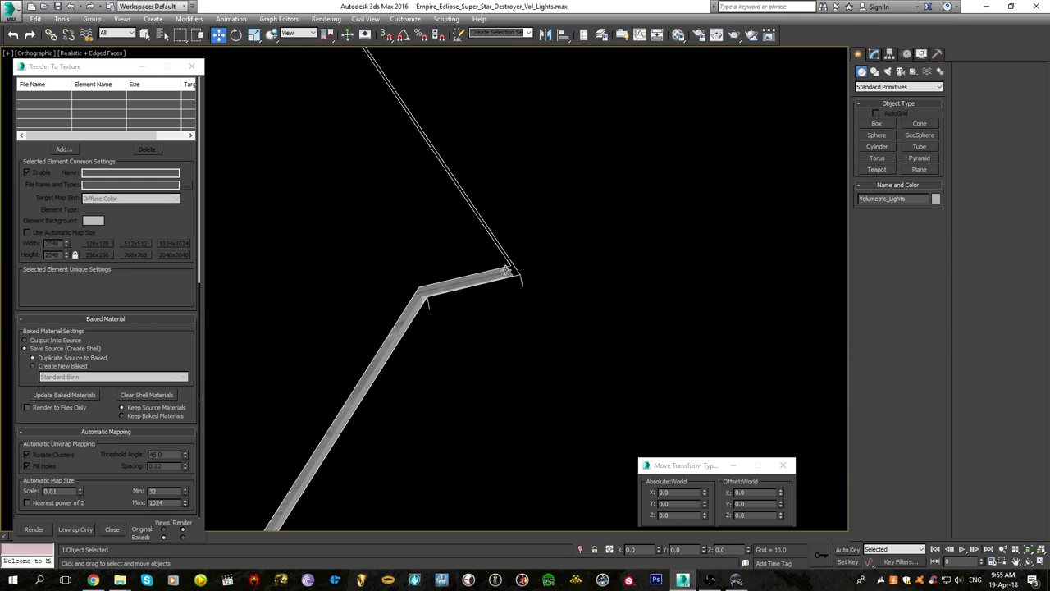
pyautogui.scroll(-5, 503, 268)
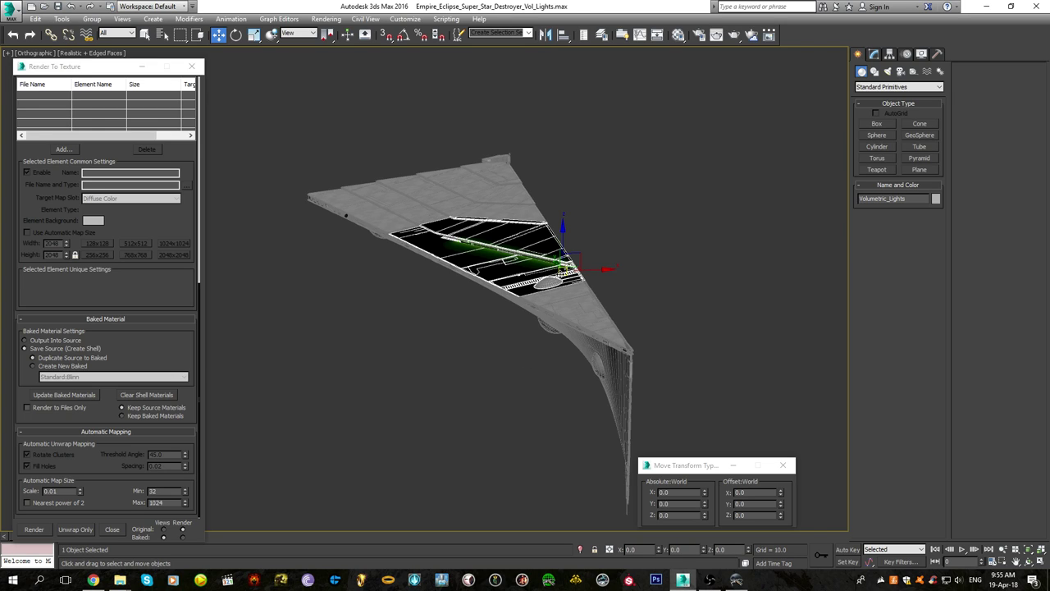
# Show the Hull001 object's Editable Poly parameters, and select Volumetric_Lights near the angular panel outline for comparison
pyautogui.click(612, 245)
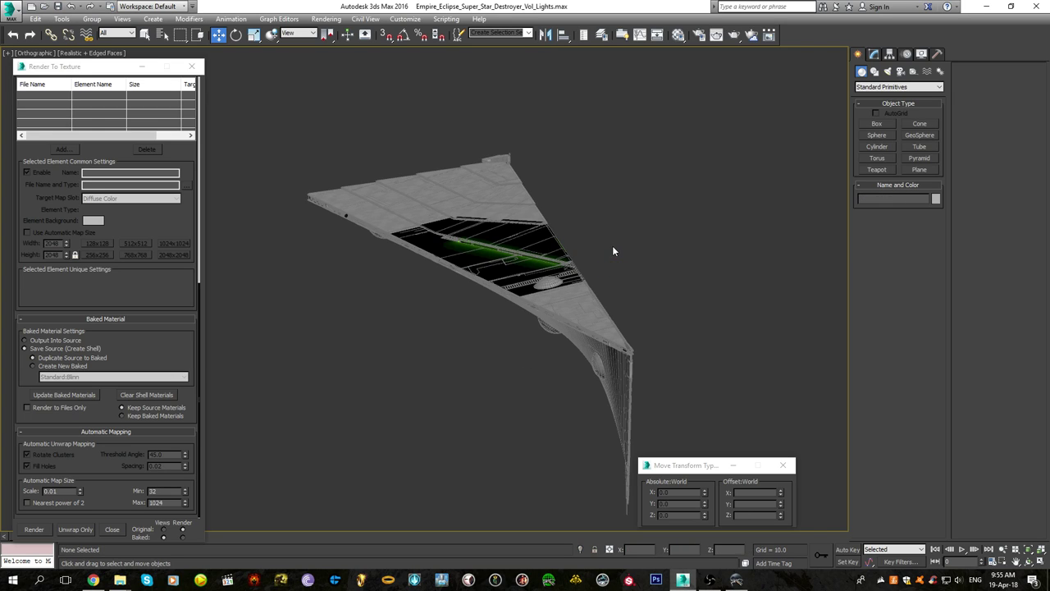
pyautogui.click(570, 290)
pyautogui.click(873, 53)
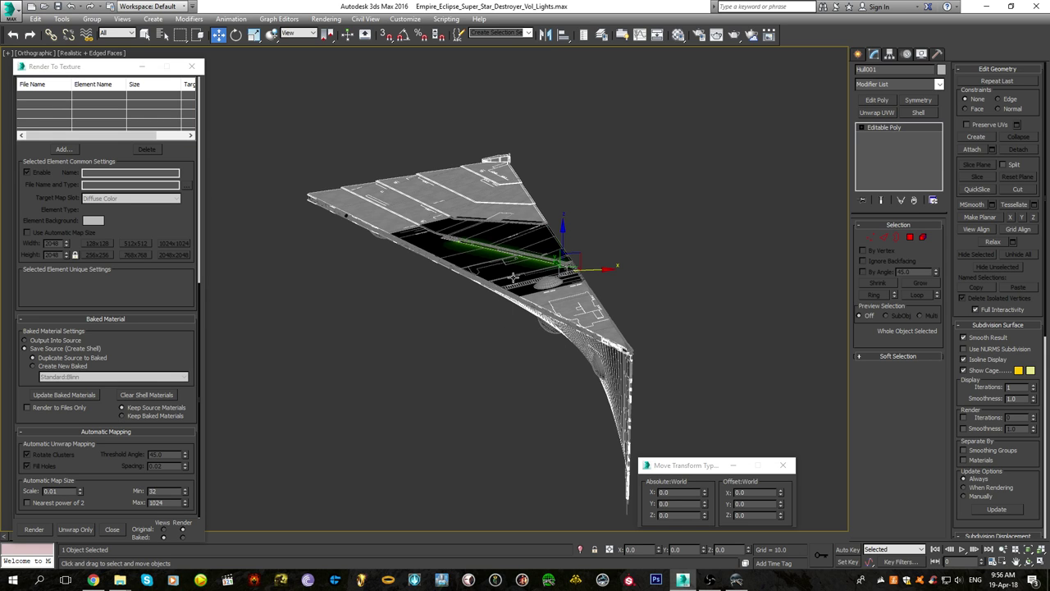
pyautogui.scroll(5, 486, 248)
pyautogui.click(420, 442)
pyautogui.scroll(4, 522, 357)
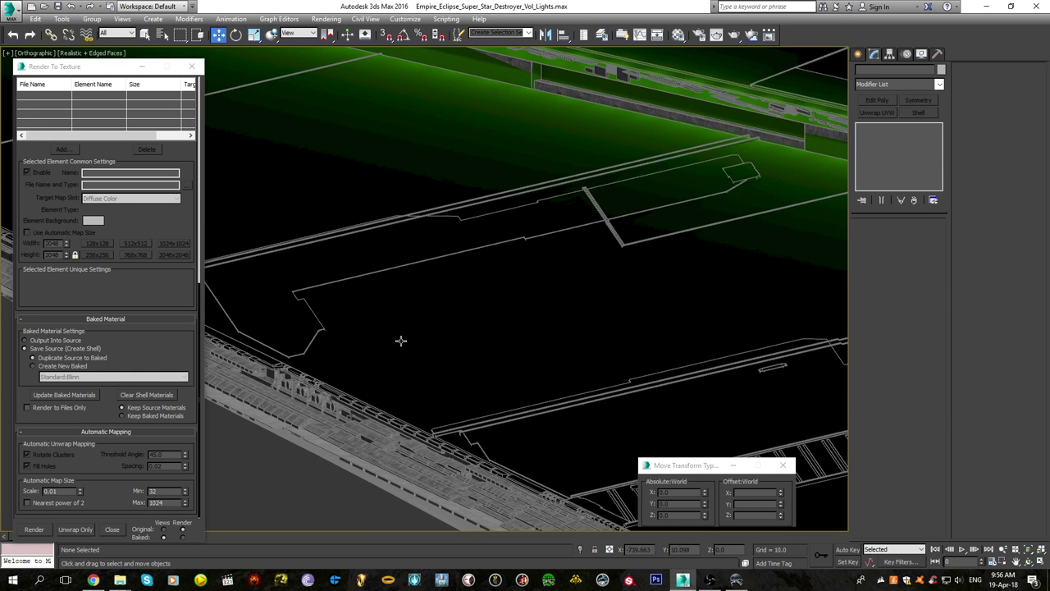
pyautogui.moveTo(401, 344); pyautogui.dragTo(492, 258, button='middle')
pyautogui.click(558, 318)
# Try welding all vertices of Volumetric_Lights with a 0.01 threshold, cancel the weld, and leave vertex editing
pyautogui.scroll(-10, 558, 317)
pyautogui.press('1')
pyautogui.moveTo(328, 129); pyautogui.dragTo(558, 394)
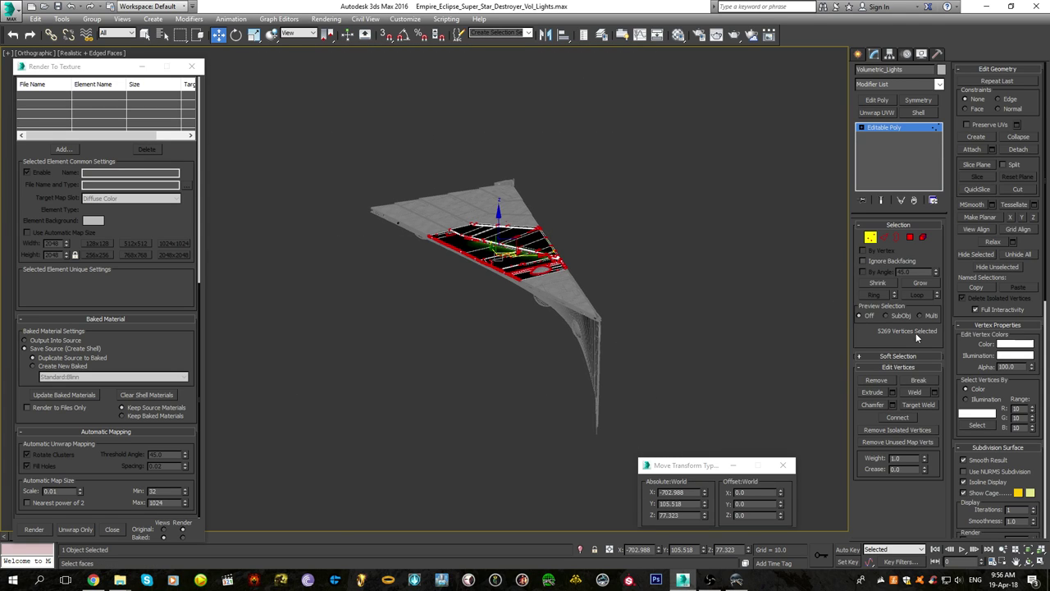
pyautogui.click(934, 393)
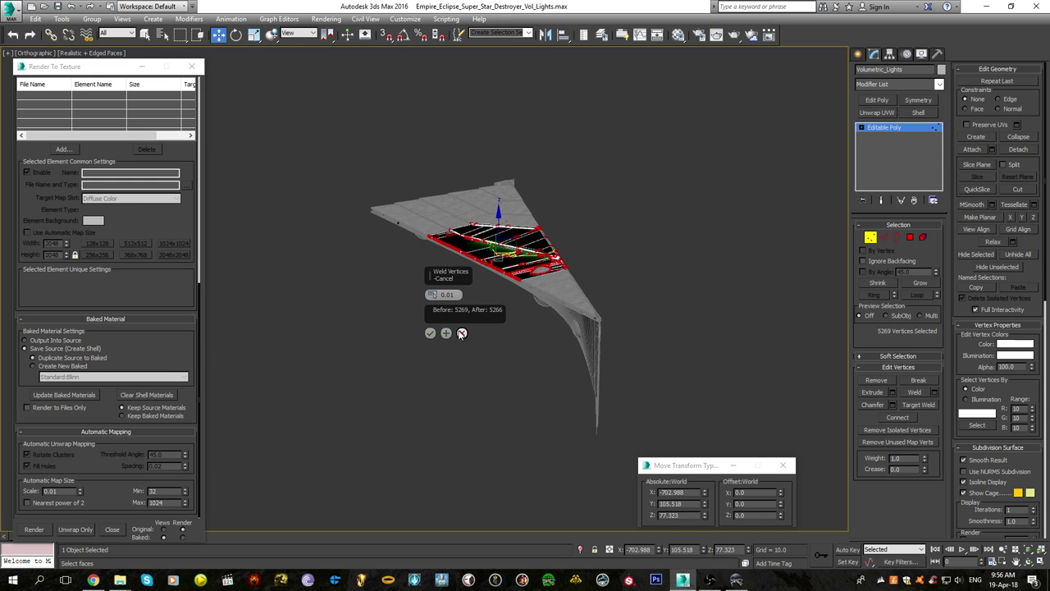
pyautogui.click(462, 333)
pyautogui.click(521, 294)
pyautogui.scroll(5, 504, 262)
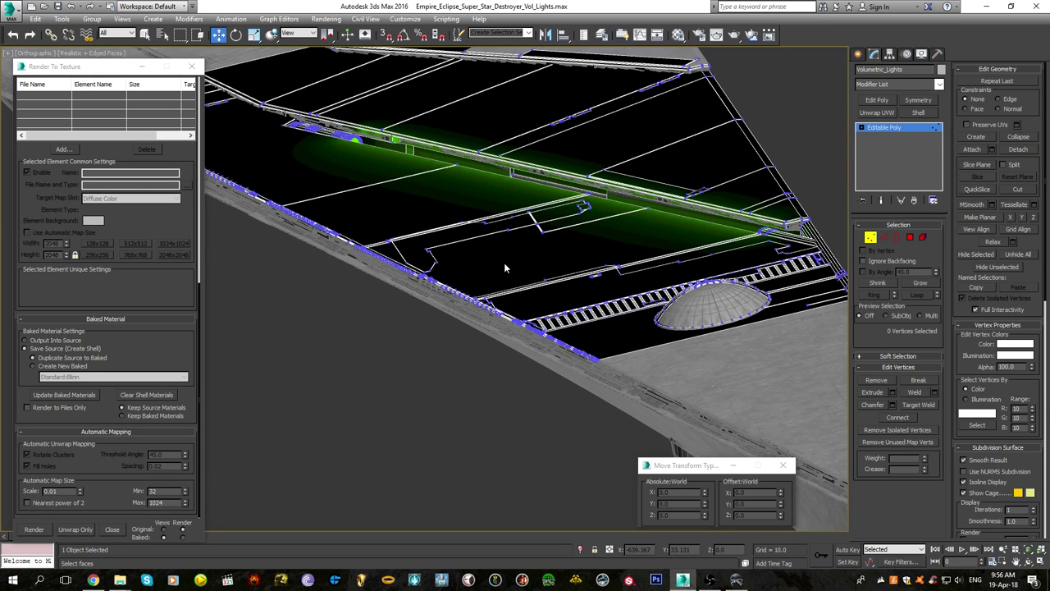
pyautogui.scroll(-5, 503, 263)
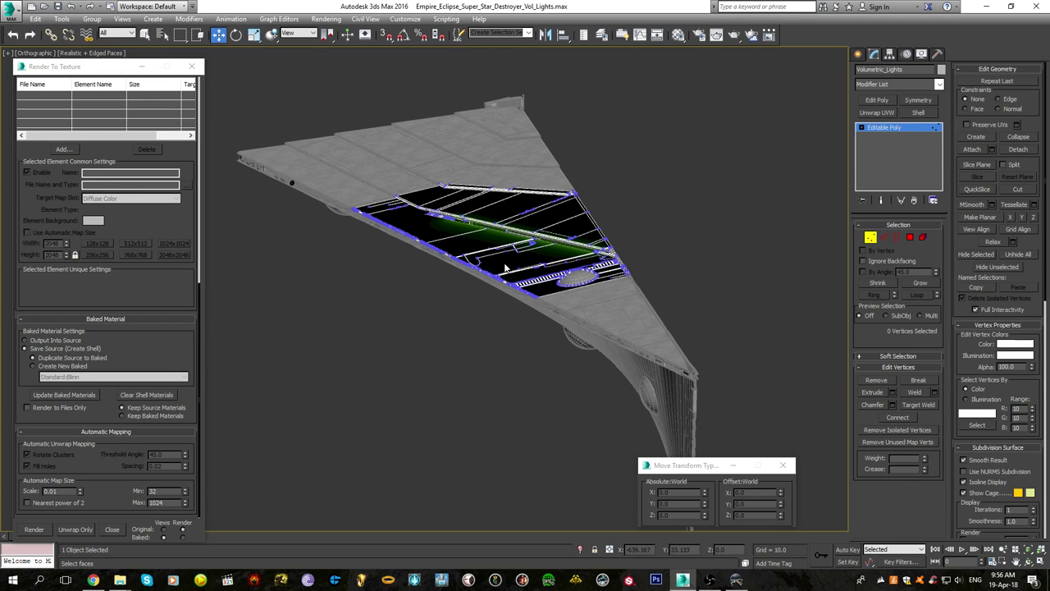
pyautogui.click(858, 55)
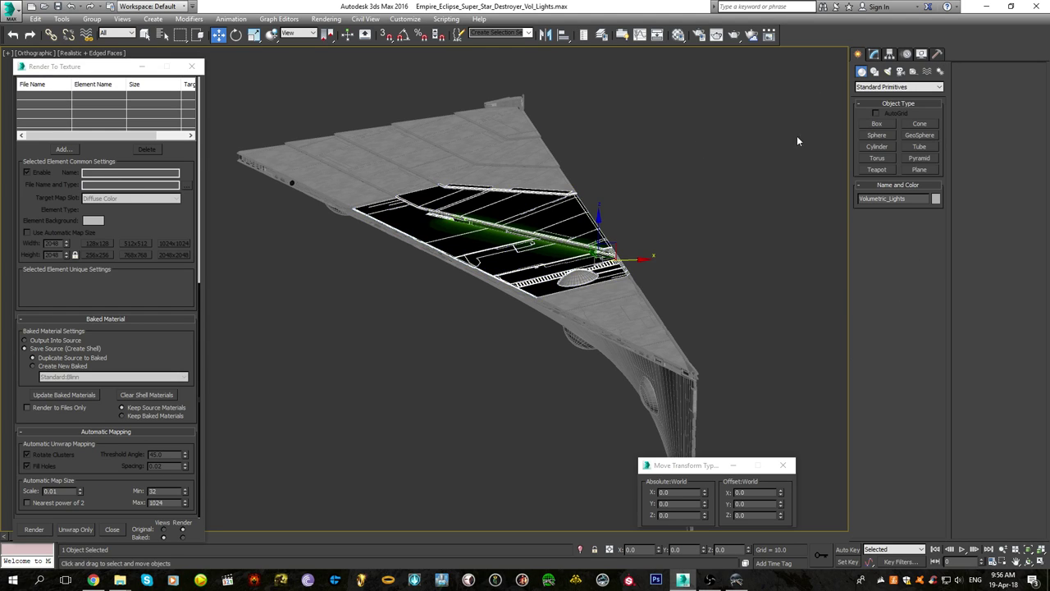
pyautogui.click(712, 229)
# Examine the glow layer over the hull from the dome along the trench to the angular panel outline
pyautogui.scroll(5, 575, 264)
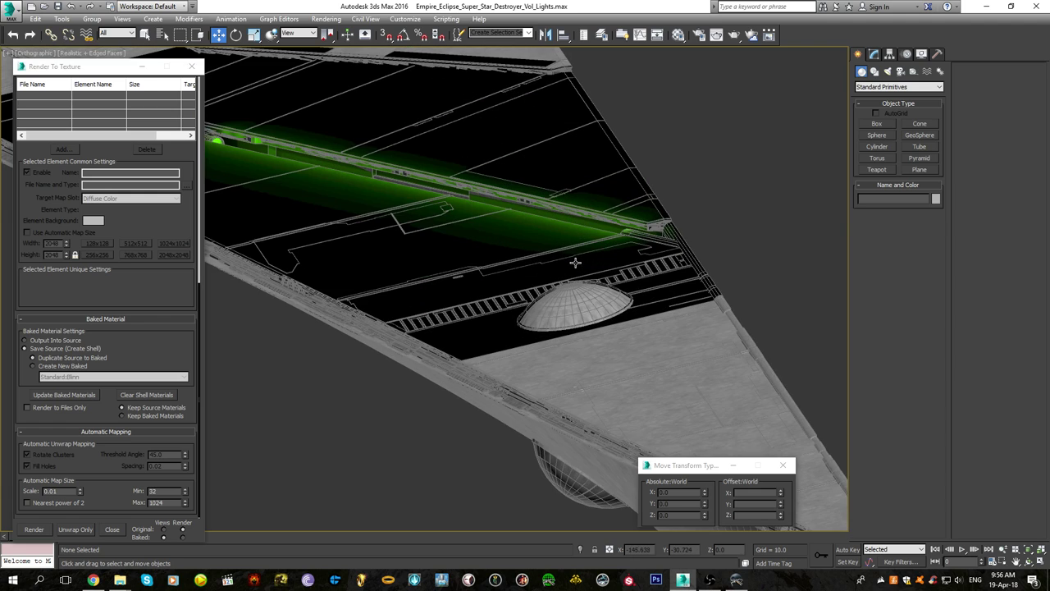
pyautogui.moveTo(476, 270); pyautogui.dragTo(663, 299, button='middle')
pyautogui.scroll(3, 540, 289)
pyautogui.scroll(4, 541, 289)
pyautogui.moveTo(263, 330); pyautogui.dragTo(659, 301, button='middle')
pyautogui.scroll(6, 640, 290)
pyautogui.moveTo(661, 257); pyautogui.dragTo(536, 339, button='middle')
pyautogui.scroll(5, 547, 319)
pyautogui.scroll(-8, 612, 223)
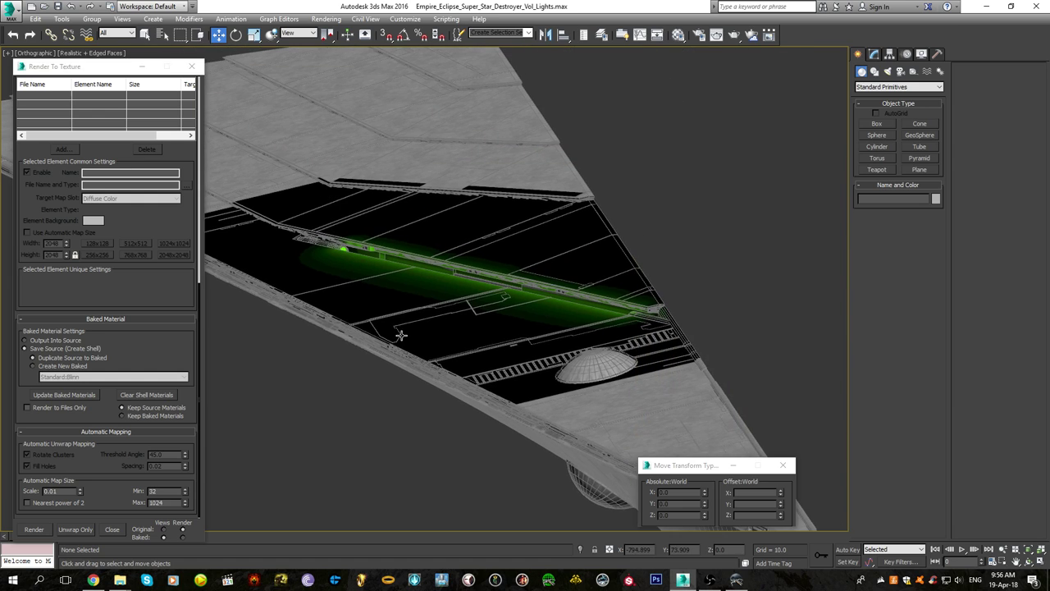
pyautogui.moveTo(375, 381); pyautogui.dragTo(456, 380, button='middle')
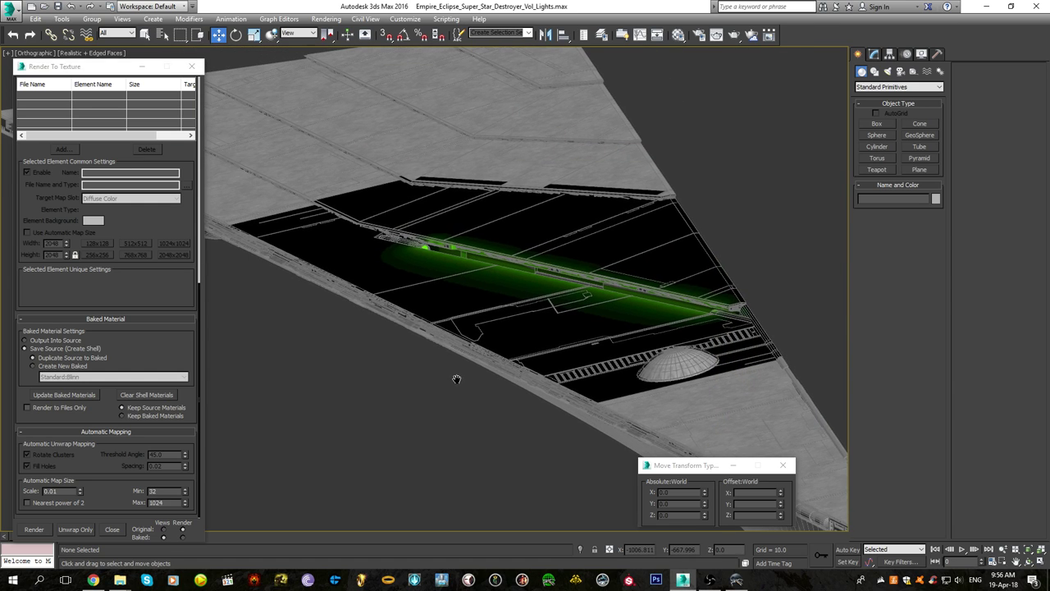
pyautogui.scroll(5, 489, 286)
pyautogui.scroll(-1, 469, 380)
pyautogui.scroll(5, 470, 380)
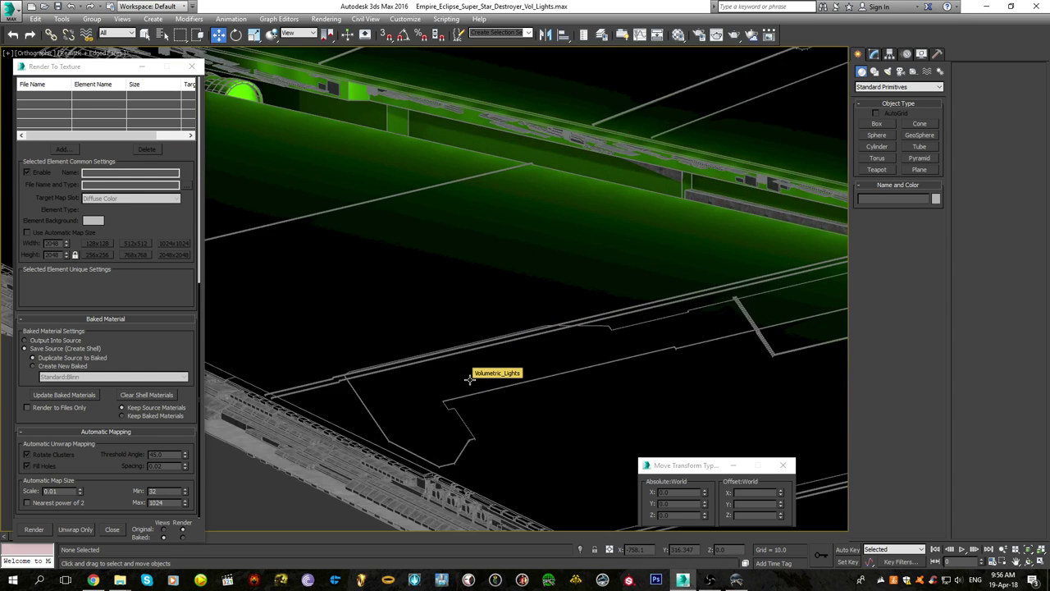
pyautogui.scroll(-4, 432, 420)
pyautogui.scroll(-4, 433, 419)
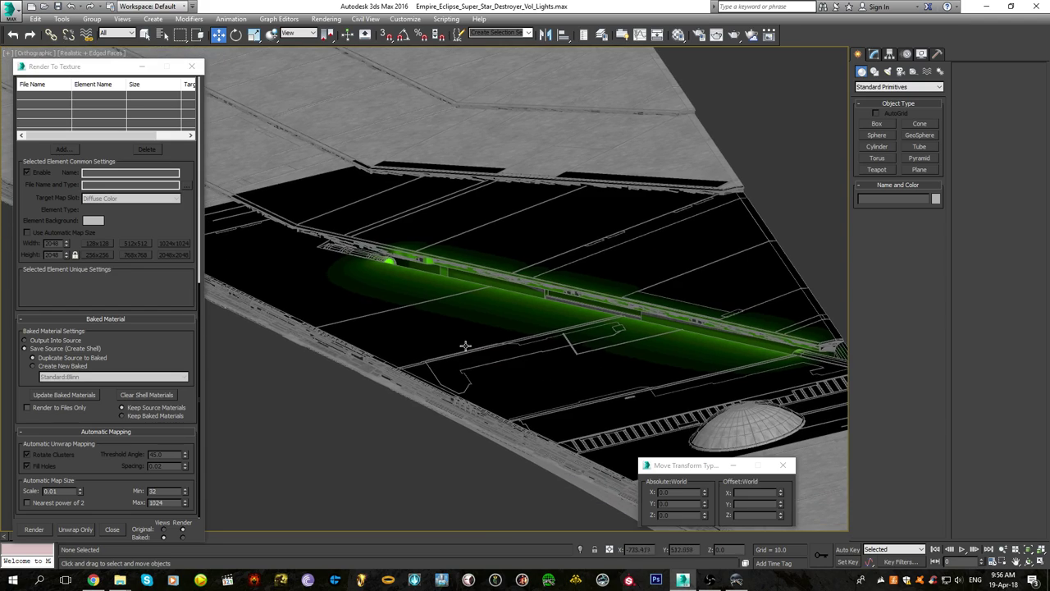
# Select the Volumetric_Lights object, open and close the Material Editor, and leave the object selected
pyautogui.click(469, 339)
pyautogui.keyDown('alt'); pyautogui.moveTo(569, 317); pyautogui.dragTo(542, 355, button='middle'); pyautogui.keyUp('alt')
pyautogui.keyDown('alt'); pyautogui.moveTo(495, 310); pyautogui.dragTo(503, 306, button='middle'); pyautogui.keyUp('alt')
pyautogui.click(679, 35)
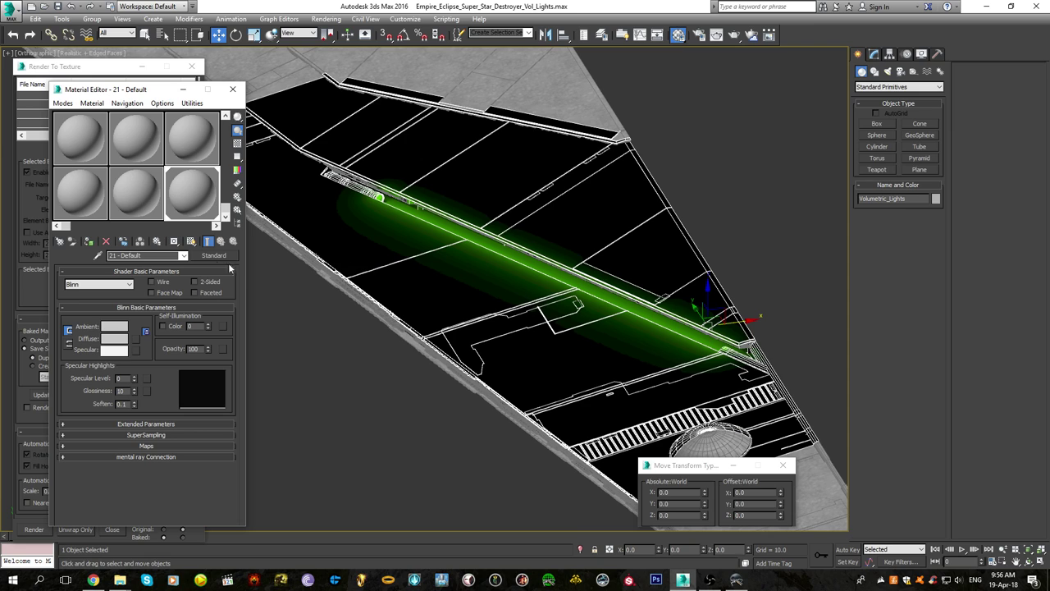
pyautogui.click(233, 89)
pyautogui.scroll(3, 403, 310)
pyautogui.click(338, 372)
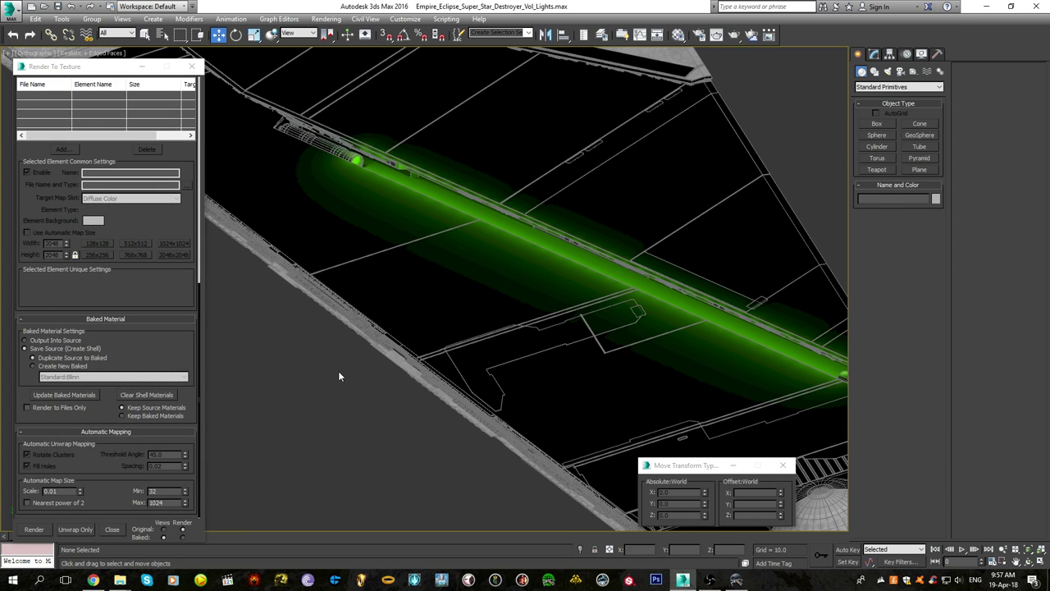
pyautogui.click(387, 307)
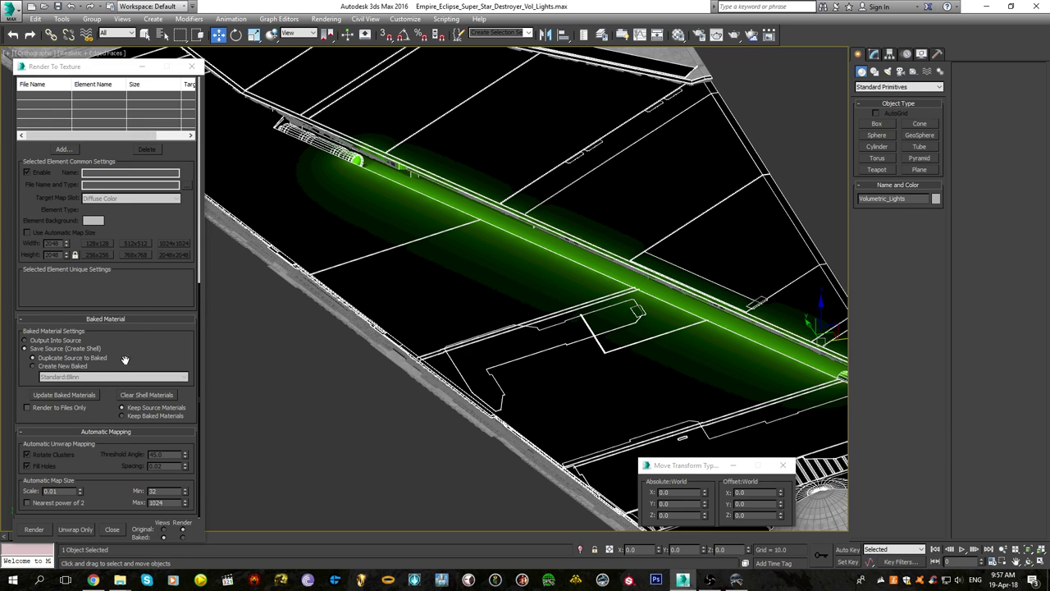
# Look through the Downloads folder in File Explorer, and return to the Star Destroyer scene in 3ds Max
pyautogui.click(119, 579)
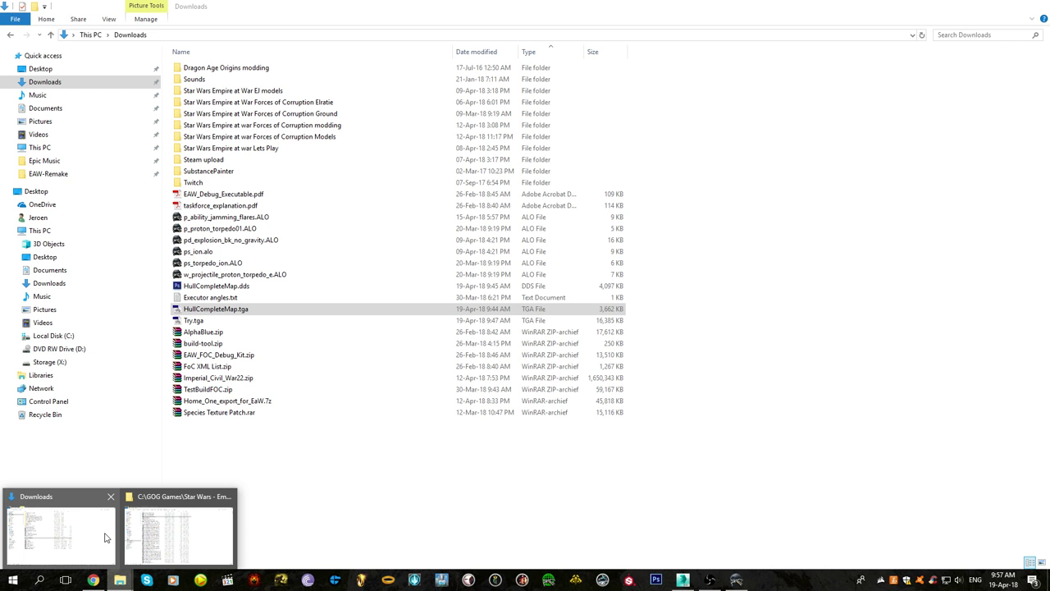
pyautogui.click(105, 538)
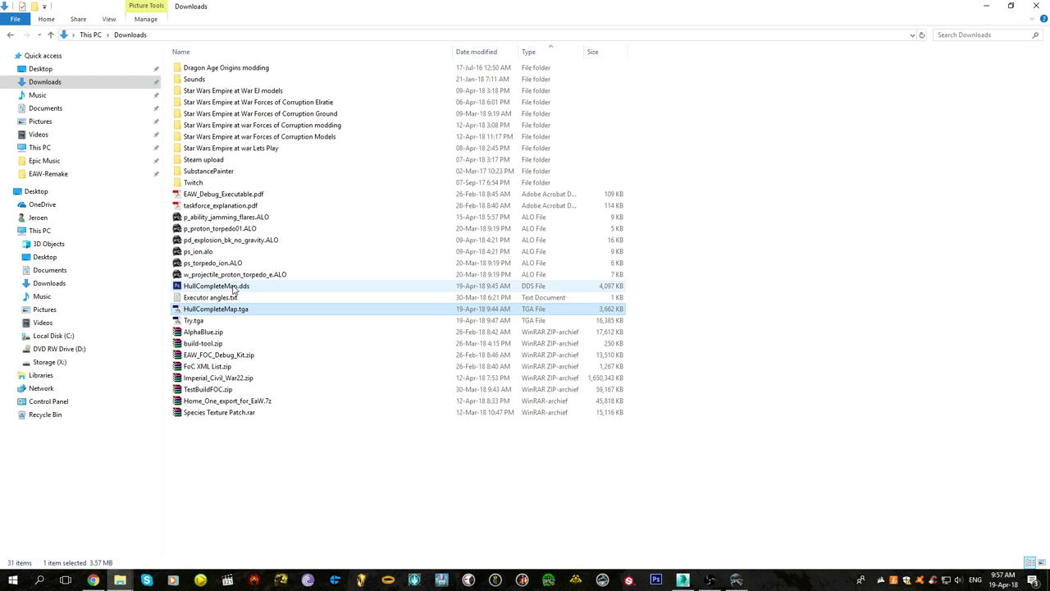
pyautogui.click(689, 580)
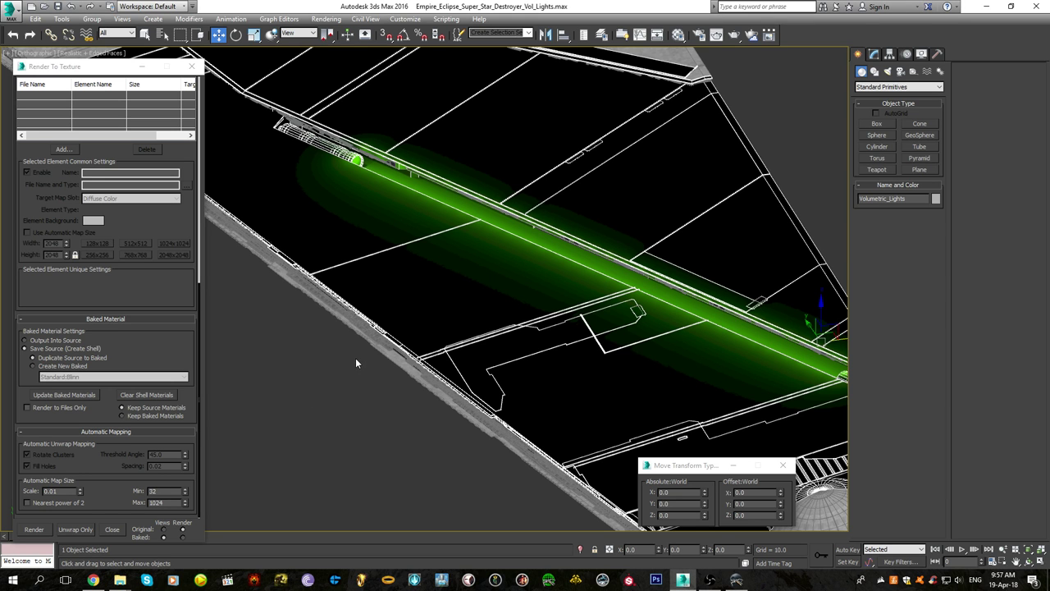
pyautogui.scroll(-6, 394, 265)
pyautogui.scroll(1, 445, 315)
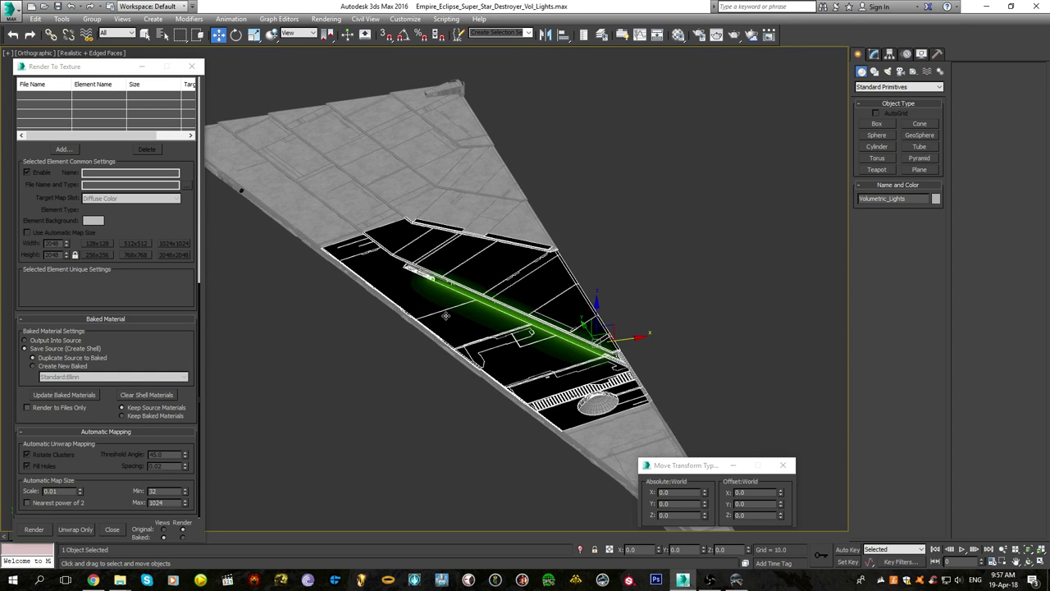
pyautogui.scroll(1, 445, 315)
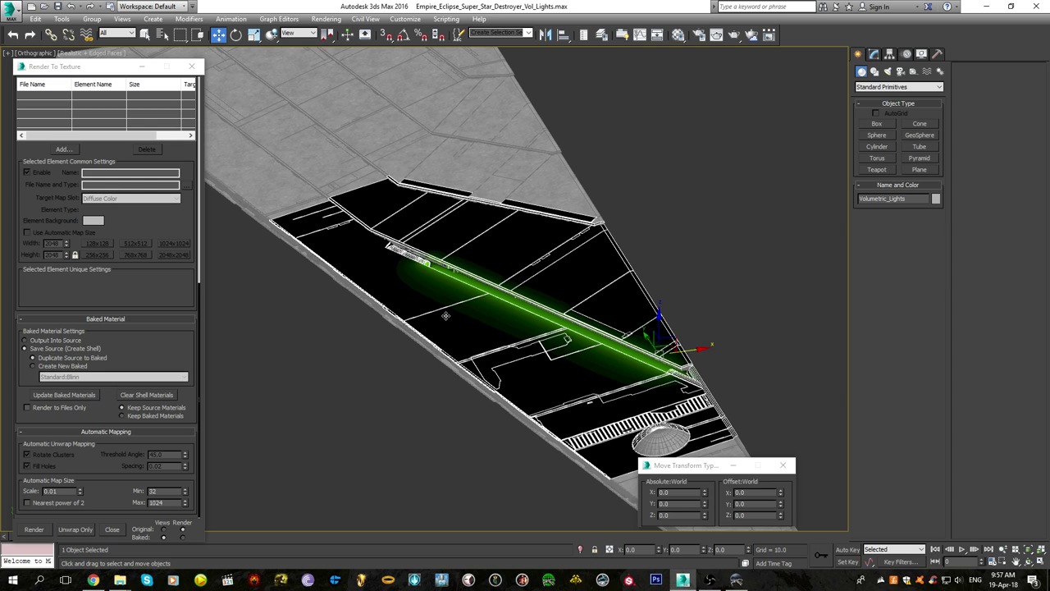
# Deselect the Volumetric_Lights object so the glow layer shows over the hull without selection highlighting
pyautogui.click(444, 367)
pyautogui.click(450, 341)
pyautogui.click(447, 381)
pyautogui.moveTo(475, 375); pyautogui.dragTo(456, 333, button='middle')
pyautogui.click(449, 294)
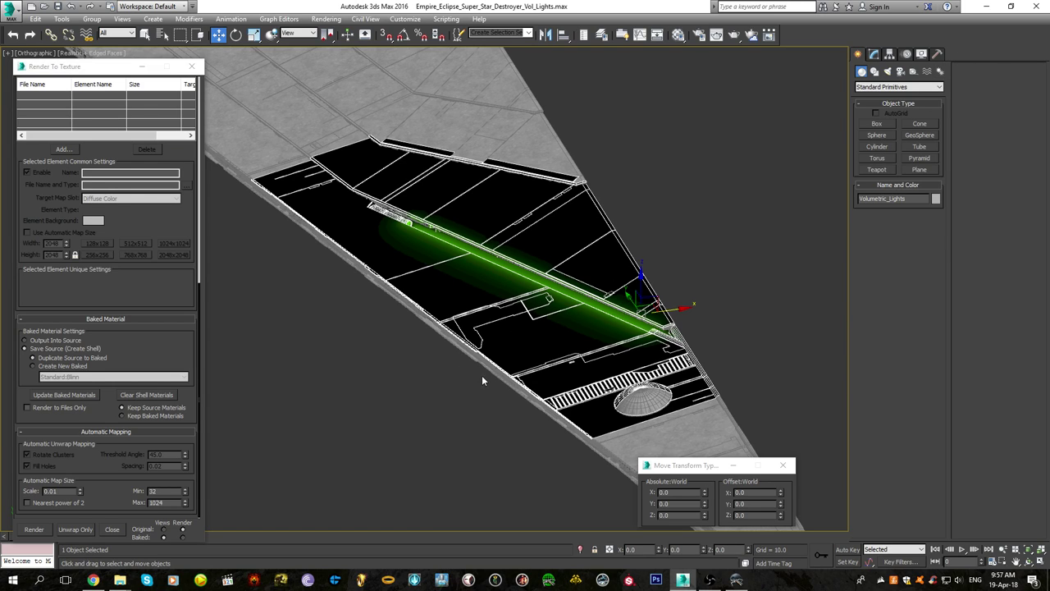
pyautogui.click(429, 340)
pyautogui.click(475, 304)
pyautogui.click(407, 403)
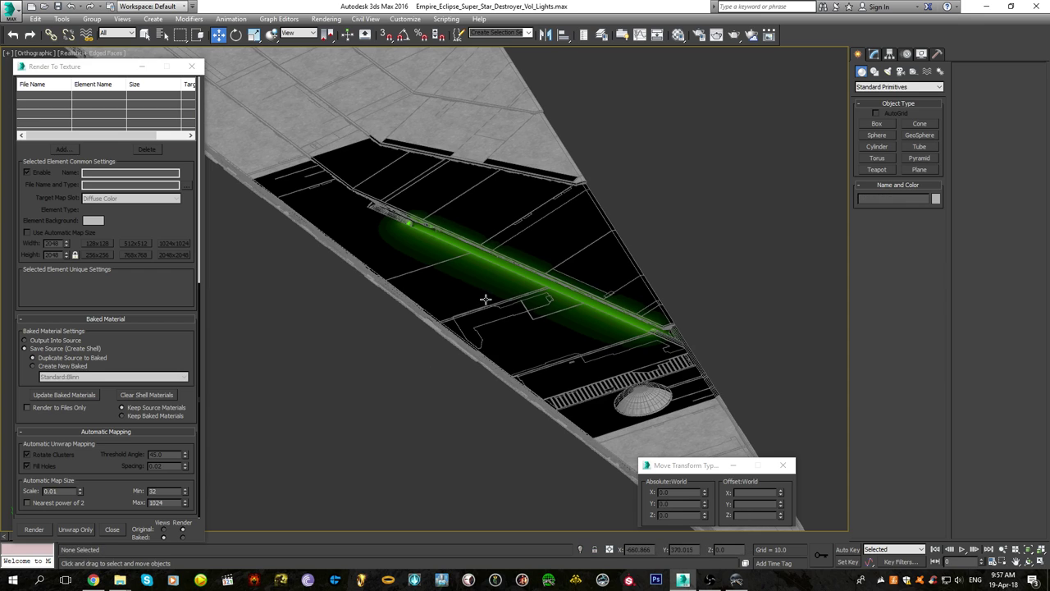
pyautogui.moveTo(486, 300); pyautogui.dragTo(499, 326, button='middle')
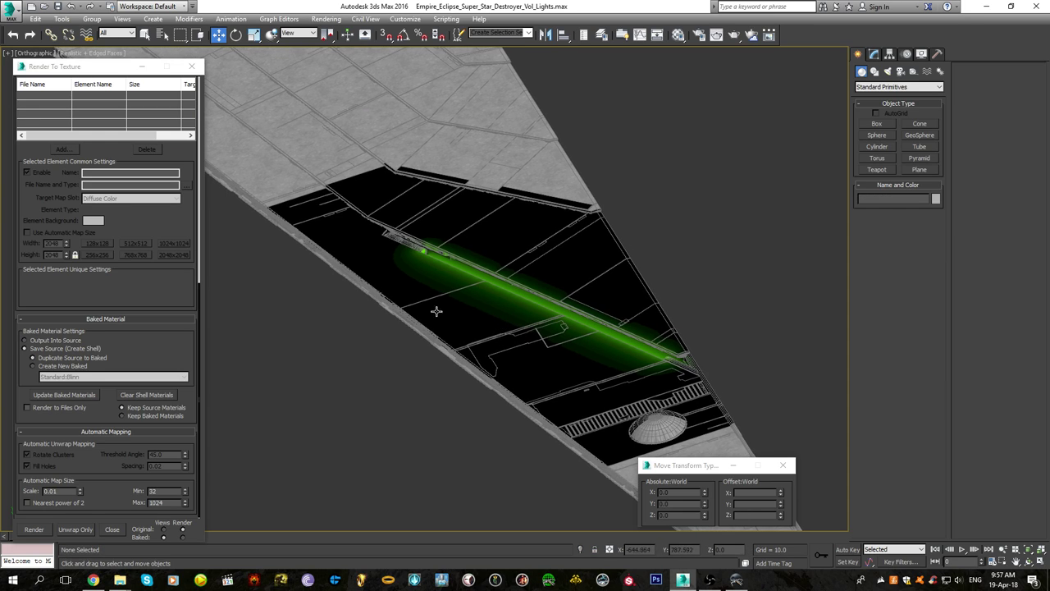
# Switch to File Explorer and open the EAW-Remake mod's Data\Art\Models folder
pyautogui.rightClick(120, 580)
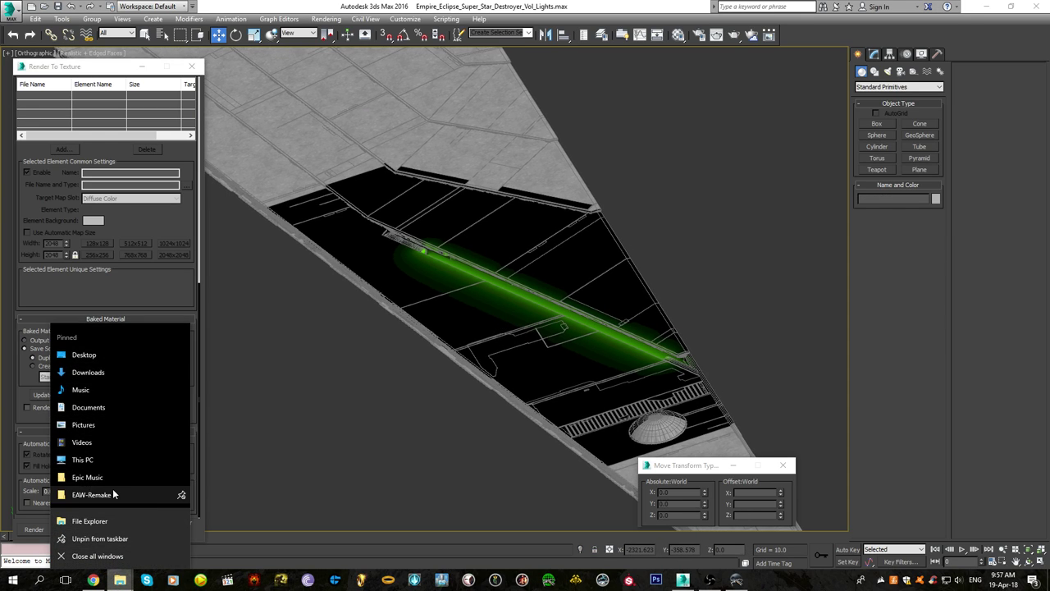
pyautogui.click(101, 494)
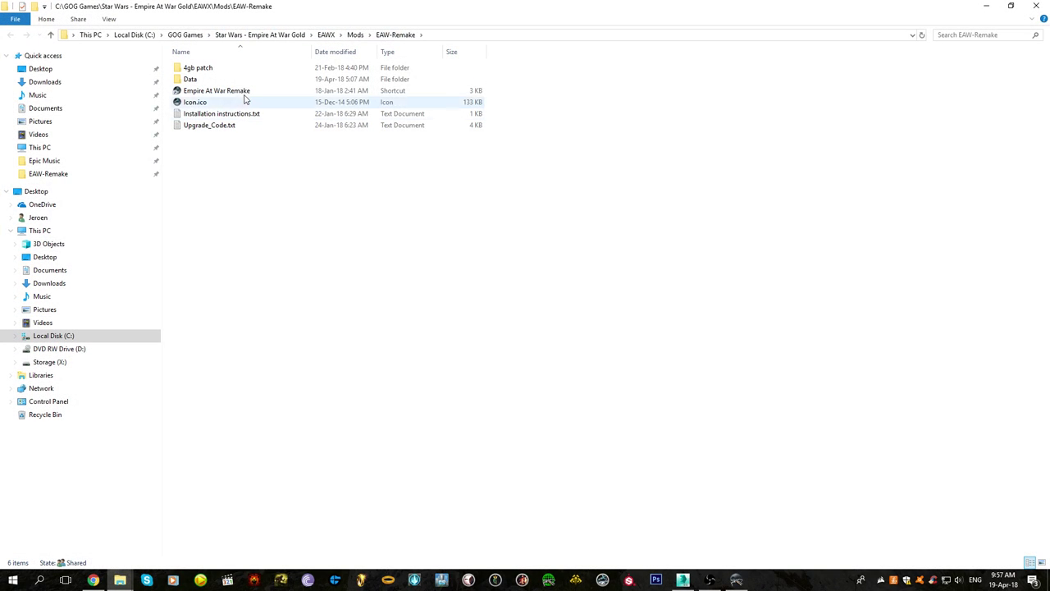
pyautogui.doubleClick(248, 79)
pyautogui.doubleClick(252, 68)
pyautogui.doubleClick(244, 79)
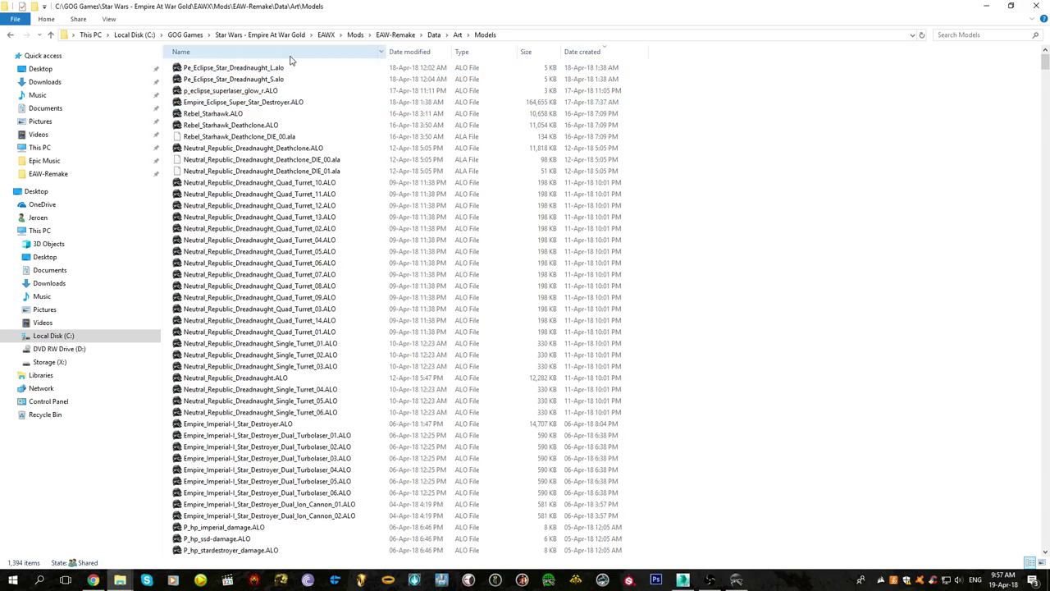
# Sort the model files by name, and open Empire_Death_Star.ALO in a maximized Alamo Object Viewer window
pyautogui.click(291, 56)
pyautogui.click(1043, 130)
pyautogui.moveTo(1049, 76); pyautogui.dragTo(1049, 194)
pyautogui.scroll(-8, 777, 276)
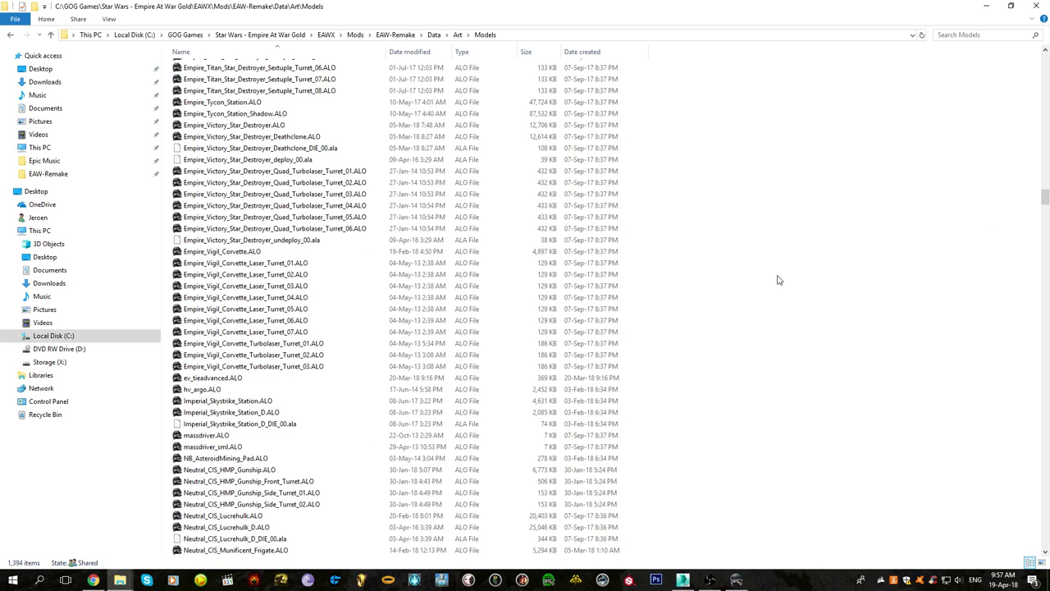
pyautogui.scroll(20, 778, 279)
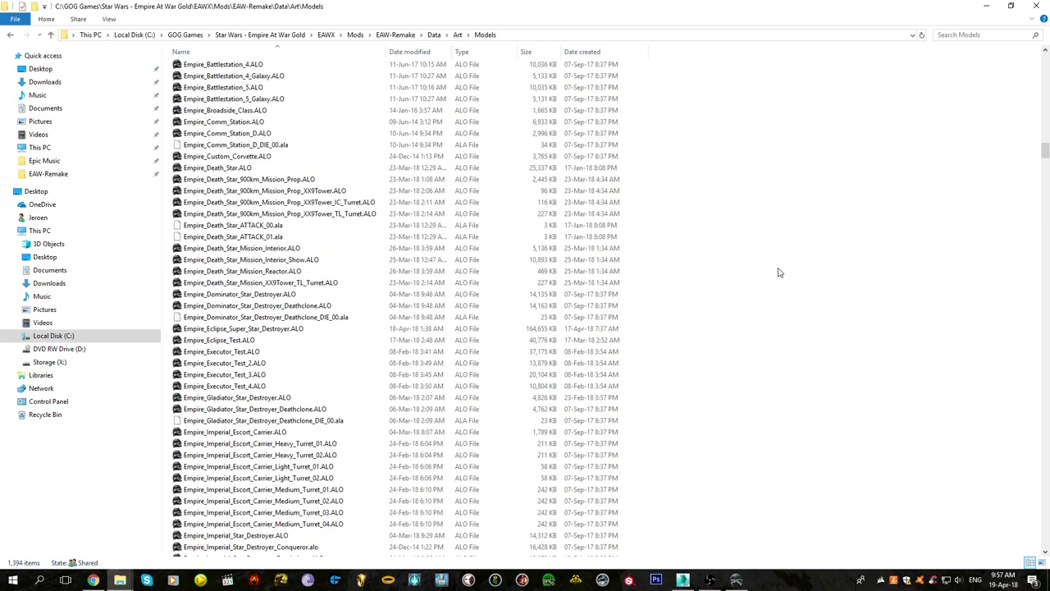
pyautogui.doubleClick(307, 166)
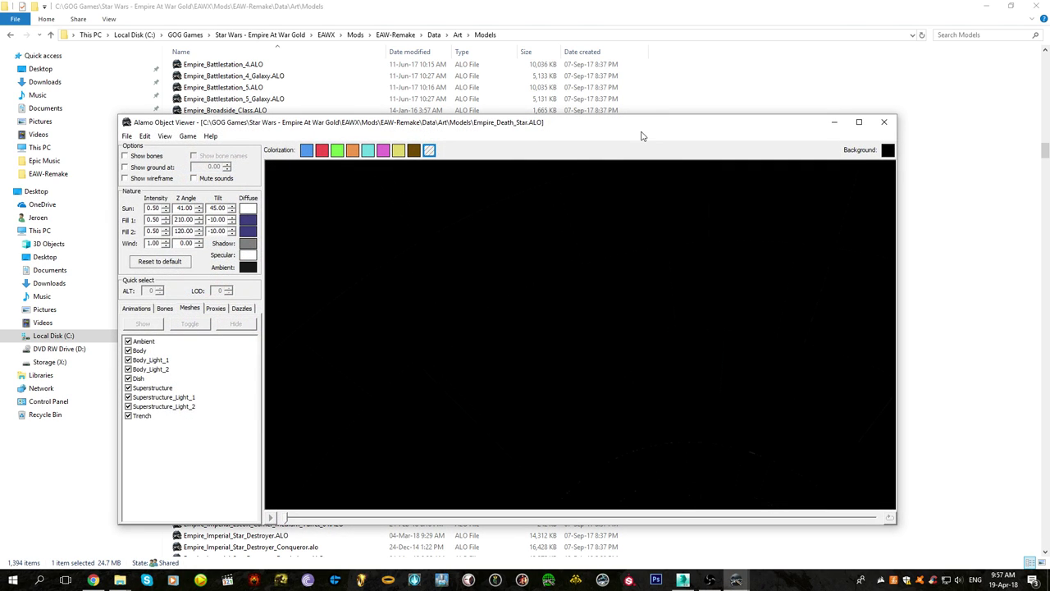
pyautogui.doubleClick(566, 123)
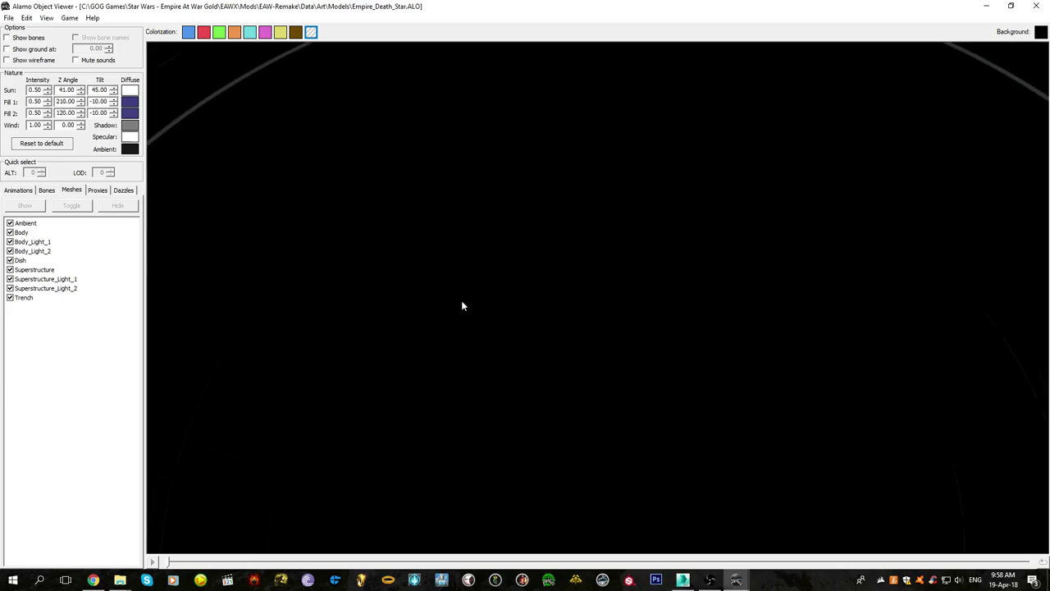
# Play the Death Star's ATTACK_00 animation, pause it during the green glow, and view the dish from the side
pyautogui.scroll(-10, 461, 301)
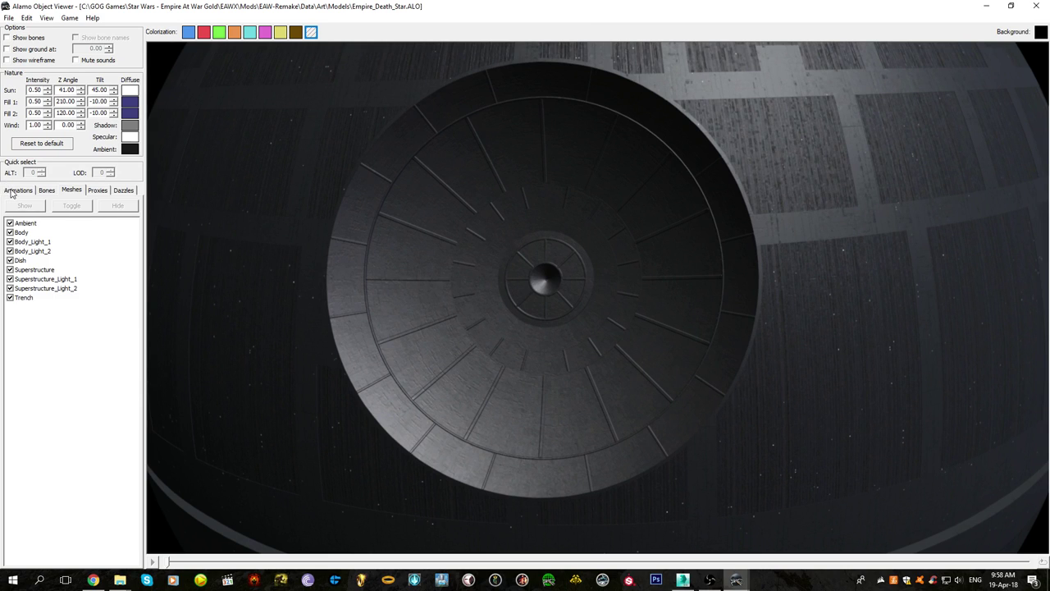
pyautogui.click(17, 189)
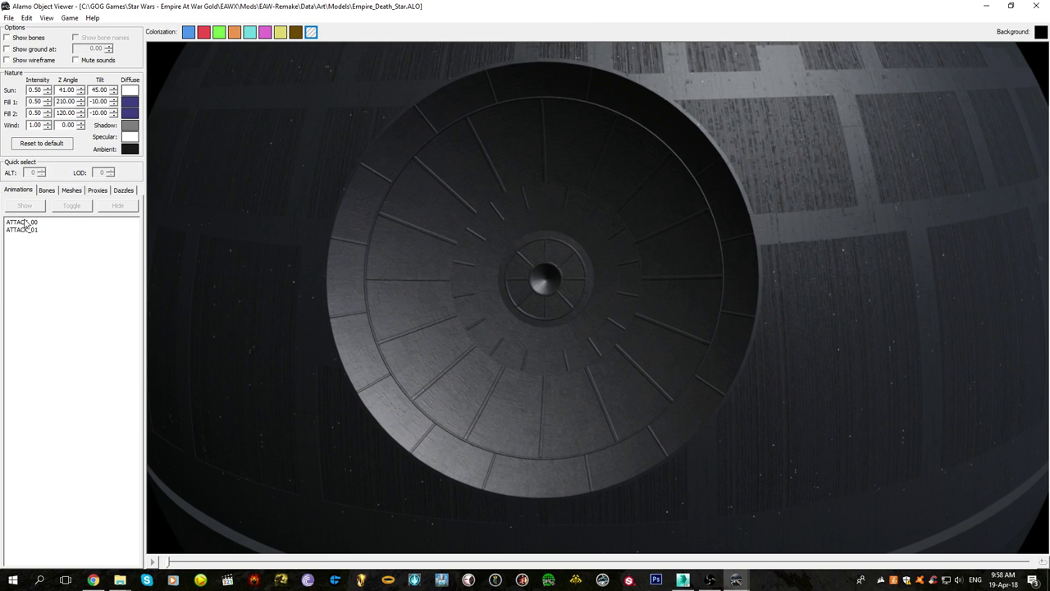
pyautogui.click(23, 221)
pyautogui.click(153, 563)
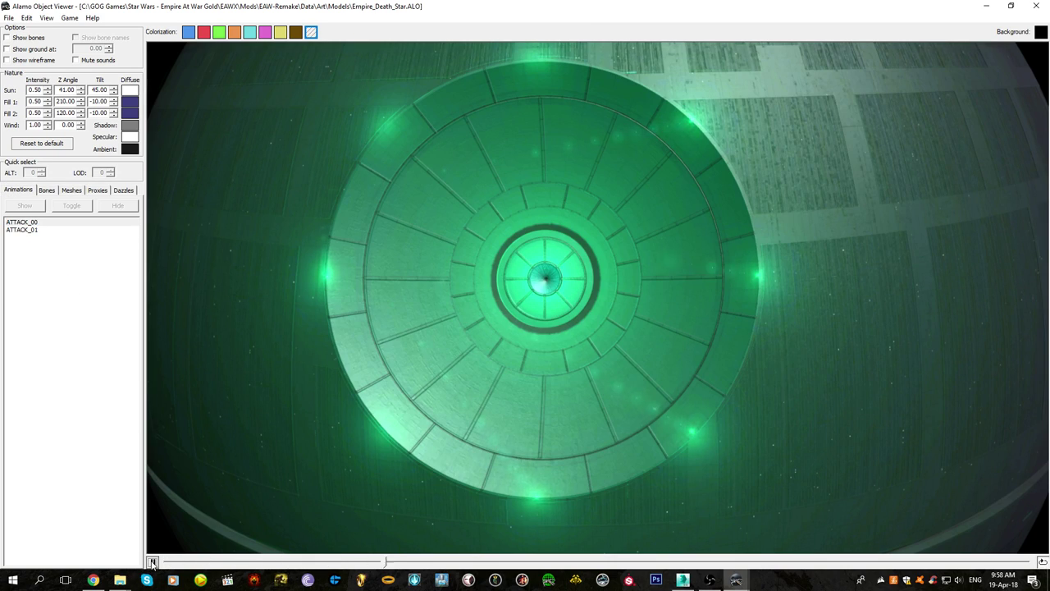
pyautogui.moveTo(336, 403); pyautogui.dragTo(516, 399)
pyautogui.moveTo(517, 399); pyautogui.dragTo(482, 405, button='right')
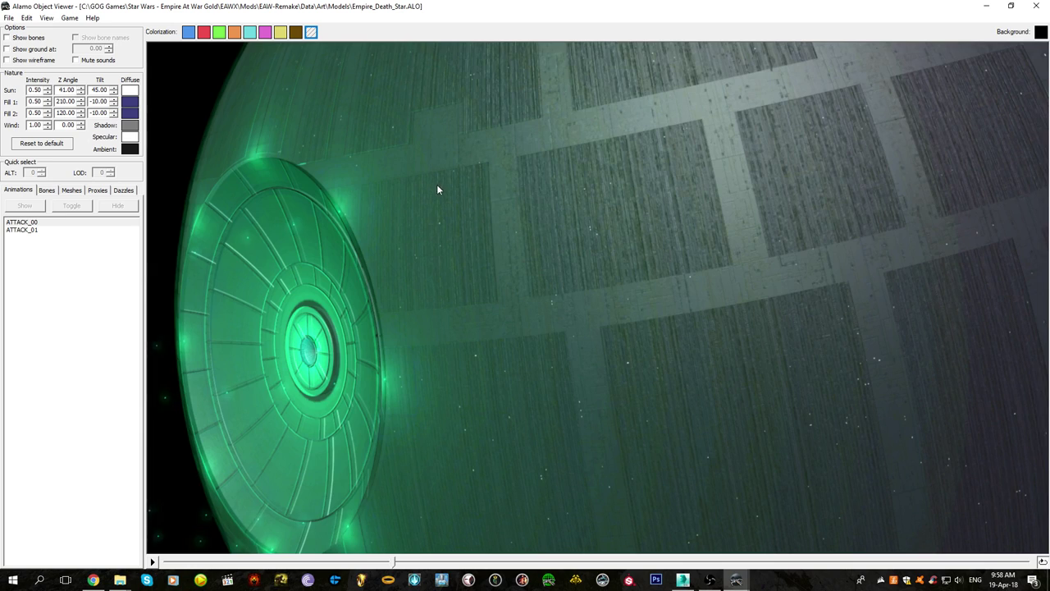
pyautogui.moveTo(437, 185); pyautogui.dragTo(528, 292)
pyautogui.moveTo(577, 377); pyautogui.dragTo(554, 311)
# List the Death Star's meshes, and examine the green glow on the dish and surrounding surface, glancing back at the 3ds Max scene
pyautogui.click(72, 189)
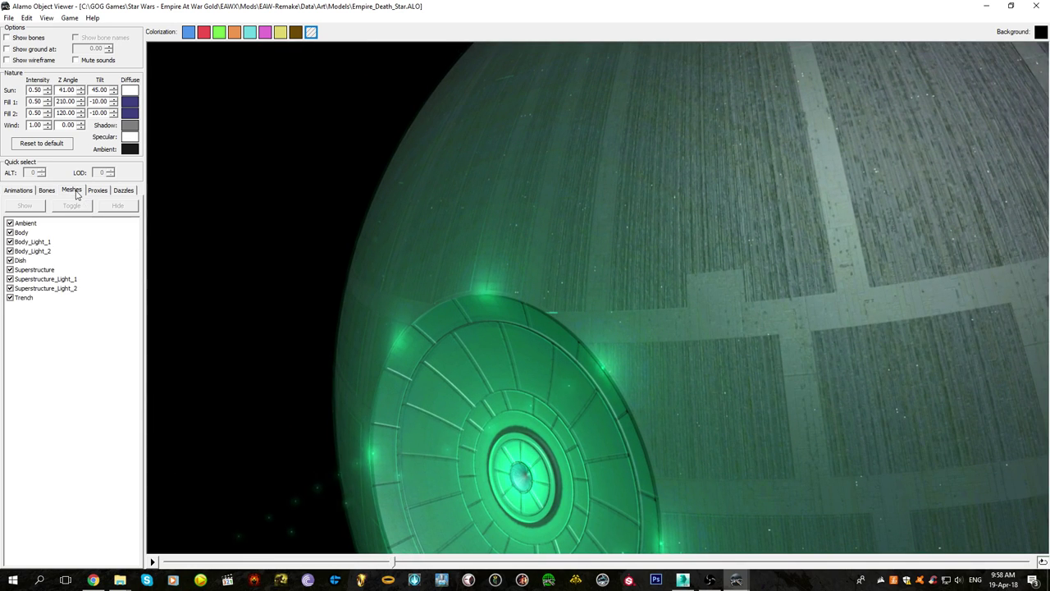
pyautogui.click(686, 577)
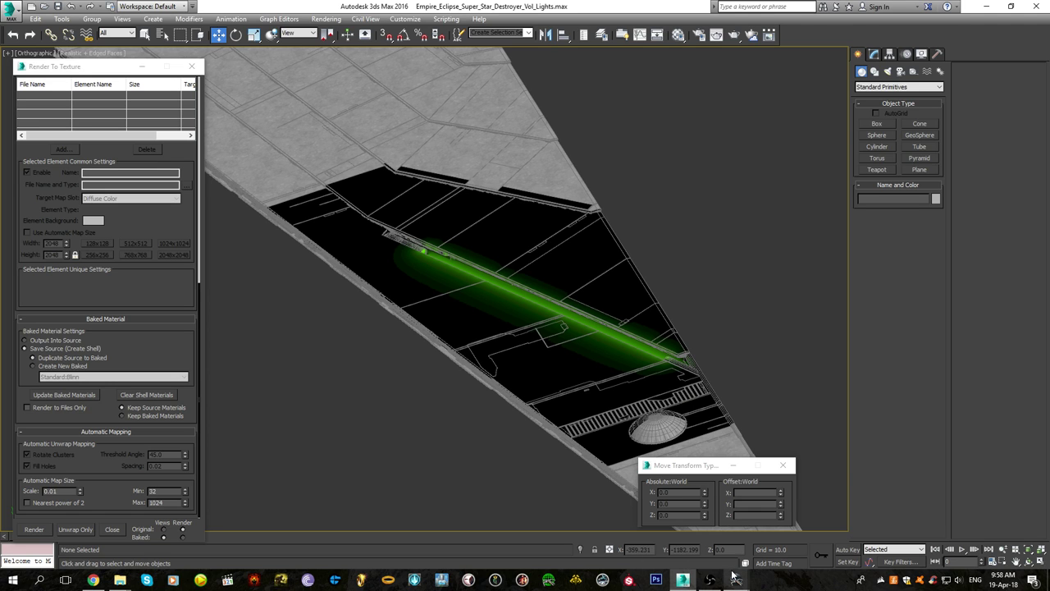
pyautogui.moveTo(736, 578)
pyautogui.click(761, 531)
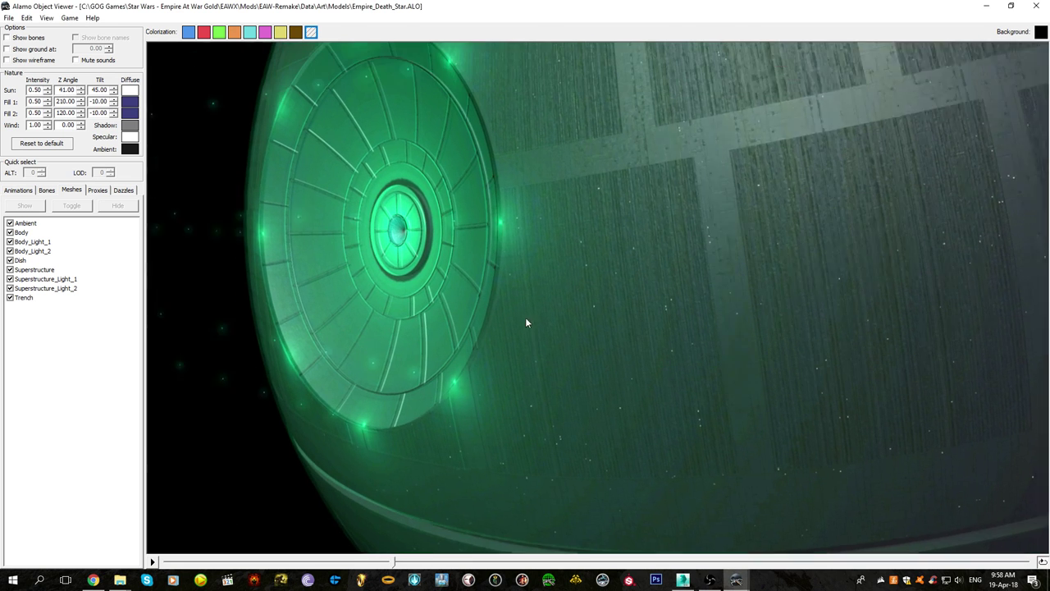
pyautogui.scroll(-2, 530, 317)
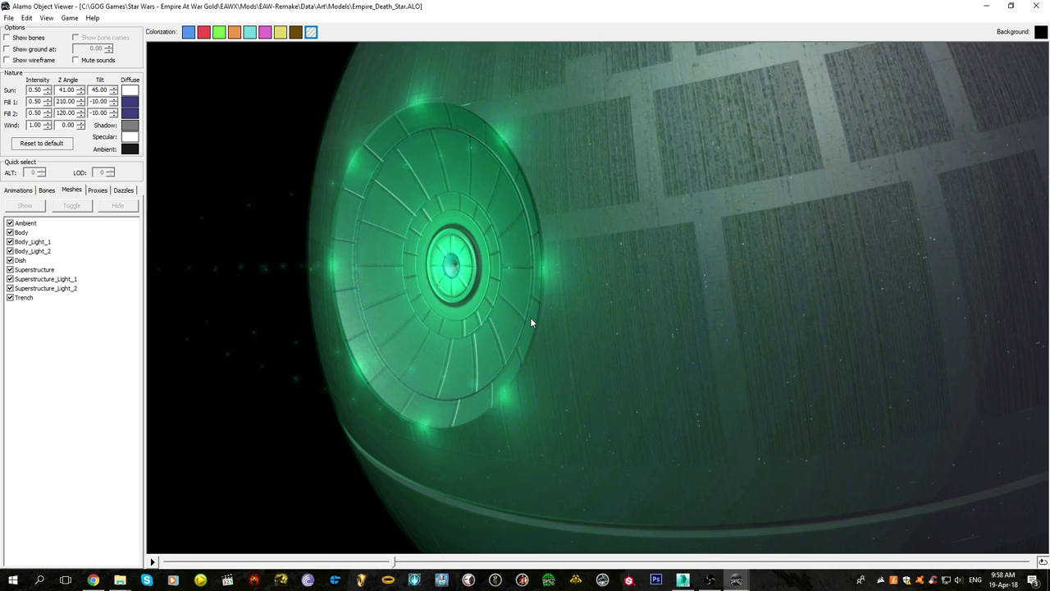
pyautogui.scroll(1, 530, 317)
pyautogui.moveTo(555, 316); pyautogui.dragTo(650, 265, button='right')
pyautogui.moveTo(651, 271); pyautogui.dragTo(714, 280)
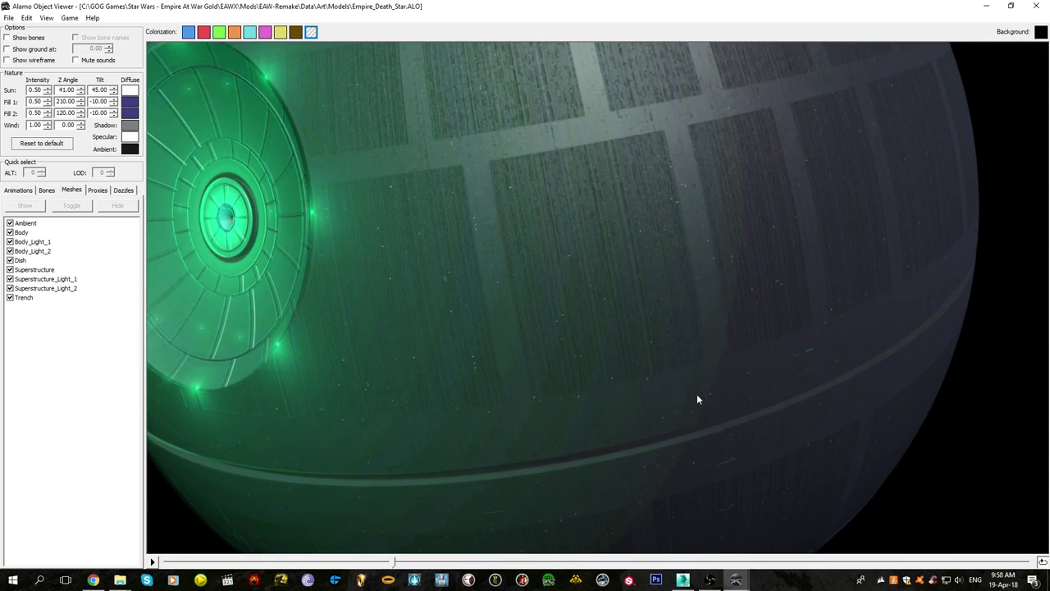
pyautogui.moveTo(635, 283); pyautogui.dragTo(704, 298, button='right')
pyautogui.moveTo(704, 301); pyautogui.dragTo(621, 191)
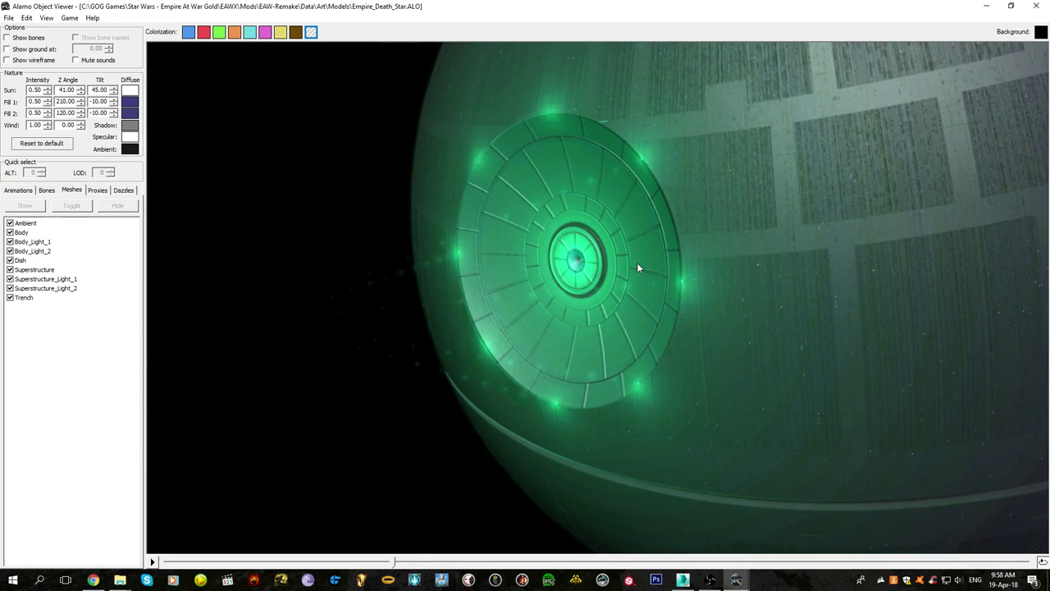
pyautogui.moveTo(637, 263); pyautogui.dragTo(630, 266)
pyautogui.scroll(2, 630, 265)
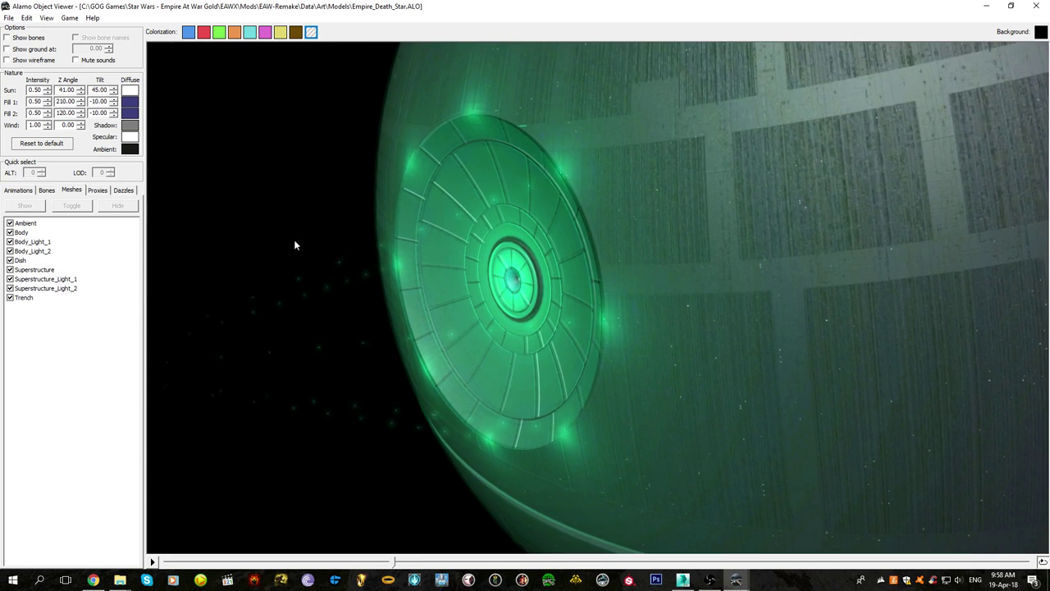
# Hide and show the Ambient mesh several times to compare the Death Star with and without its glow
pyautogui.click(9, 223)
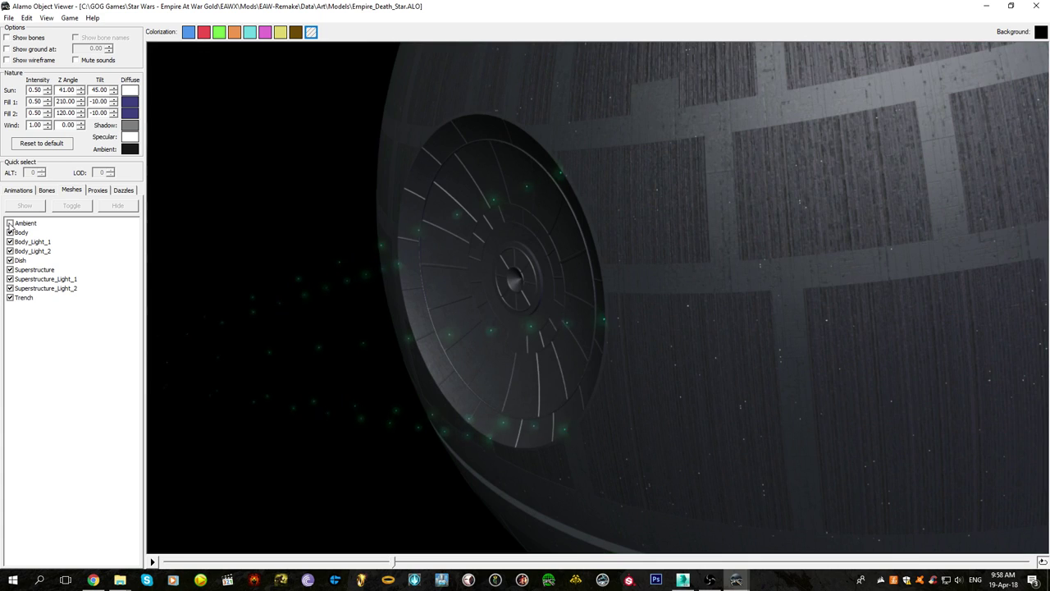
pyautogui.click(9, 223)
pyautogui.click(9, 223)
pyautogui.click(10, 224)
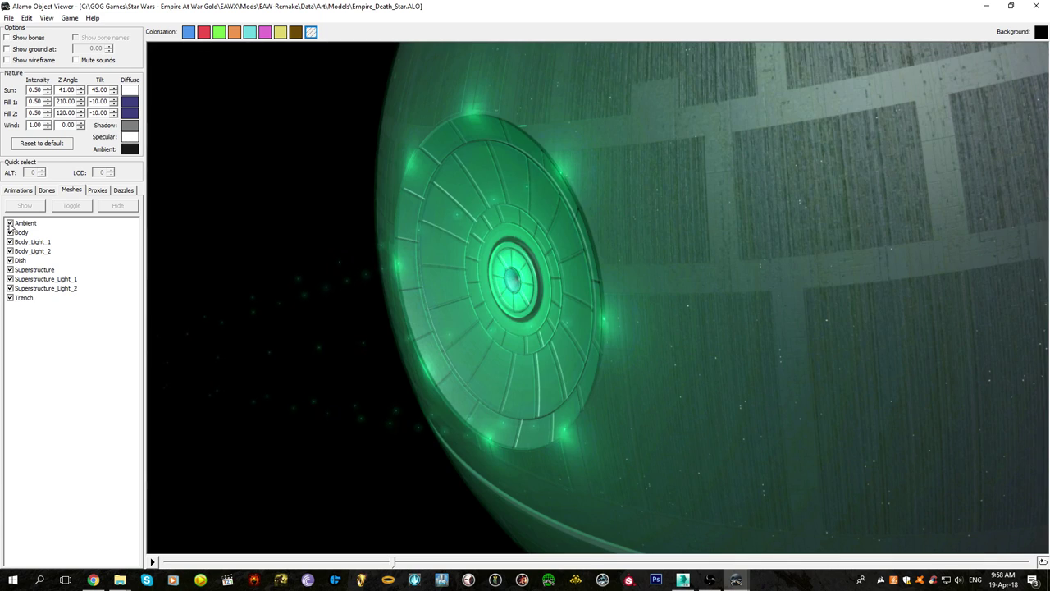
pyautogui.click(10, 224)
pyautogui.click(10, 224)
# Move the Death Star's attack animation to its end, and inspect the dish and surface there
pyautogui.moveTo(476, 255)
pyautogui.mouseDown()
pyautogui.moveTo(423, 262)
pyautogui.moveTo(465, 269)
pyautogui.mouseUp()
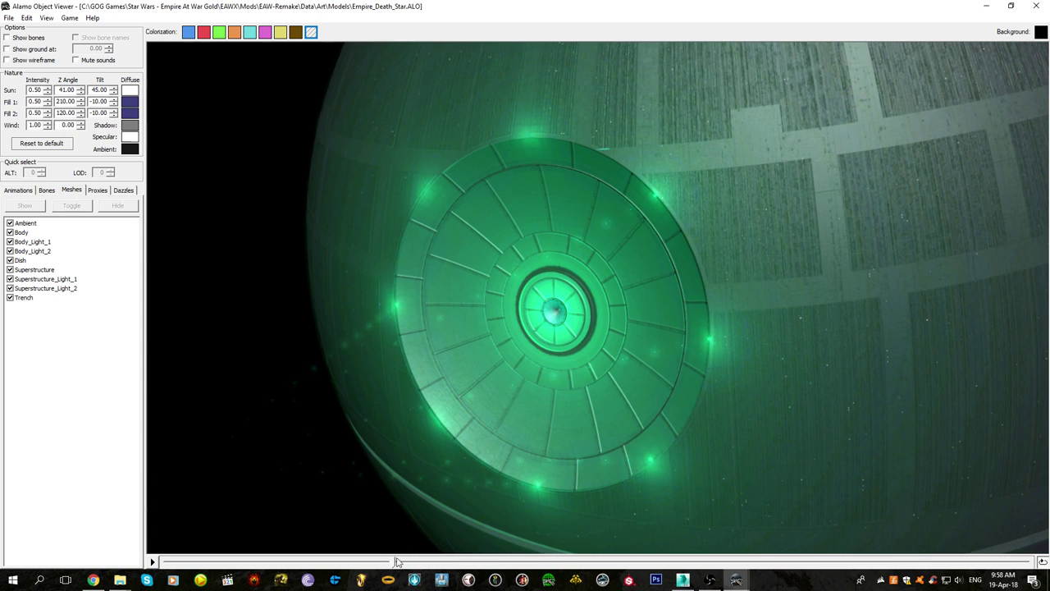
pyautogui.moveTo(407, 562); pyautogui.dragTo(1009, 556)
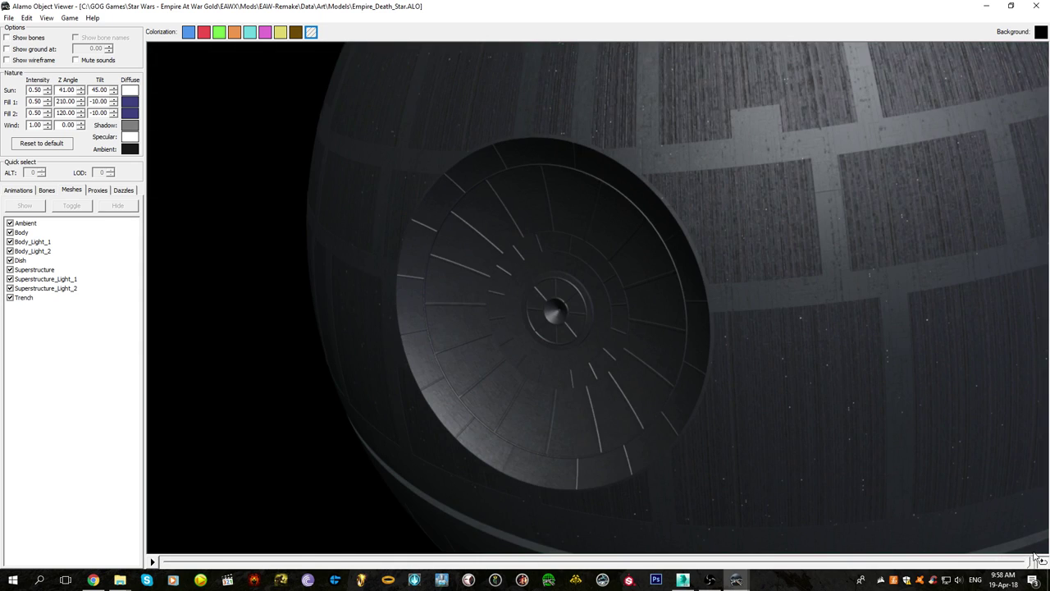
pyautogui.moveTo(689, 236); pyautogui.dragTo(573, 330)
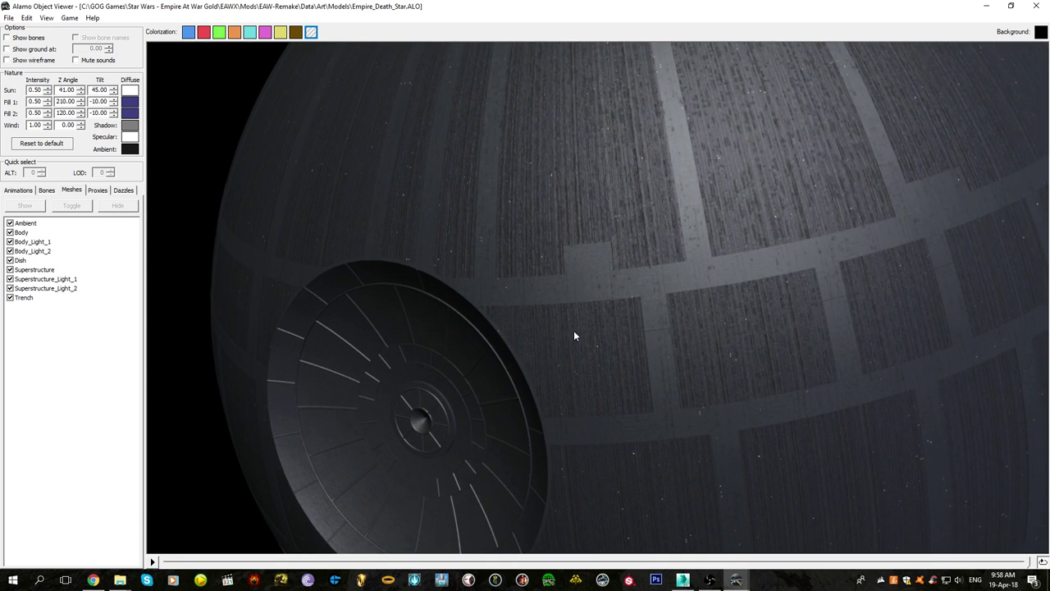
# Return to 3ds Max and examine the Star Destroyer's hull from the rear engines to the trench along the plating edge
pyautogui.click(987, 6)
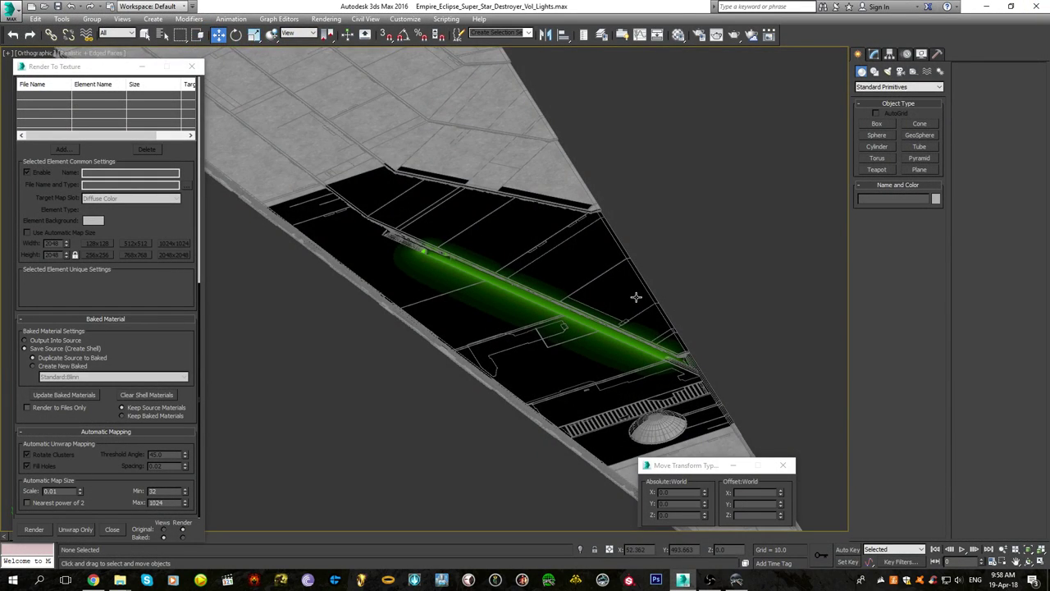
pyautogui.moveTo(635, 297); pyautogui.dragTo(706, 351, button='middle')
pyautogui.moveTo(570, 343); pyautogui.dragTo(253, 377, button='middle')
pyautogui.scroll(-4, 544, 300)
pyautogui.scroll(4, 287, 346)
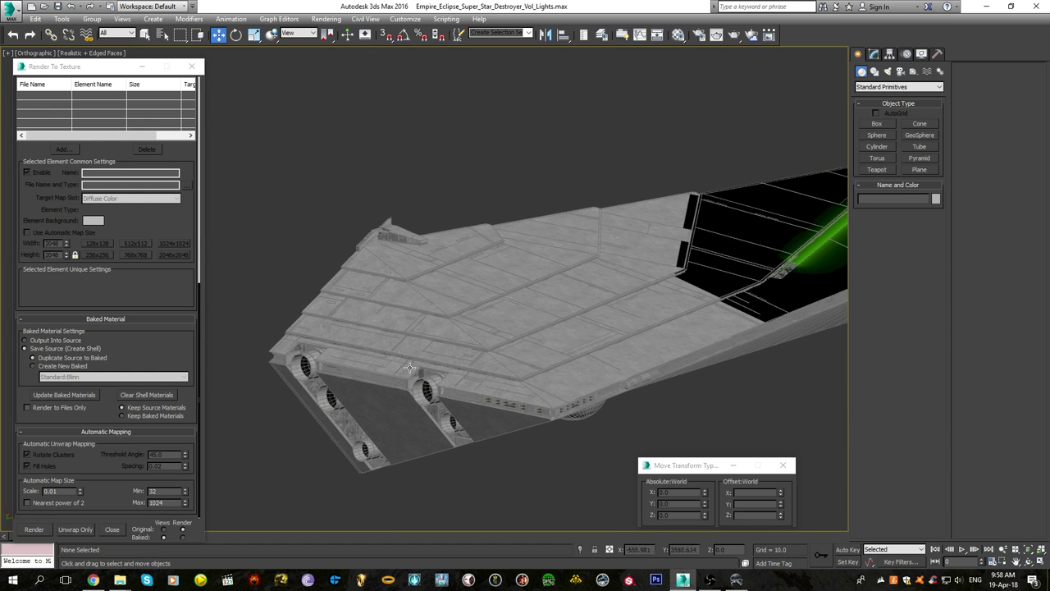
pyautogui.keyDown('alt'); pyautogui.moveTo(500, 357); pyautogui.dragTo(430, 314, button='middle'); pyautogui.keyUp('alt')
pyautogui.scroll(-2, 312, 270)
pyautogui.scroll(6, 431, 314)
pyautogui.scroll(5, 326, 311)
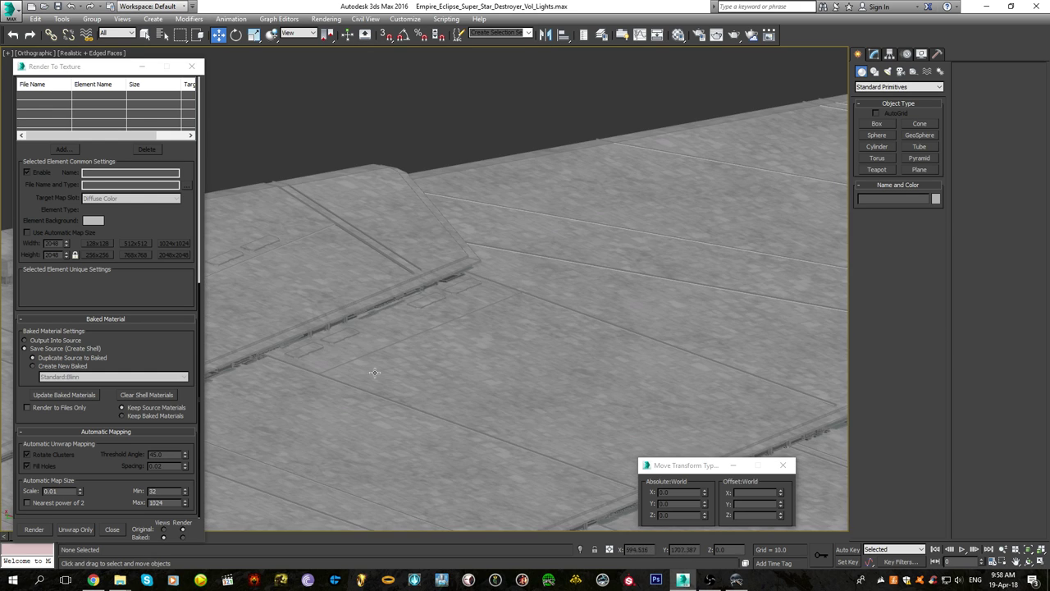
pyautogui.scroll(4, 339, 309)
pyautogui.scroll(-4, 367, 327)
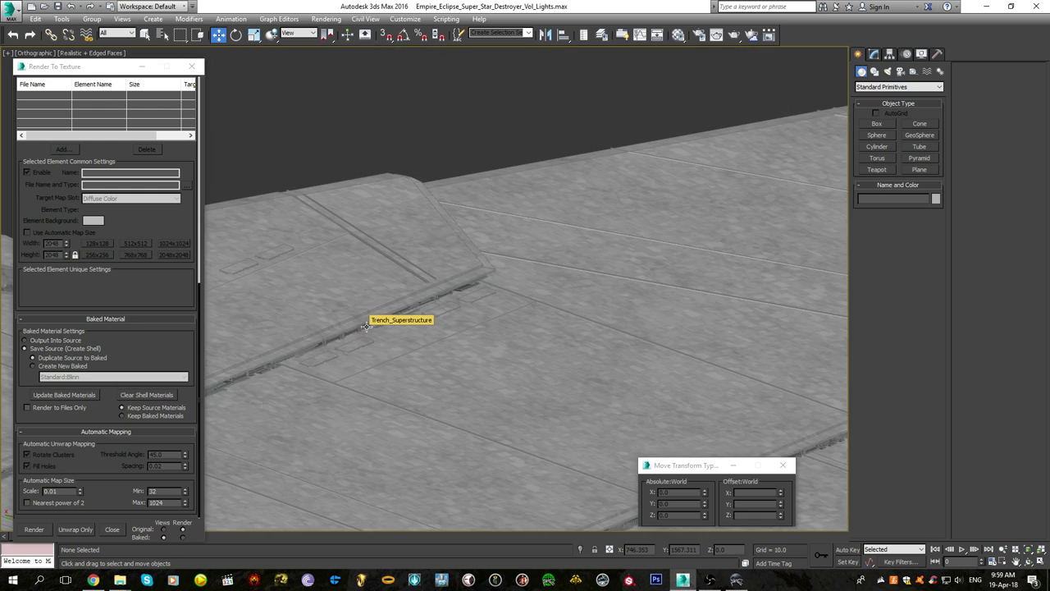
# Examine the trench detail beneath the hull's plating edge up close and the whole ship from the rear, and save the scene
pyautogui.scroll(11, 367, 326)
pyautogui.scroll(7, 387, 301)
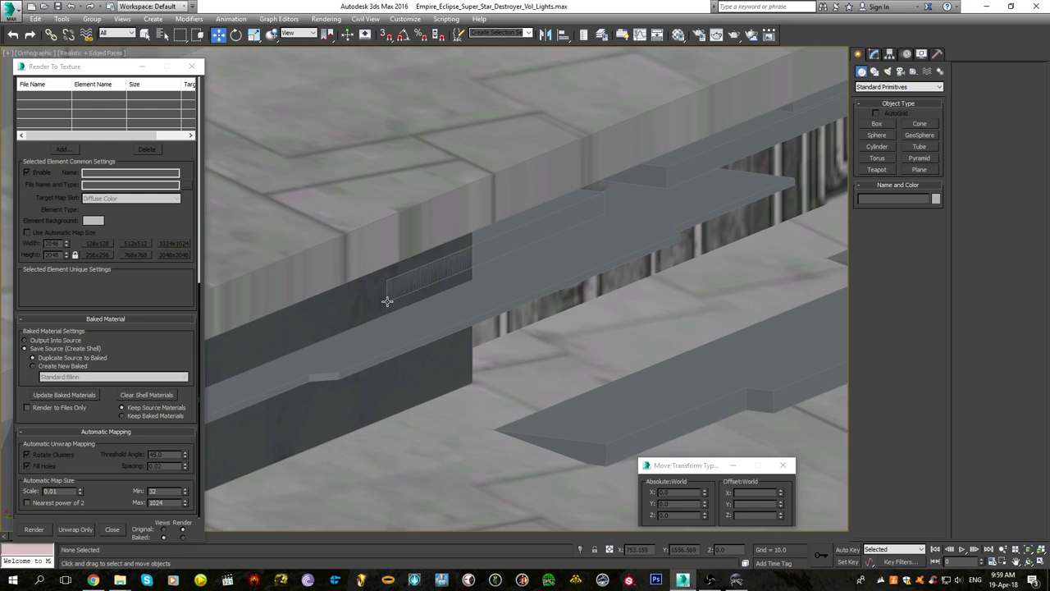
pyautogui.scroll(4, 404, 288)
pyautogui.scroll(-20, 404, 288)
pyautogui.scroll(-6, 404, 287)
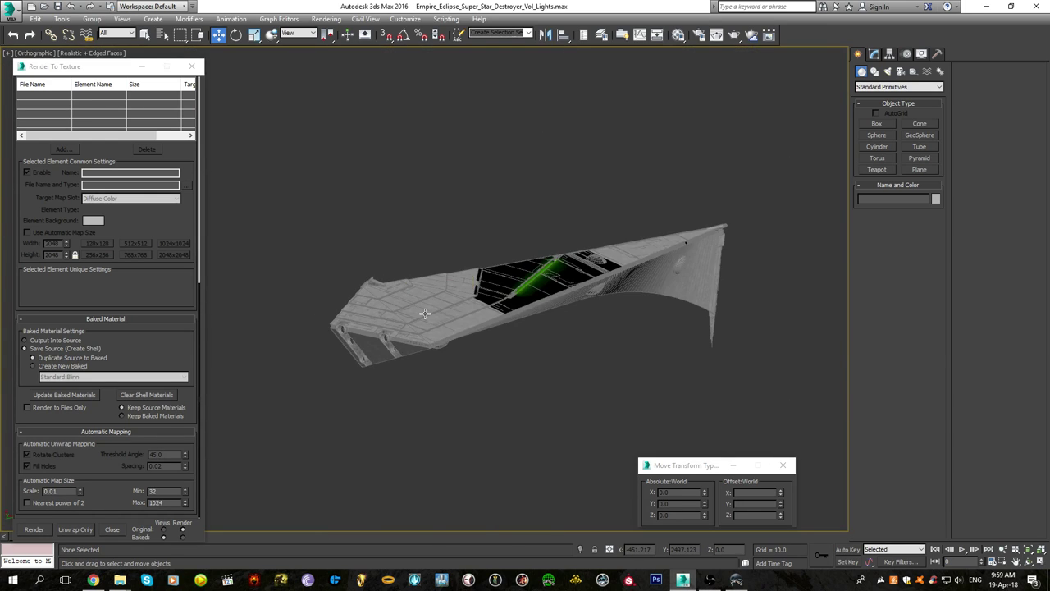
pyautogui.scroll(3, 425, 312)
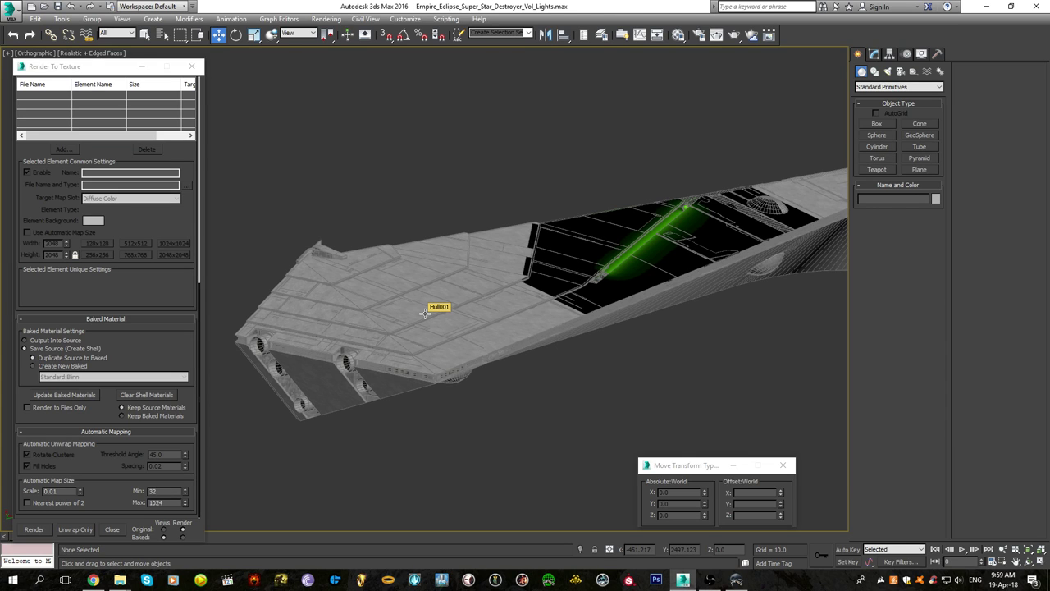
pyautogui.scroll(-4, 448, 300)
pyautogui.keyDown('alt'); pyautogui.moveTo(527, 280); pyautogui.dragTo(402, 276, button='middle'); pyautogui.keyUp('alt')
pyautogui.hotkey('ctrl', 's')
# Select the Volumetric_Lights mesh, examine its green glow along the trench from a low side angle, and clear the selection
pyautogui.scroll(8, 402, 276)
pyautogui.click(426, 237)
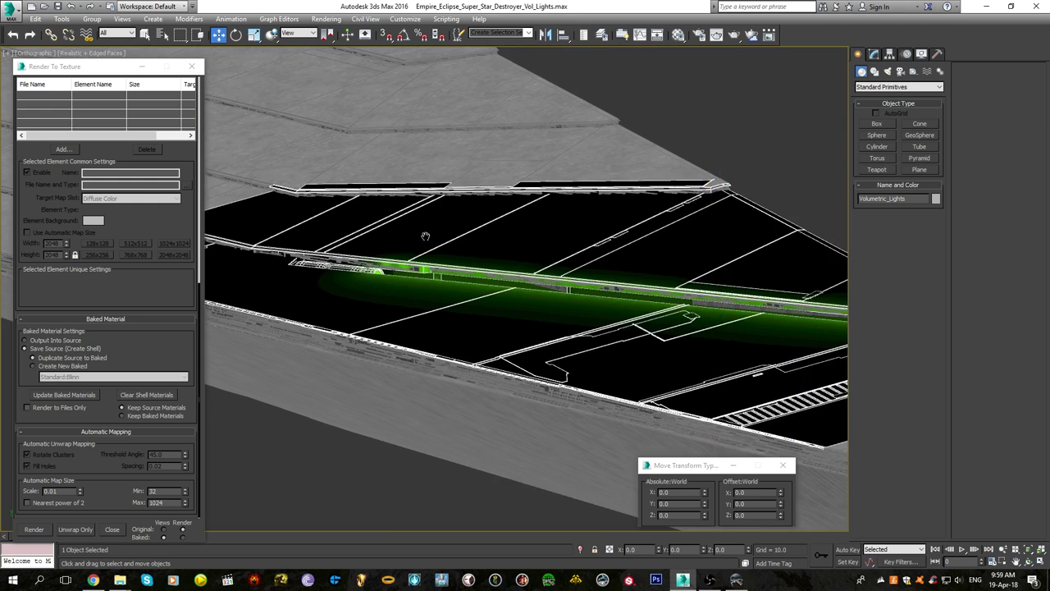
pyautogui.scroll(5, 442, 262)
pyautogui.scroll(-8, 459, 271)
pyautogui.scroll(5, 475, 270)
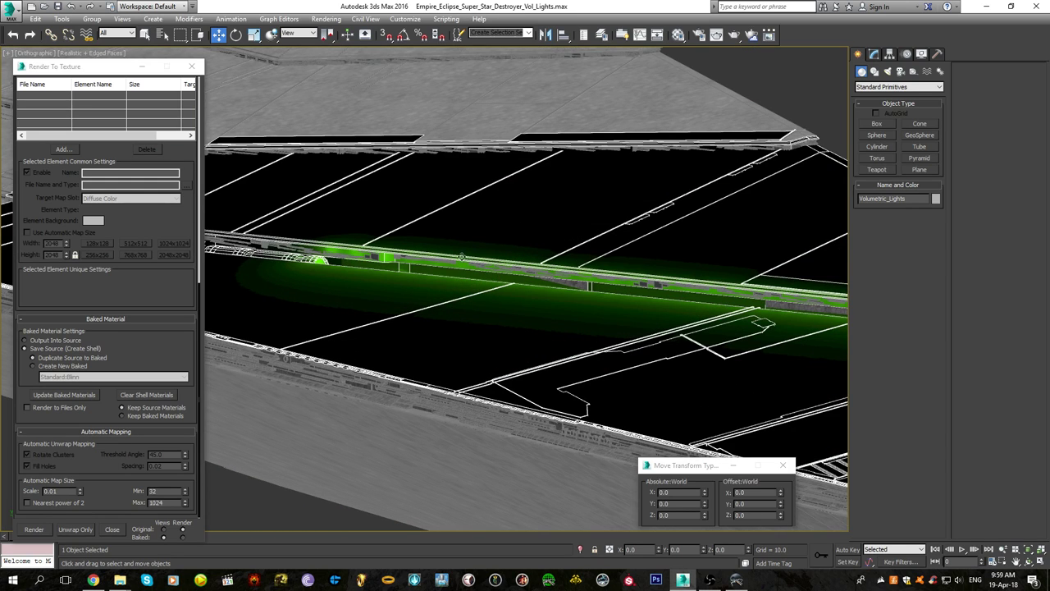
pyautogui.scroll(-6, 442, 267)
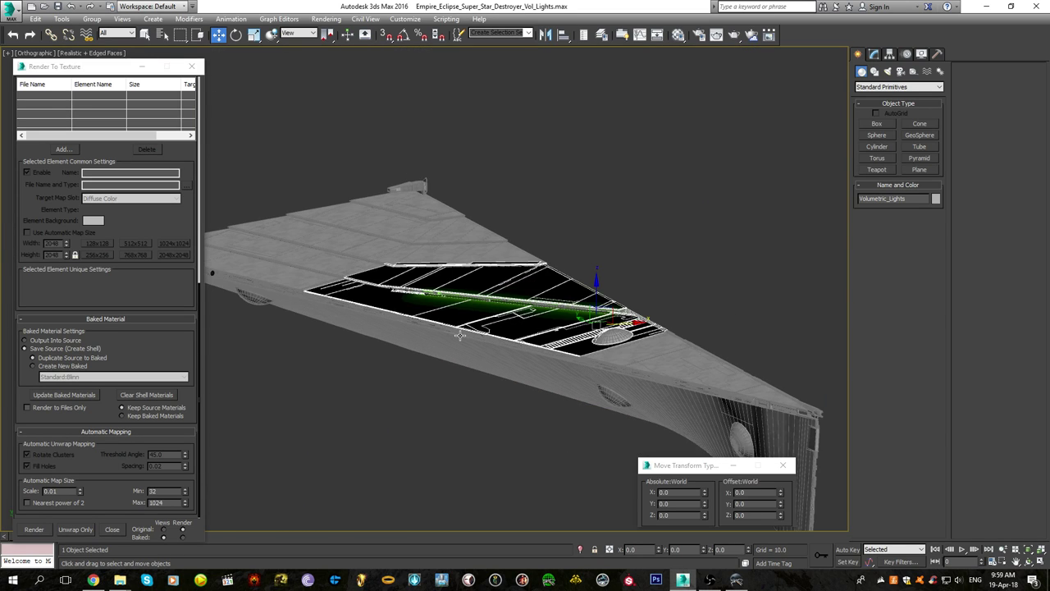
pyautogui.moveTo(432, 248); pyautogui.dragTo(452, 199, button='middle')
pyautogui.click(418, 332)
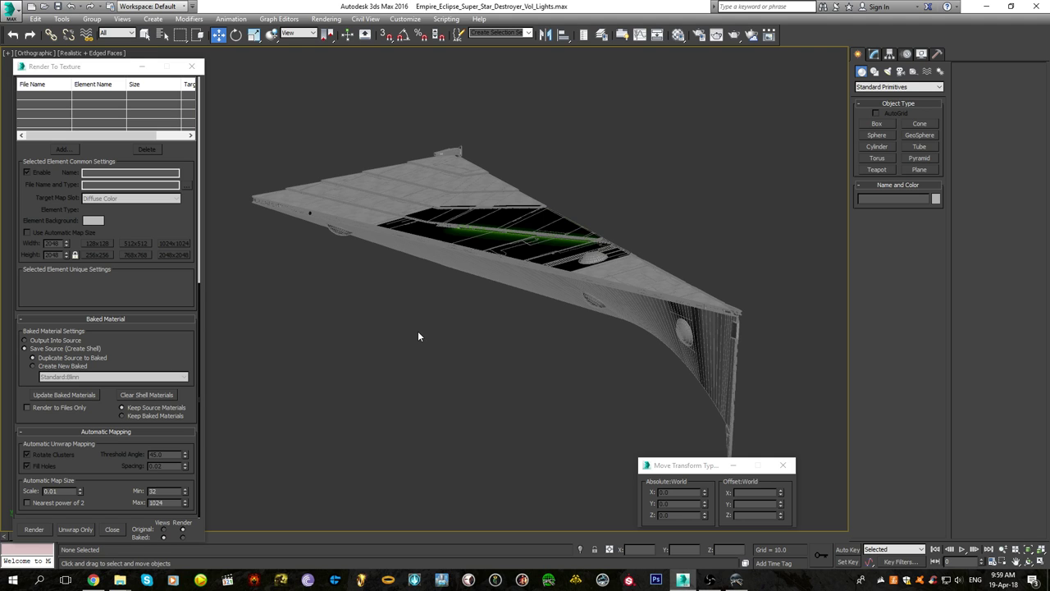
# Reselect the Volumetric_Lights mesh, examine how far it spreads over the hull from above, and deselect it
pyautogui.scroll(4, 417, 330)
pyautogui.scroll(2, 506, 220)
pyautogui.moveTo(506, 221); pyautogui.dragTo(451, 320, button='middle')
pyautogui.scroll(1, 586, 274)
pyautogui.click(588, 274)
pyautogui.scroll(-5, 450, 321)
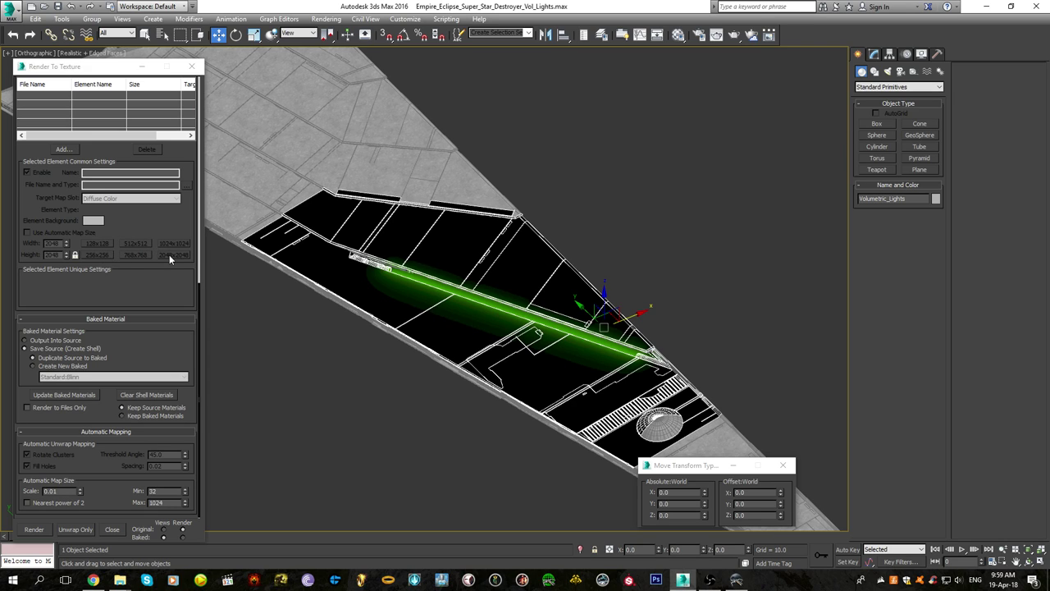
pyautogui.scroll(-5, 452, 356)
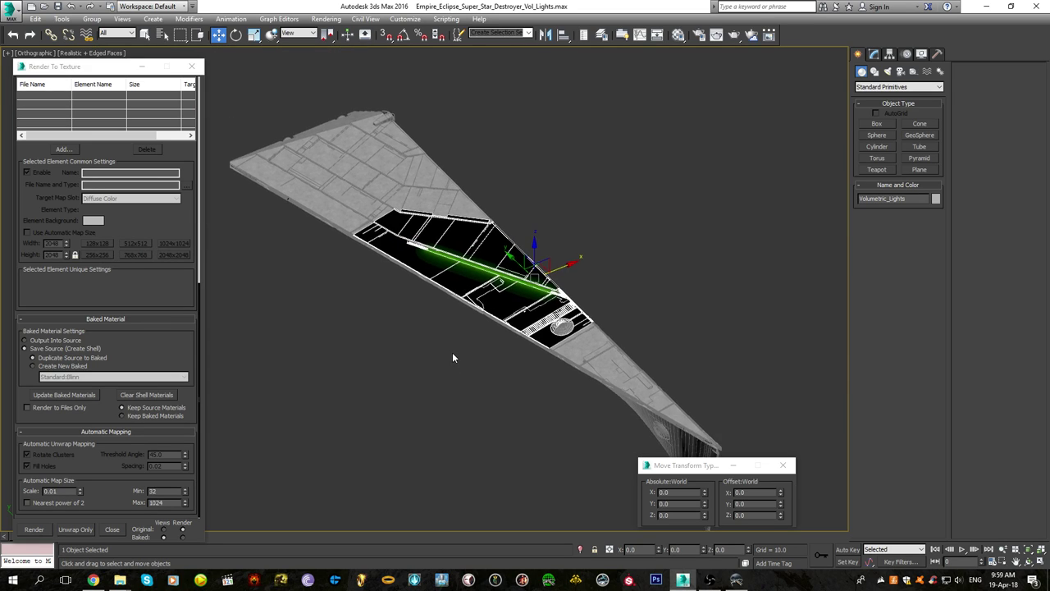
pyautogui.click(450, 370)
# Examine the Star Destroyer's rear engines and the hull plating behind the black glow layer
pyautogui.keyDown('alt'); pyautogui.moveTo(449, 370); pyautogui.dragTo(606, 306, button='middle'); pyautogui.keyUp('alt')
pyautogui.scroll(3, 520, 322)
pyautogui.keyDown('alt'); pyautogui.moveTo(520, 322); pyautogui.dragTo(527, 303, button='middle'); pyautogui.keyUp('alt')
pyautogui.scroll(3, 476, 353)
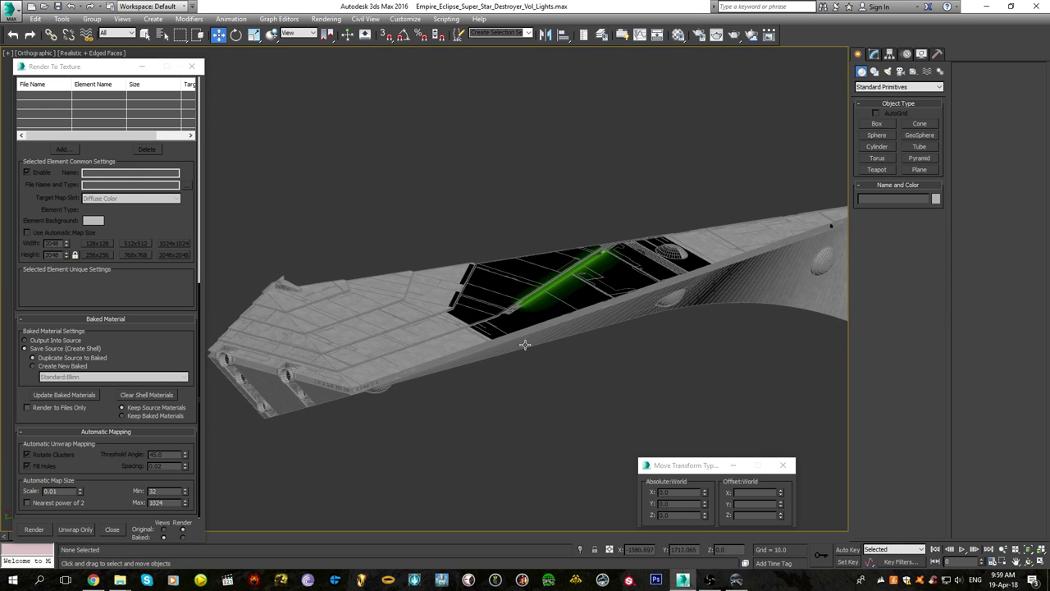
pyautogui.moveTo(315, 366); pyautogui.dragTo(476, 329, button='middle')
pyautogui.scroll(5, 477, 329)
pyautogui.moveTo(256, 286); pyautogui.dragTo(421, 265, button='middle')
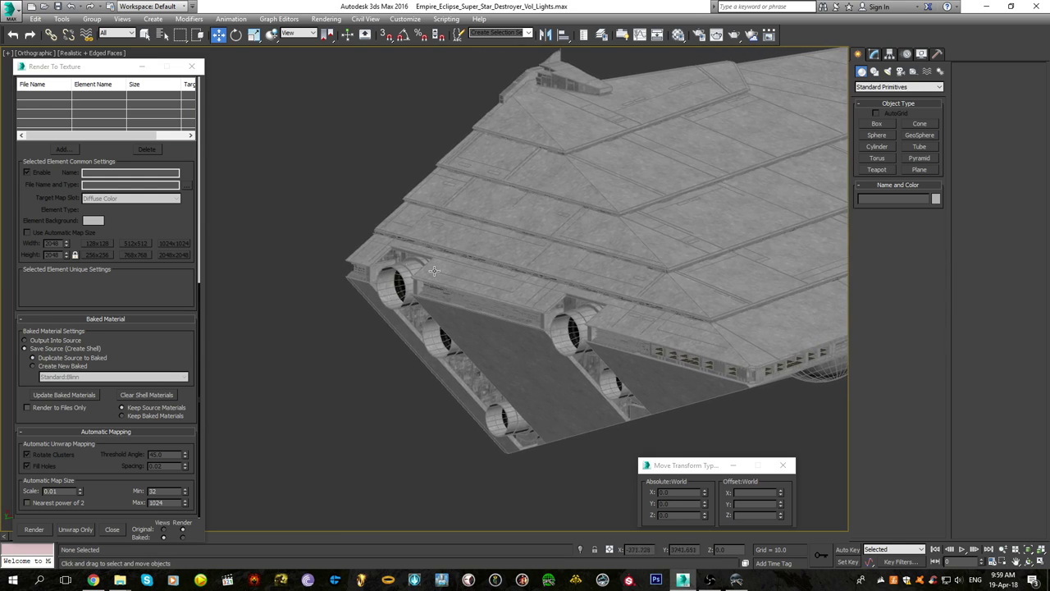
pyautogui.moveTo(608, 399); pyautogui.dragTo(516, 402, button='middle')
pyautogui.scroll(-5, 580, 380)
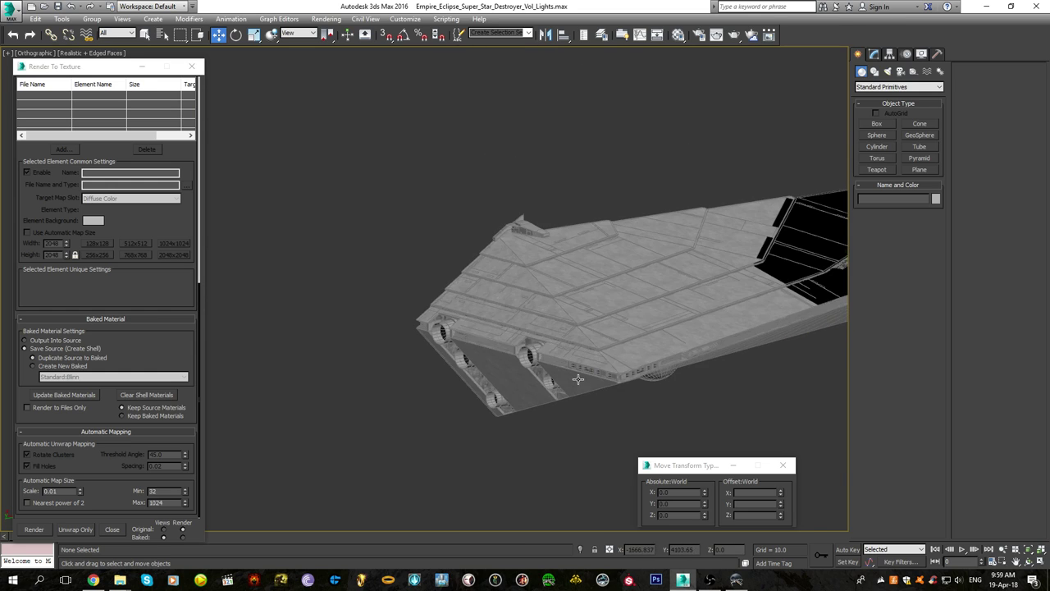
pyautogui.moveTo(611, 364); pyautogui.dragTo(366, 413, button='middle')
pyautogui.moveTo(462, 376); pyautogui.dragTo(412, 350, button='middle')
pyautogui.scroll(-2, 412, 350)
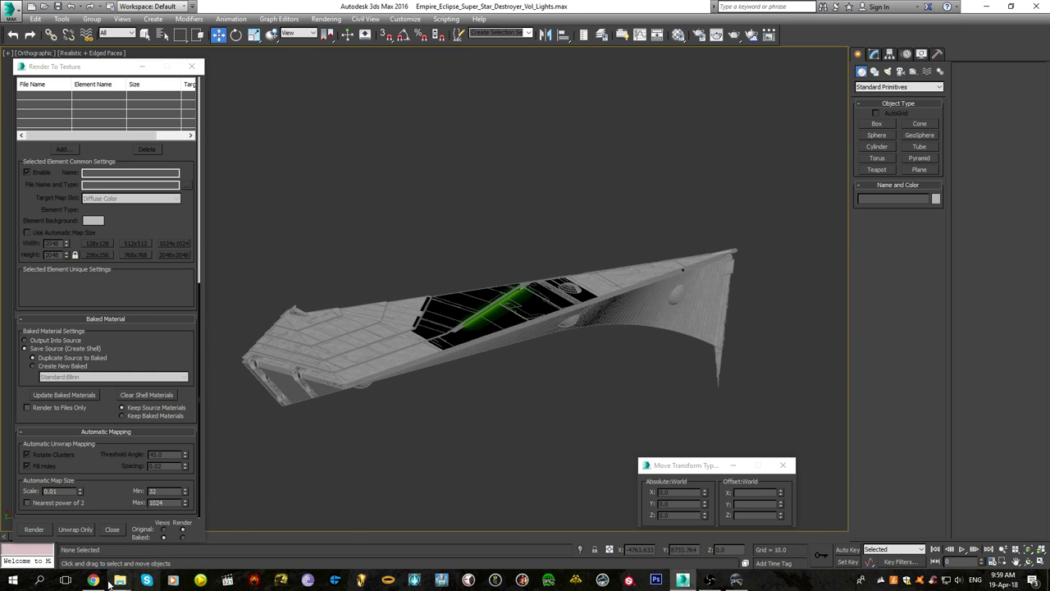
# Switch to the Models folder in File Explorer, sort it by name, and open Neutral_CIS_Munificent_Frigate_Engines.ALO
pyautogui.click(120, 580)
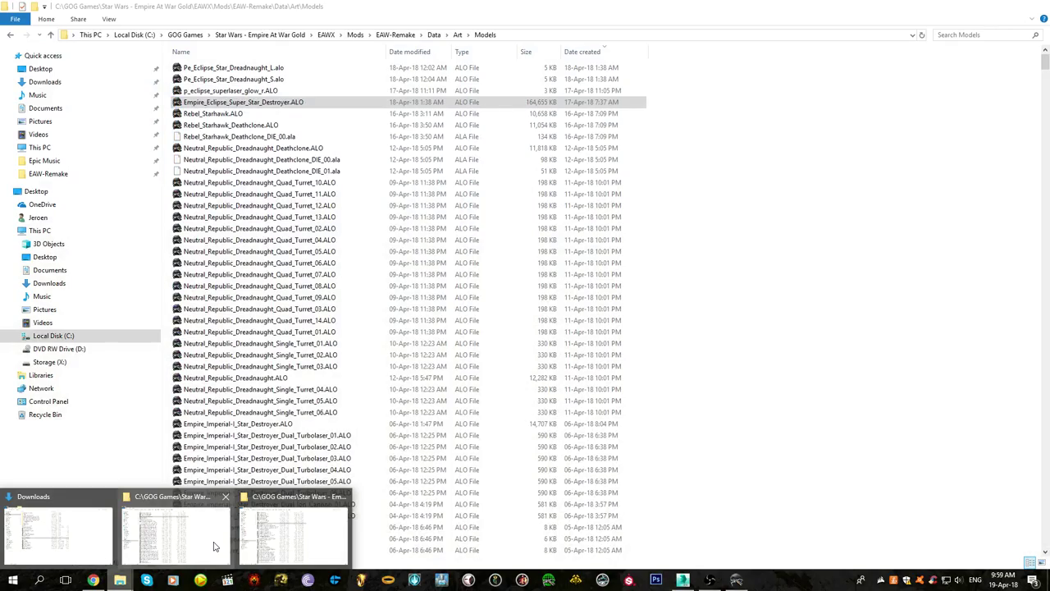
pyautogui.click(215, 547)
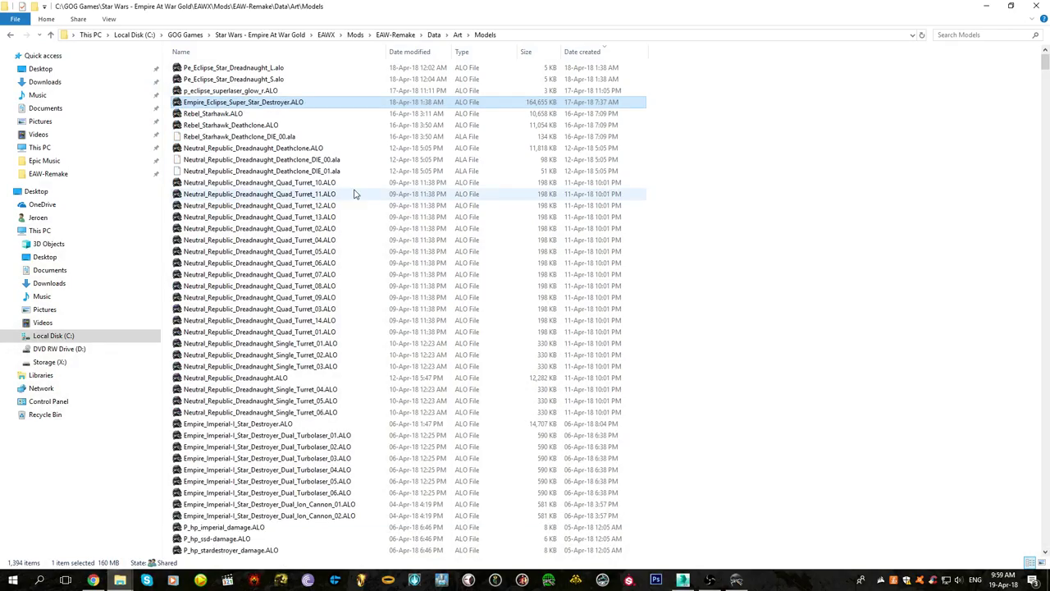
pyautogui.moveTo(1048, 64); pyautogui.dragTo(1048, 195)
pyautogui.click(333, 52)
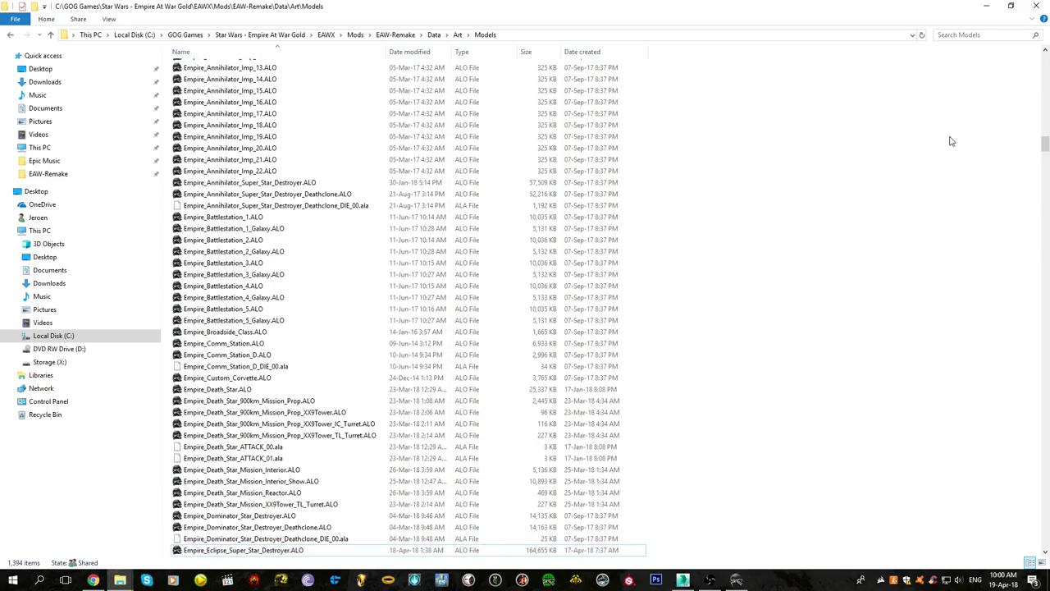
pyautogui.moveTo(1048, 144); pyautogui.dragTo(1048, 209)
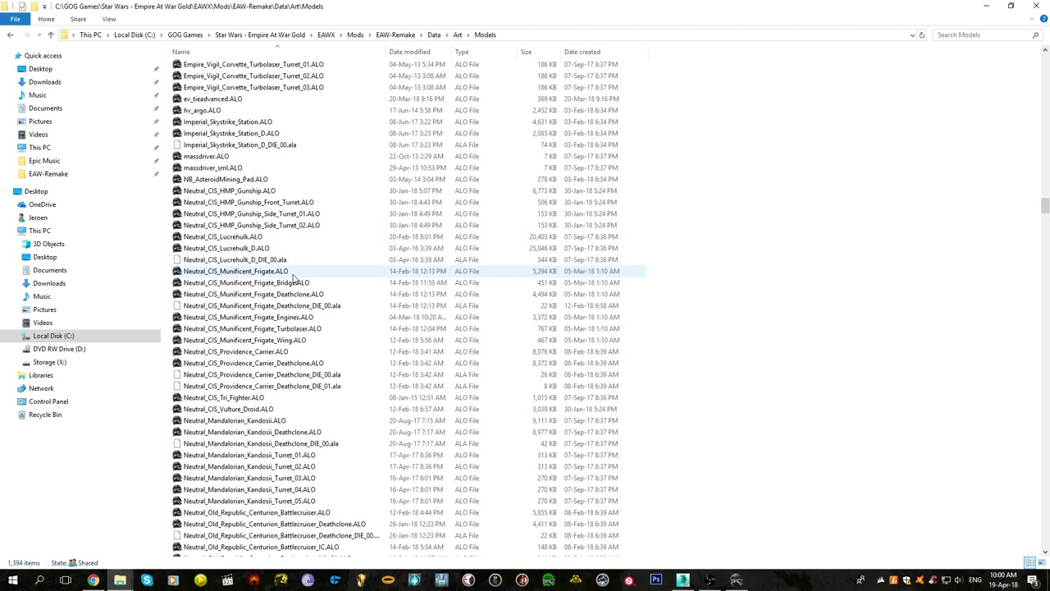
pyautogui.click(301, 316)
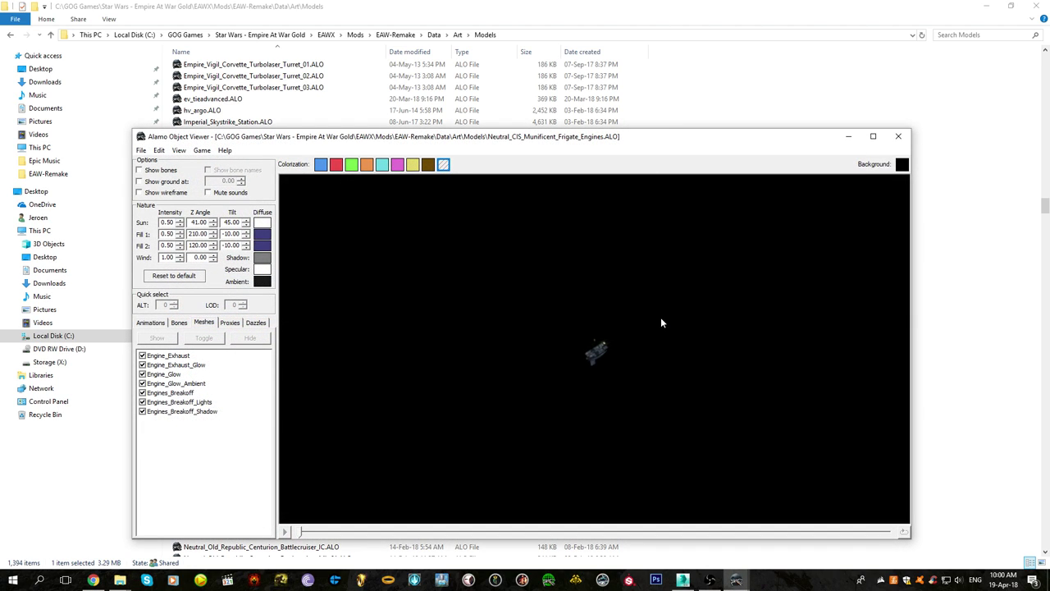
# Maximize the model viewer around the frigate engines, and set the Fill 1 and Fill 2 light intensities to 0
pyautogui.scroll(15, 632, 319)
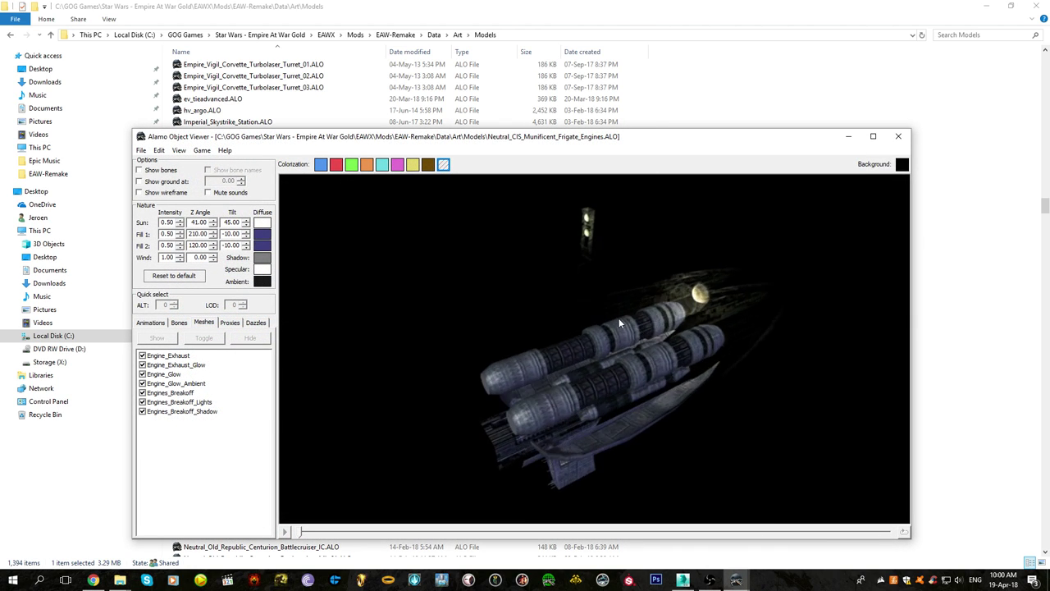
pyautogui.moveTo(616, 322); pyautogui.dragTo(508, 291)
pyautogui.doubleClick(610, 148)
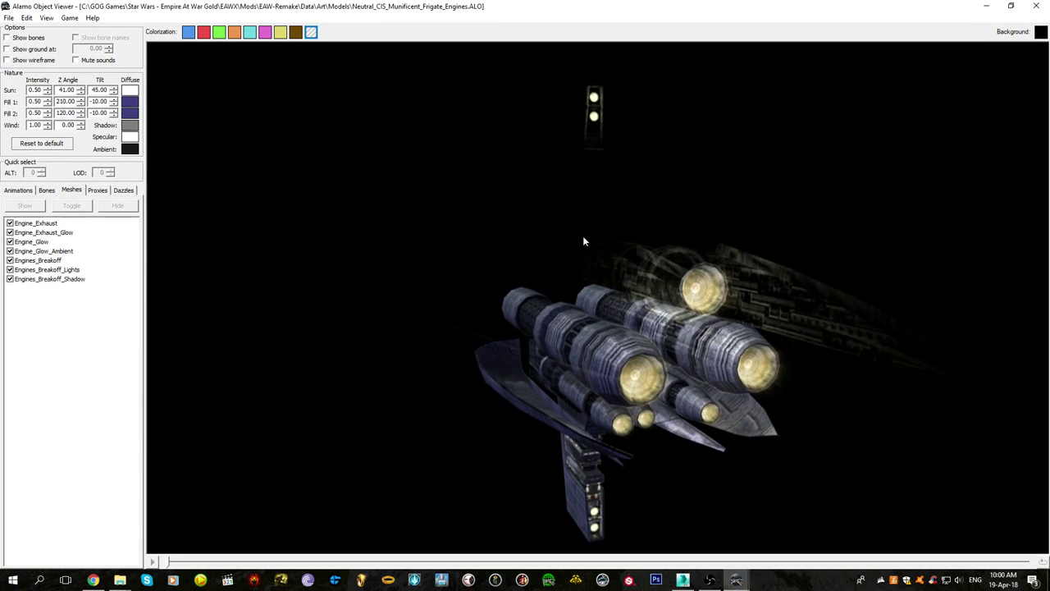
pyautogui.moveTo(581, 251)
pyautogui.mouseDown()
pyautogui.moveTo(530, 248)
pyautogui.moveTo(538, 192)
pyautogui.moveTo(529, 228)
pyautogui.moveTo(512, 213)
pyautogui.moveTo(530, 239)
pyautogui.moveTo(574, 251)
pyautogui.mouseUp()
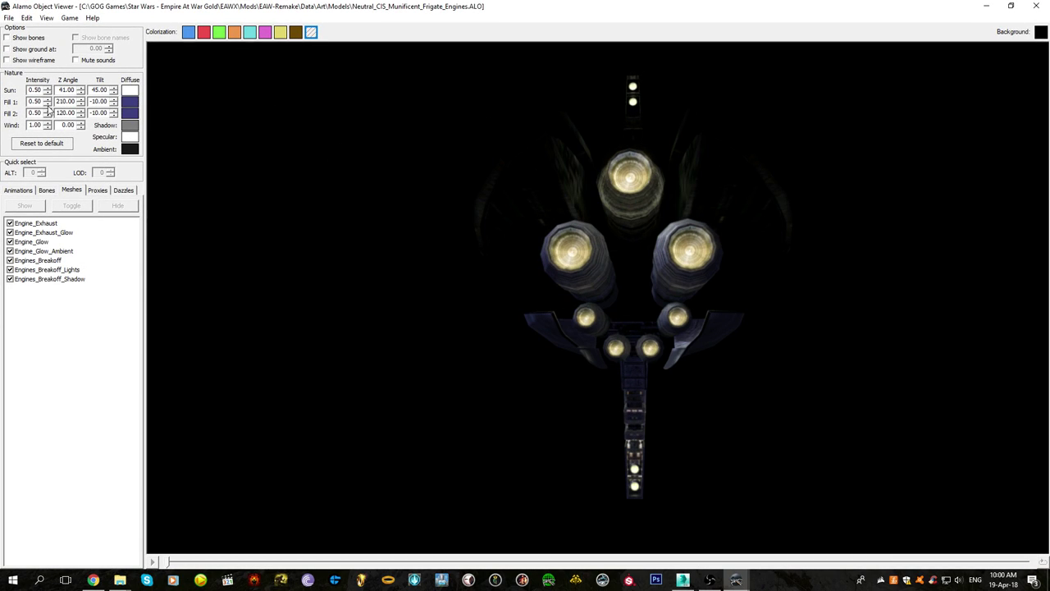
pyautogui.moveTo(47, 105); pyautogui.dragTo(41, 158)
pyautogui.moveTo(46, 114); pyautogui.dragTo(140, 300)
# Inspect the frigate's engine exhausts and the glow around them up close and from the rear
pyautogui.moveTo(508, 277); pyautogui.dragTo(437, 233)
pyautogui.scroll(2, 380, 129)
pyautogui.moveTo(381, 130); pyautogui.dragTo(399, 199)
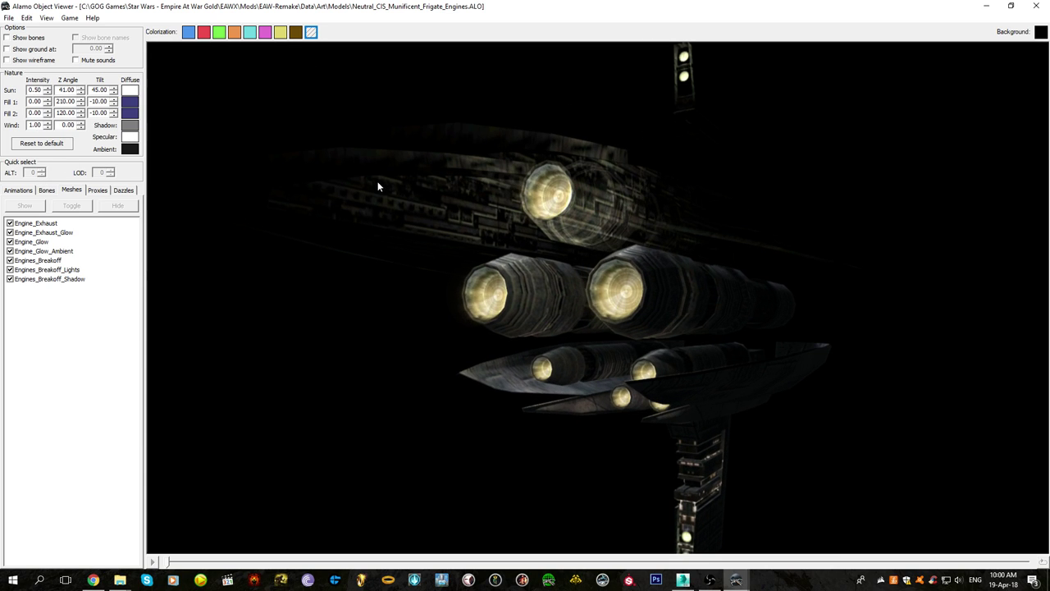
pyautogui.scroll(2, 507, 267)
pyautogui.moveTo(481, 278); pyautogui.dragTo(460, 248)
pyautogui.scroll(2, 507, 267)
pyautogui.scroll(-5, 476, 269)
pyautogui.moveTo(708, 353); pyautogui.dragTo(436, 263, button='right')
pyautogui.moveTo(437, 264); pyautogui.dragTo(526, 279)
pyautogui.scroll(-1, 527, 275)
pyautogui.scroll(2, 526, 275)
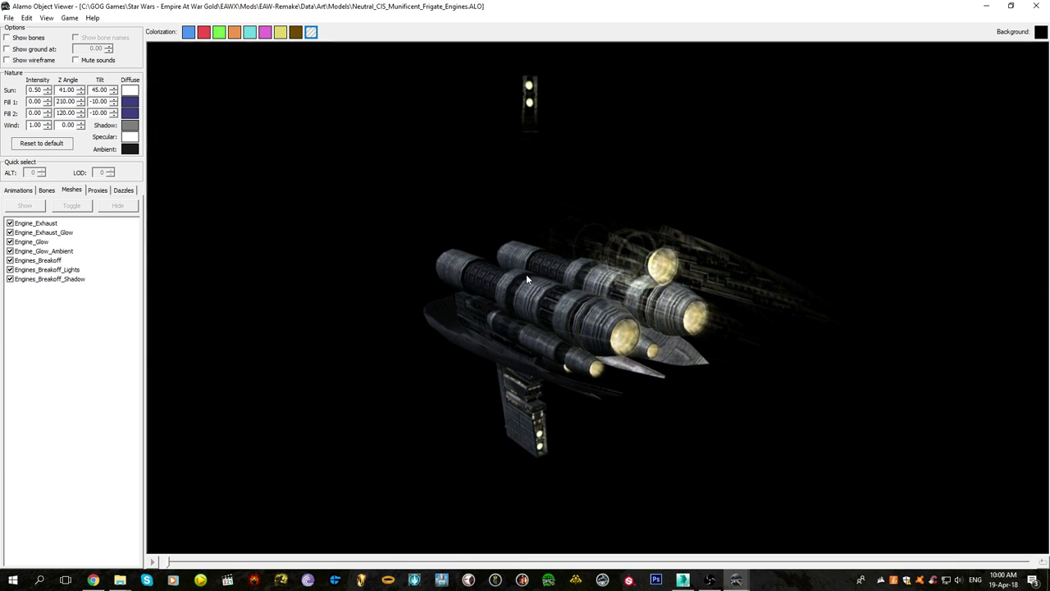
# Compare the glow on the engine housings and surrounding hull from the side and from below
pyautogui.moveTo(585, 313); pyautogui.dragTo(564, 281, button='right')
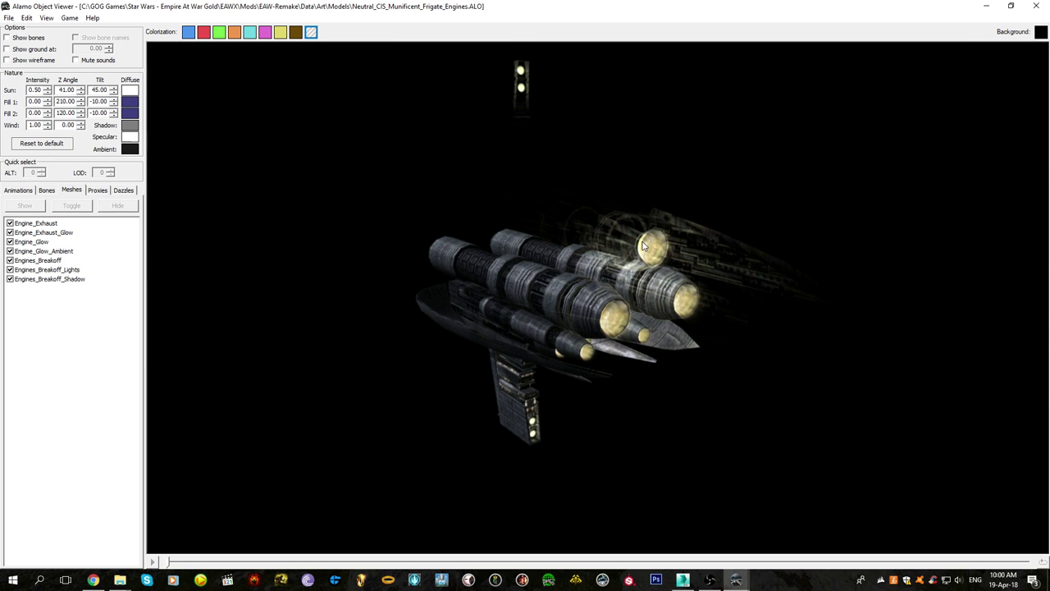
pyautogui.scroll(3, 553, 287)
pyautogui.moveTo(554, 287)
pyautogui.mouseDown()
pyautogui.moveTo(579, 298)
pyautogui.moveTo(544, 276)
pyautogui.mouseUp()
pyautogui.moveTo(538, 265); pyautogui.dragTo(544, 332, button='right')
pyautogui.moveTo(543, 332); pyautogui.dragTo(569, 280)
pyautogui.scroll(-3, 539, 298)
pyautogui.moveTo(670, 257); pyautogui.dragTo(647, 266)
pyautogui.scroll(2, 646, 265)
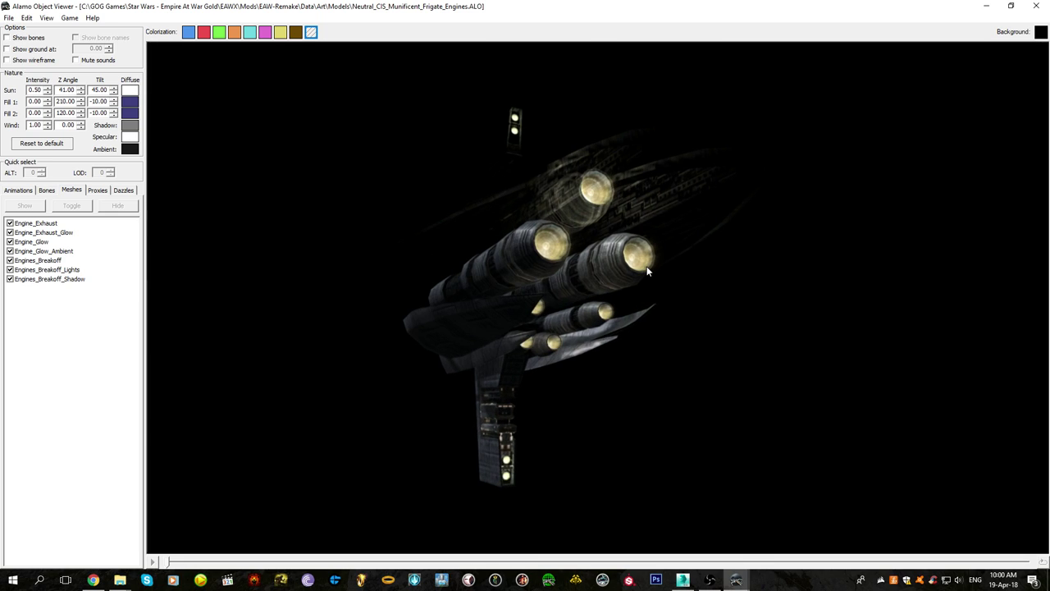
pyautogui.scroll(1, 617, 262)
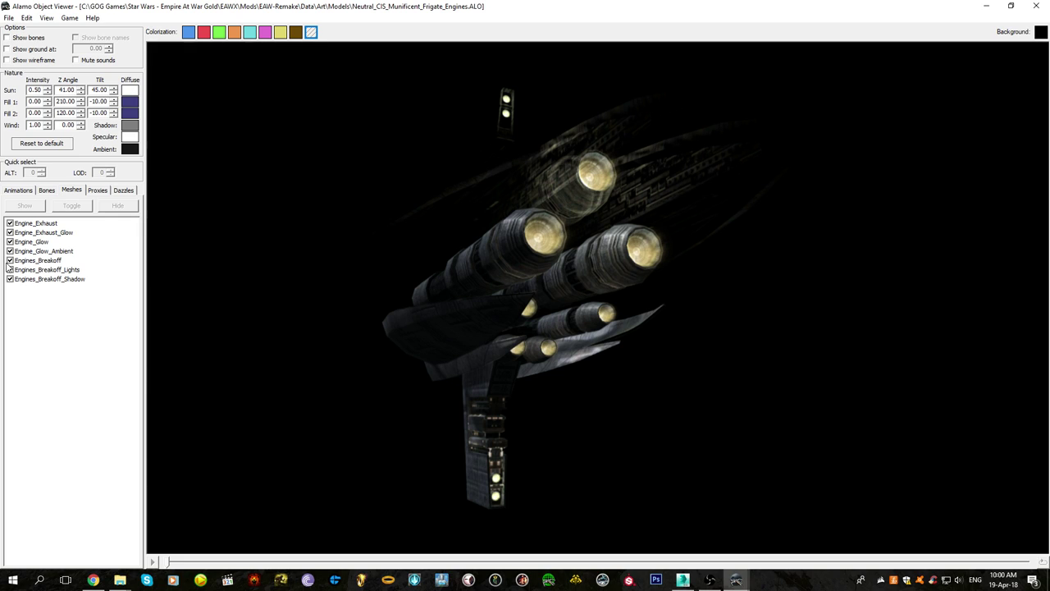
# Hide the Engines_Breakoff mesh, toggle the Engines_Breakoff_Shadow mesh off and on, and examine the exposed glow geometry
pyautogui.click(10, 260)
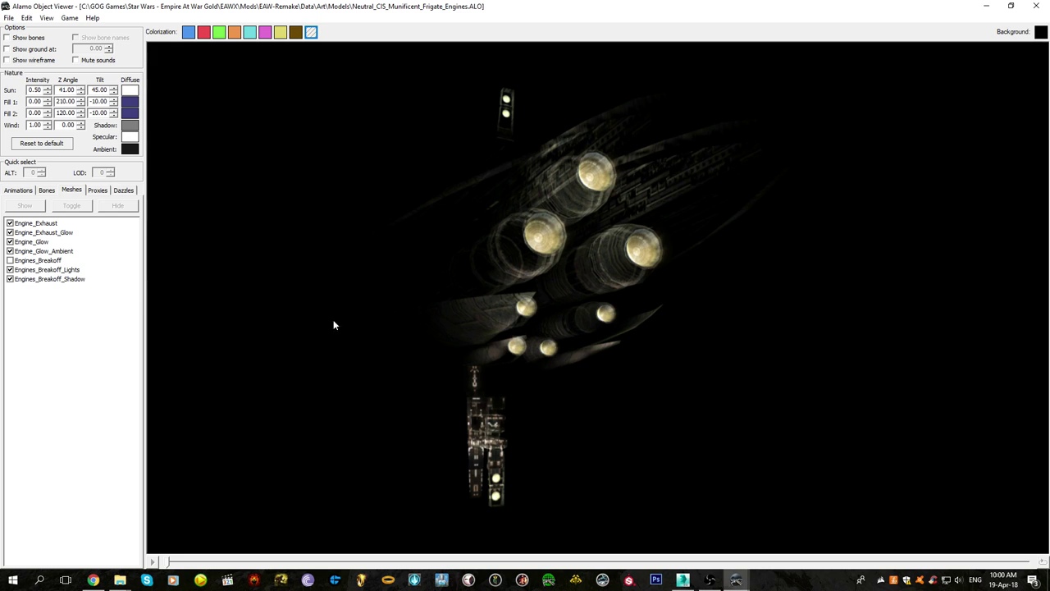
pyautogui.moveTo(344, 320)
pyautogui.mouseDown()
pyautogui.moveTo(394, 320)
pyautogui.moveTo(356, 311)
pyautogui.mouseUp()
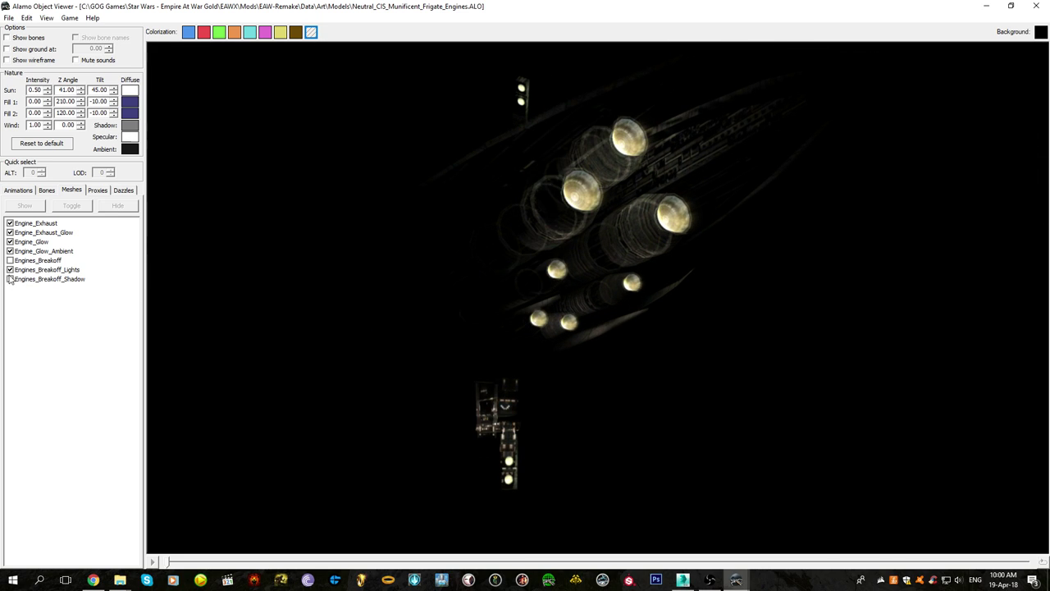
pyautogui.click(10, 282)
pyautogui.click(10, 281)
pyautogui.moveTo(481, 316); pyautogui.dragTo(561, 318)
pyautogui.scroll(3, 517, 298)
pyautogui.moveTo(516, 298); pyautogui.dragTo(566, 315, button='right')
pyautogui.scroll(-2, 566, 314)
pyautogui.moveTo(566, 314); pyautogui.dragTo(548, 314)
pyautogui.scroll(3, 548, 313)
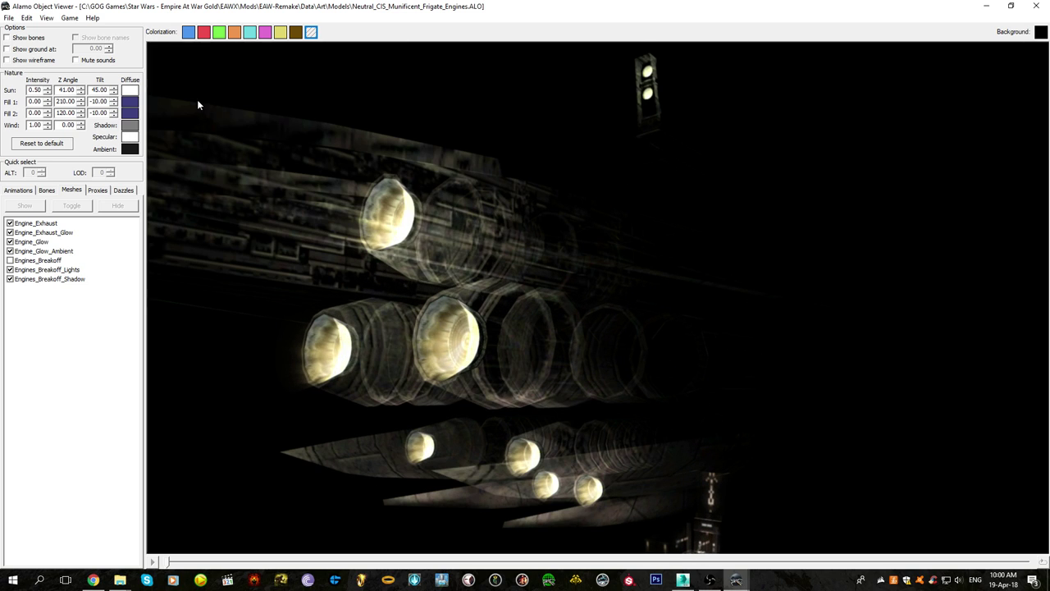
# Show the ground at -620 and view the glow meshes against it from above
pyautogui.click(41, 51)
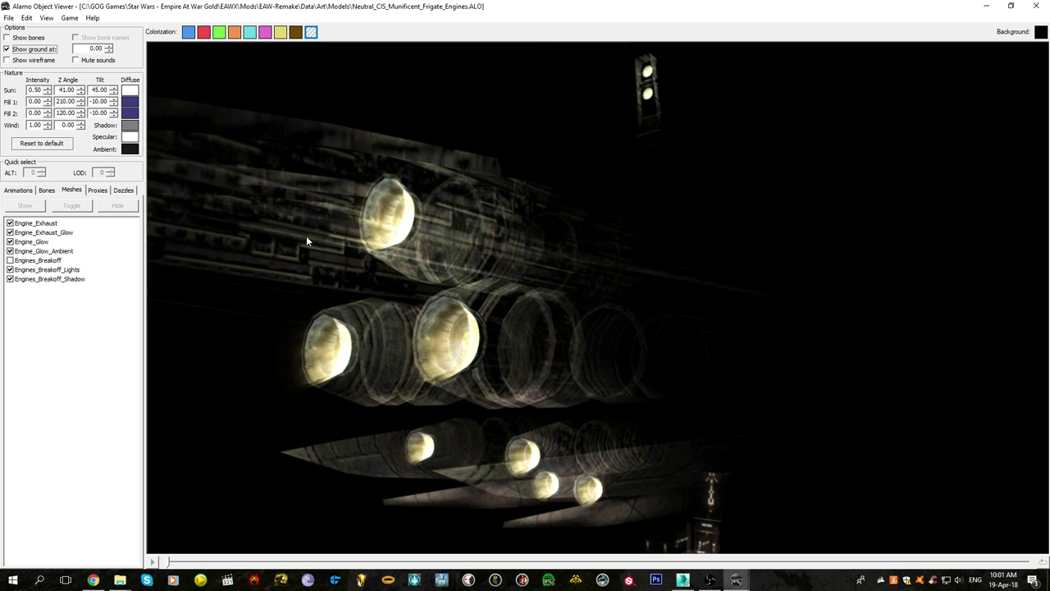
pyautogui.moveTo(347, 251); pyautogui.dragTo(281, 183)
pyautogui.moveTo(109, 50); pyautogui.dragTo(105, 116)
pyautogui.moveTo(630, 484); pyautogui.dragTo(640, 333, button='right')
pyautogui.scroll(-3, 640, 332)
pyautogui.moveTo(634, 304); pyautogui.dragTo(618, 344)
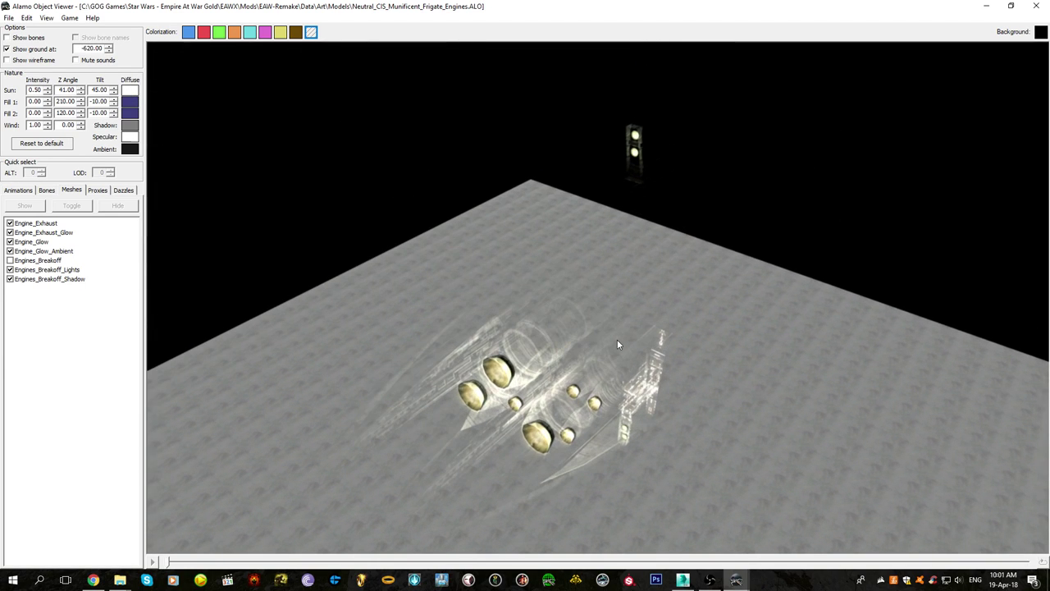
# Inspect the glow meshes from low rear angles, and hide the ground plane again
pyautogui.moveTo(527, 388); pyautogui.dragTo(629, 343)
pyautogui.moveTo(724, 213); pyautogui.dragTo(589, 293)
pyautogui.scroll(5, 589, 290)
pyautogui.scroll(-3, 482, 319)
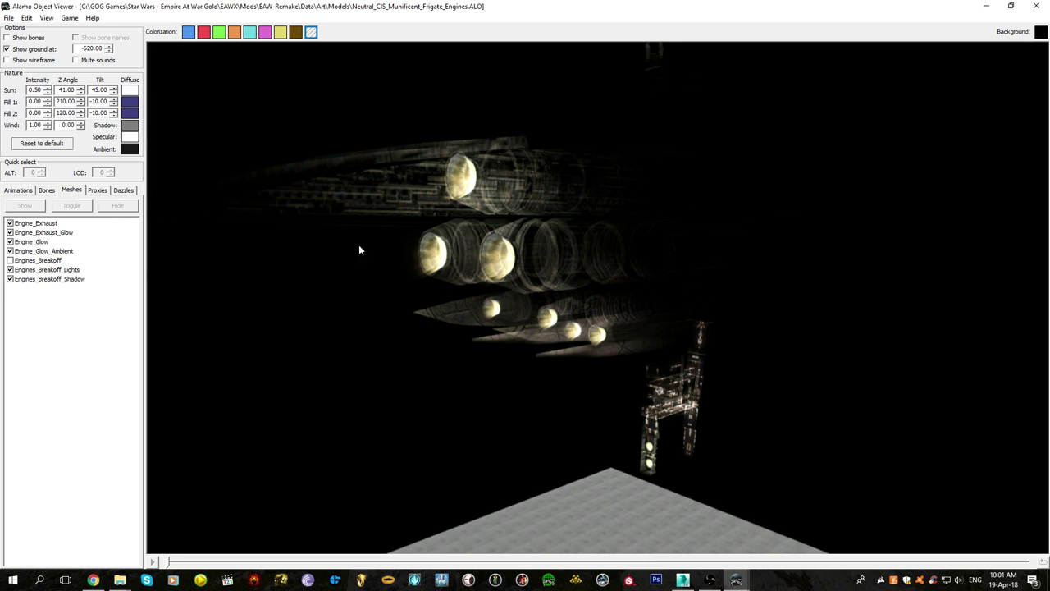
pyautogui.moveTo(360, 279); pyautogui.dragTo(544, 349)
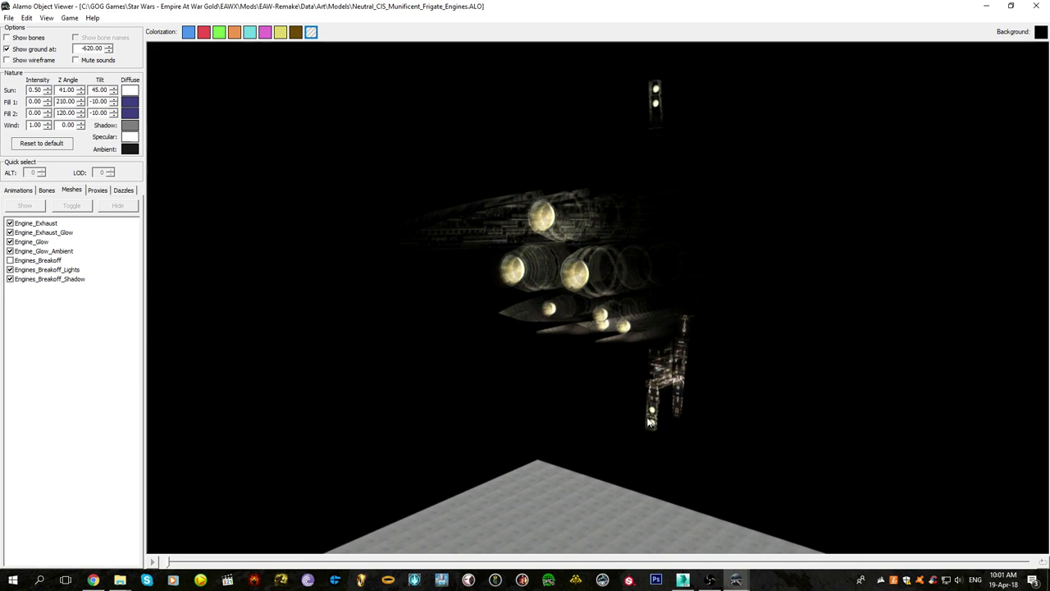
pyautogui.click(26, 54)
pyautogui.scroll(3, 645, 276)
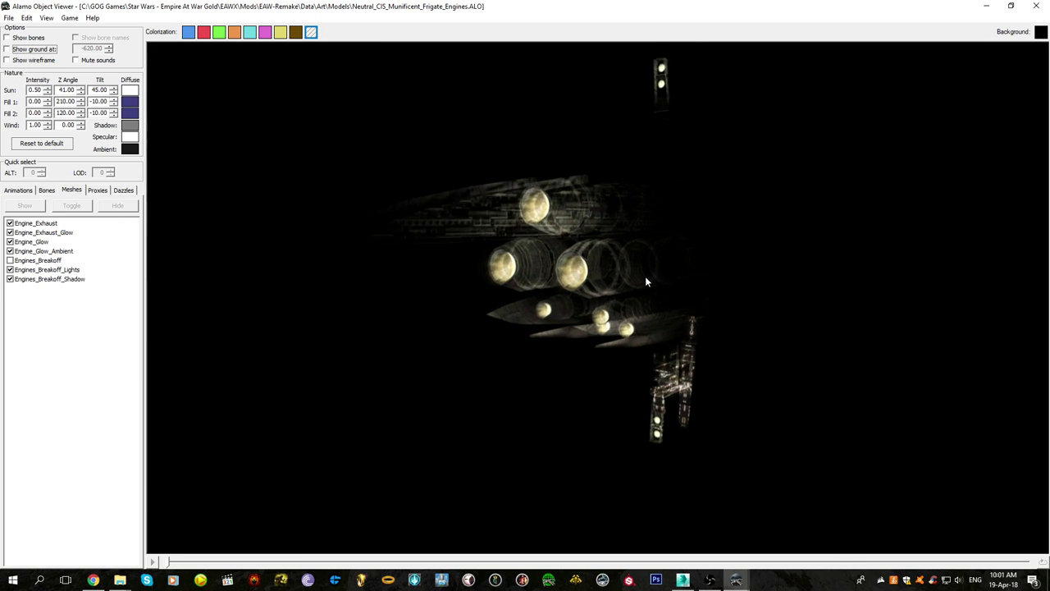
pyautogui.moveTo(645, 276); pyautogui.dragTo(630, 296)
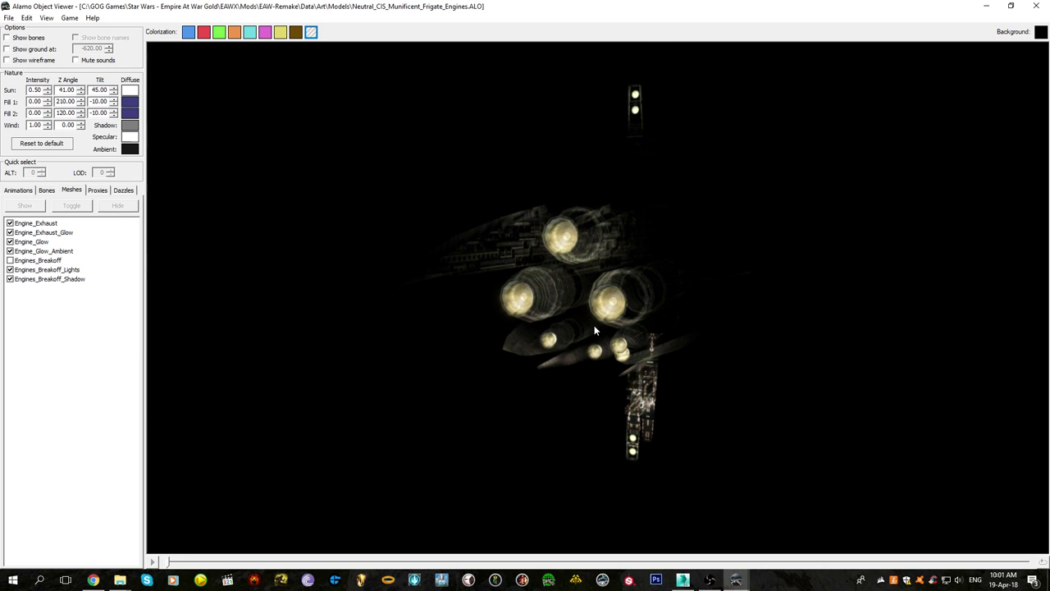
# Close the Munificent frigate engines model and switch to 3ds Max to view the Star Destroyer's hull glow from another side
pyautogui.moveTo(542, 408); pyautogui.dragTo(526, 418)
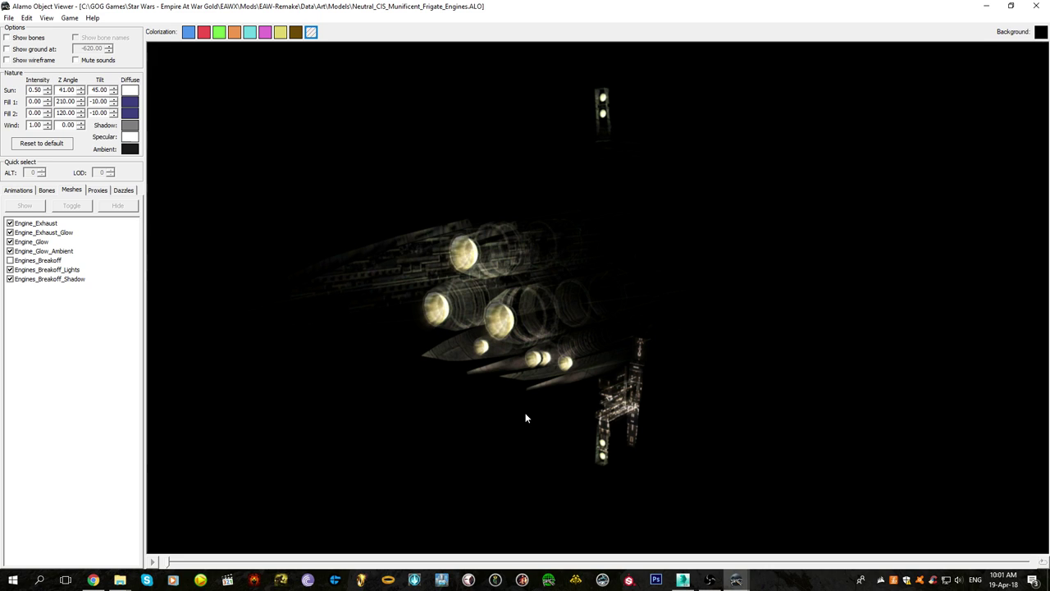
pyautogui.click(1036, 6)
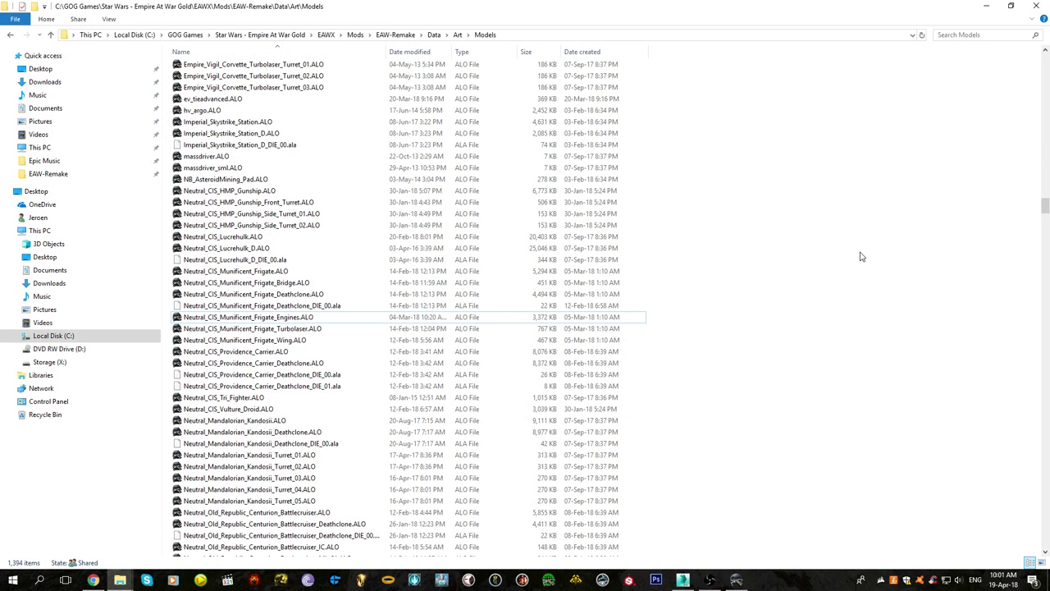
pyautogui.click(683, 580)
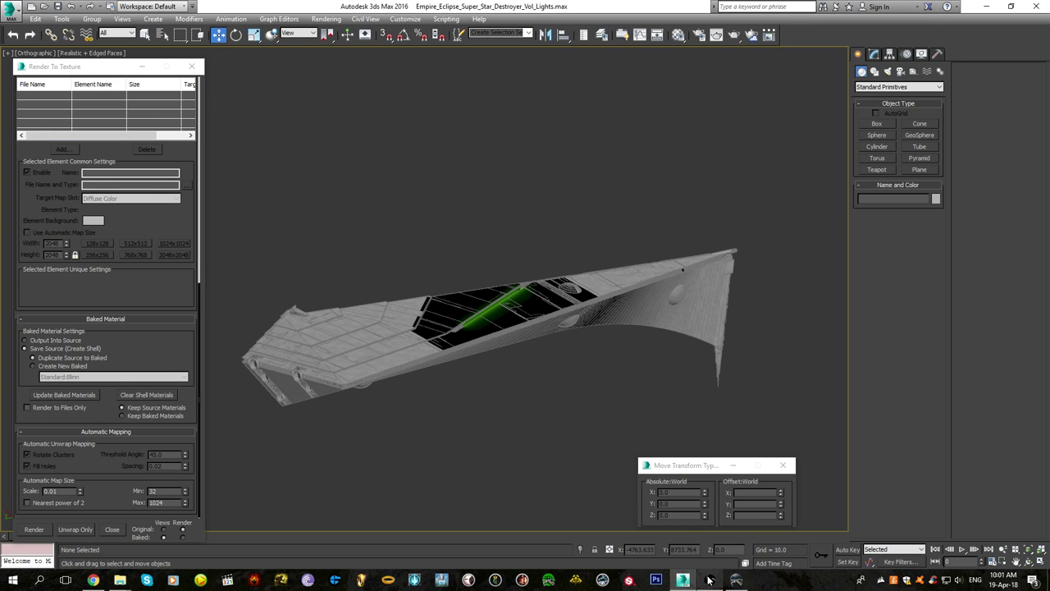
pyautogui.keyDown('alt'); pyautogui.moveTo(627, 330); pyautogui.dragTo(424, 331, button='middle'); pyautogui.keyUp('alt')
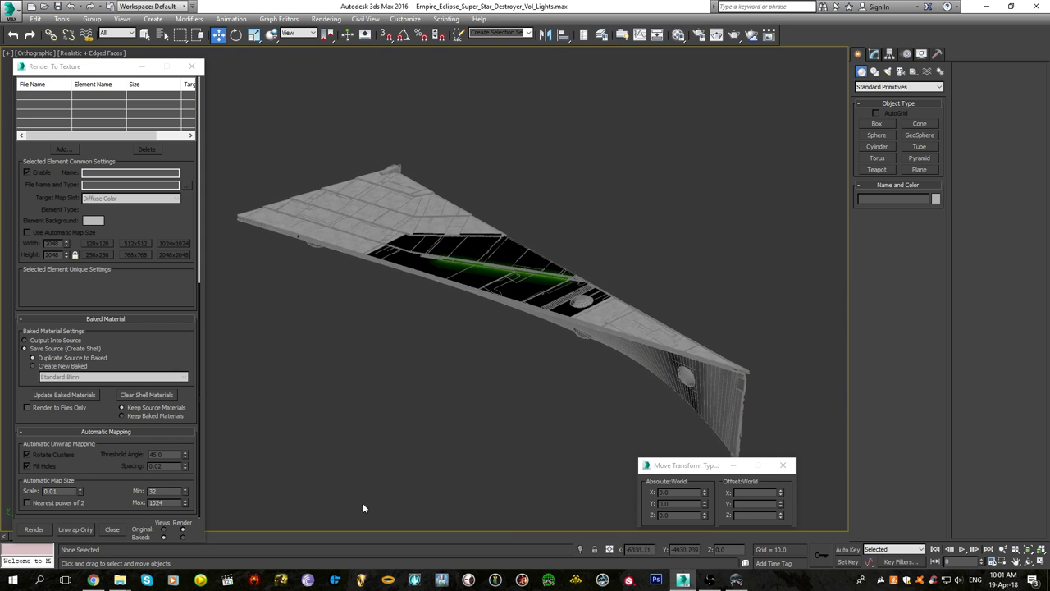
pyautogui.click(710, 580)
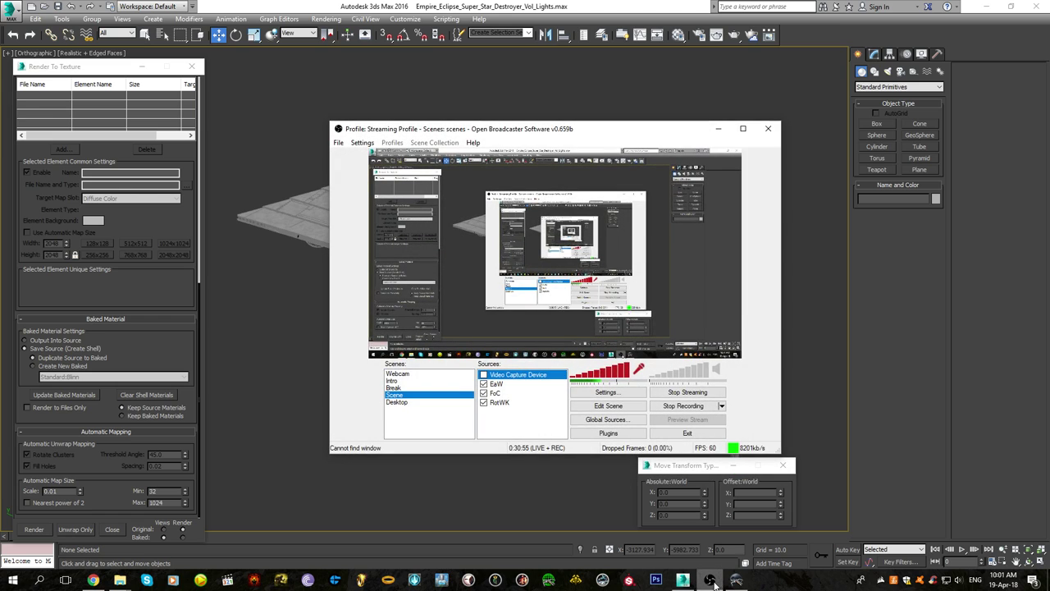
pyautogui.click(710, 580)
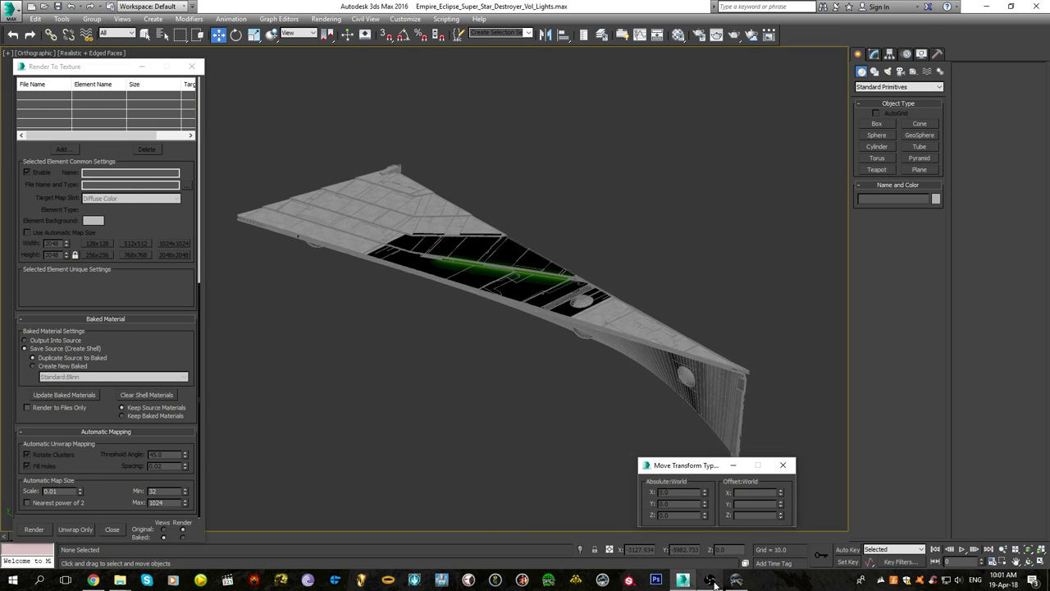
pyautogui.click(712, 581)
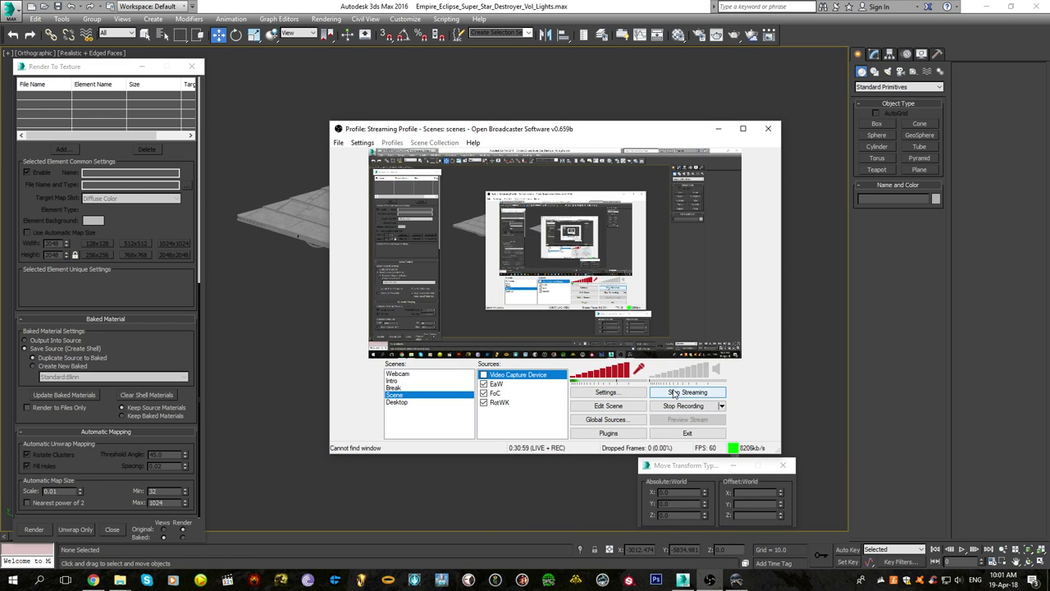